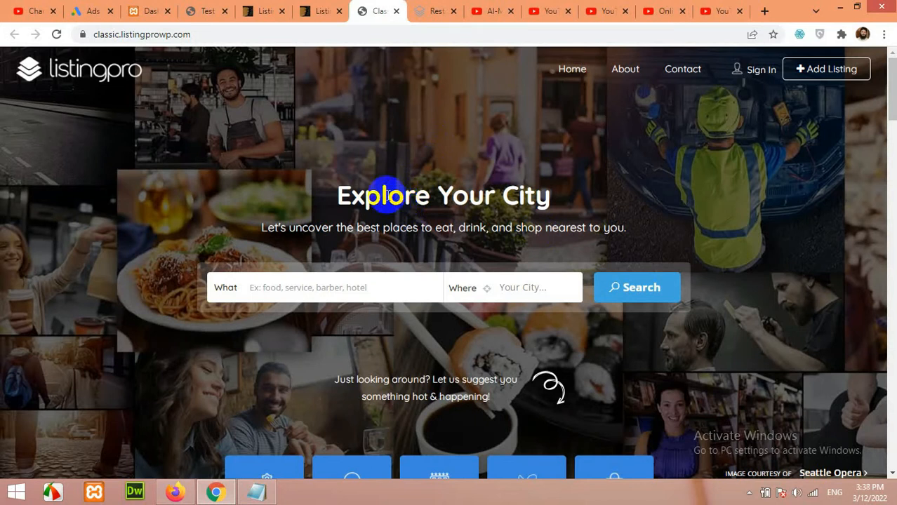
# Examine the classic demo homepage's search banner, category tiles, Happening Cities grid and Claim & Get Started section.
pyautogui.scroll(-4, 390, 207)
pyautogui.scroll(4, 371, 240)
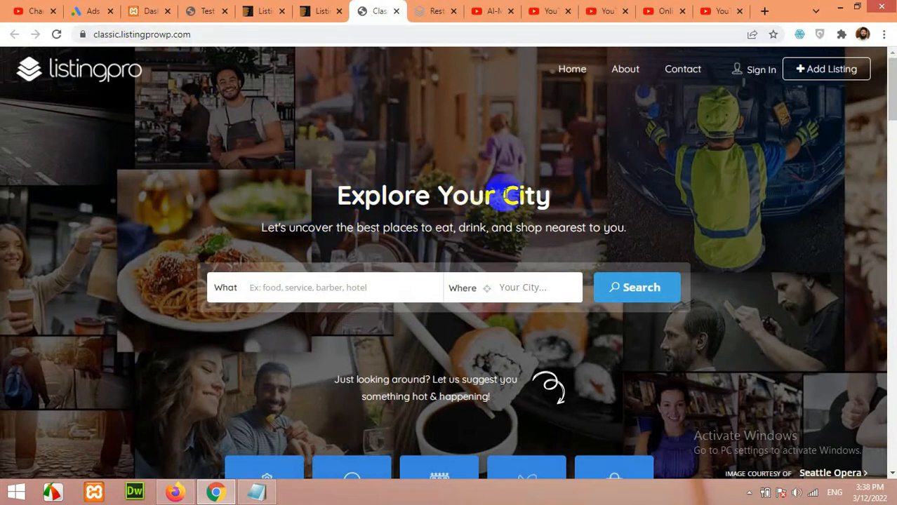
pyautogui.scroll(-5, 414, 188)
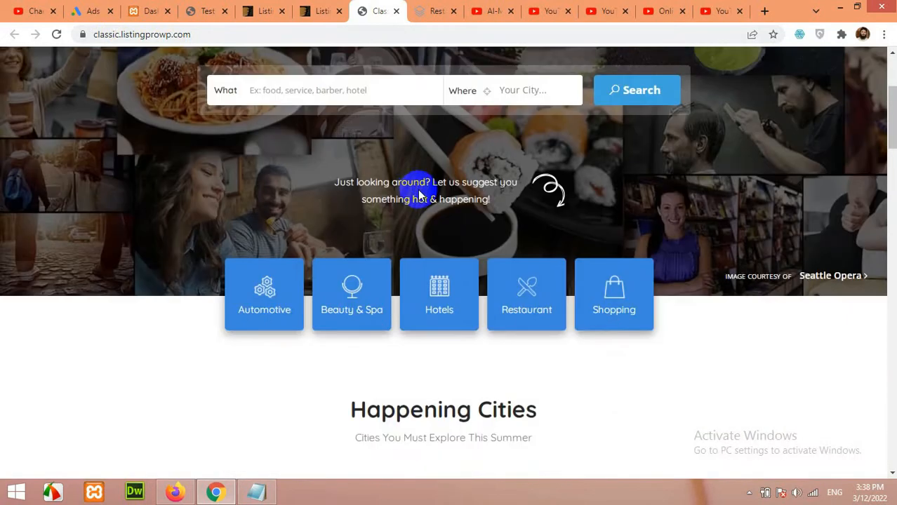
pyautogui.scroll(2, 419, 190)
pyautogui.scroll(3, 420, 190)
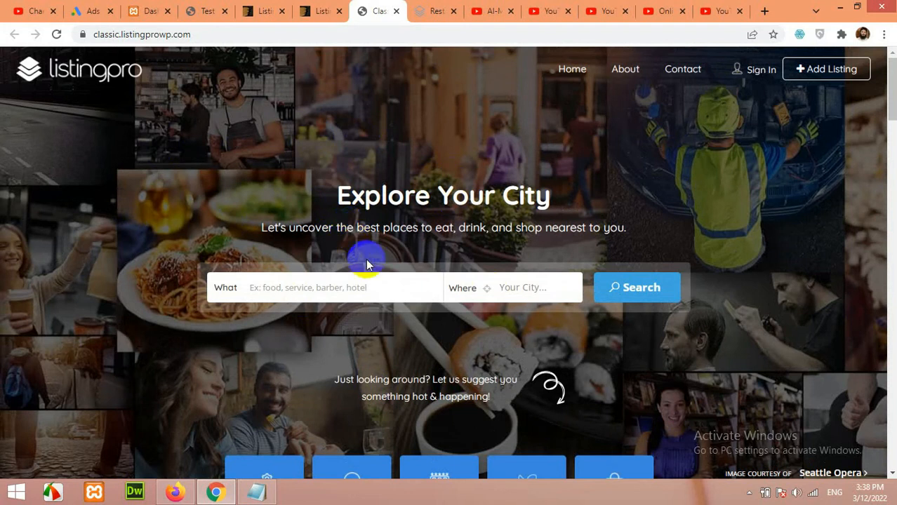
pyautogui.scroll(-4, 351, 261)
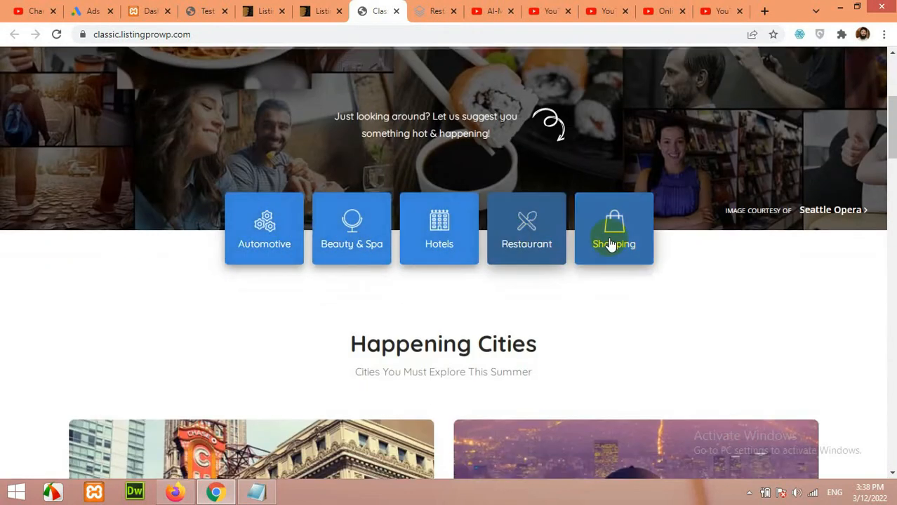
pyautogui.scroll(-3, 623, 244)
pyautogui.scroll(-2, 551, 265)
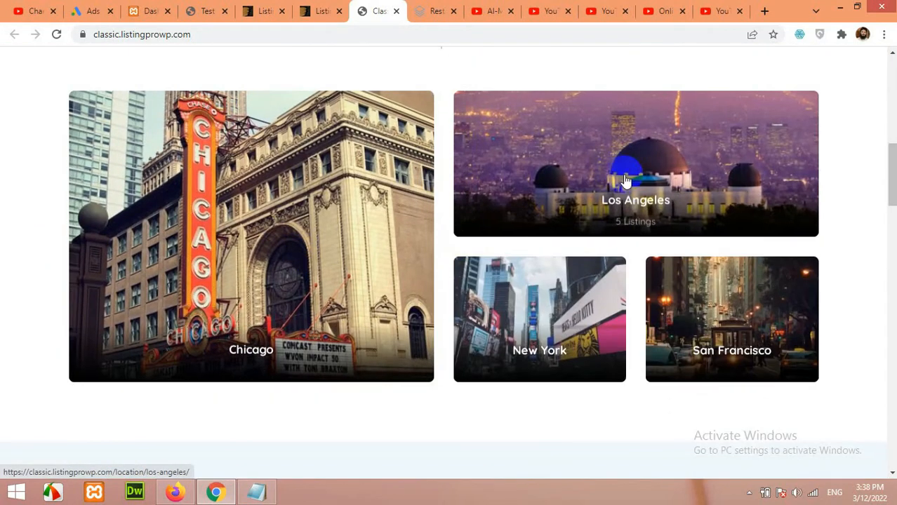
pyautogui.scroll(-5, 548, 319)
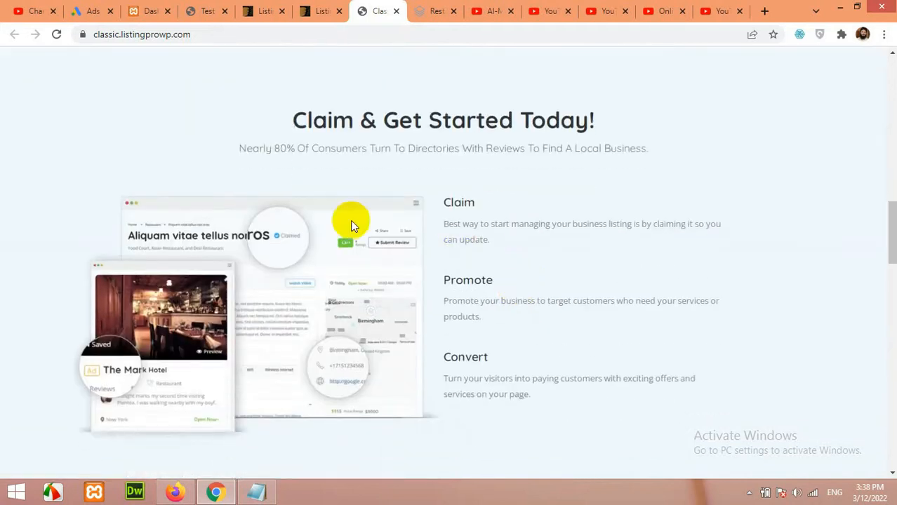
# Review the homepage's Exclusive listings, testimonial, News & Tips articles and footer, ending back at the search banner.
pyautogui.scroll(-7, 457, 278)
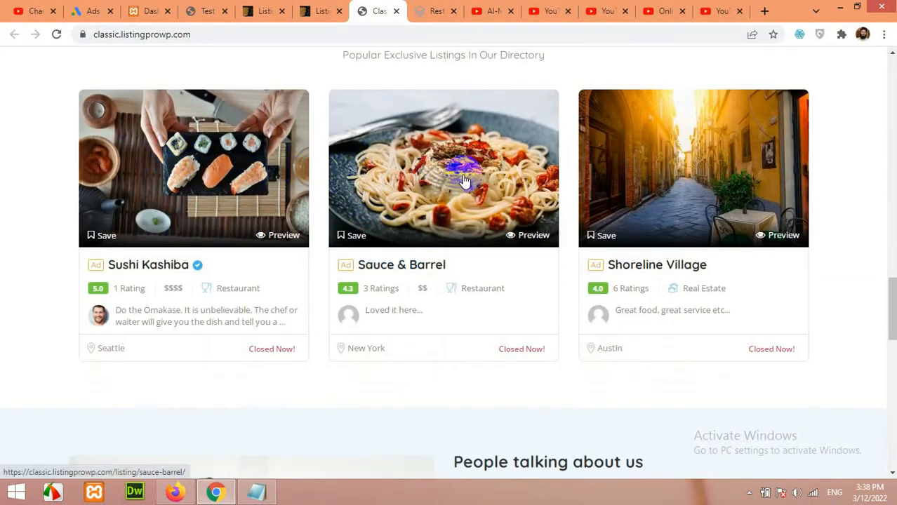
pyautogui.scroll(1, 632, 195)
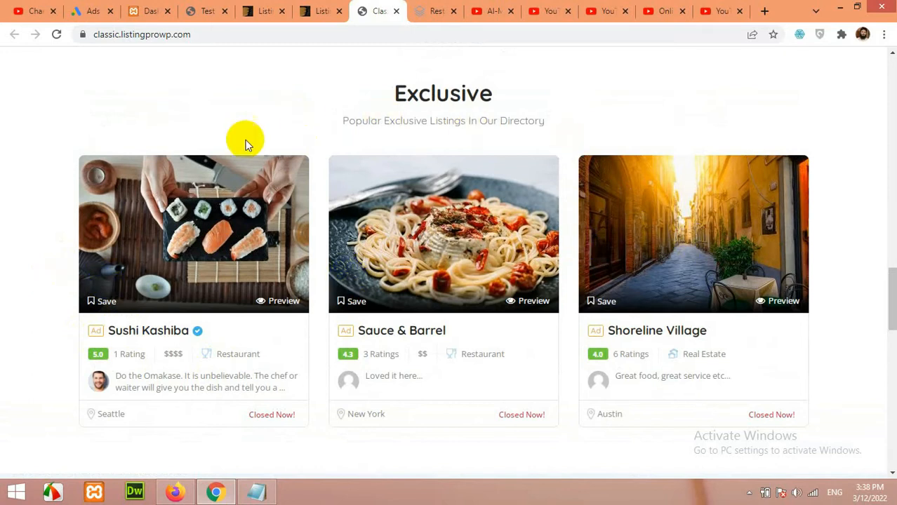
pyautogui.scroll(-5, 370, 240)
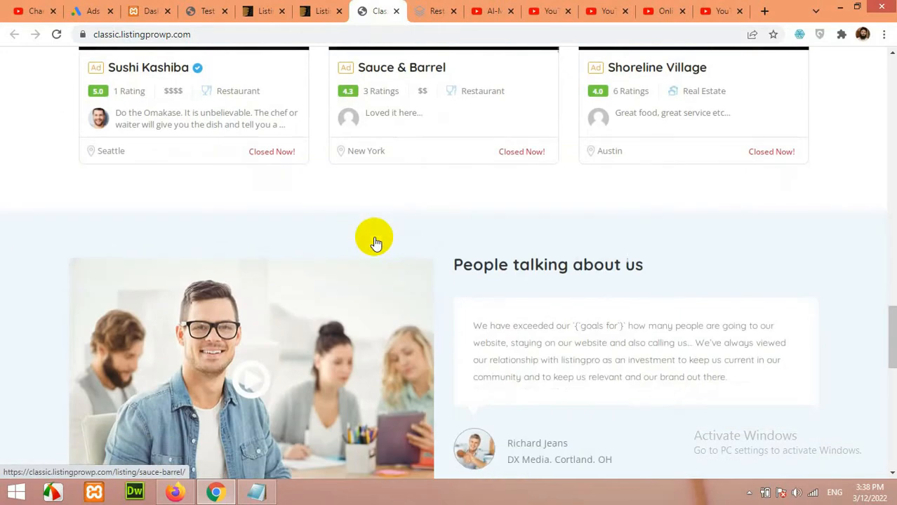
pyautogui.scroll(5, 366, 239)
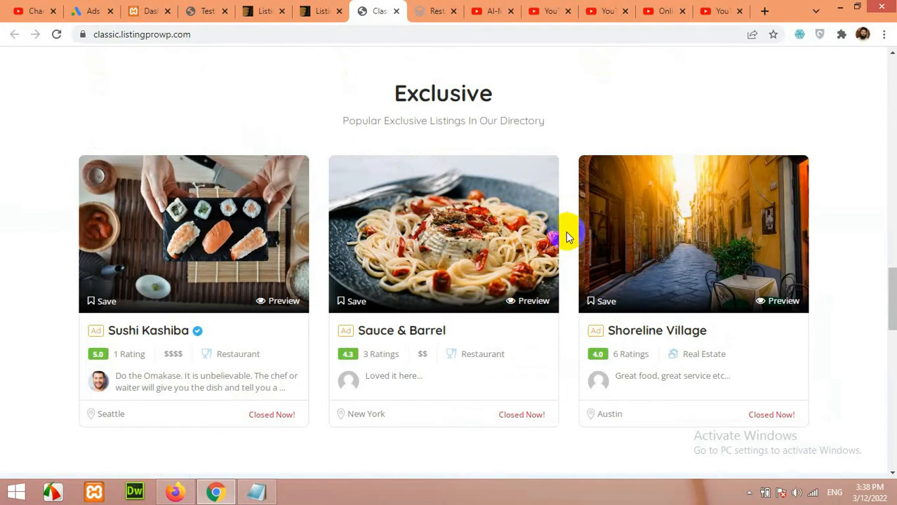
pyautogui.scroll(-8, 567, 237)
pyautogui.scroll(3, 566, 234)
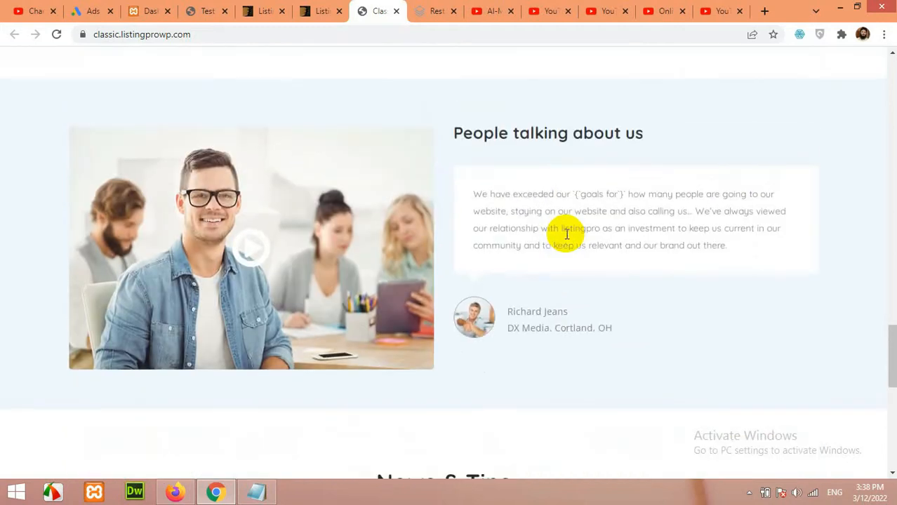
pyautogui.scroll(-6, 617, 312)
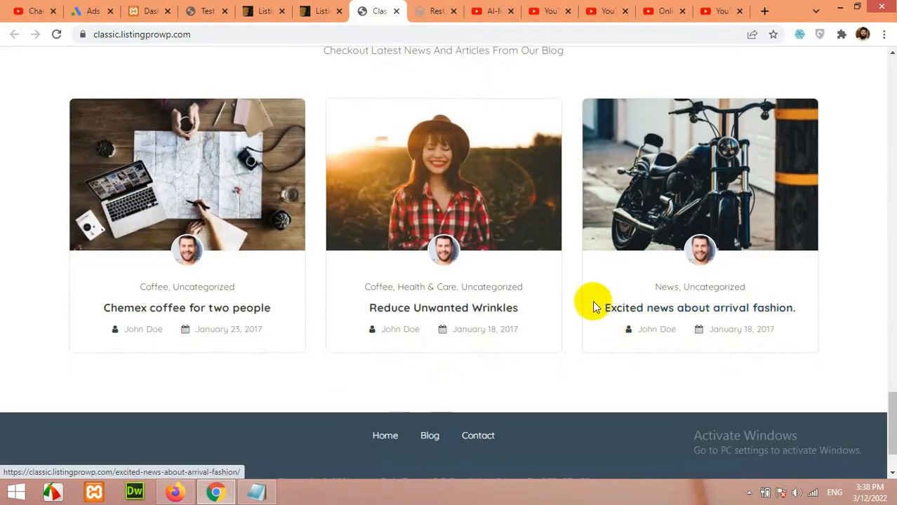
pyautogui.scroll(2, 480, 204)
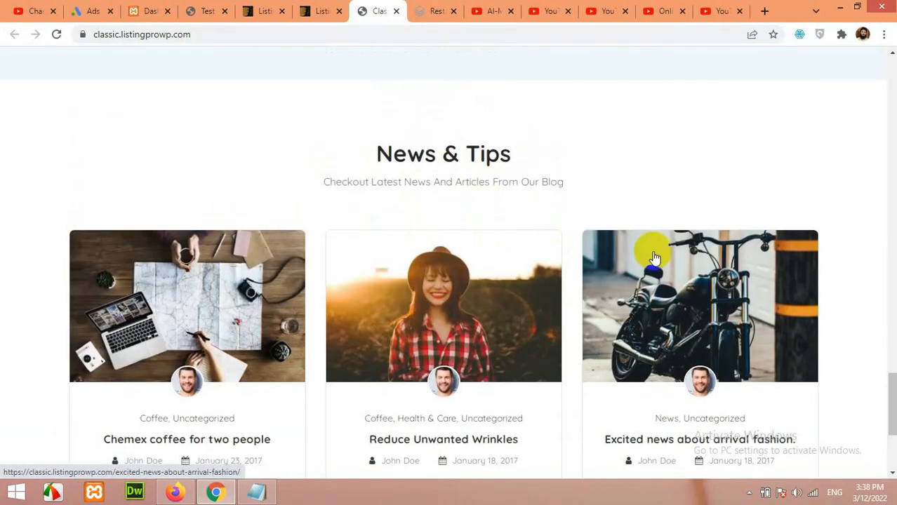
pyautogui.scroll(-3, 680, 281)
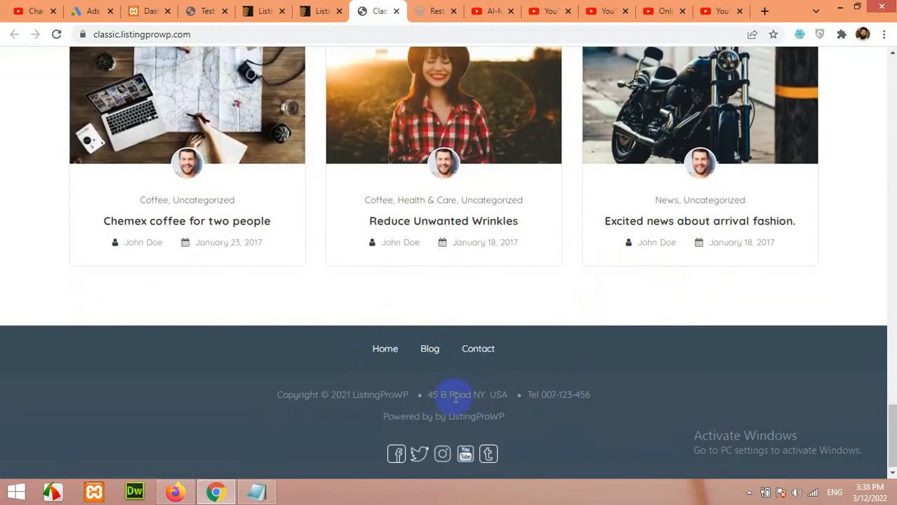
pyautogui.scroll(20, 463, 397)
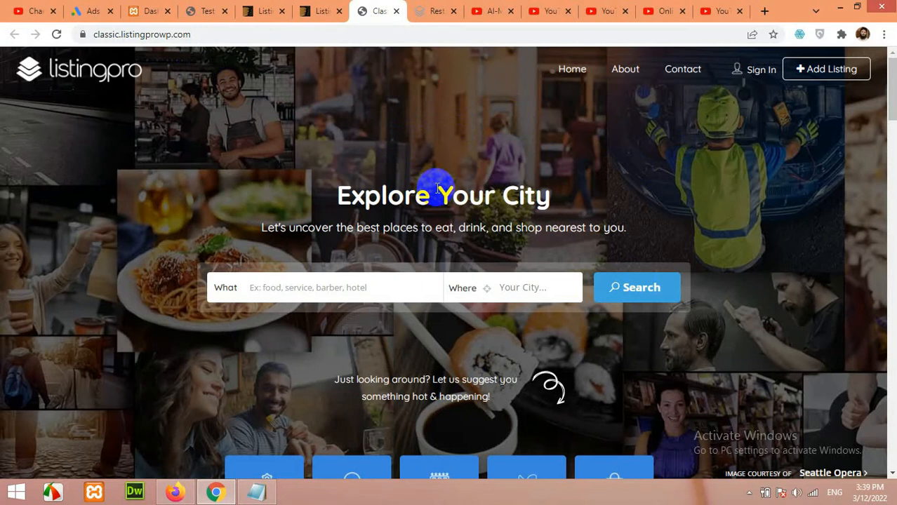
# Open the restaurantpro.listingprowp.com demo and look over its homepage.
pyautogui.click(436, 9)
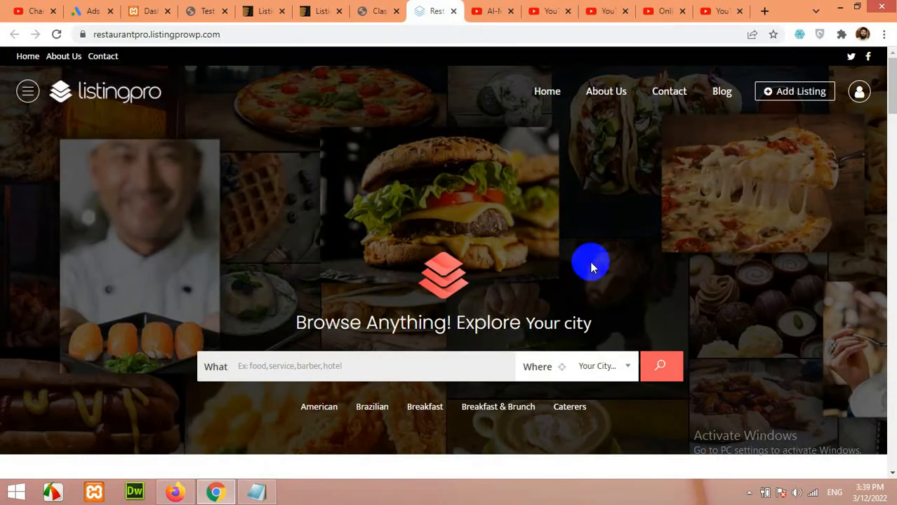
pyautogui.scroll(-2, 589, 261)
pyautogui.scroll(-4, 604, 264)
pyautogui.scroll(7, 621, 264)
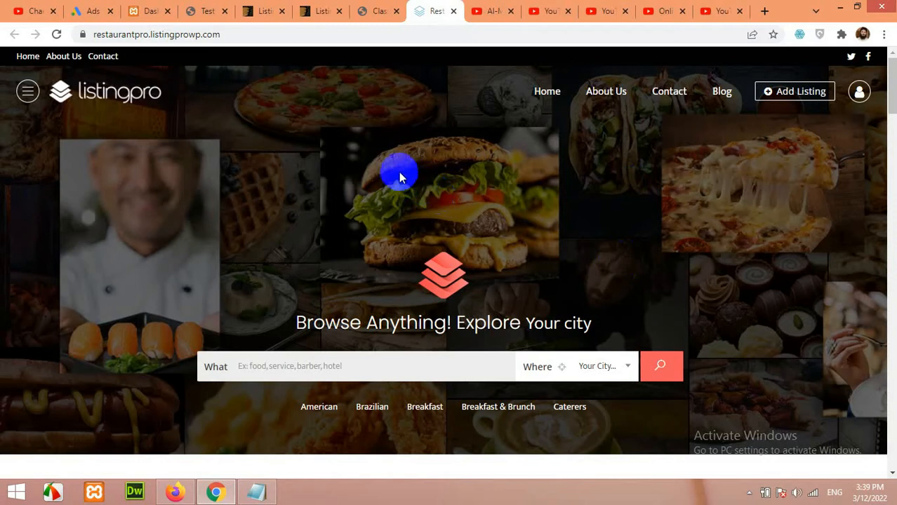
# View the ListingPro theme's full-screen preview and its ThemeForest item page.
pyautogui.click(319, 11)
pyautogui.scroll(3, 403, 157)
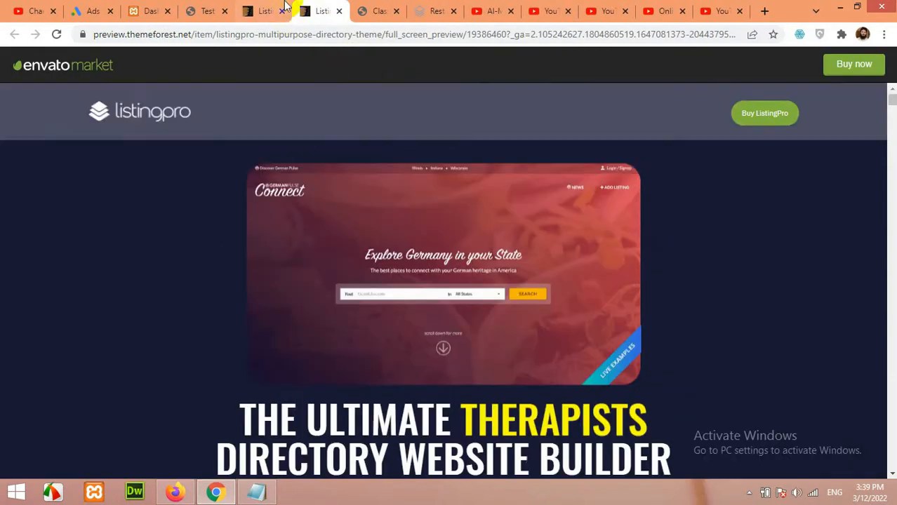
pyautogui.click(265, 10)
pyautogui.scroll(2, 575, 260)
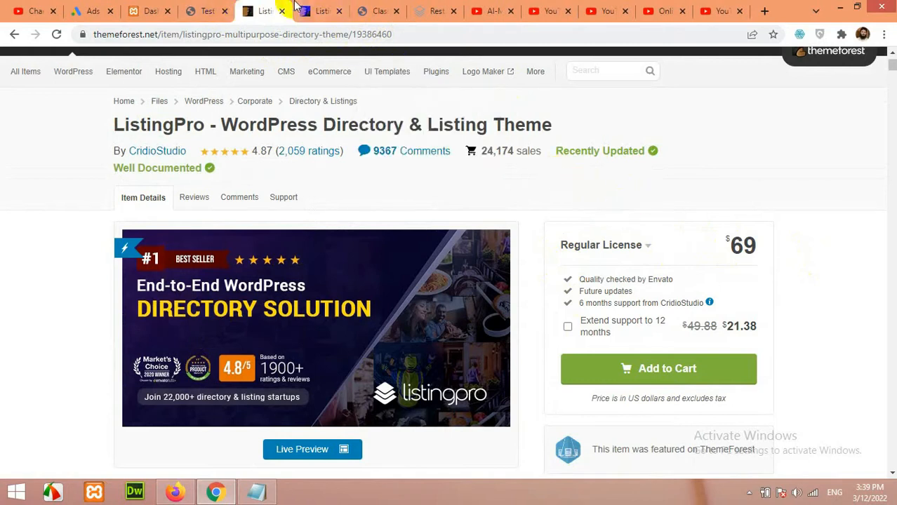
# Return to the classic ListingPro demo and search its directory for "beauty and spa".
pyautogui.click(373, 7)
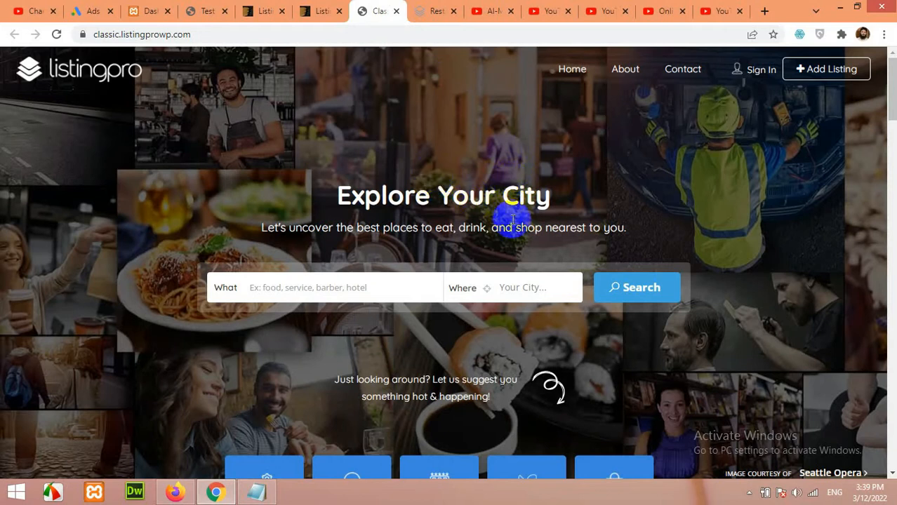
pyautogui.scroll(-2, 467, 217)
pyautogui.scroll(2, 451, 224)
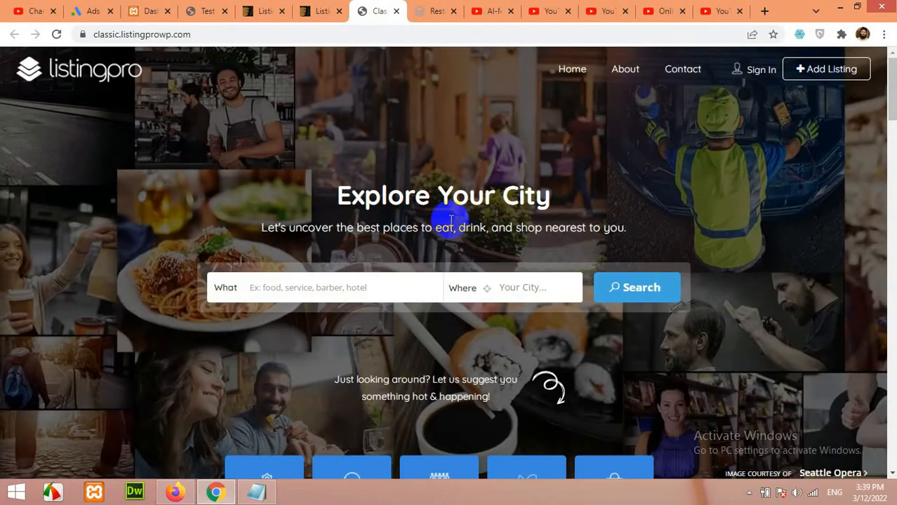
pyautogui.click(245, 286)
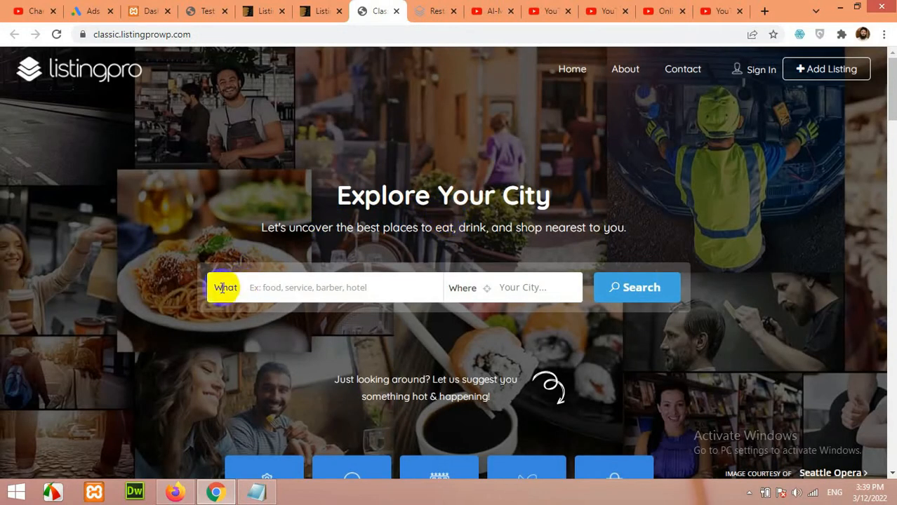
pyautogui.click(295, 288)
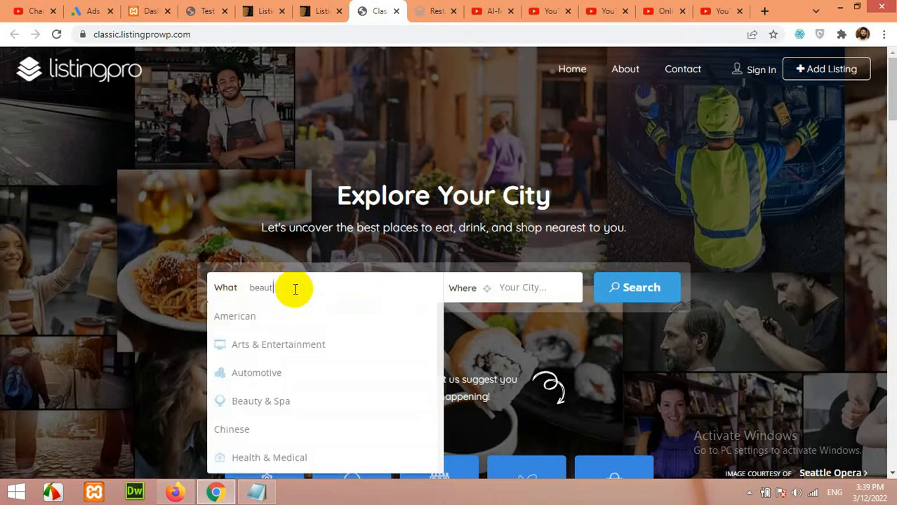
pyautogui.write('beauty and sp')
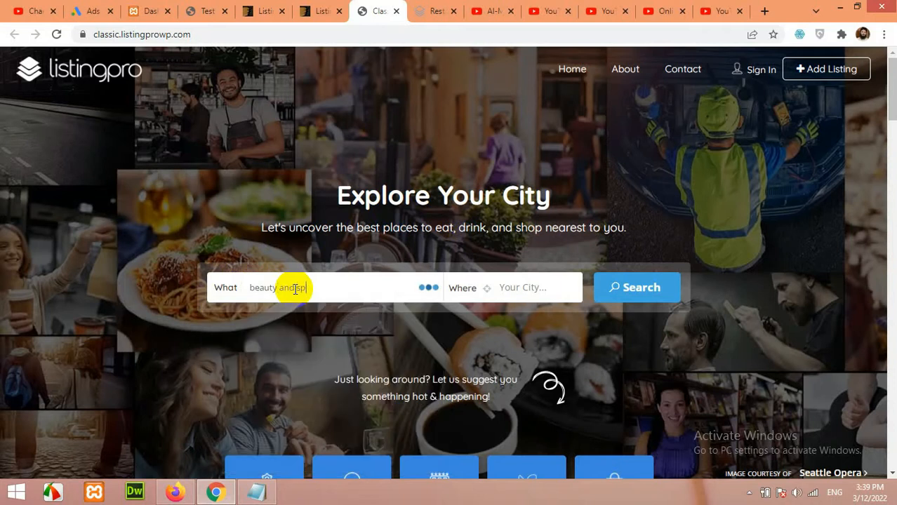
pyautogui.write('a')
pyautogui.press('Return')
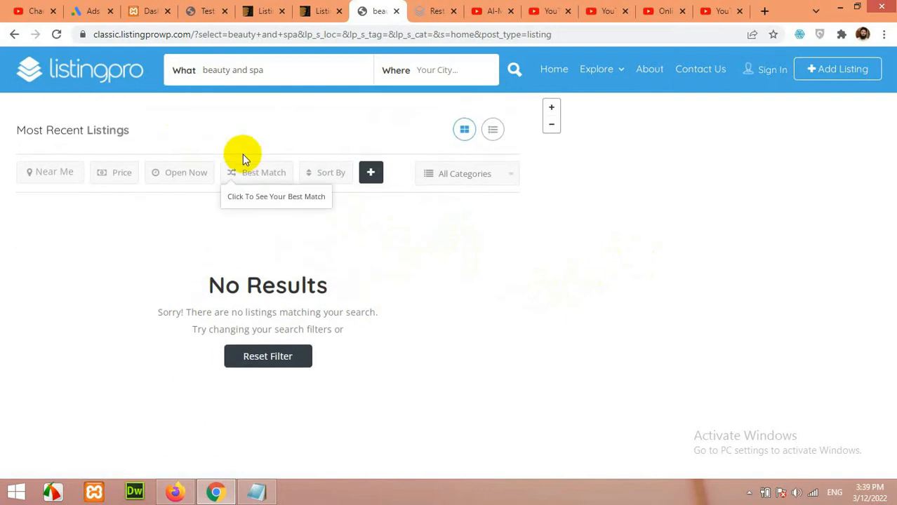
# Replace the search term with "food", run the search and look through the matching listings.
pyautogui.click(280, 70)
pyautogui.moveTo(286, 69); pyautogui.dragTo(172, 70)
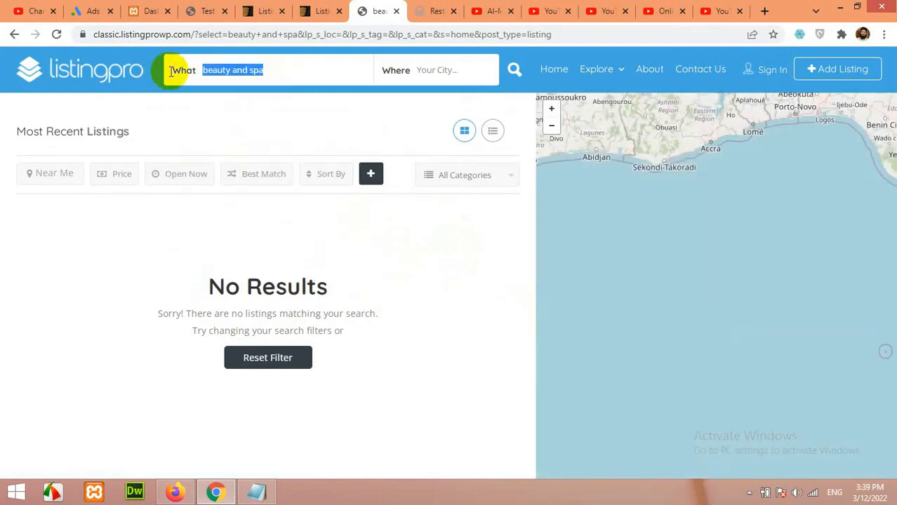
pyautogui.press('BackSpace')
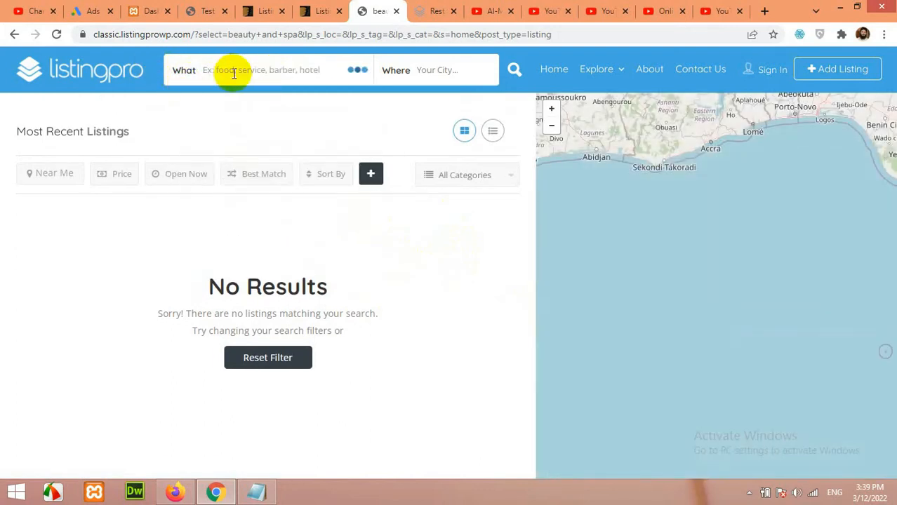
pyautogui.write('food')
pyautogui.press('Return')
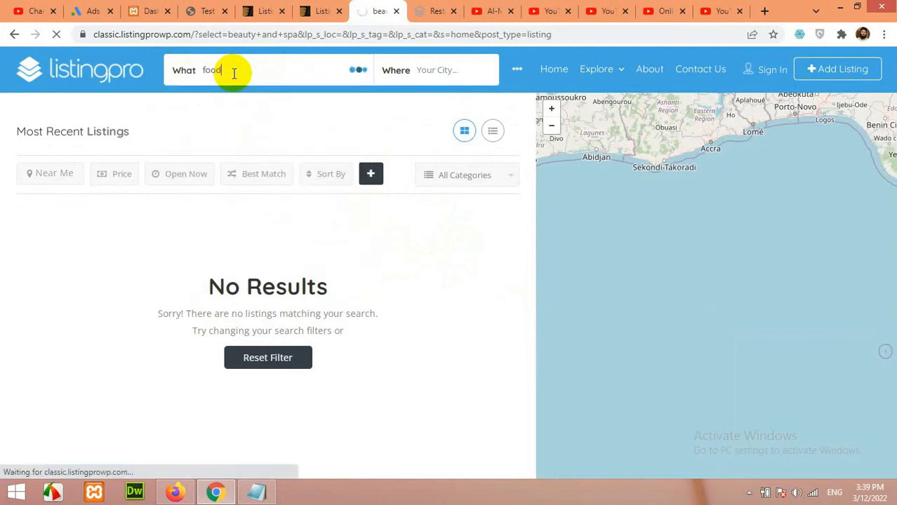
pyautogui.scroll(-5, 400, 276)
pyautogui.scroll(5, 412, 308)
pyautogui.scroll(1, 412, 307)
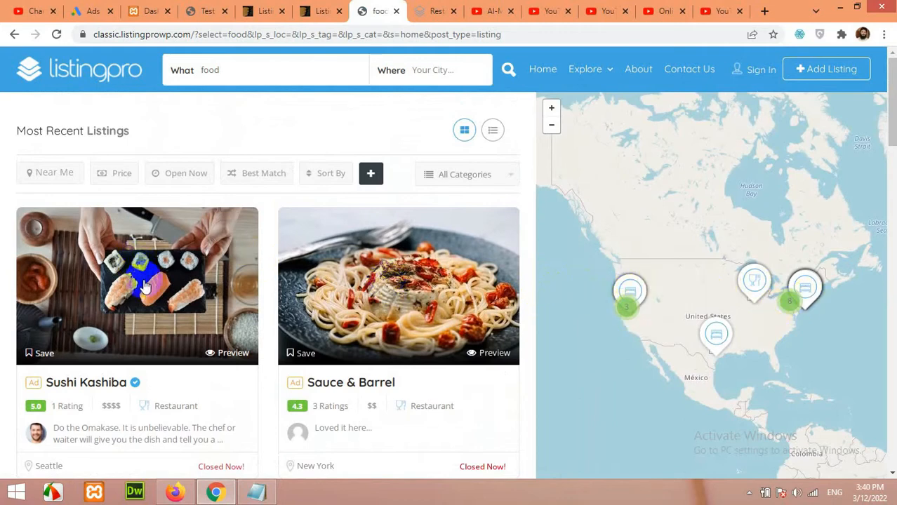
pyautogui.scroll(-10, 302, 316)
pyautogui.scroll(10, 345, 303)
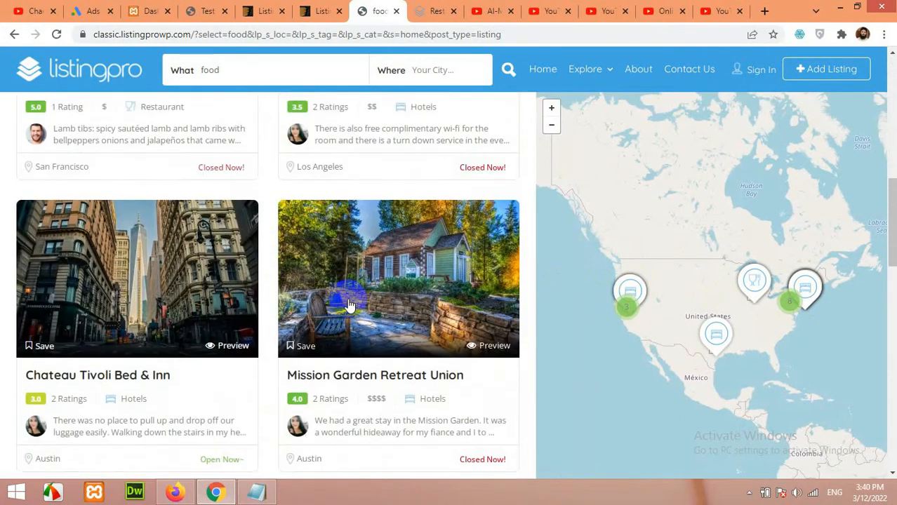
# Go back to the demo's homepage and review its category tiles, Happening Cities and Exclusive listings again.
pyautogui.click(102, 74)
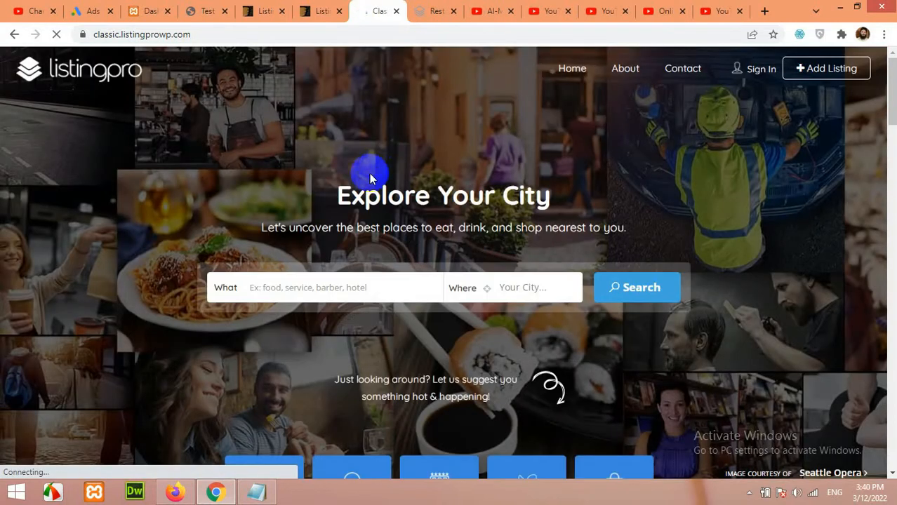
pyautogui.scroll(-3, 366, 174)
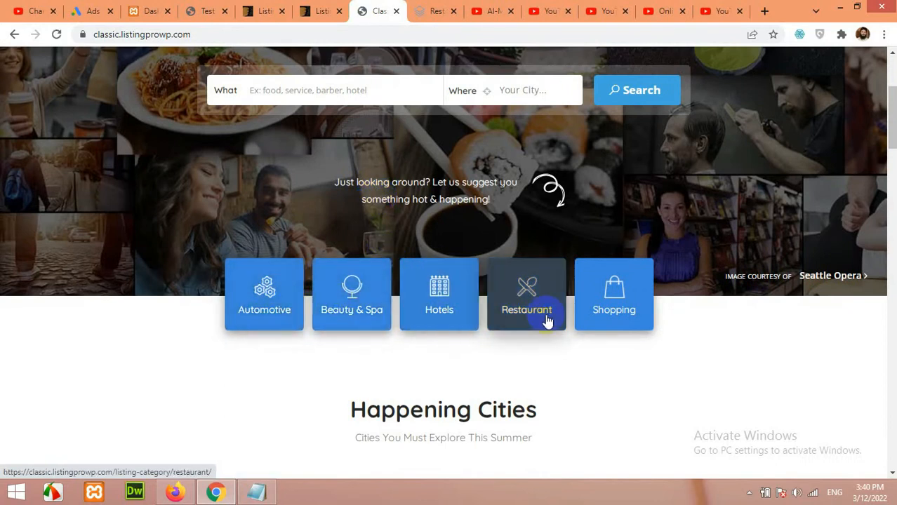
pyautogui.scroll(-6, 632, 316)
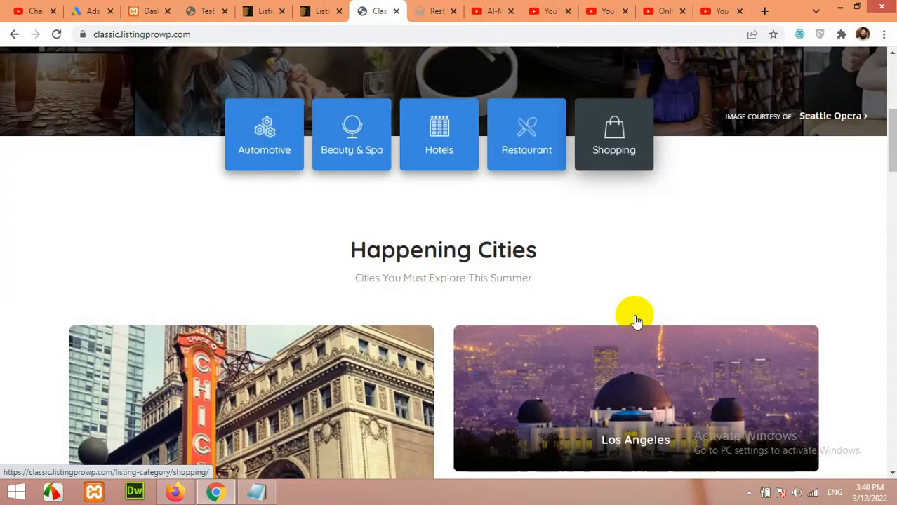
pyautogui.scroll(9, 622, 313)
pyautogui.scroll(-8, 619, 314)
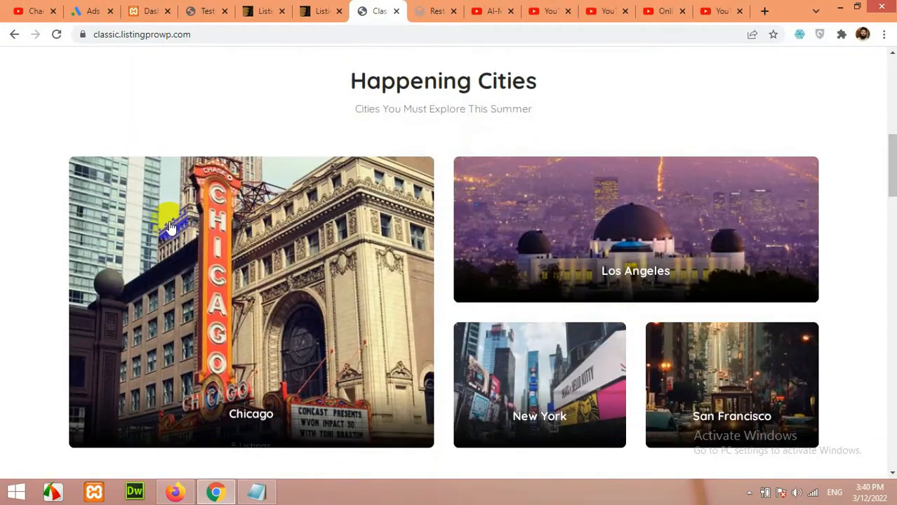
pyautogui.scroll(-10, 702, 352)
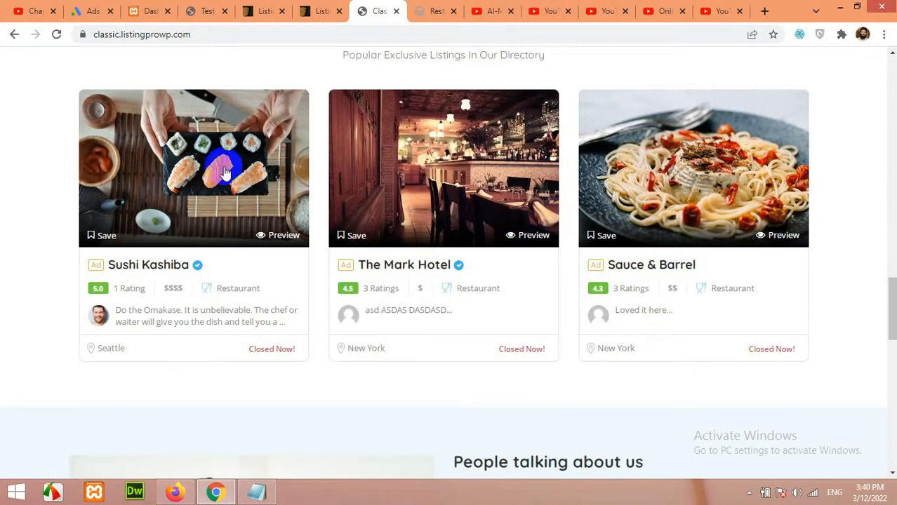
# Look over the Exclusive listings once more and return to the top of the demo homepage.
pyautogui.scroll(-5, 637, 241)
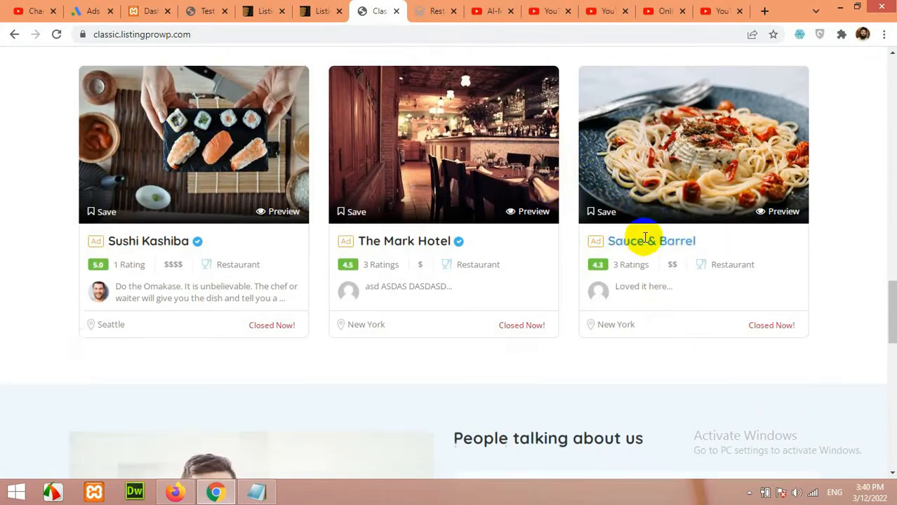
pyautogui.scroll(5, 644, 242)
pyautogui.scroll(15, 645, 240)
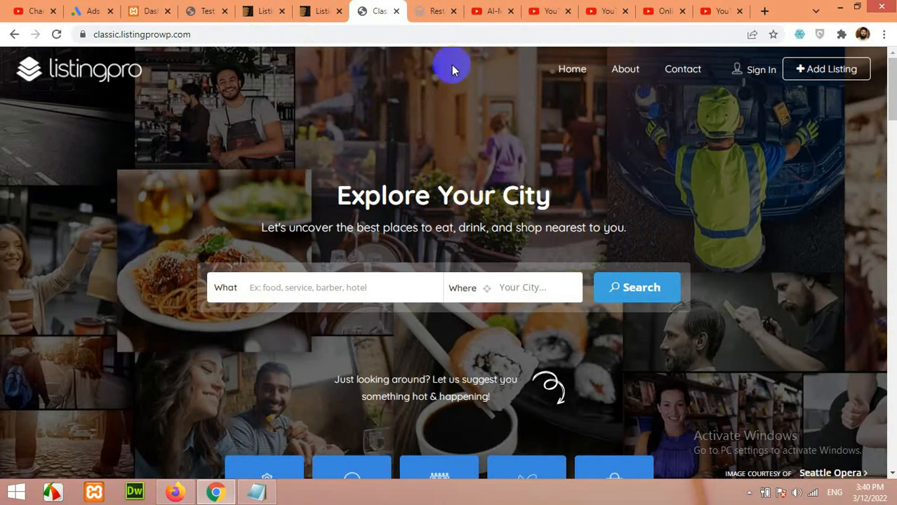
# Switch to the local WordPress test site's dashboard and open its installed themes page.
pyautogui.click(152, 8)
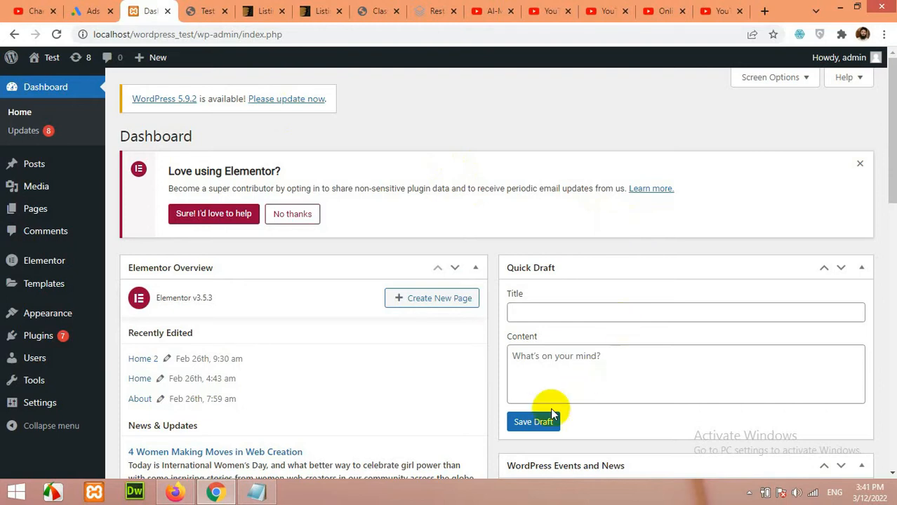
pyautogui.moveTo(35, 310)
pyautogui.click(133, 317)
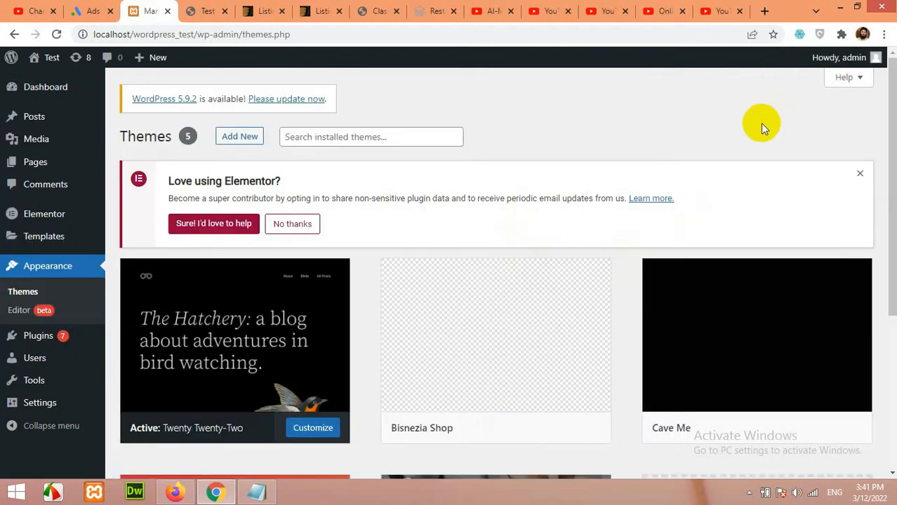
# Locate listingpro.zip inside the desktop's extracted listingpro_265 folder, within ListingPro-Multipurpose-Directory-Theme.
pyautogui.click(839, 7)
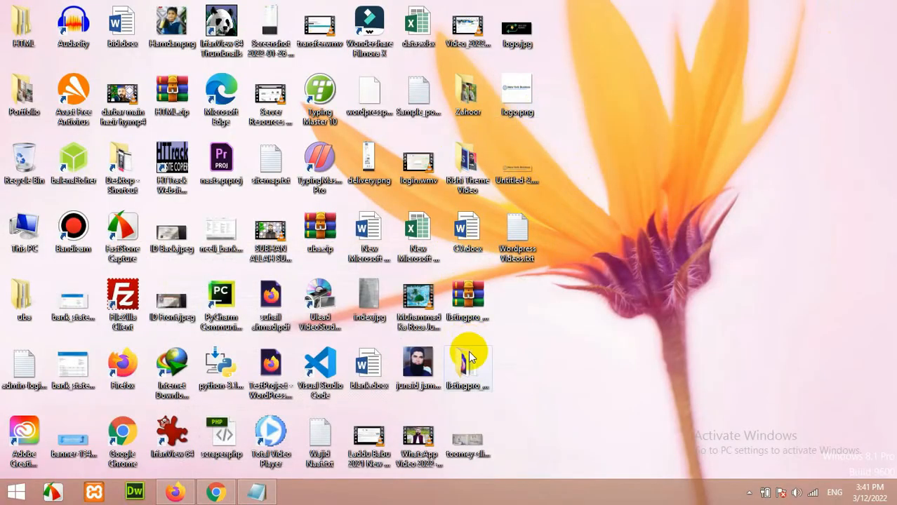
pyautogui.click(472, 303)
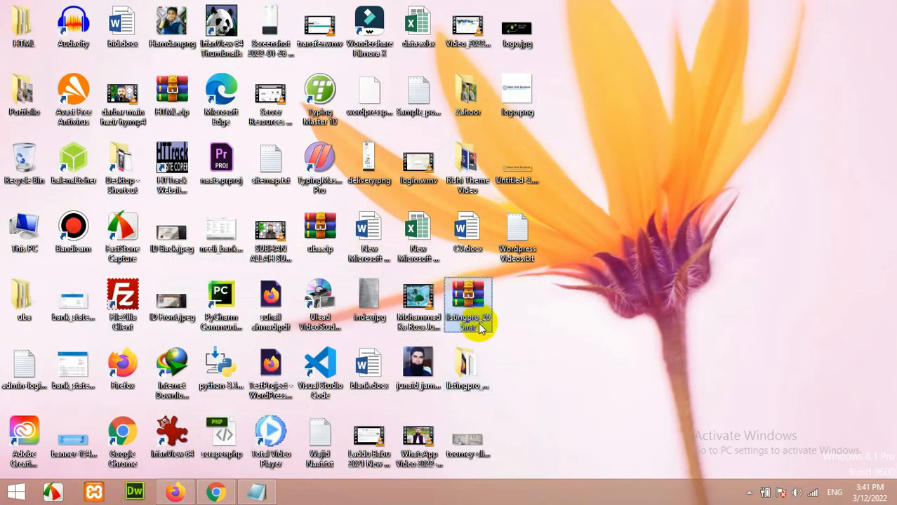
pyautogui.doubleClick(468, 365)
pyautogui.doubleClick(161, 84)
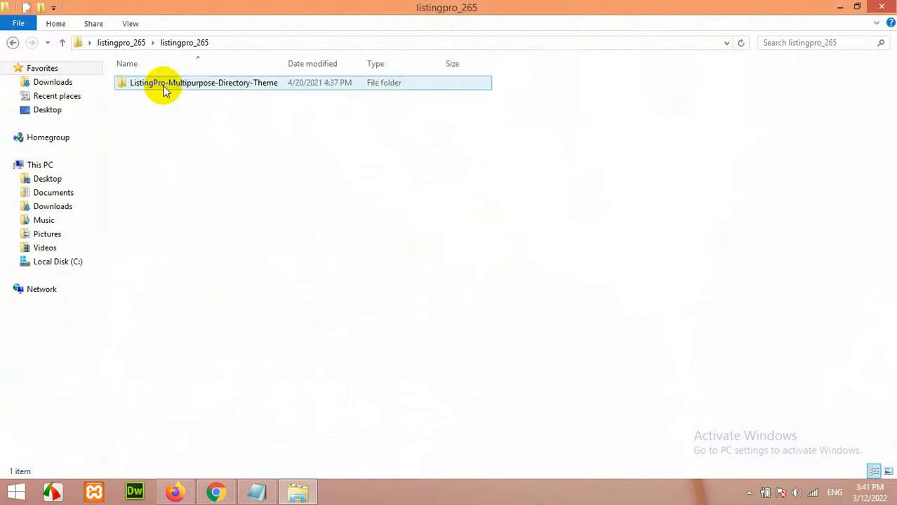
pyautogui.doubleClick(156, 89)
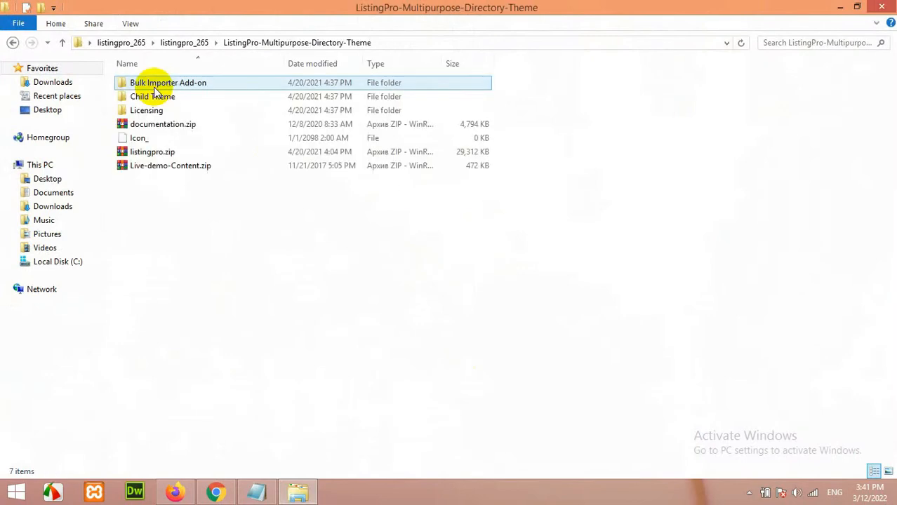
pyautogui.click(147, 156)
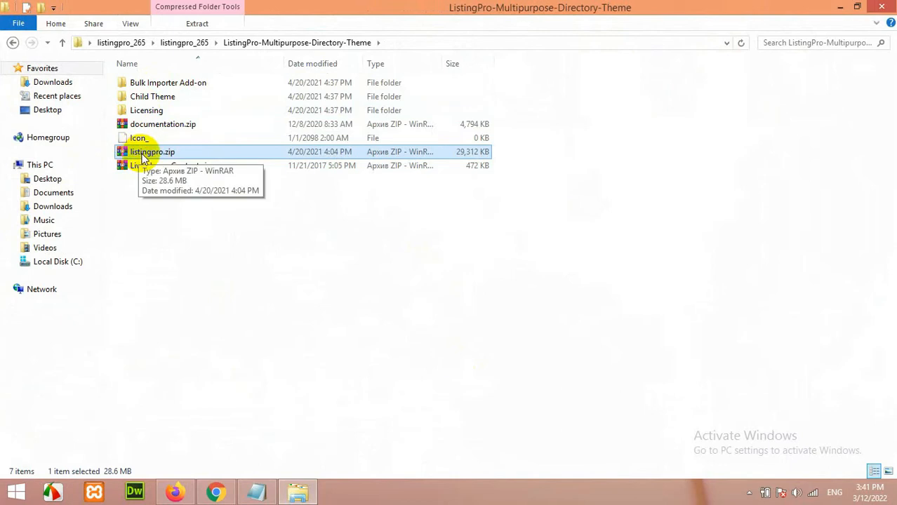
pyautogui.moveTo(144, 158); pyautogui.dragTo(254, 144)
# Upload listingpro.zip from the desktop's listingpro_265 folder as a new WordPress theme and install it.
pyautogui.click(240, 138)
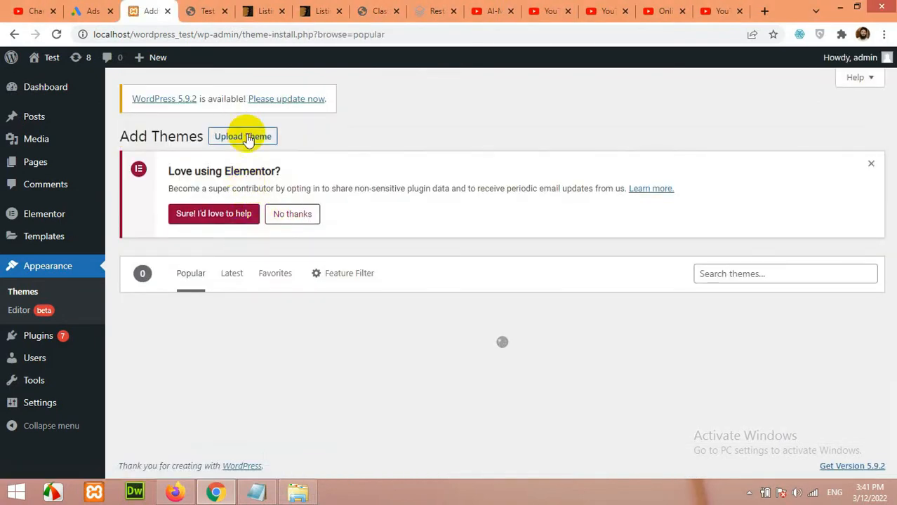
pyautogui.click(245, 137)
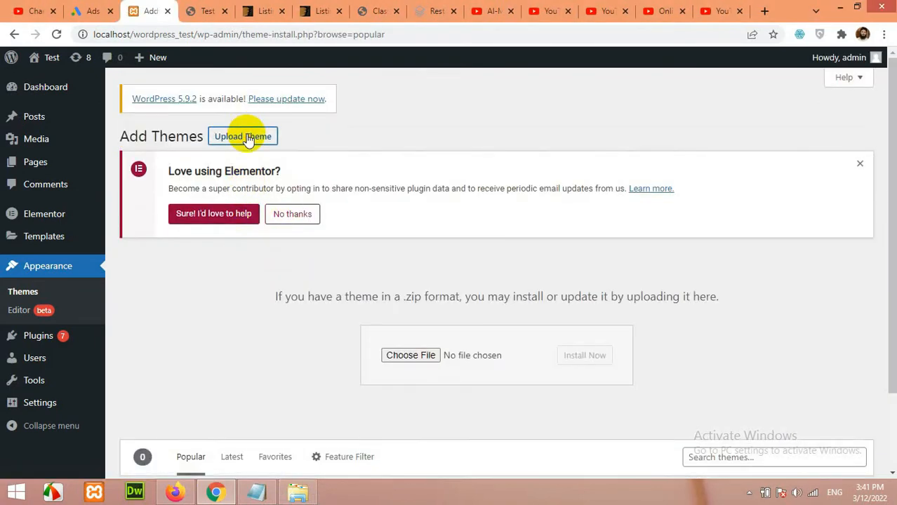
pyautogui.click(417, 357)
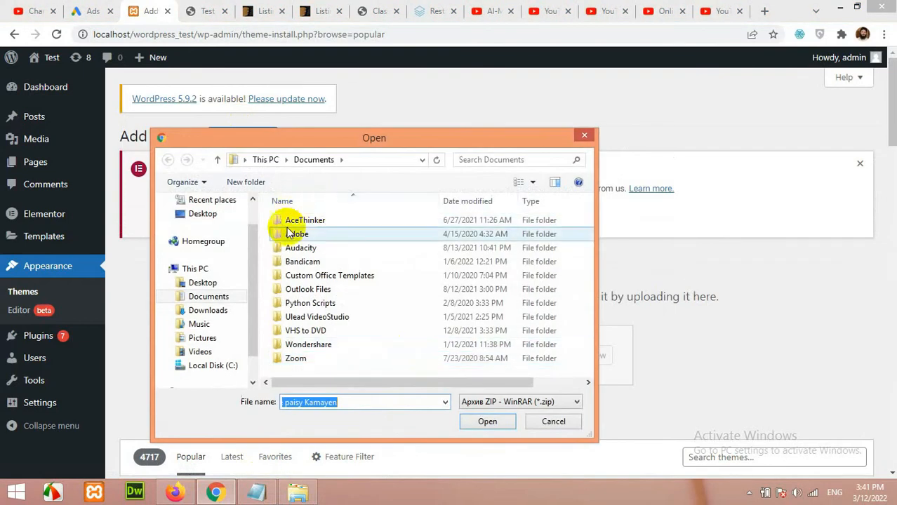
pyautogui.click(204, 282)
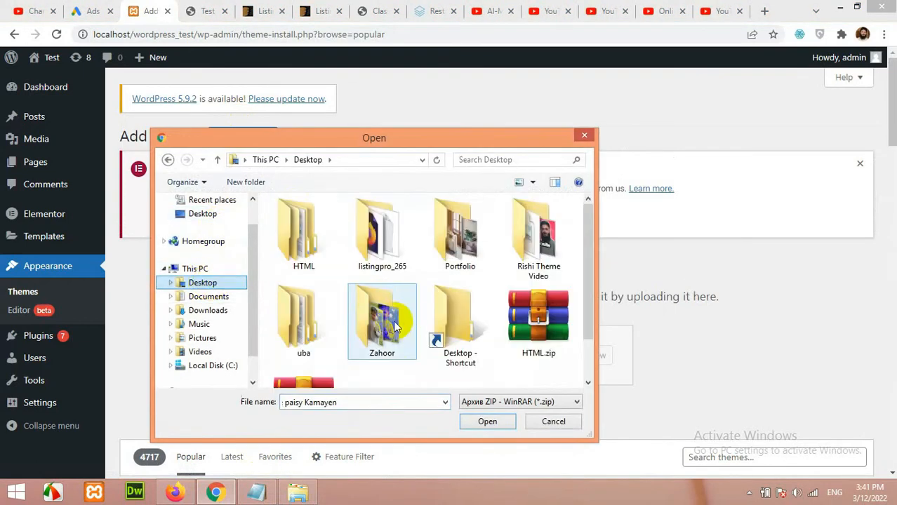
pyautogui.doubleClick(384, 251)
pyautogui.doubleClick(298, 217)
pyautogui.click(306, 221)
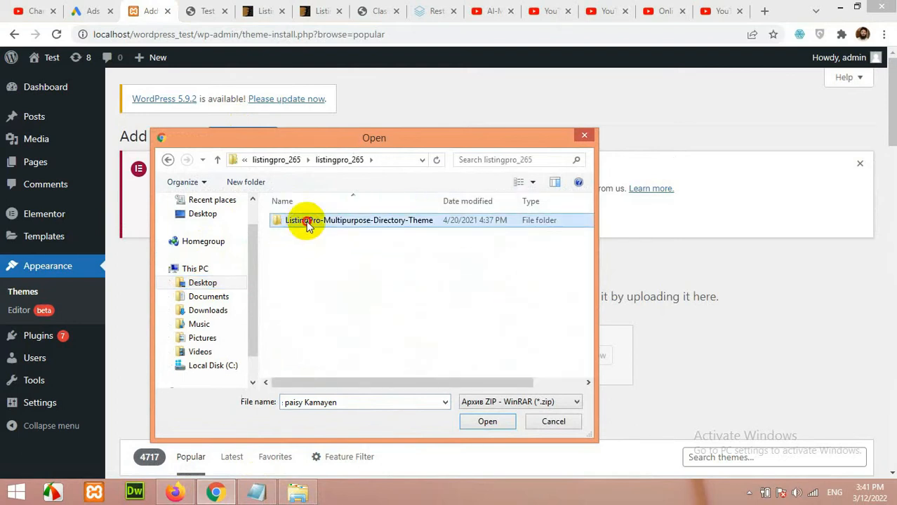
pyautogui.doubleClick(306, 221)
pyautogui.doubleClick(295, 277)
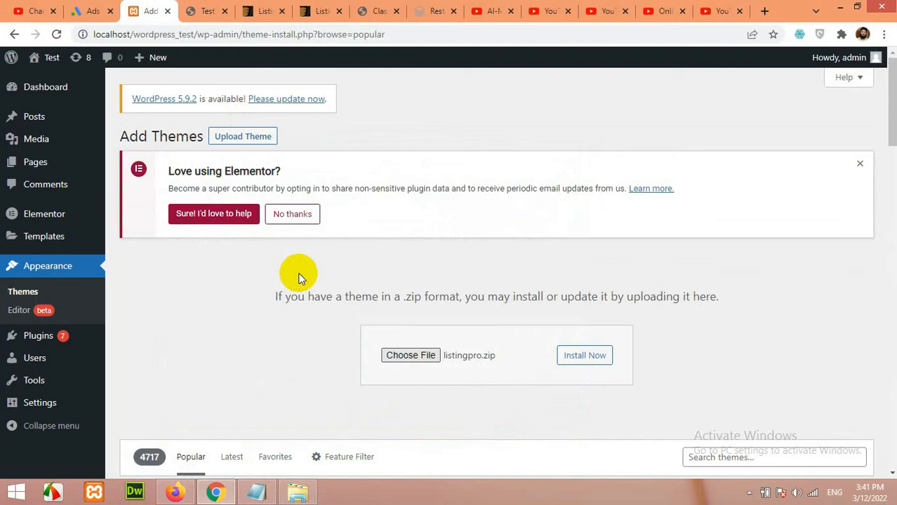
pyautogui.click(582, 356)
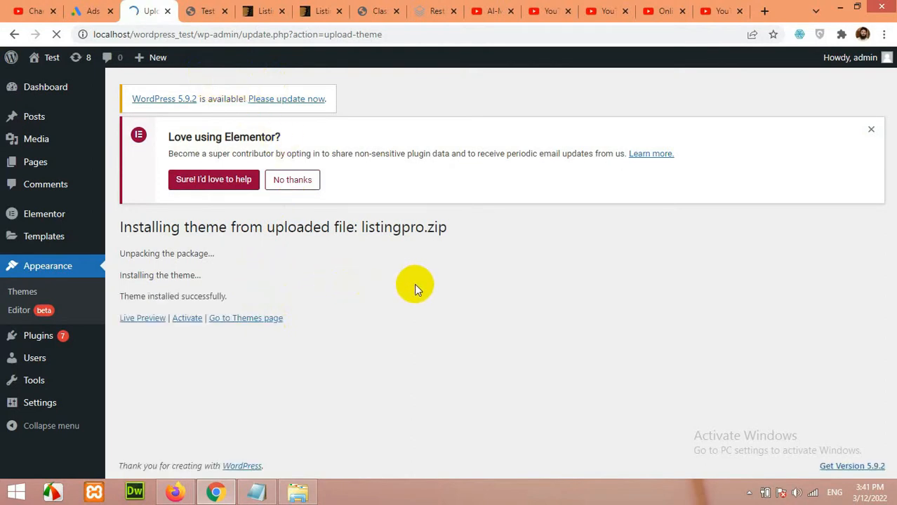
# Activate the installed ListingPro theme and start its Easy Setup wizard.
pyautogui.click(193, 331)
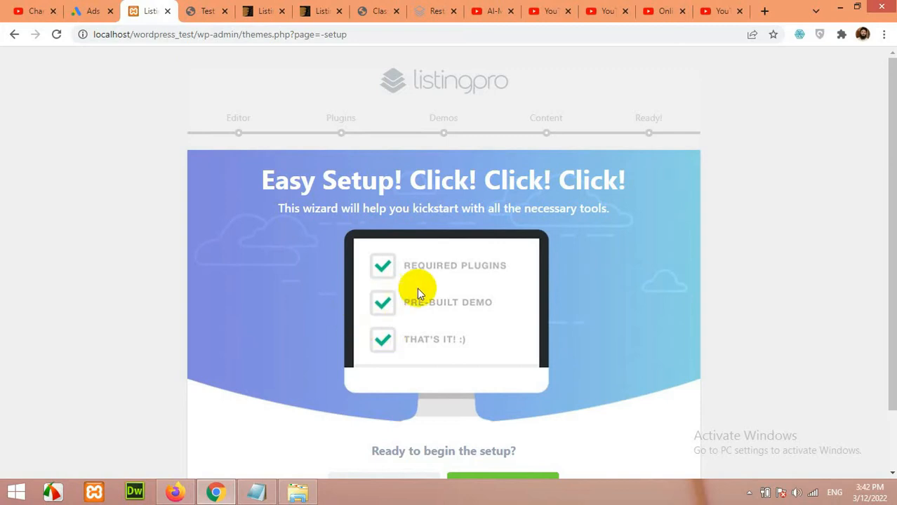
pyautogui.scroll(-1, 430, 296)
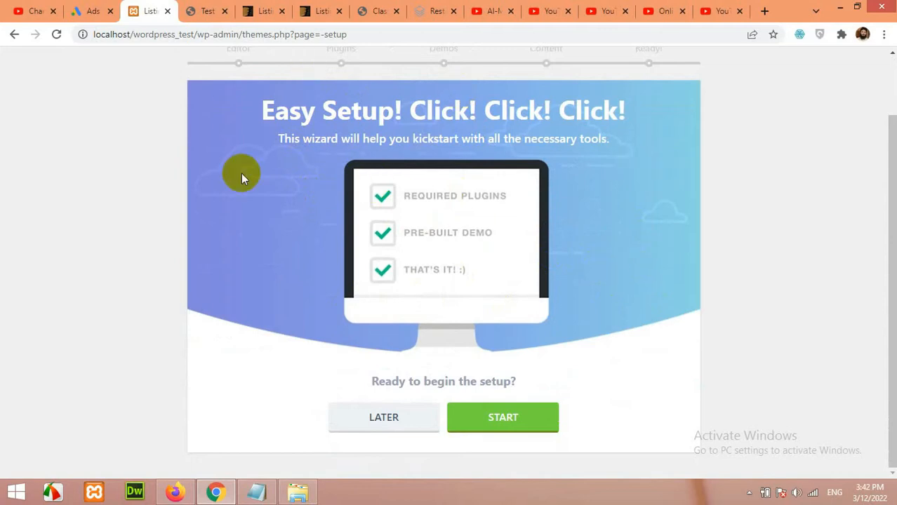
pyautogui.scroll(1, 536, 315)
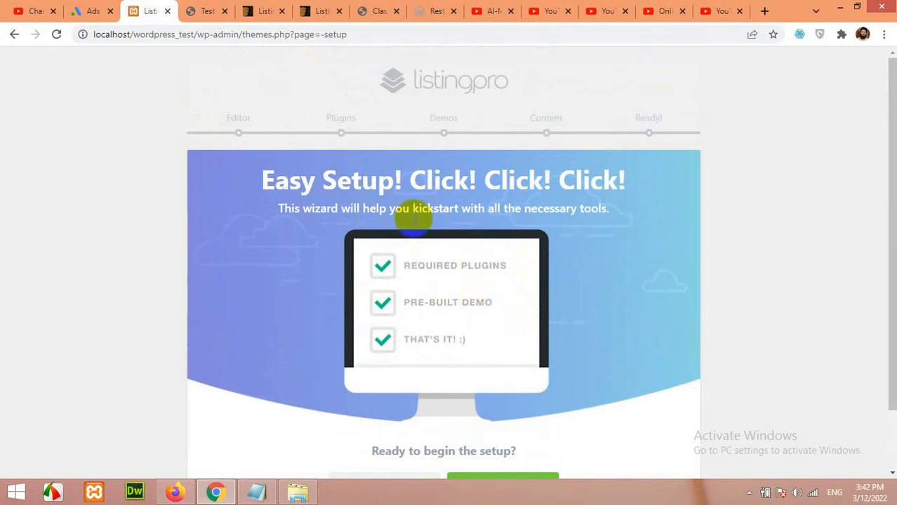
pyautogui.scroll(-1, 530, 243)
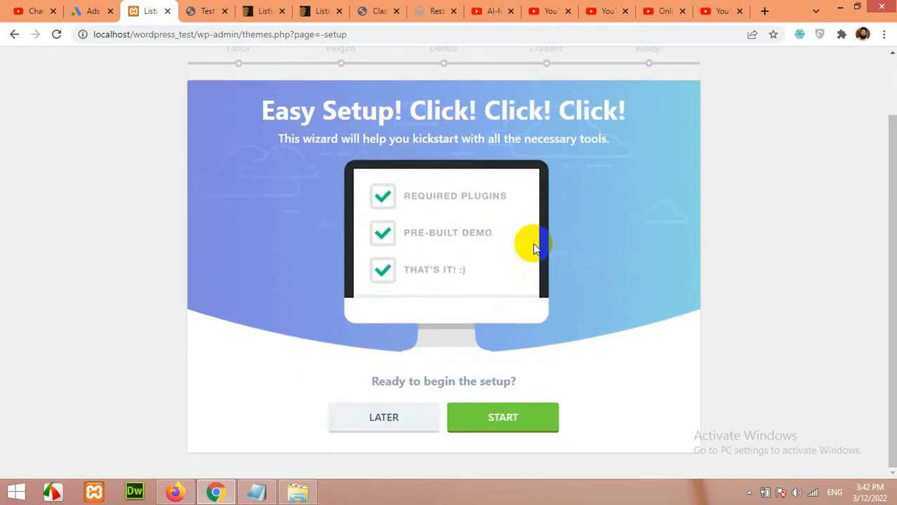
pyautogui.click(504, 426)
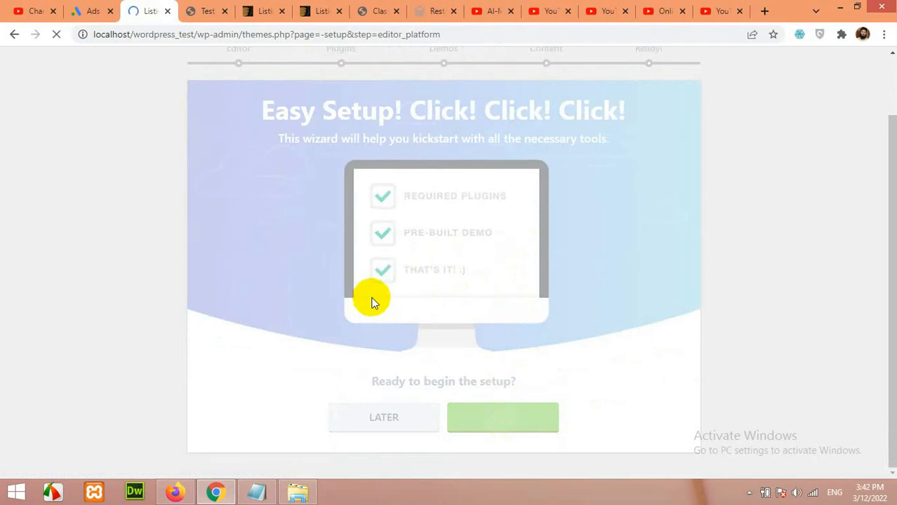
# Choose Elementor as the drag and drop page builder and continue to the wizard's plugins stage.
pyautogui.scroll(-1, 413, 282)
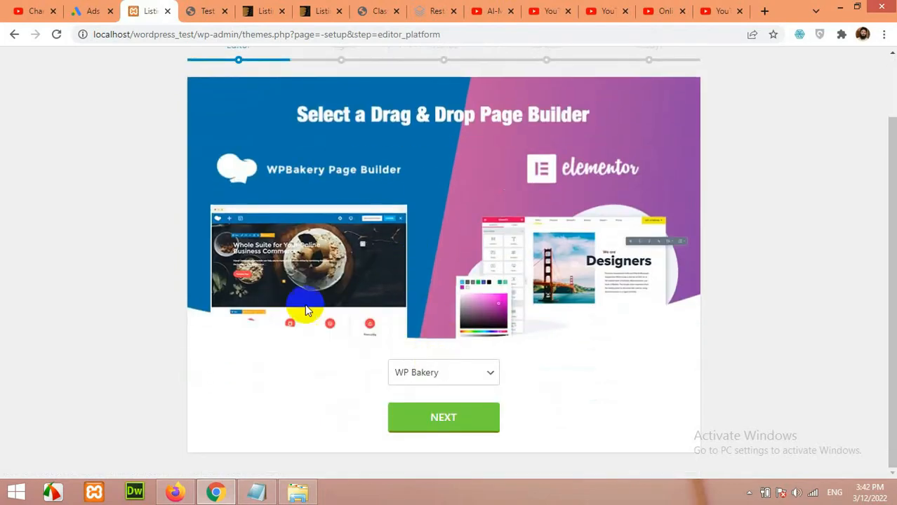
pyautogui.click(433, 378)
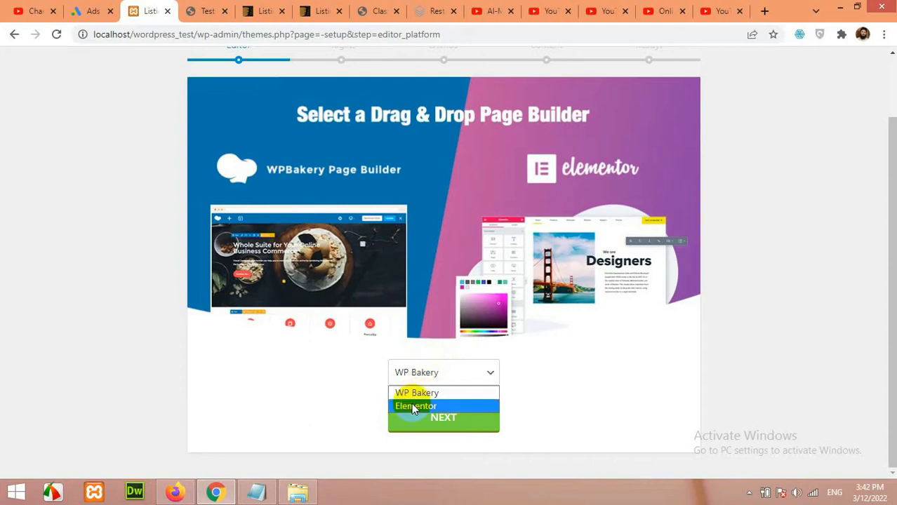
pyautogui.click(411, 404)
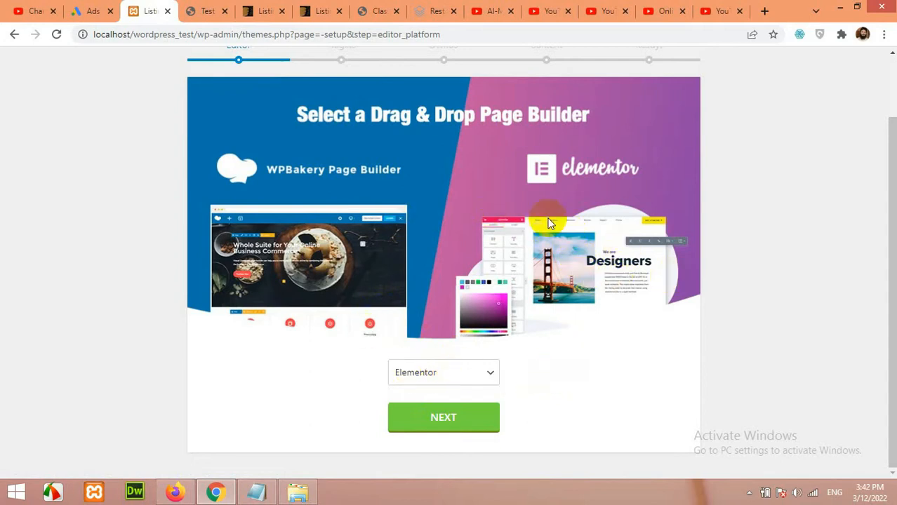
pyautogui.click(442, 416)
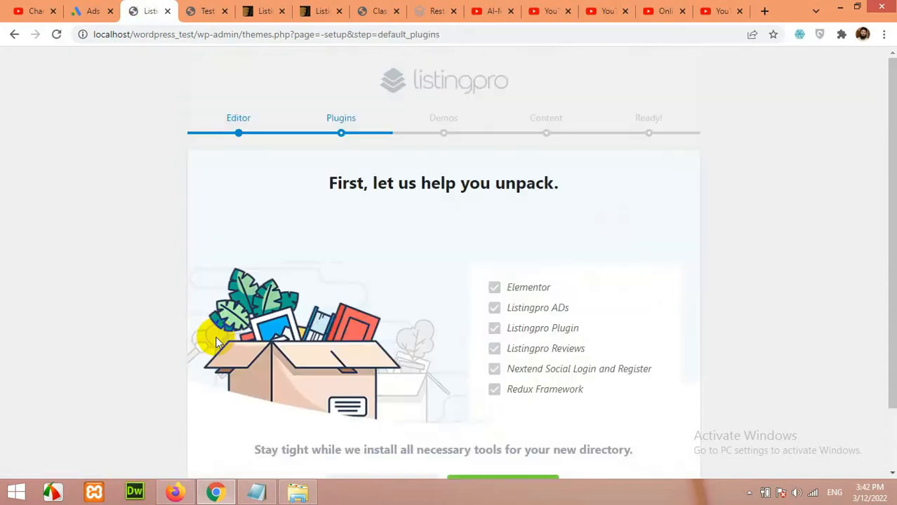
# Review the wizard's required plugin list, and compare it with the classic demo's Claim, Exclusive listings and testimonial sections.
pyautogui.scroll(-1, 223, 333)
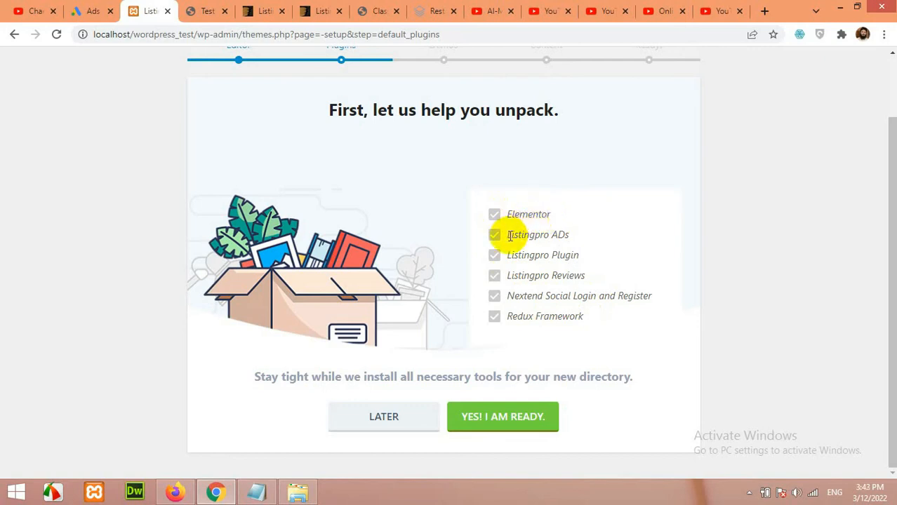
pyautogui.click(262, 12)
pyautogui.click(379, 11)
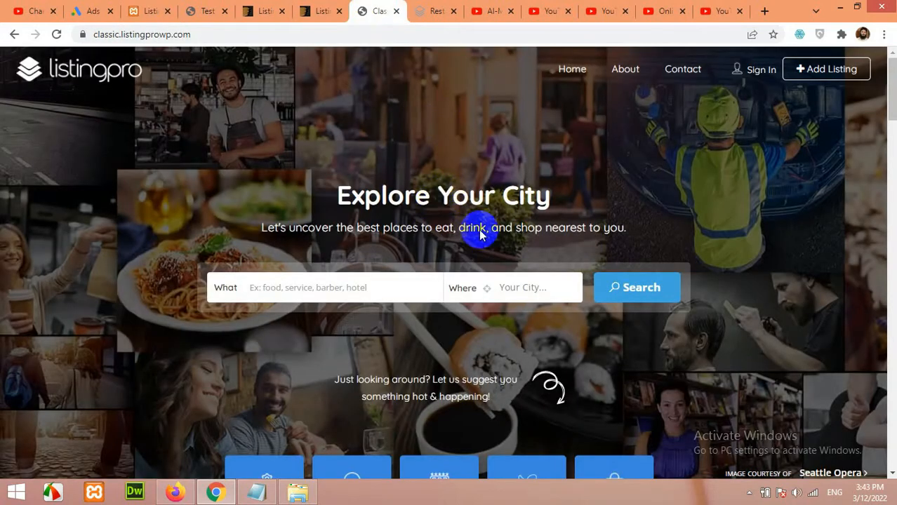
pyautogui.scroll(-7, 456, 211)
pyautogui.scroll(-10, 513, 255)
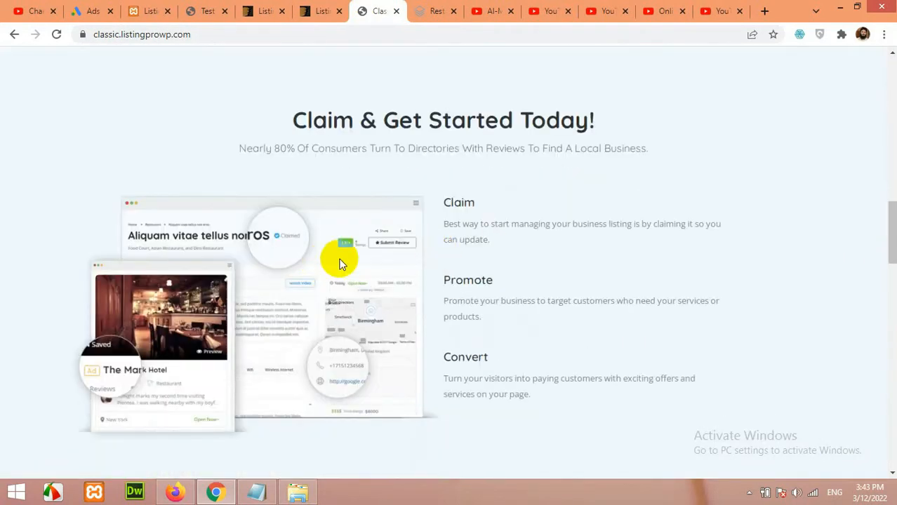
pyautogui.scroll(-4, 528, 244)
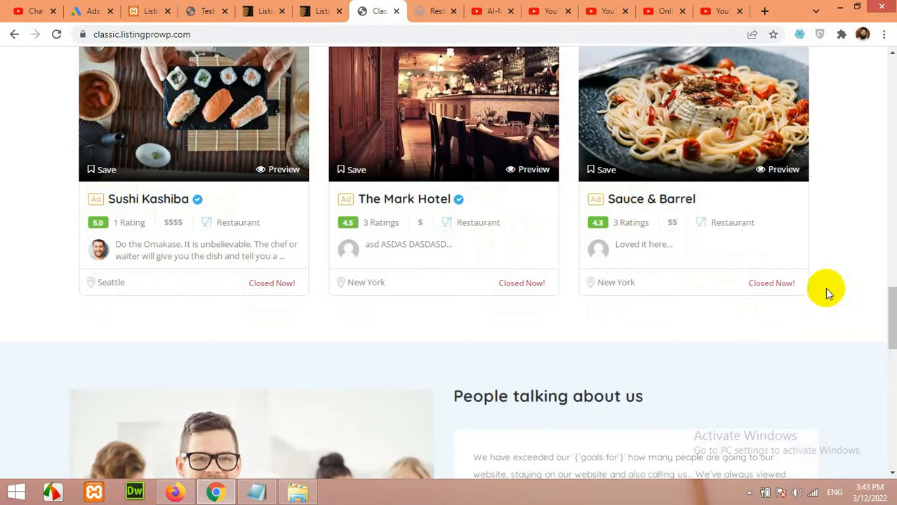
pyautogui.scroll(-7, 800, 288)
pyautogui.scroll(6, 800, 289)
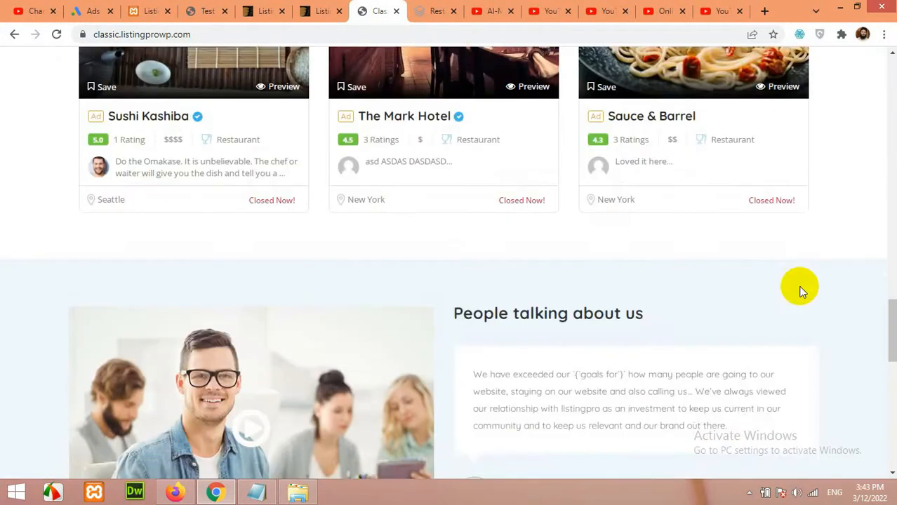
pyautogui.scroll(5, 802, 291)
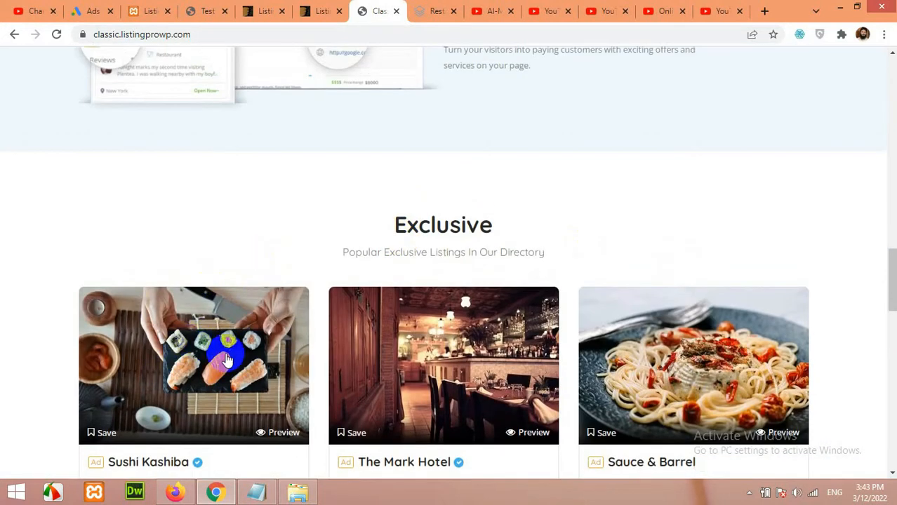
pyautogui.scroll(-1, 215, 351)
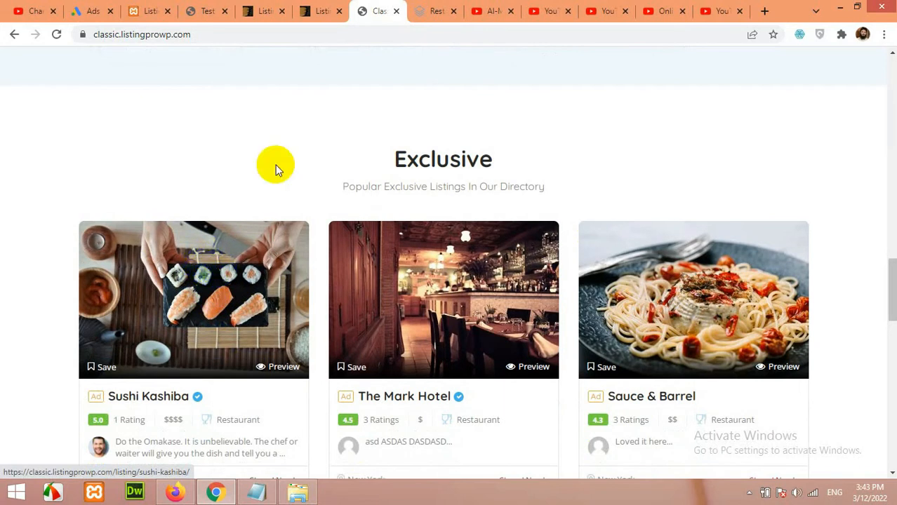
# Return to the setup wizard, install all the required plugins and look over the pre-built demo styles.
pyautogui.click(149, 11)
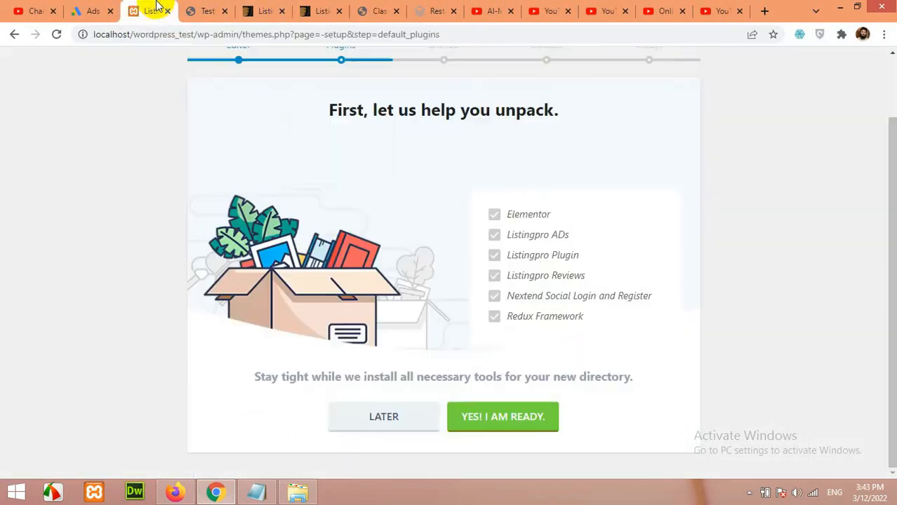
pyautogui.click(507, 419)
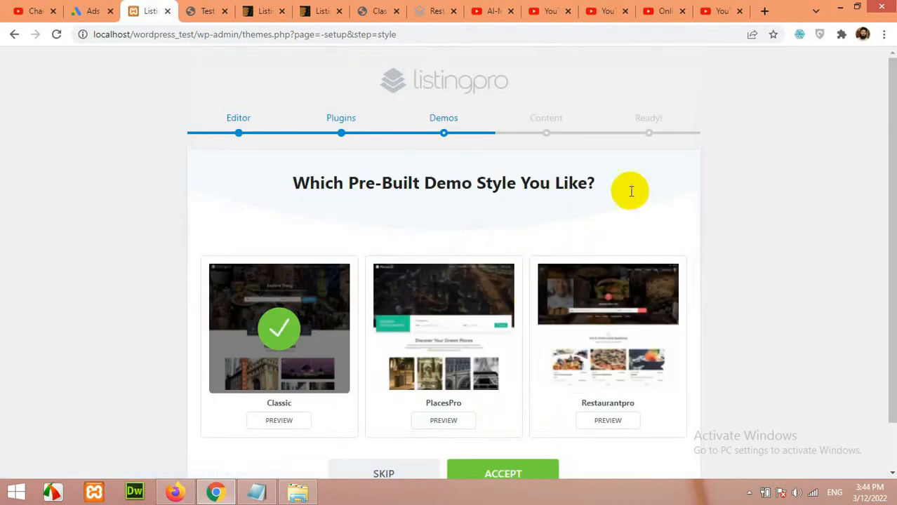
pyautogui.scroll(-1, 137, 233)
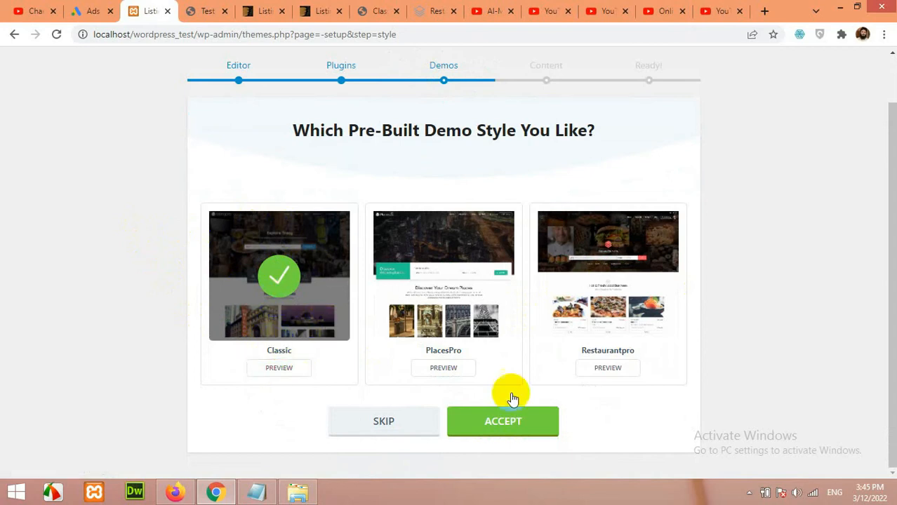
# Accept the Classic pre-built demo style in the wizard and look at the live classic demo's homepage.
pyautogui.click(523, 424)
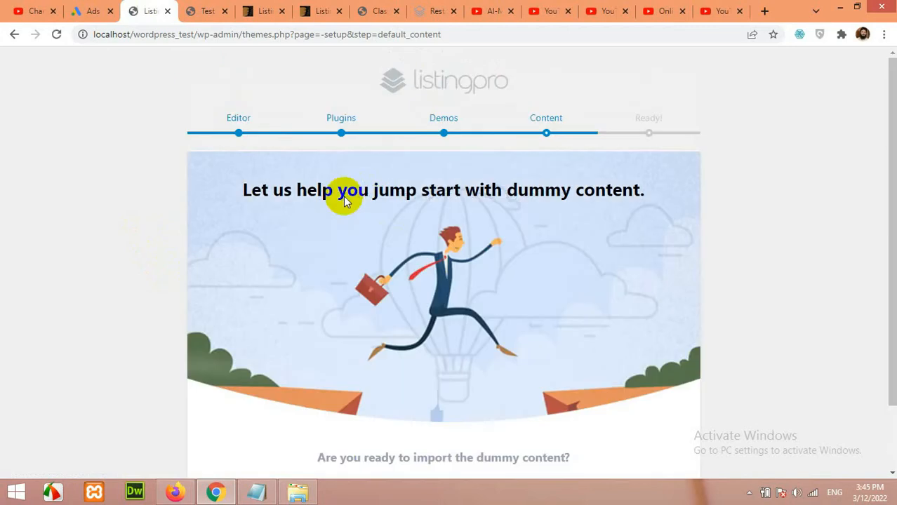
pyautogui.click(328, 9)
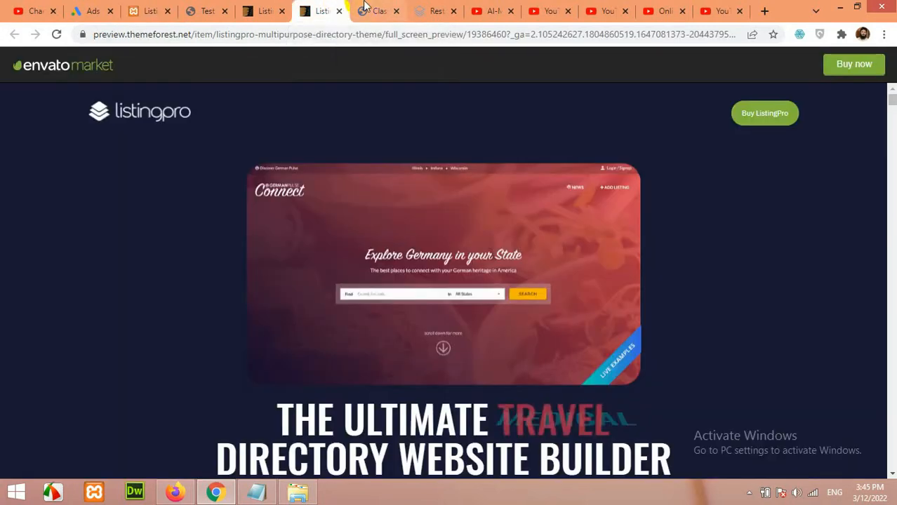
pyautogui.click(375, 10)
pyautogui.scroll(10, 474, 207)
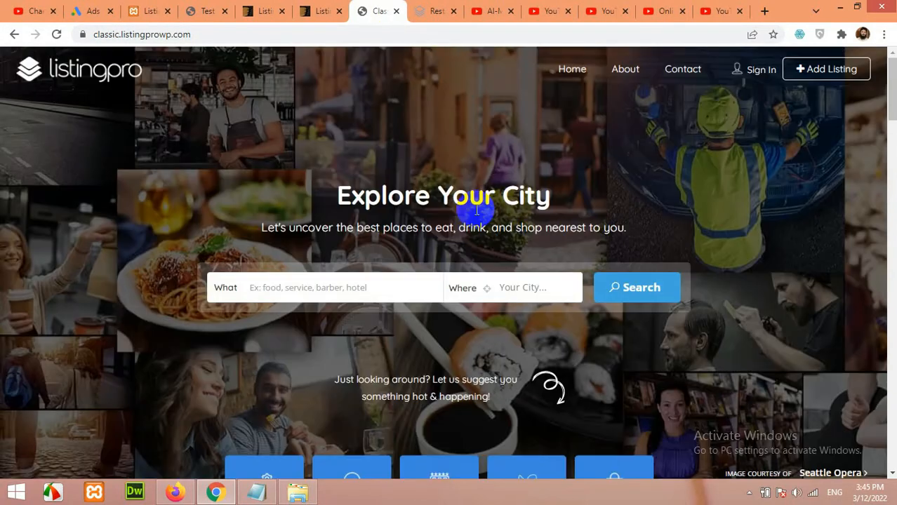
# Return to the setup wizard's content stage and import the dummy content.
pyautogui.click(140, 9)
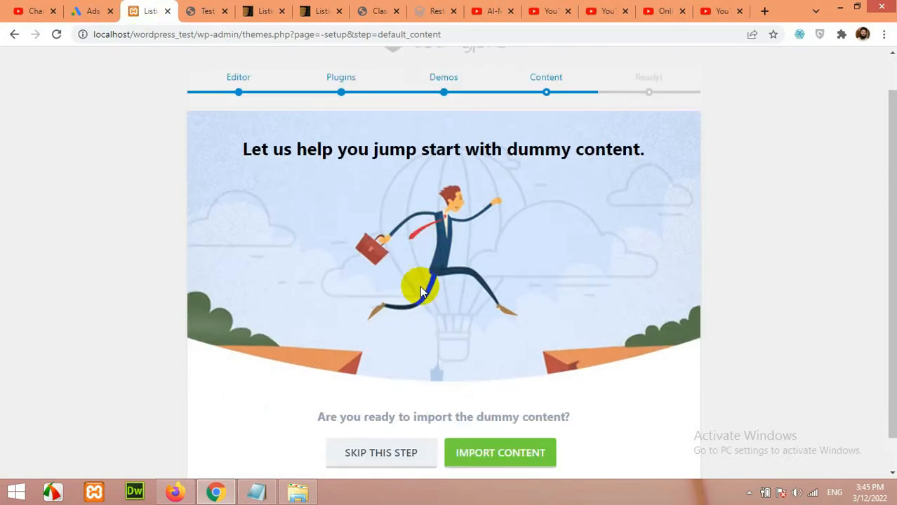
pyautogui.scroll(-1, 449, 284)
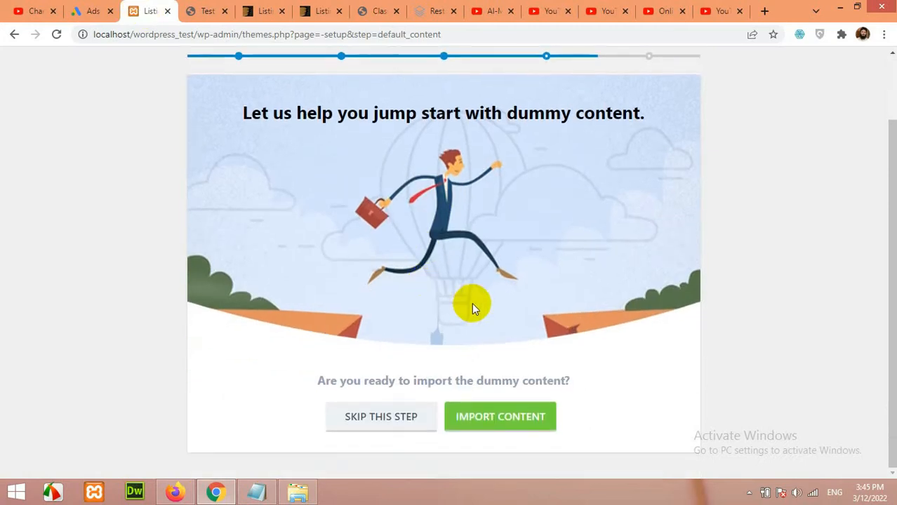
pyautogui.click(500, 419)
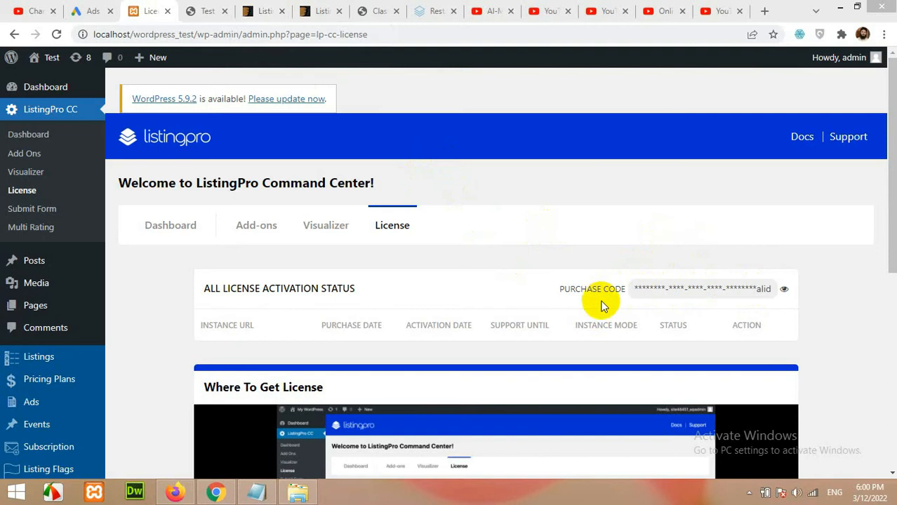
# Look over the ListingPro Command Center's License page, including the activation status, the license video and the FAQ links.
pyautogui.scroll(-6, 521, 250)
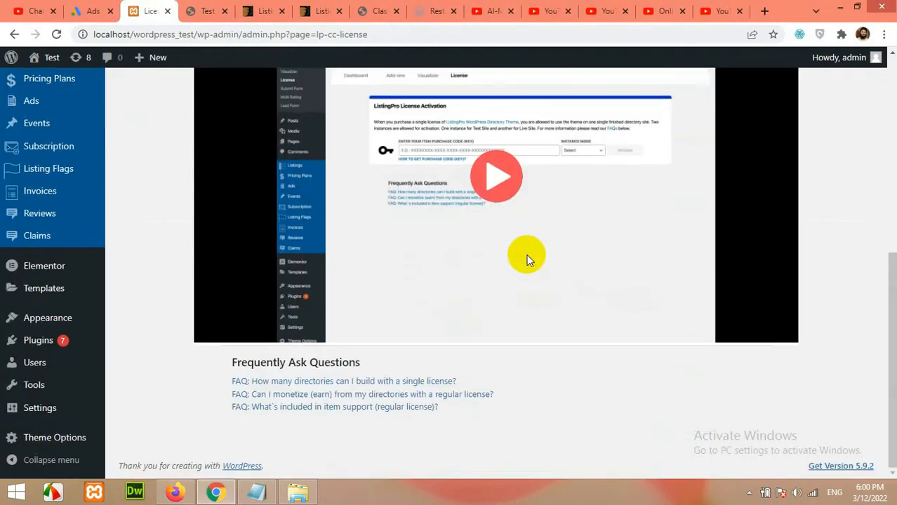
pyautogui.scroll(8, 626, 318)
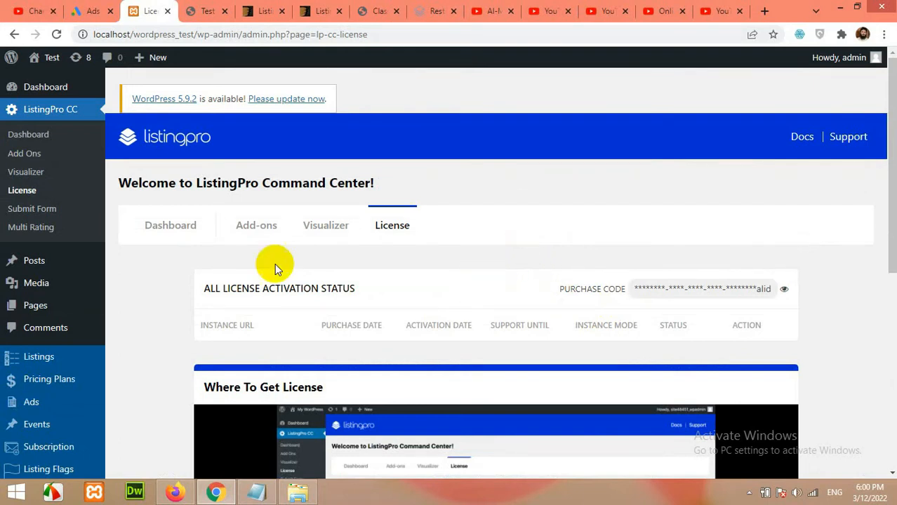
pyautogui.scroll(-3, 244, 270)
pyautogui.scroll(3, 242, 272)
# Reload the local test site's front page and look through its imported sections, from the city search banner down to News & Tips.
pyautogui.click(190, 7)
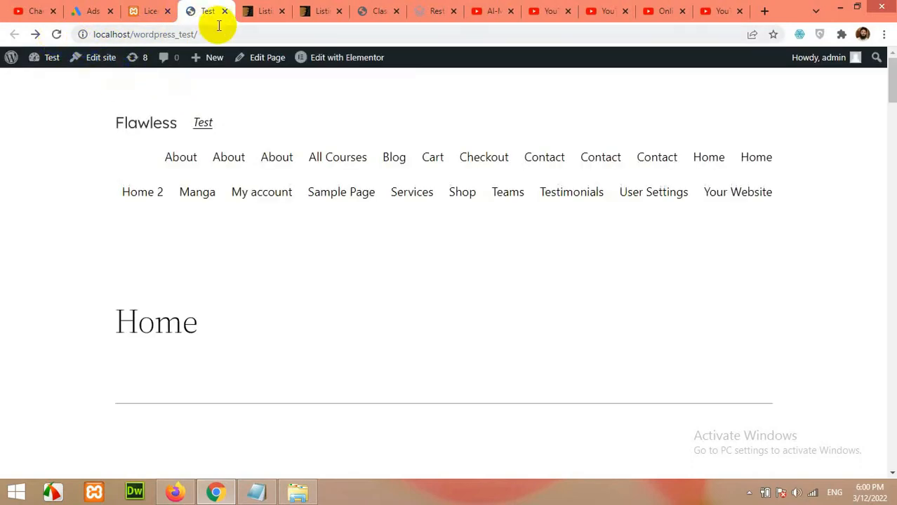
pyautogui.click(57, 33)
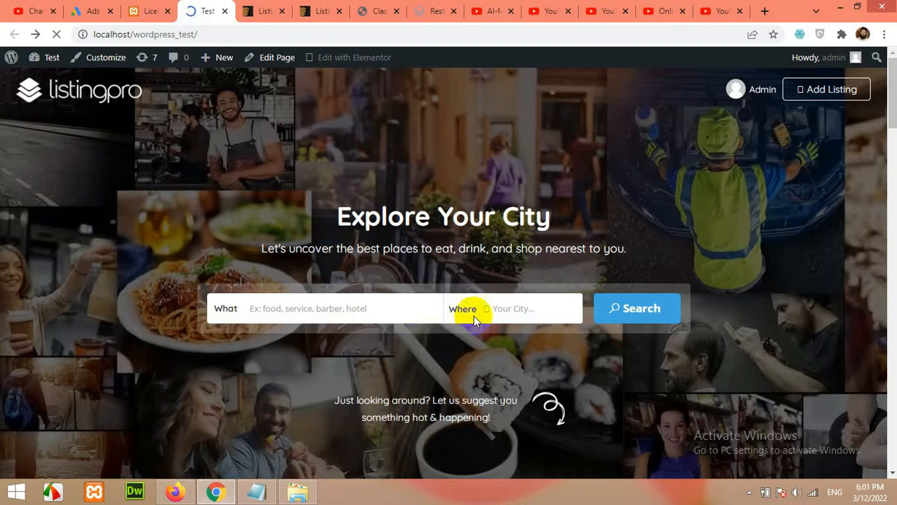
pyautogui.scroll(-8, 473, 315)
pyautogui.scroll(4, 572, 334)
pyautogui.scroll(-15, 572, 334)
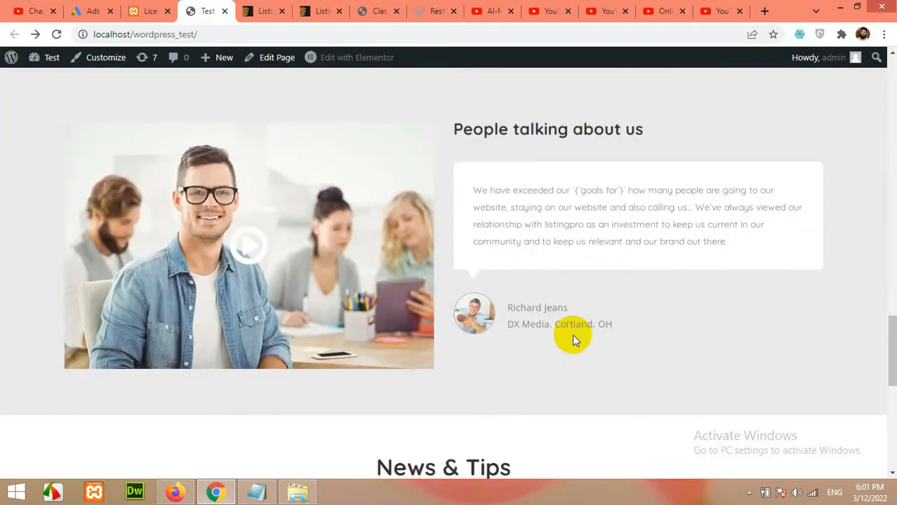
pyautogui.scroll(-7, 572, 335)
pyautogui.scroll(3, 572, 334)
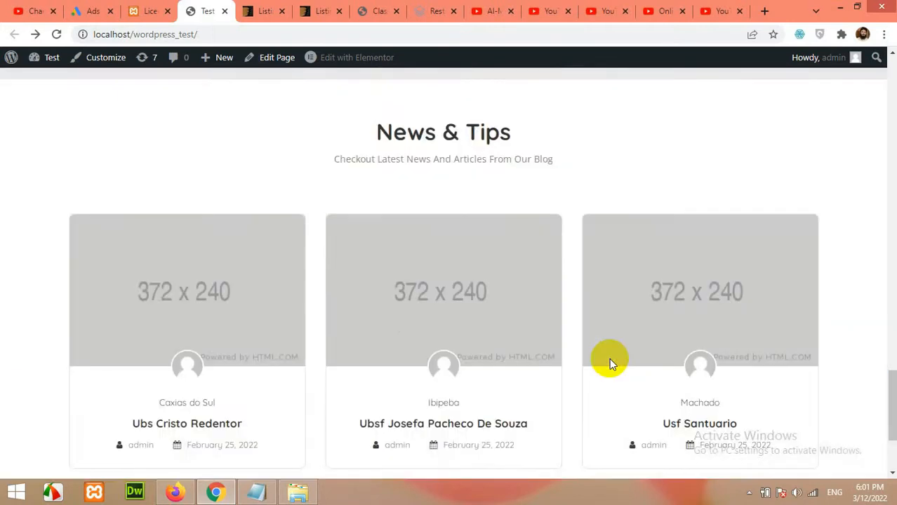
pyautogui.scroll(15, 609, 364)
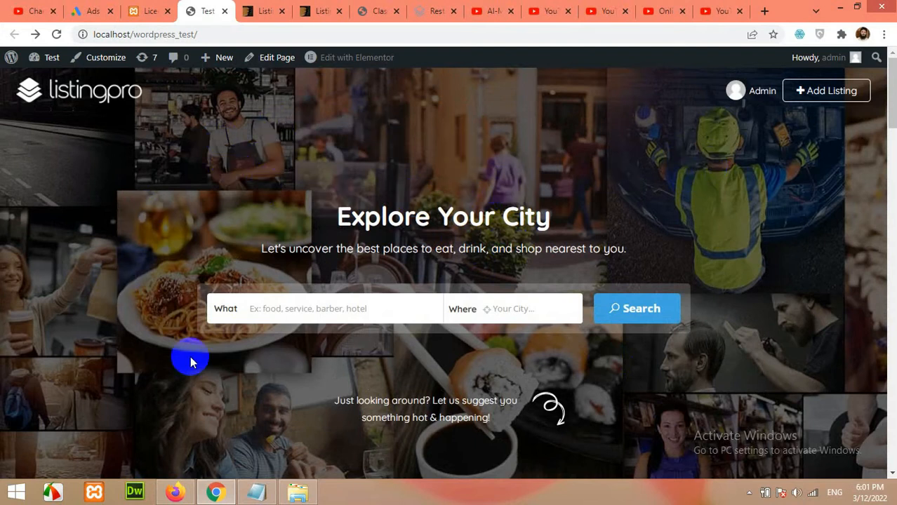
pyautogui.scroll(-3, 419, 299)
pyautogui.scroll(-5, 499, 303)
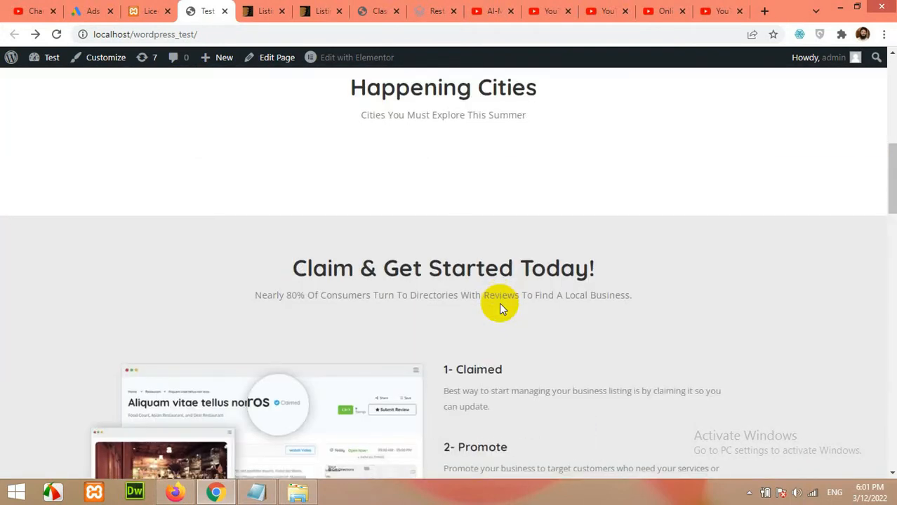
pyautogui.scroll(8, 599, 304)
pyautogui.click(821, 91)
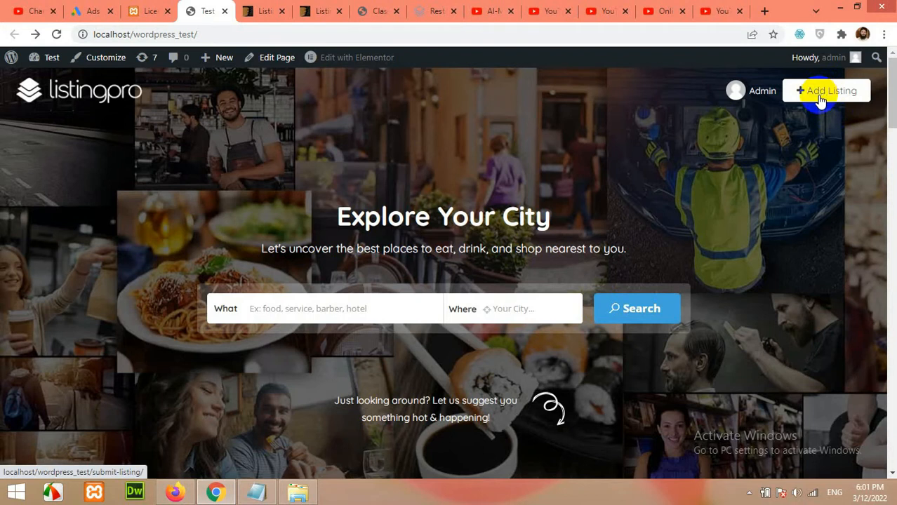
# Return to the WordPress admin, open the list of all listings and review the imported entries and the post type in the address.
pyautogui.click(149, 10)
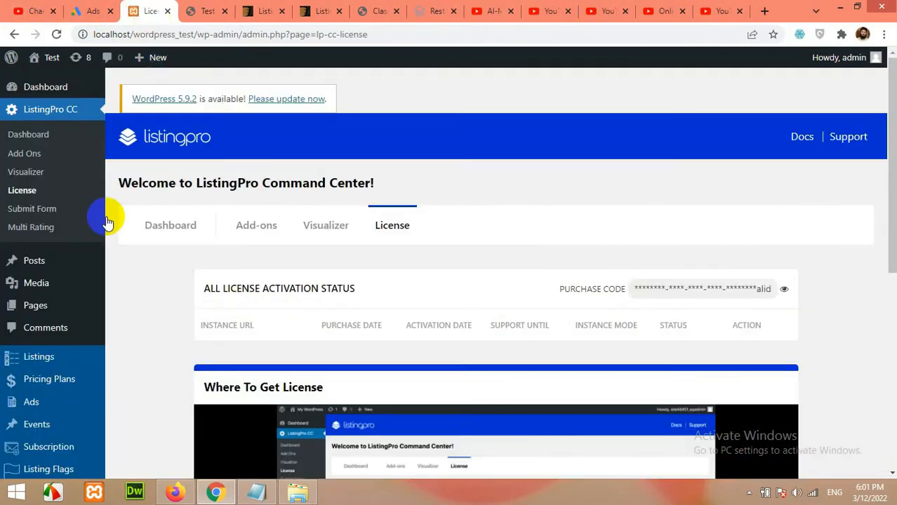
pyautogui.moveTo(23, 358)
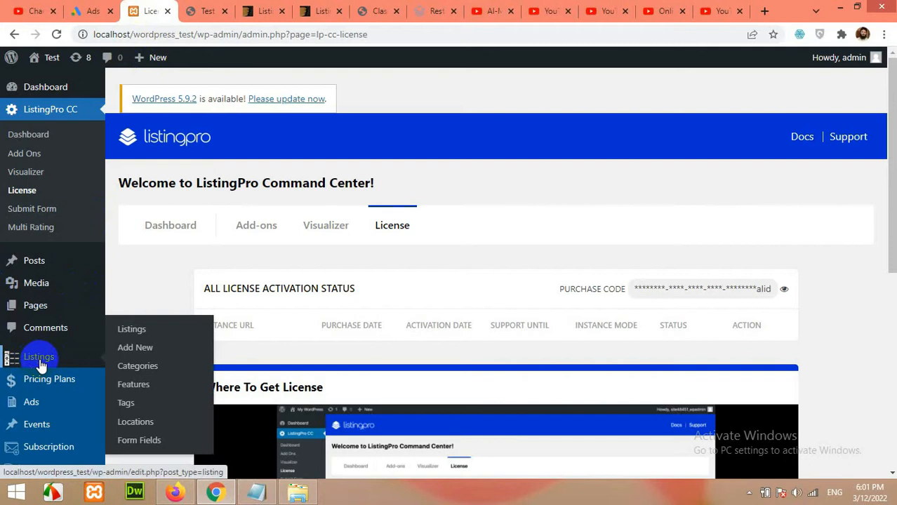
pyautogui.click(39, 359)
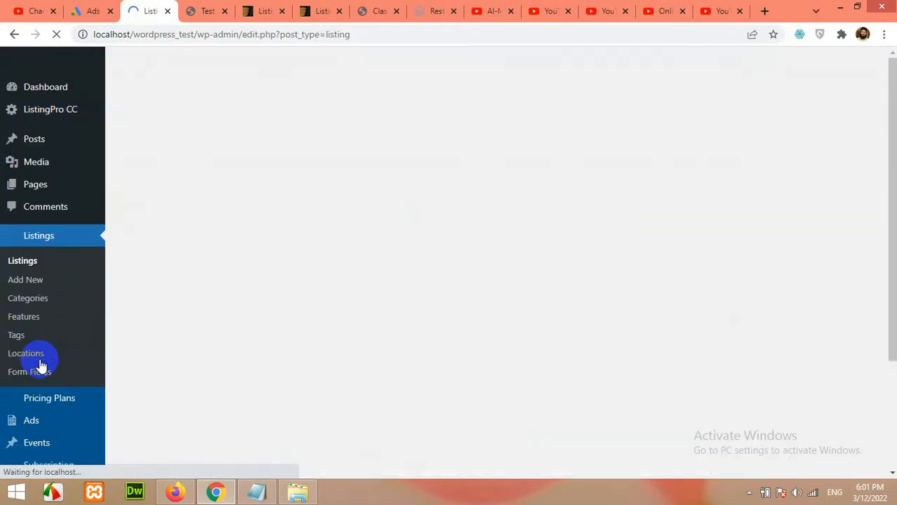
pyautogui.scroll(-5, 184, 309)
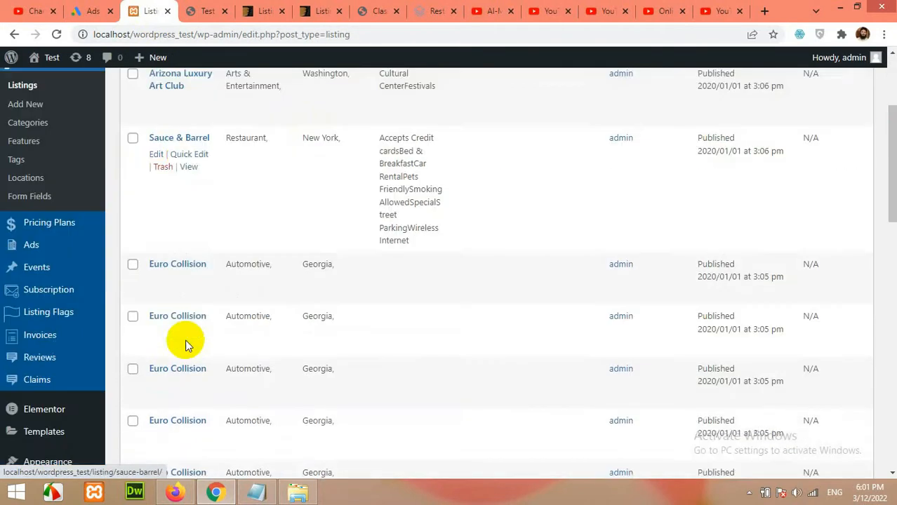
pyautogui.scroll(-2, 188, 314)
pyautogui.scroll(7, 190, 329)
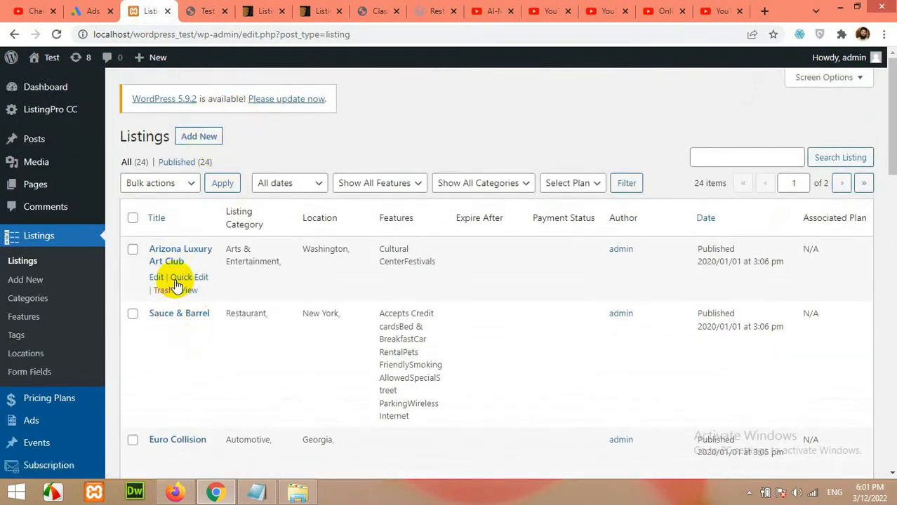
pyautogui.doubleClick(337, 35)
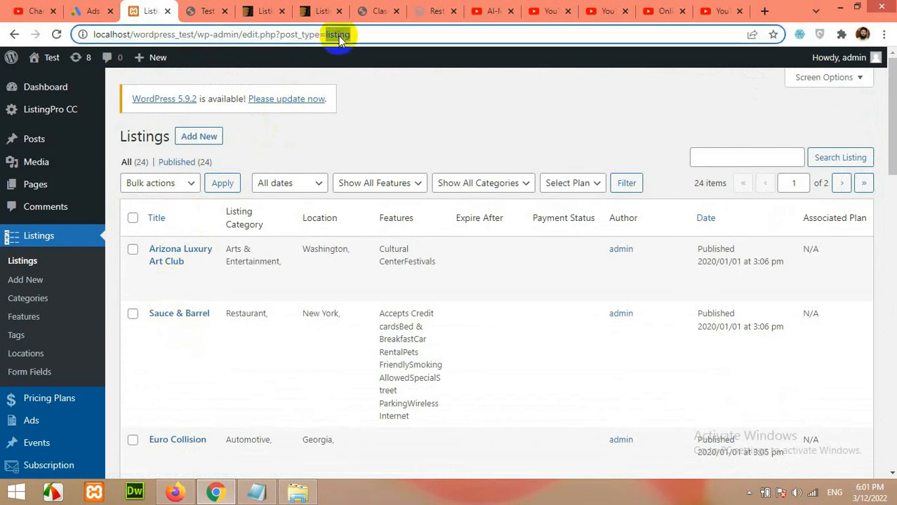
# Start adding a listing from the local site's front page and compare the prices and durations of the Free, Basic and Premium plans.
pyautogui.click(208, 9)
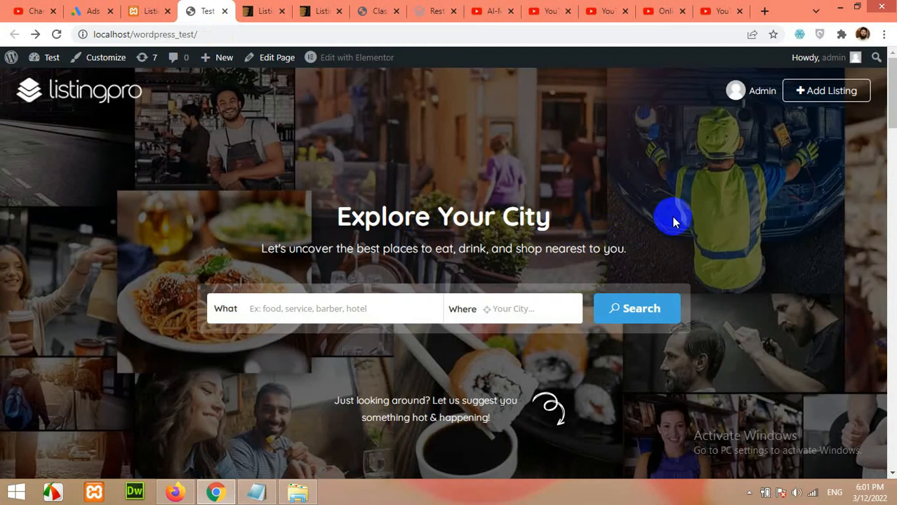
pyautogui.click(824, 96)
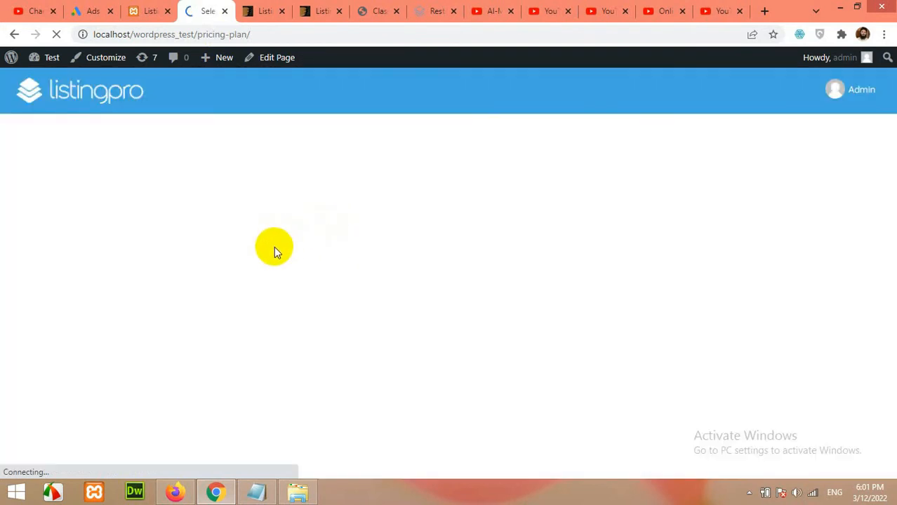
pyautogui.scroll(-1, 239, 261)
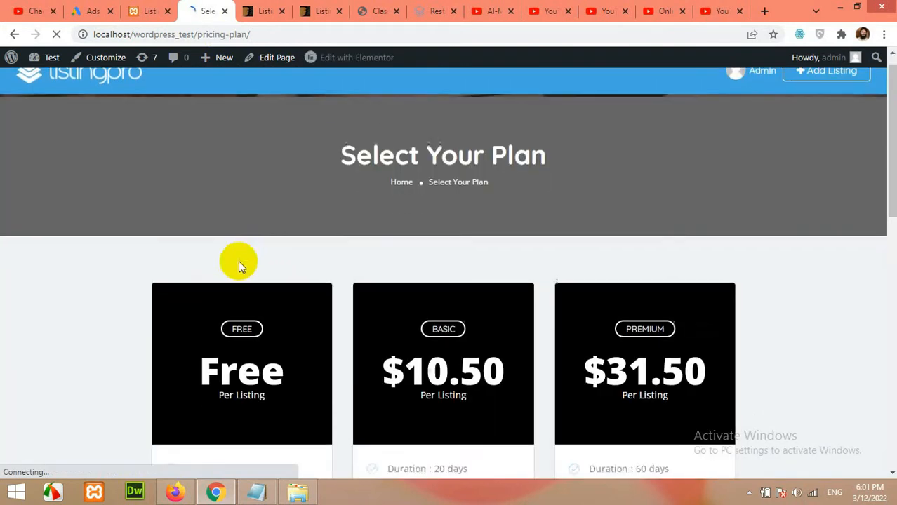
pyautogui.scroll(-3, 238, 261)
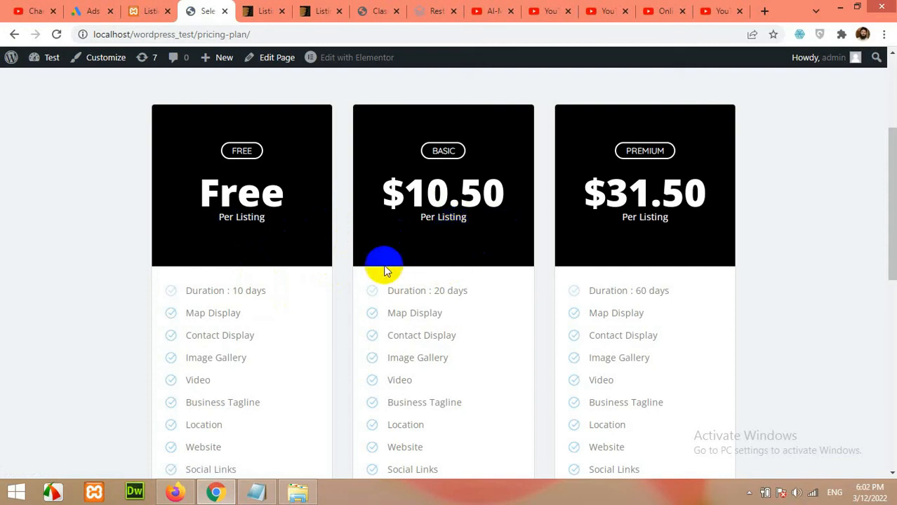
pyautogui.scroll(-3, 402, 249)
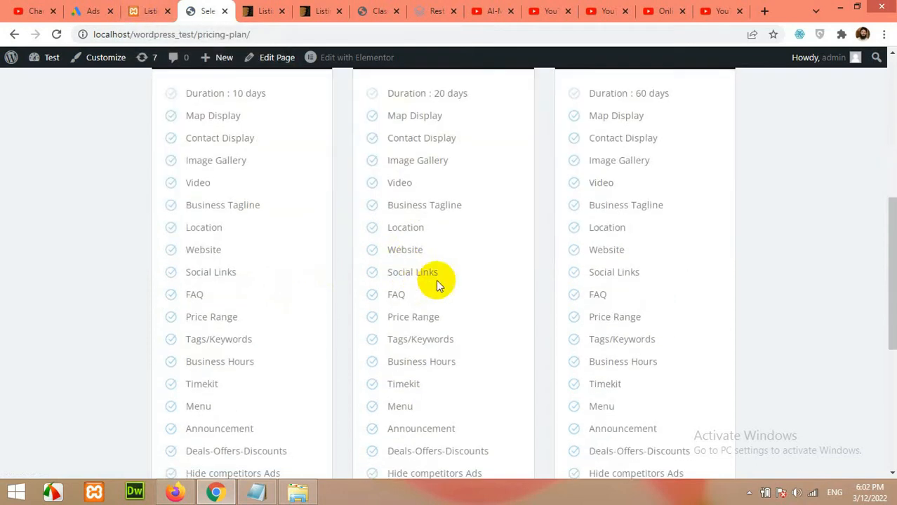
pyautogui.scroll(2, 436, 282)
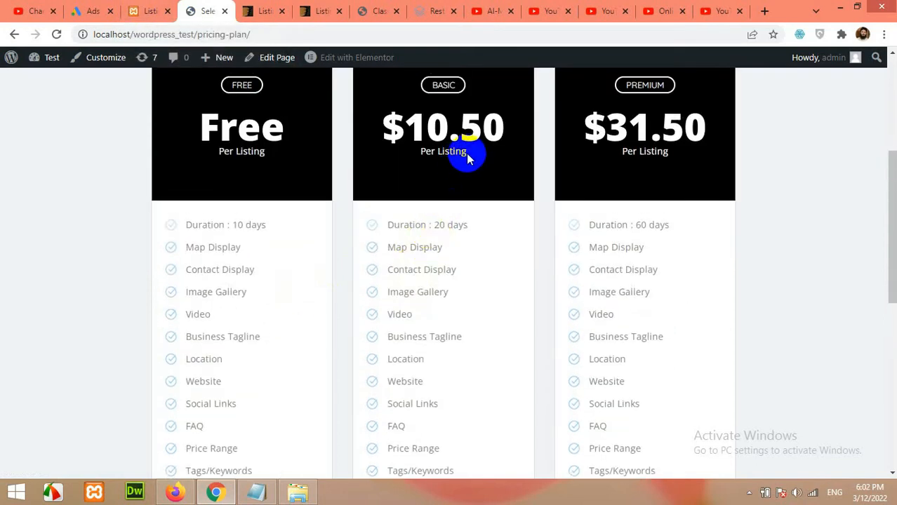
pyautogui.scroll(2, 469, 169)
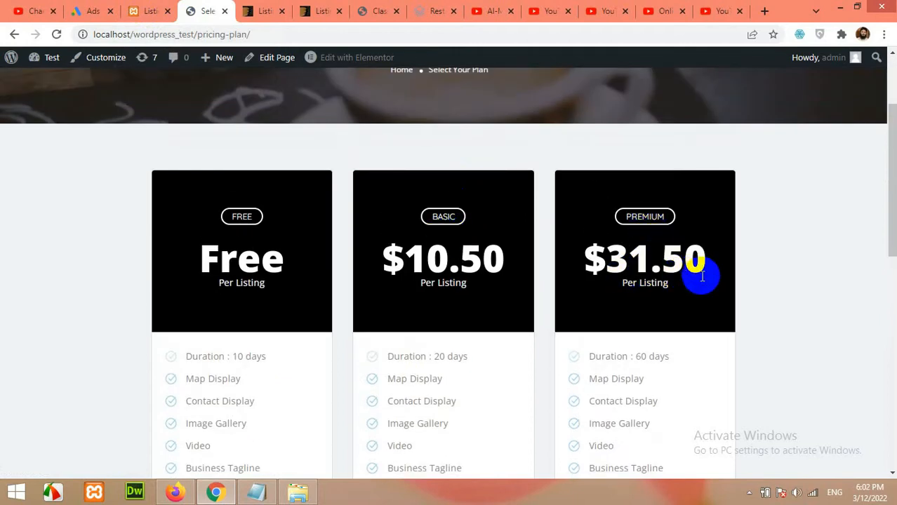
# Review the features included in the three pricing plans and continue with the Free plan.
pyautogui.scroll(-3, 699, 275)
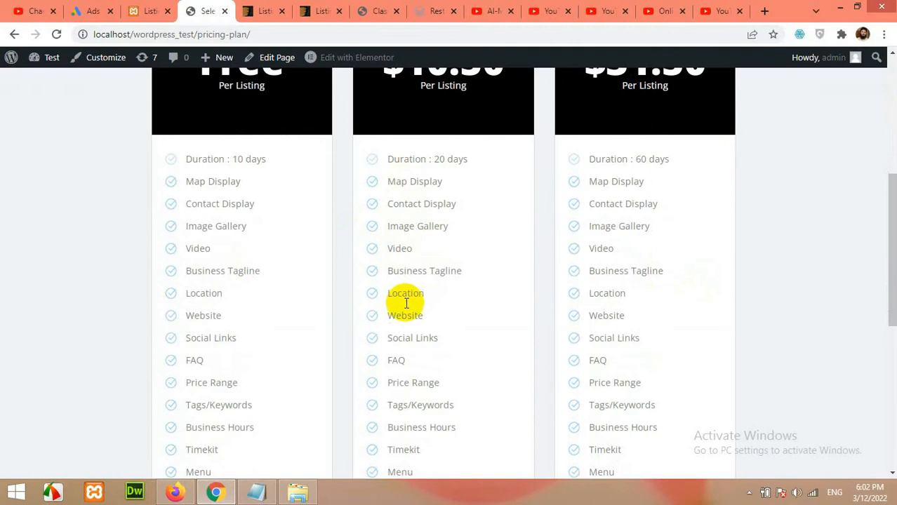
pyautogui.scroll(2, 423, 351)
pyautogui.scroll(-2, 420, 332)
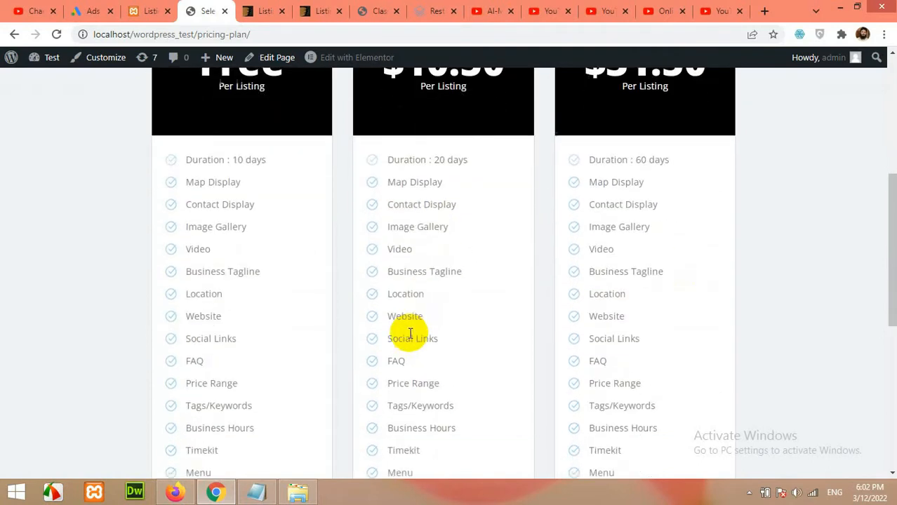
pyautogui.scroll(-4, 649, 150)
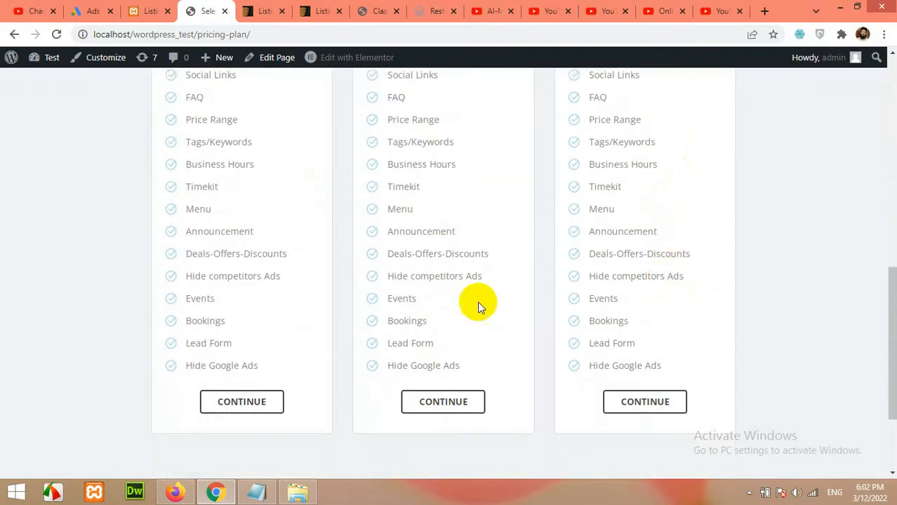
pyautogui.scroll(5, 631, 337)
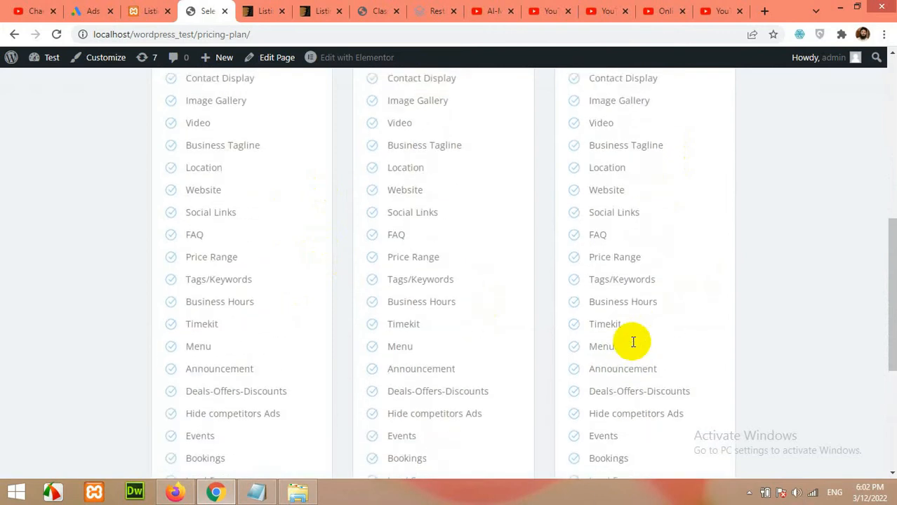
pyautogui.scroll(-5, 512, 275)
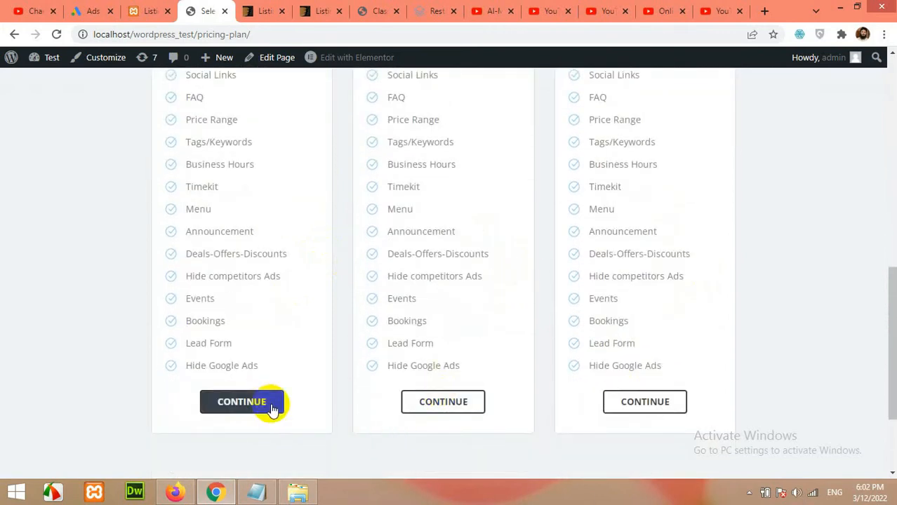
pyautogui.scroll(5, 272, 410)
pyautogui.scroll(-5, 270, 406)
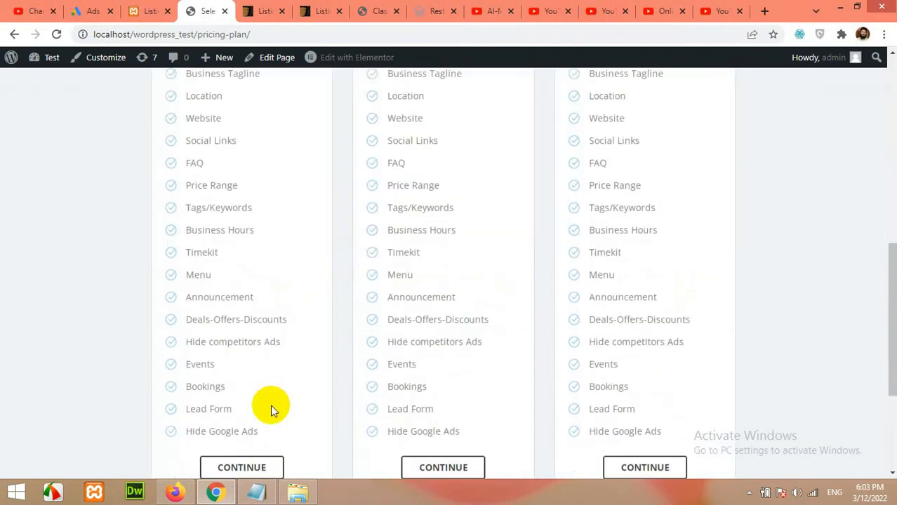
pyautogui.click(251, 401)
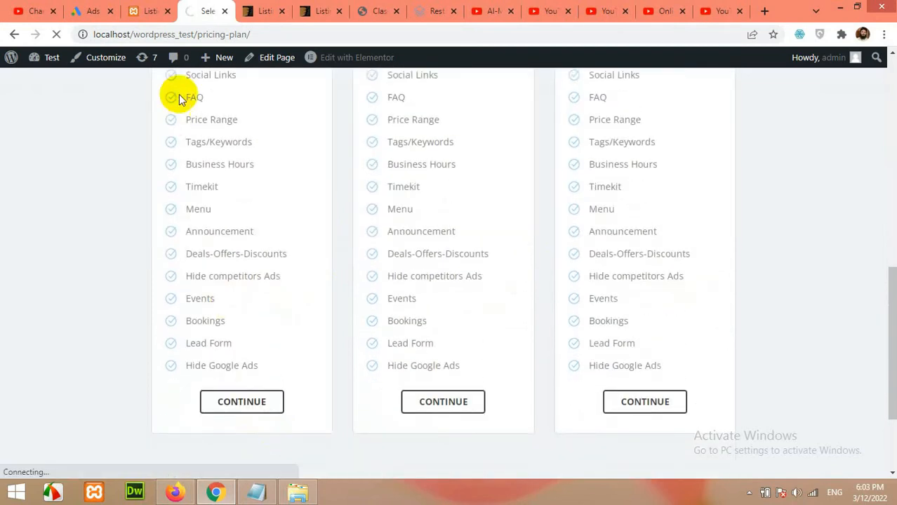
# Return to the WordPress admin, list the theme's pricing plans and open the Basic plan for editing.
pyautogui.click(137, 14)
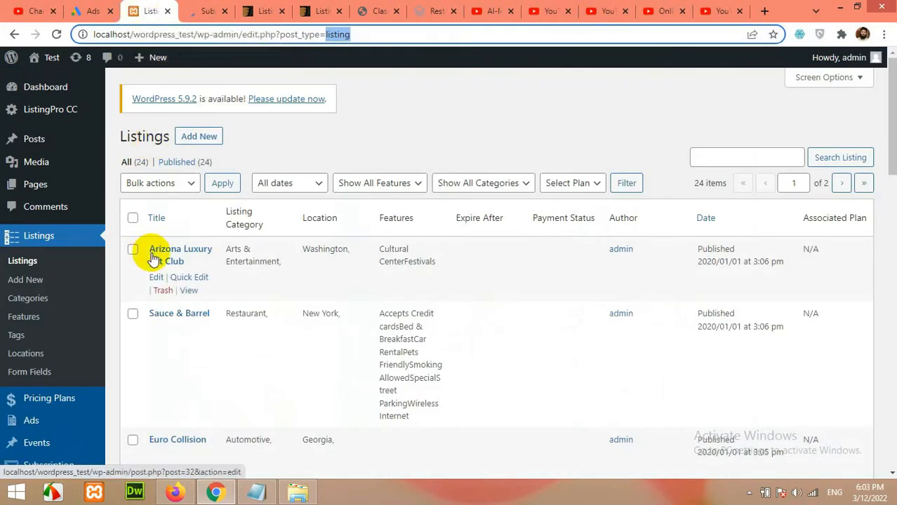
pyautogui.scroll(-2, 80, 314)
pyautogui.click(42, 270)
pyautogui.moveTo(32, 273)
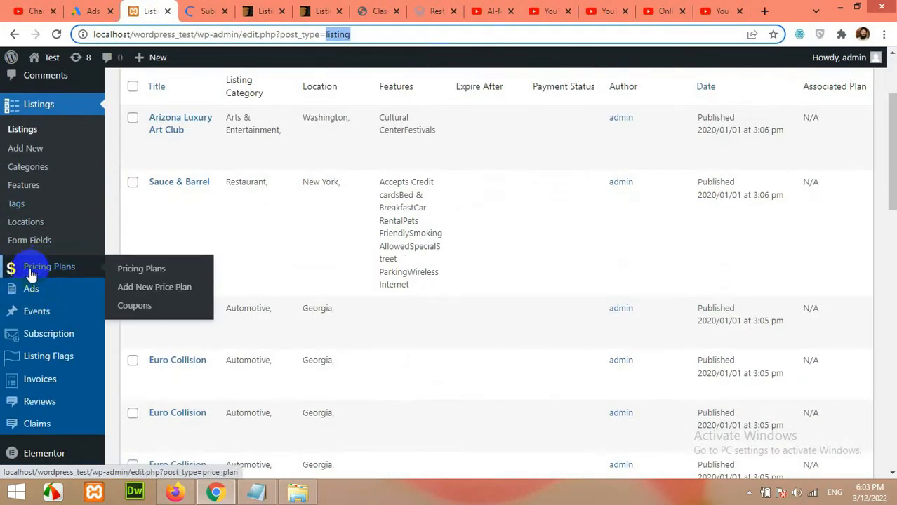
pyautogui.click(46, 274)
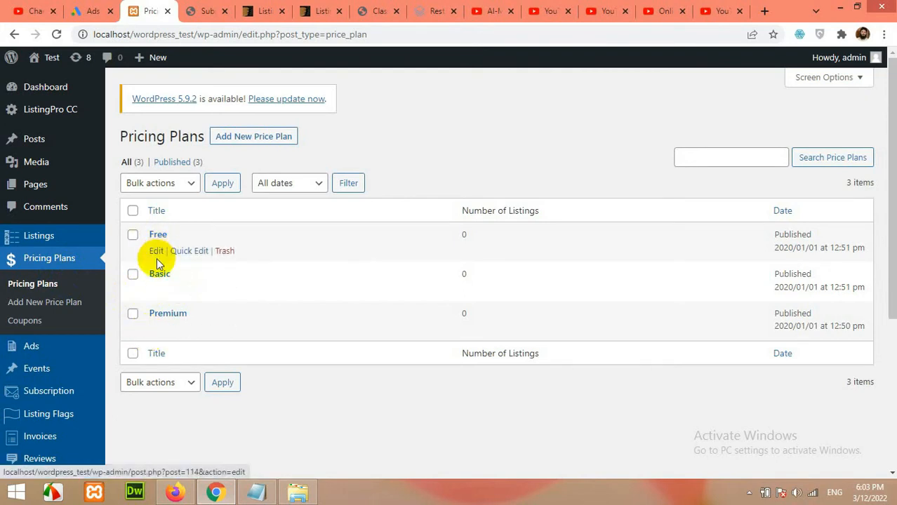
pyautogui.click(157, 289)
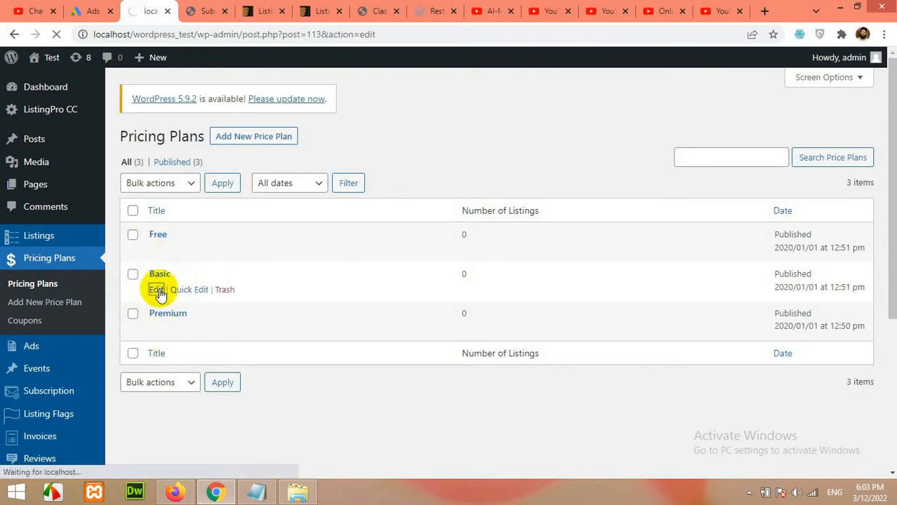
# Review the Basic plan's general options and the enable and show switches for each listing field.
pyautogui.scroll(-1, 393, 277)
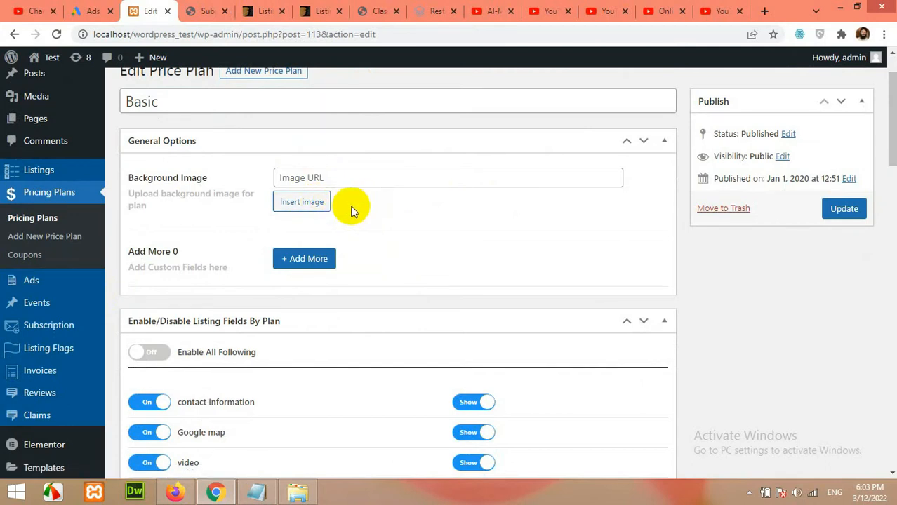
pyautogui.scroll(-3, 351, 210)
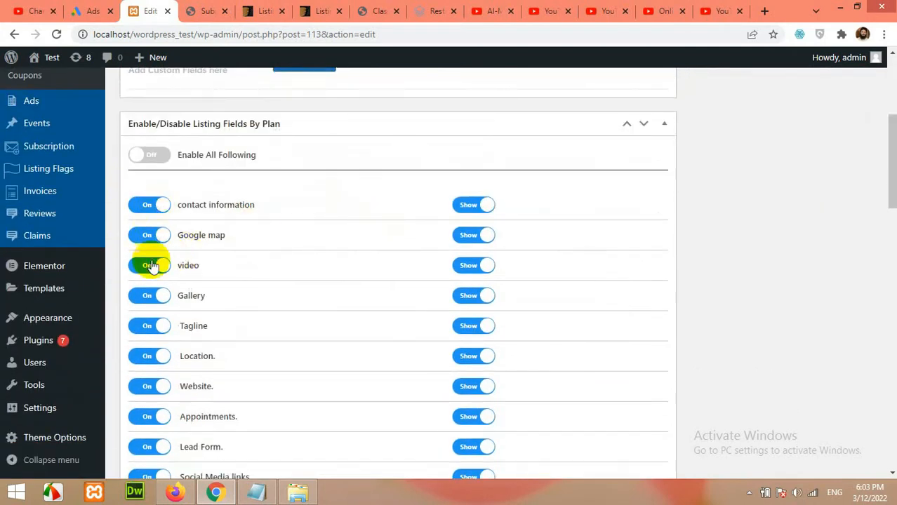
pyautogui.scroll(1, 481, 284)
pyautogui.scroll(-3, 470, 151)
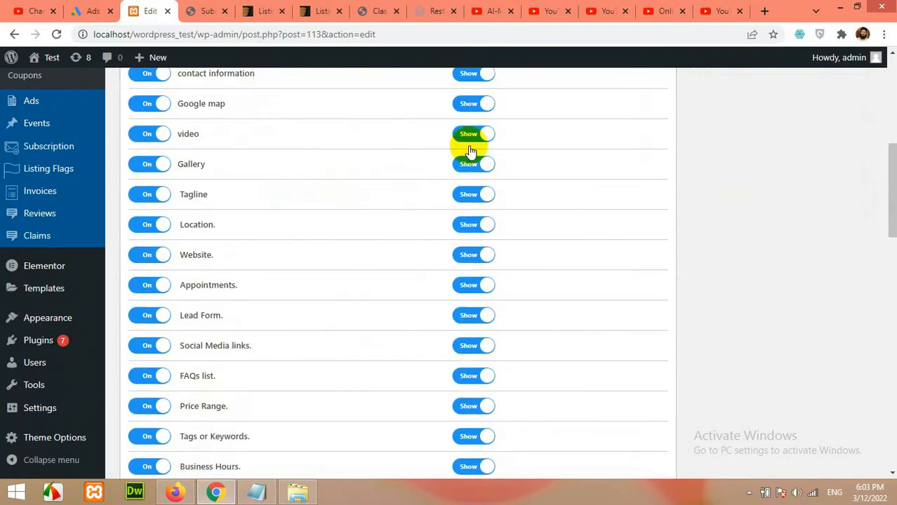
pyautogui.scroll(1, 360, 279)
pyautogui.scroll(-6, 376, 279)
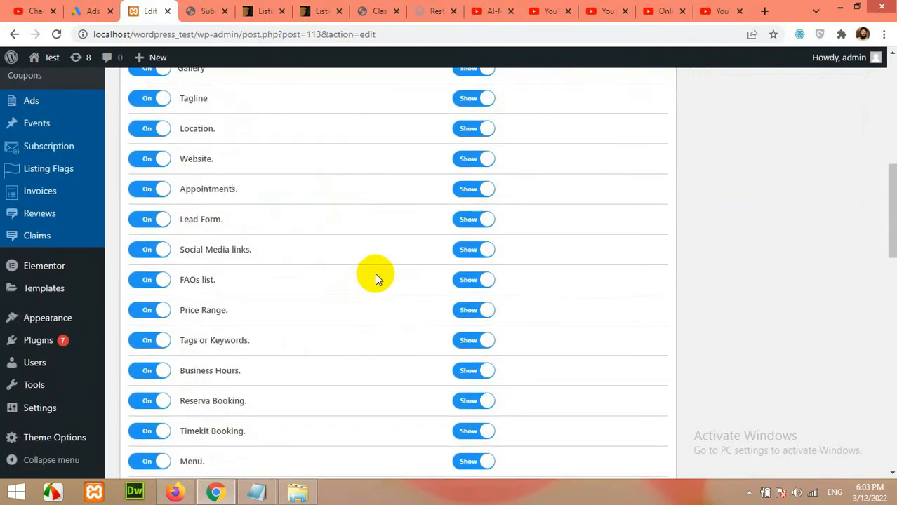
pyautogui.scroll(10, 305, 307)
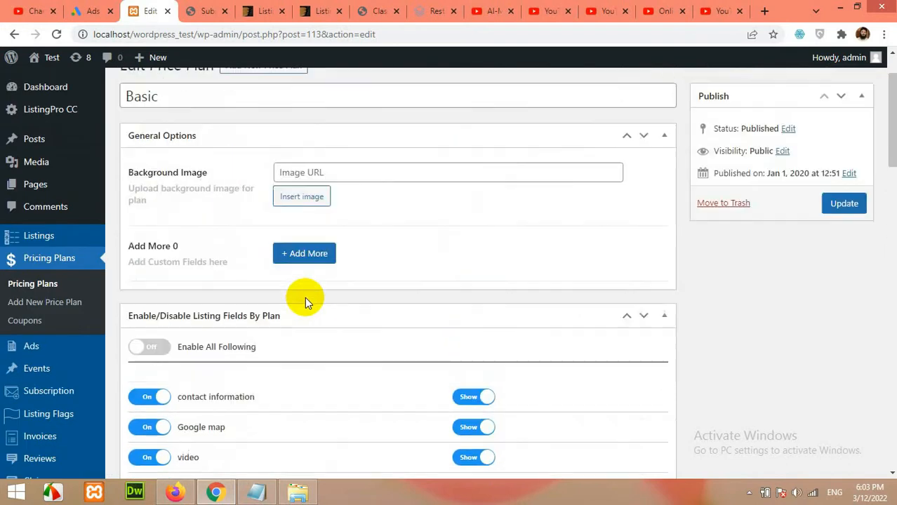
pyautogui.scroll(-4, 352, 279)
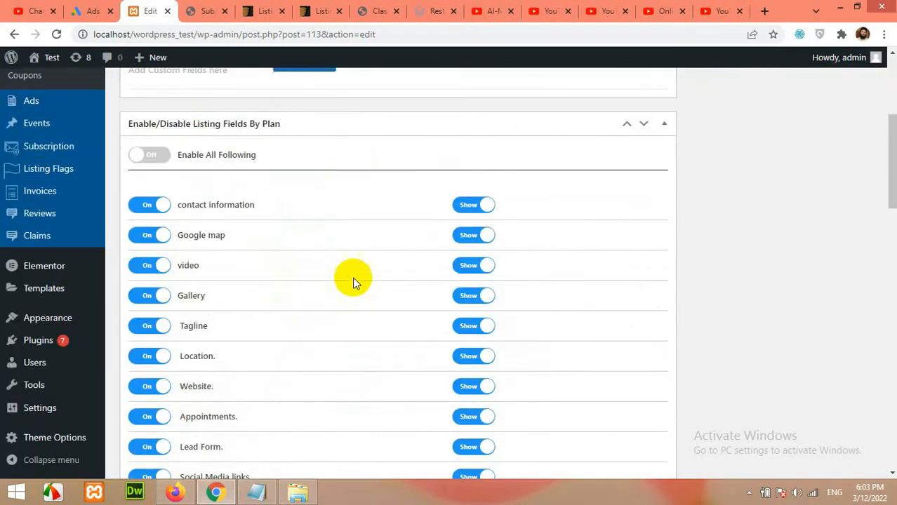
# Disable Location, Website, Lead Form, Business Hours, Menu and Deals, Offers, Discounts for the Basic plan.
pyautogui.scroll(-2, 145, 267)
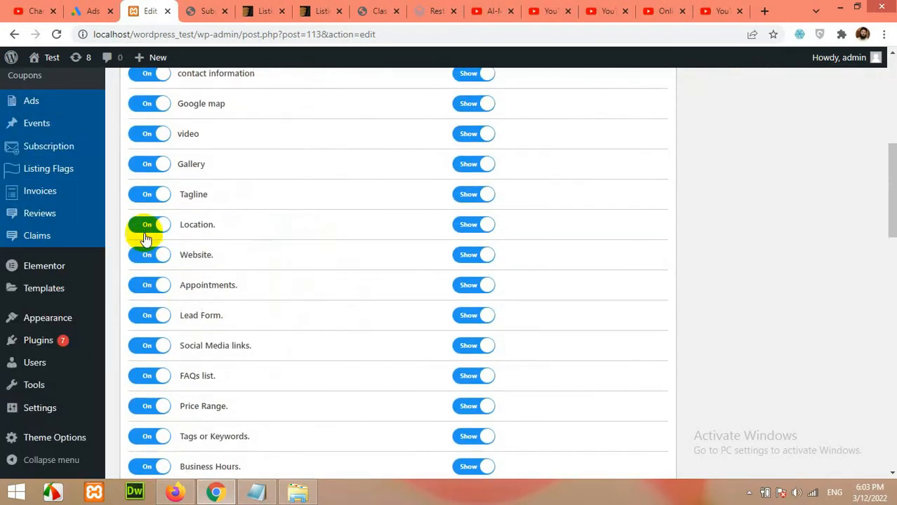
pyautogui.click(146, 254)
pyautogui.click(147, 315)
pyautogui.scroll(-3, 145, 389)
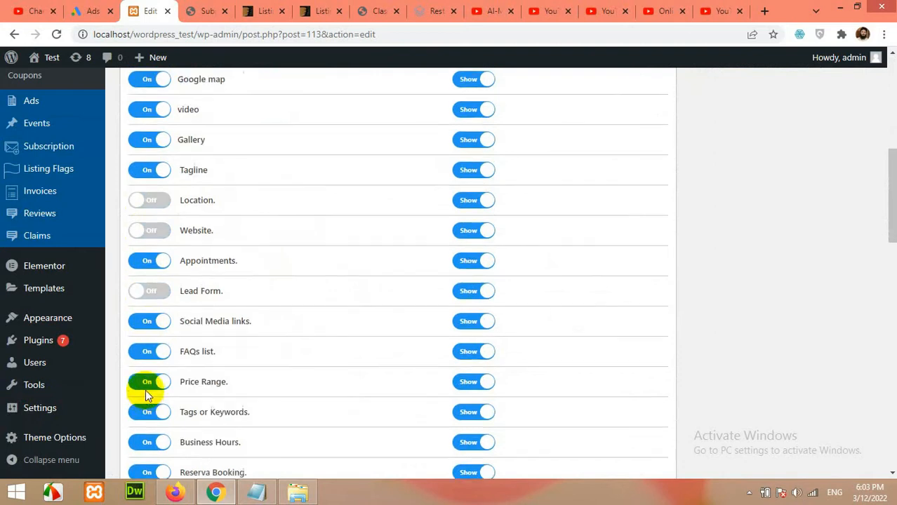
pyautogui.click(153, 276)
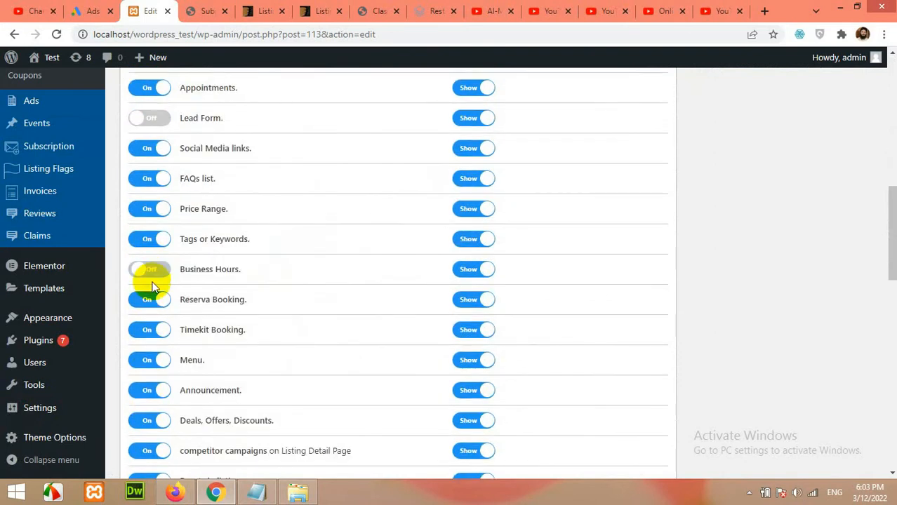
pyautogui.click(149, 362)
pyautogui.click(148, 420)
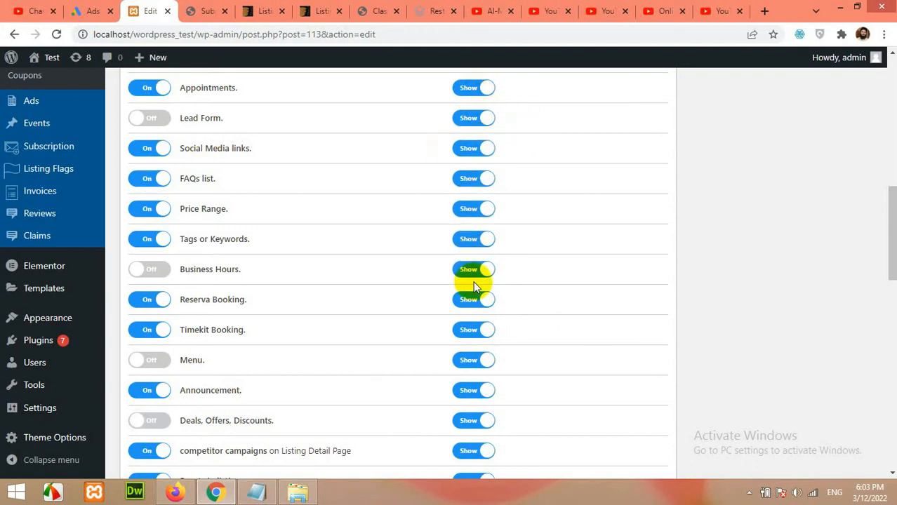
# Switch off Hide Google Ads for the Basic plan as well and update the plan.
pyautogui.scroll(-2, 467, 343)
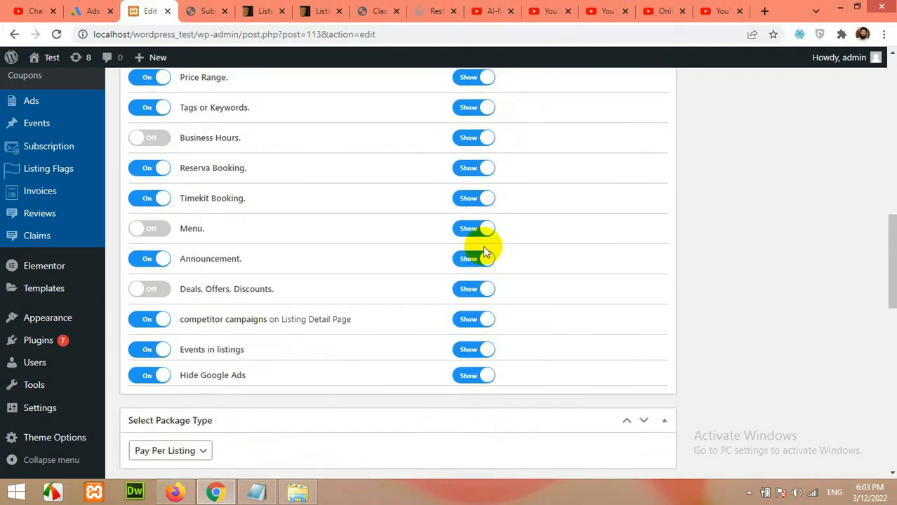
pyautogui.scroll(2, 484, 249)
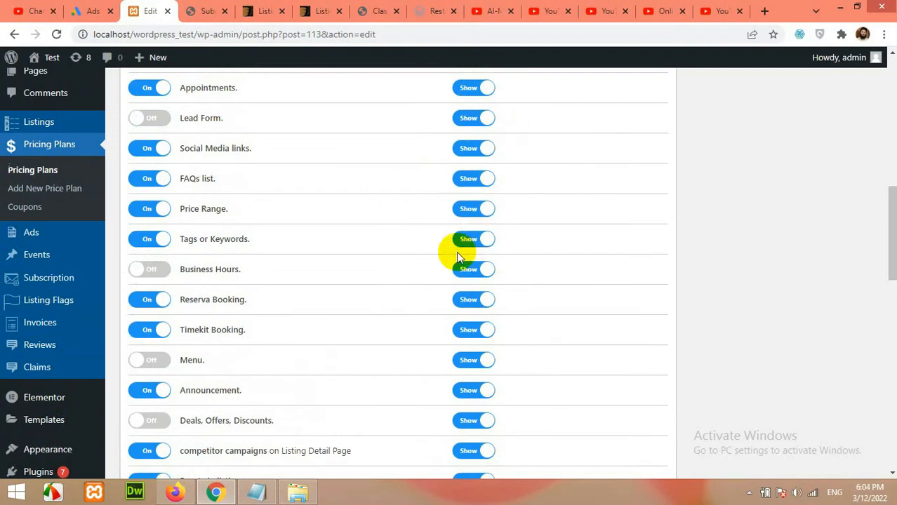
pyautogui.scroll(-1, 150, 288)
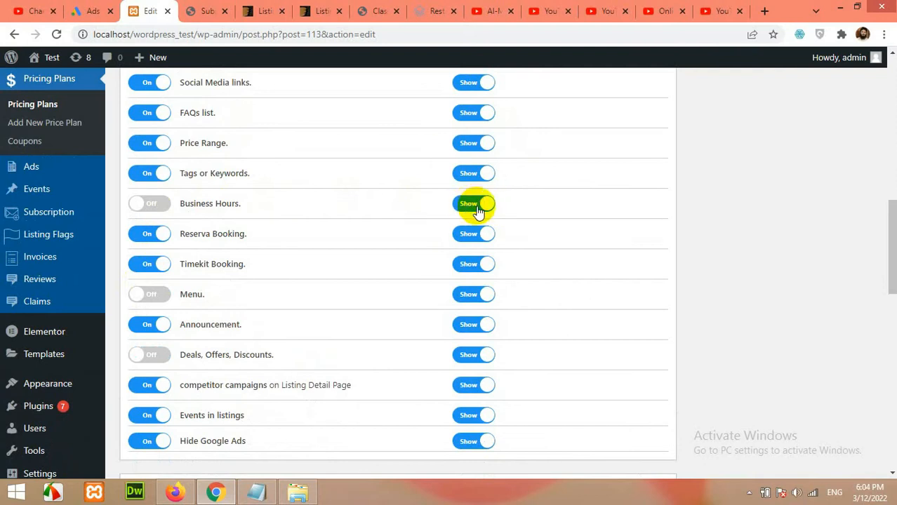
pyautogui.scroll(-4, 261, 296)
pyautogui.click(145, 181)
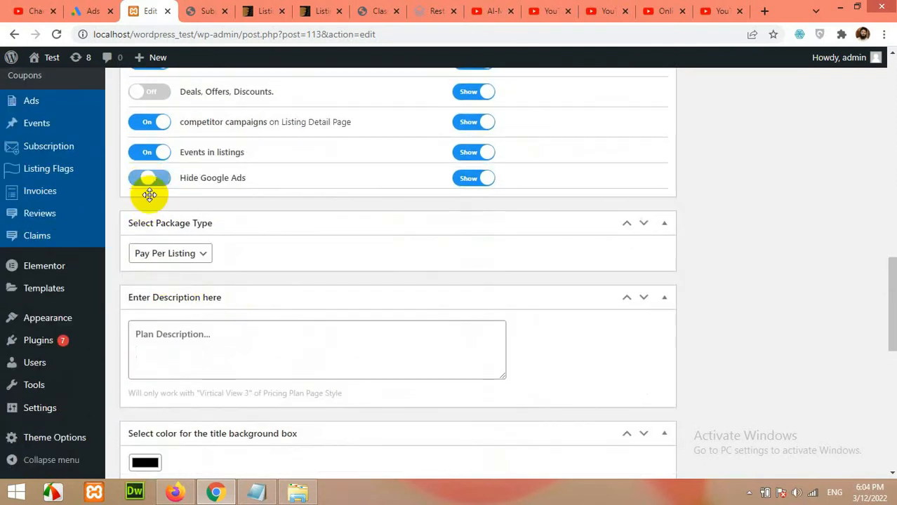
pyautogui.scroll(1, 298, 276)
pyautogui.scroll(10, 299, 275)
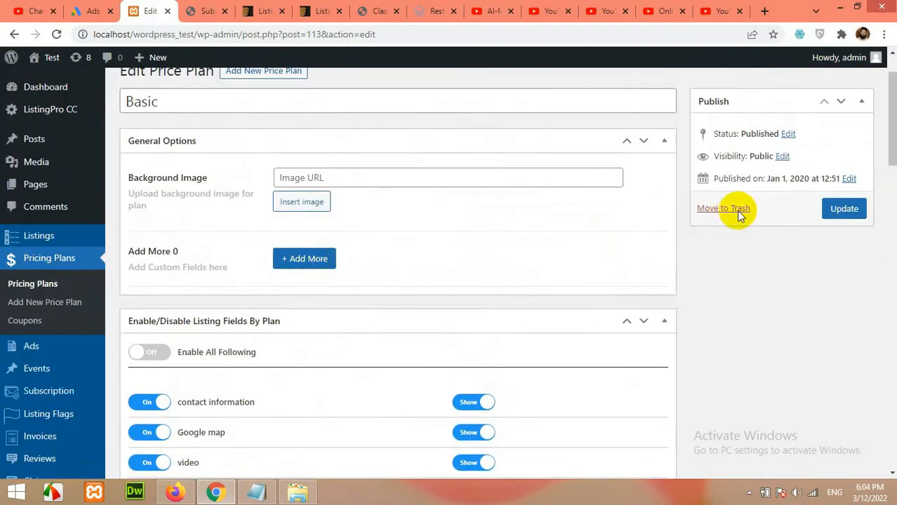
pyautogui.click(831, 208)
# Start adding a listing on the local site again and check how the Basic plan's disabled features are marked.
pyautogui.click(205, 10)
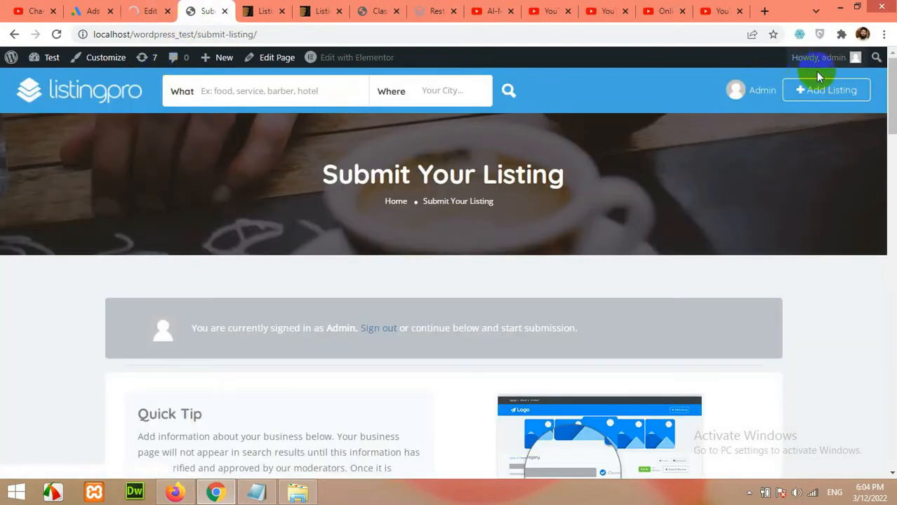
pyautogui.click(836, 93)
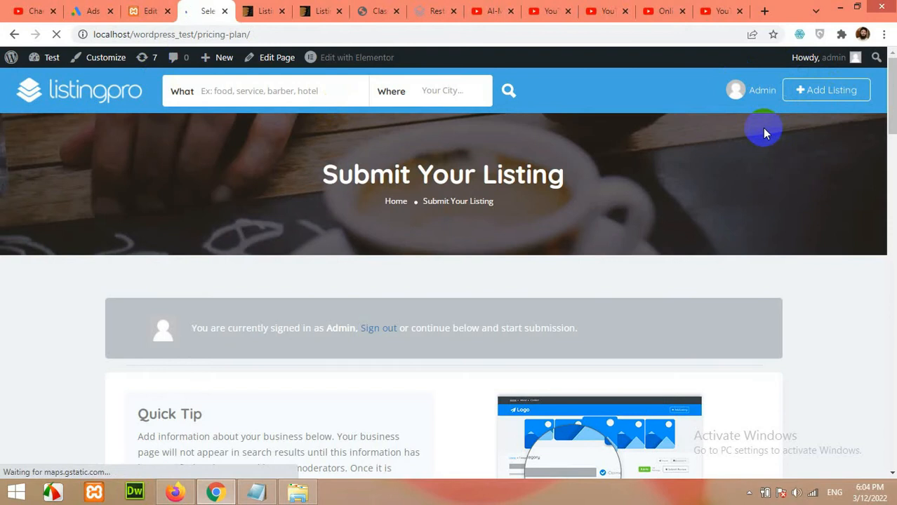
pyautogui.scroll(-7, 487, 216)
pyautogui.scroll(-3, 489, 218)
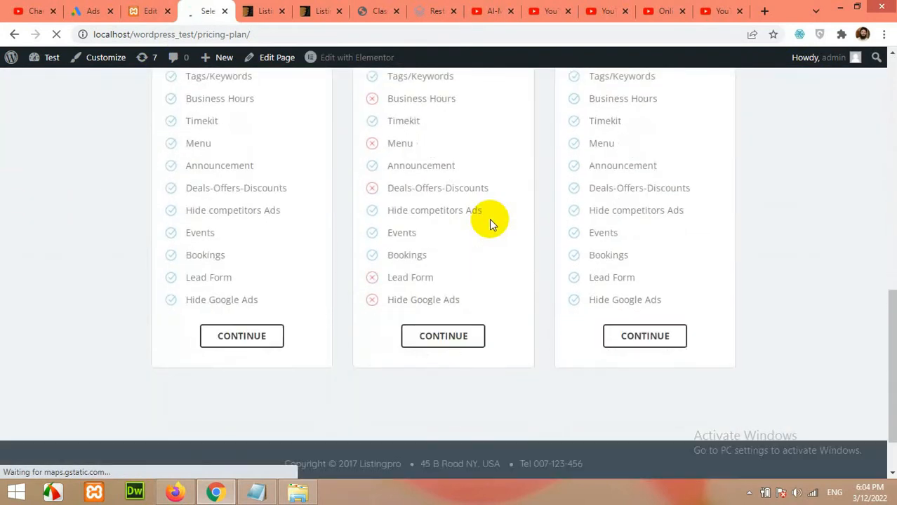
pyautogui.scroll(5, 383, 286)
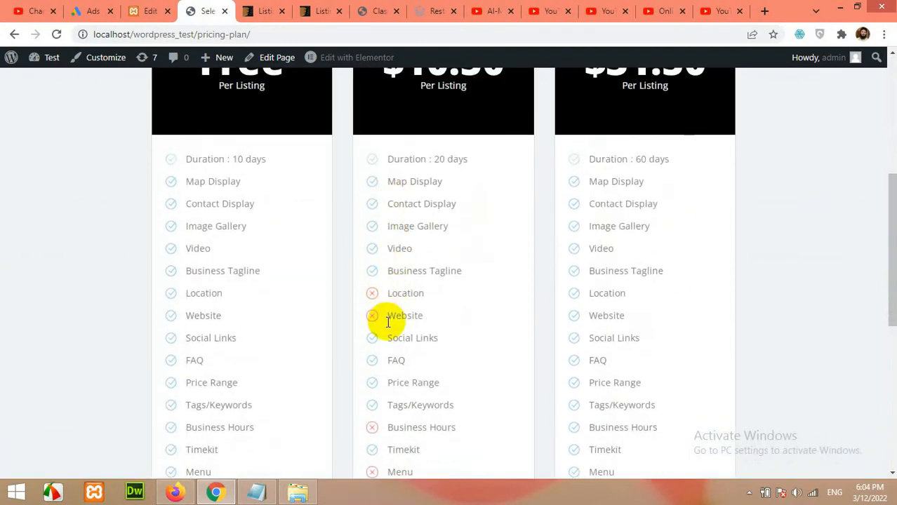
pyautogui.scroll(-1, 390, 295)
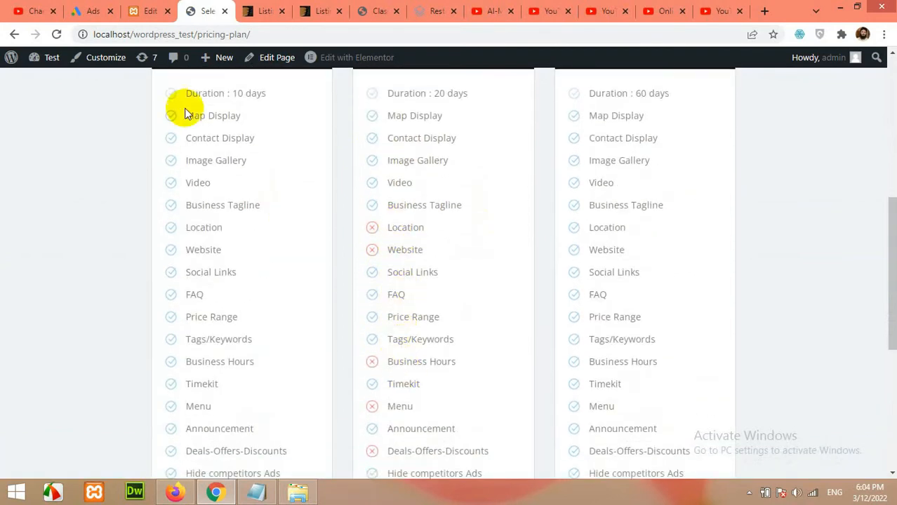
# Return to the Basic plan's settings and set Location, Website and Lead Form to Hide.
pyautogui.click(147, 11)
pyautogui.scroll(-5, 436, 270)
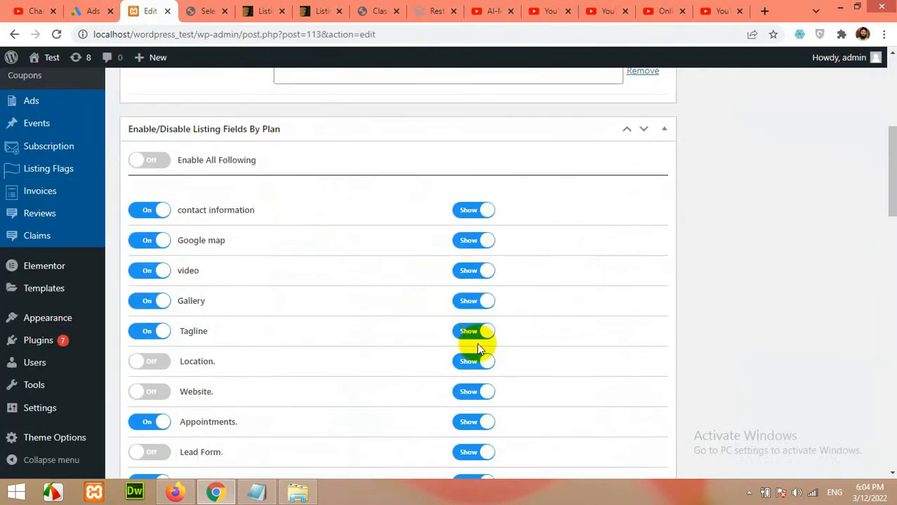
pyautogui.click(471, 363)
pyautogui.scroll(-2, 465, 379)
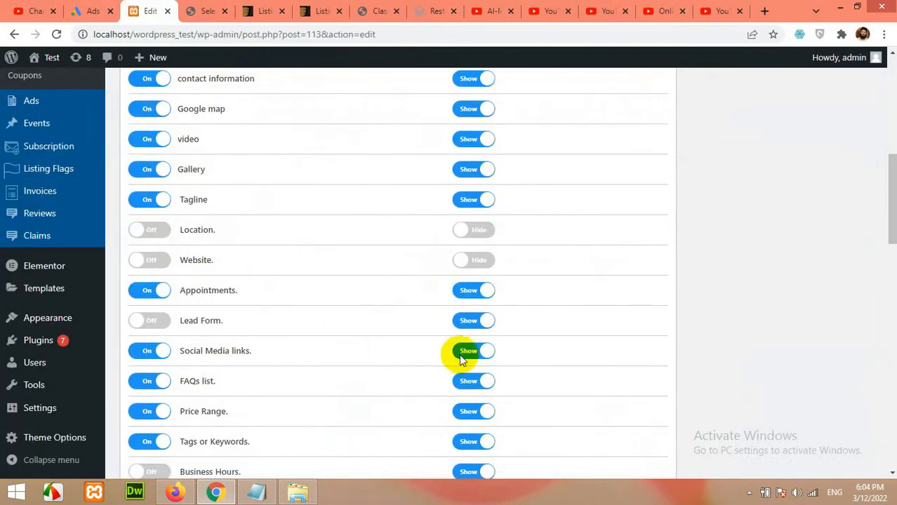
pyautogui.click(464, 329)
pyautogui.scroll(-4, 464, 337)
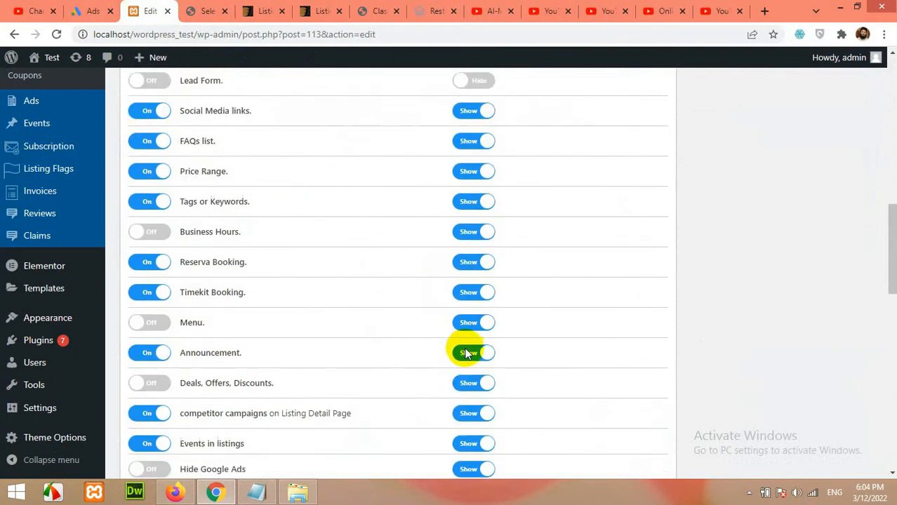
# Set Business Hours, Menu, Deals, Offers, Discounts and Hide Google Ads to Hide in the Basic plan and update it.
pyautogui.click(464, 210)
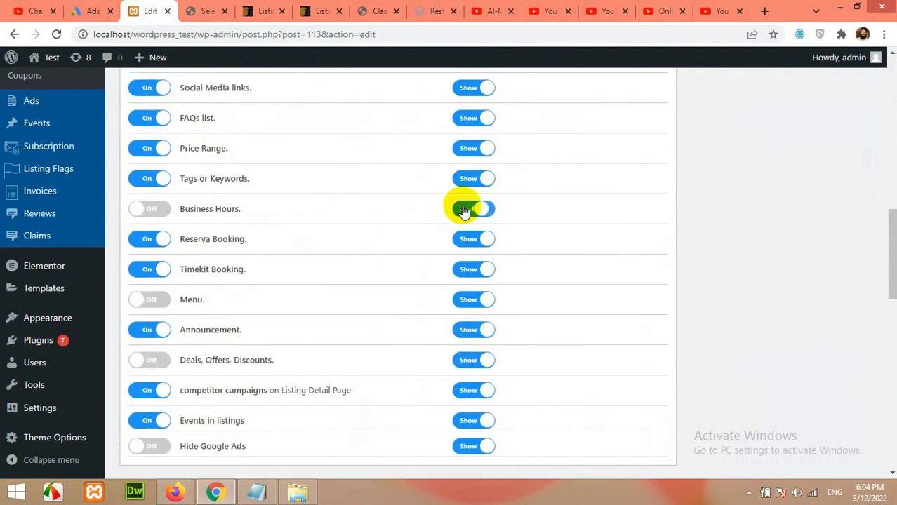
pyautogui.click(474, 300)
pyautogui.click(475, 360)
pyautogui.click(476, 446)
pyautogui.click(474, 391)
pyautogui.scroll(-5, 561, 343)
pyautogui.scroll(-7, 395, 374)
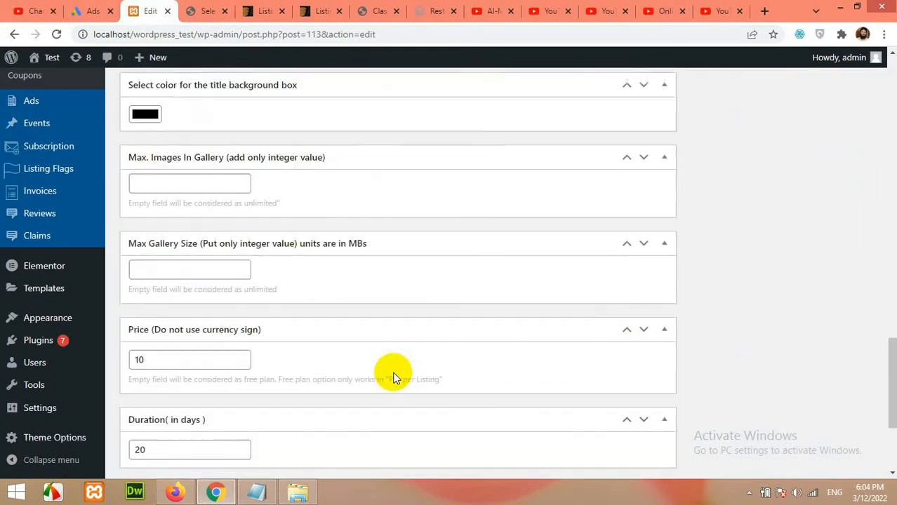
pyautogui.scroll(10, 814, 263)
pyautogui.scroll(10, 783, 263)
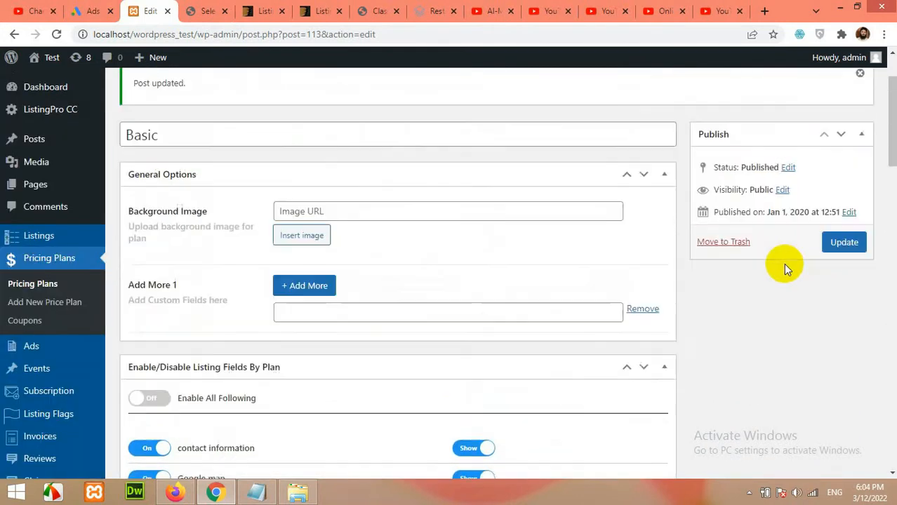
pyautogui.click(843, 334)
# Reload the site's pricing plans page and compare the Basic plan's feature list with the Free and Premium plans.
pyautogui.click(214, 9)
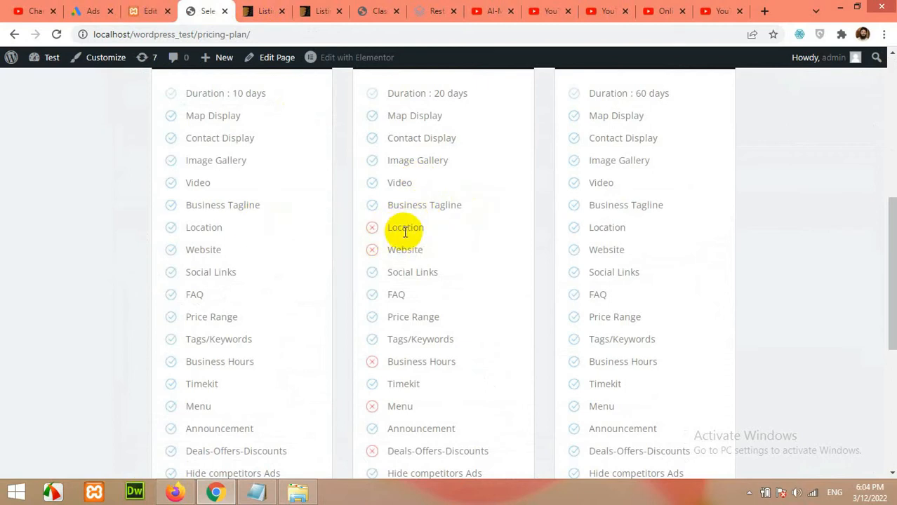
pyautogui.scroll(1, 407, 168)
pyautogui.scroll(-1, 410, 214)
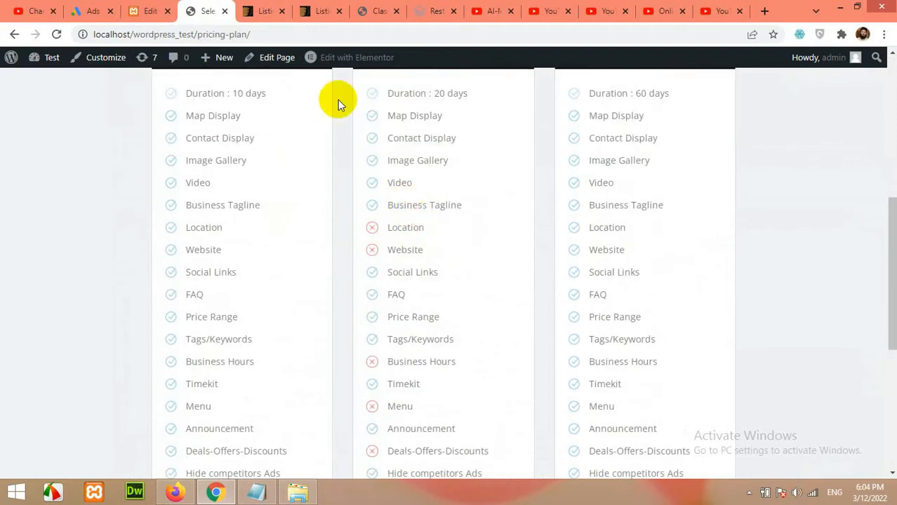
pyautogui.click(63, 36)
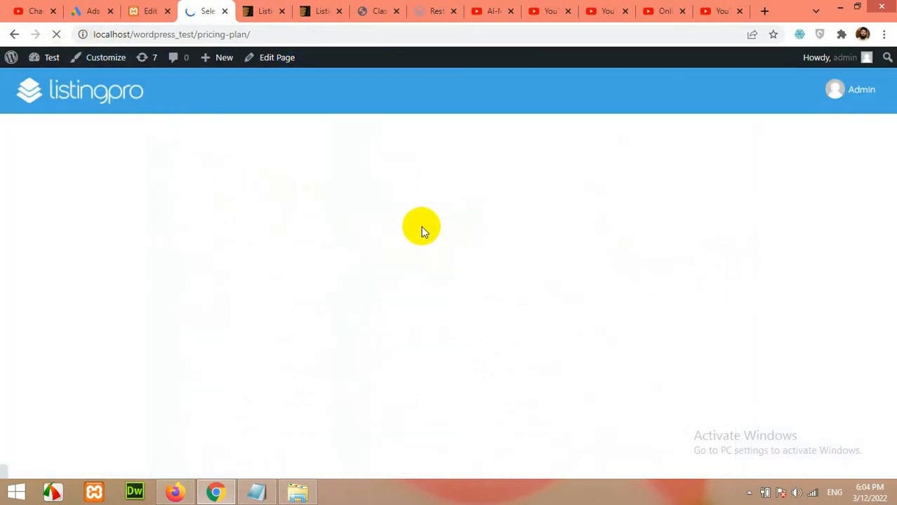
pyautogui.scroll(-3, 452, 261)
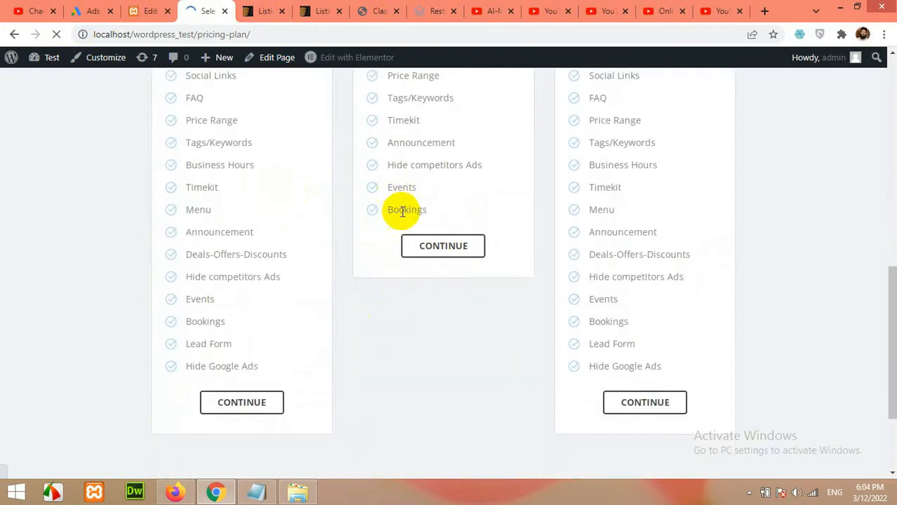
pyautogui.scroll(2, 401, 212)
pyautogui.scroll(3, 400, 212)
pyautogui.scroll(-4, 397, 244)
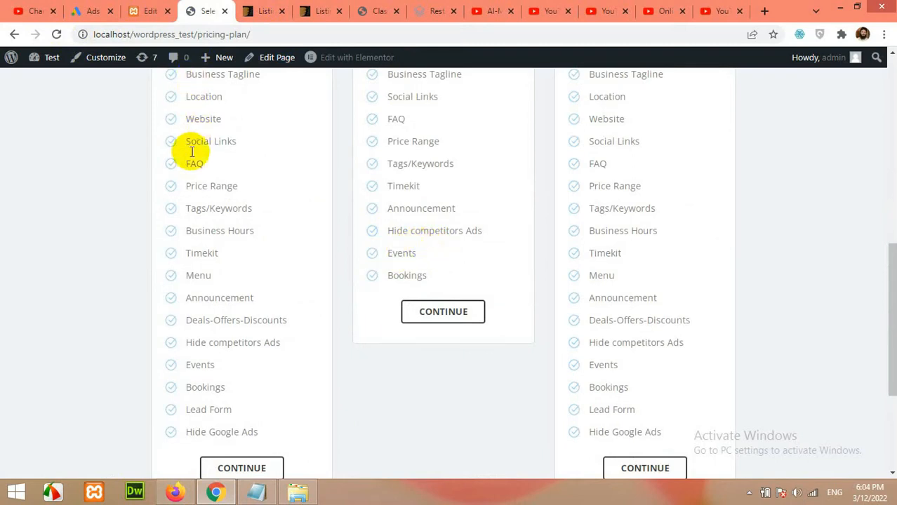
# Open the Free pricing plan for editing and turn off Events in listings and Hide Google Ads.
pyautogui.scroll(3, 198, 286)
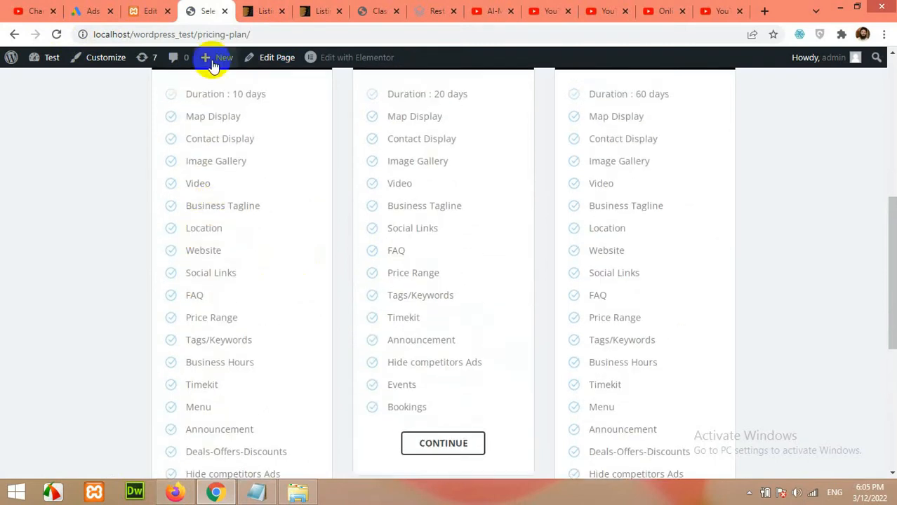
pyautogui.click(149, 11)
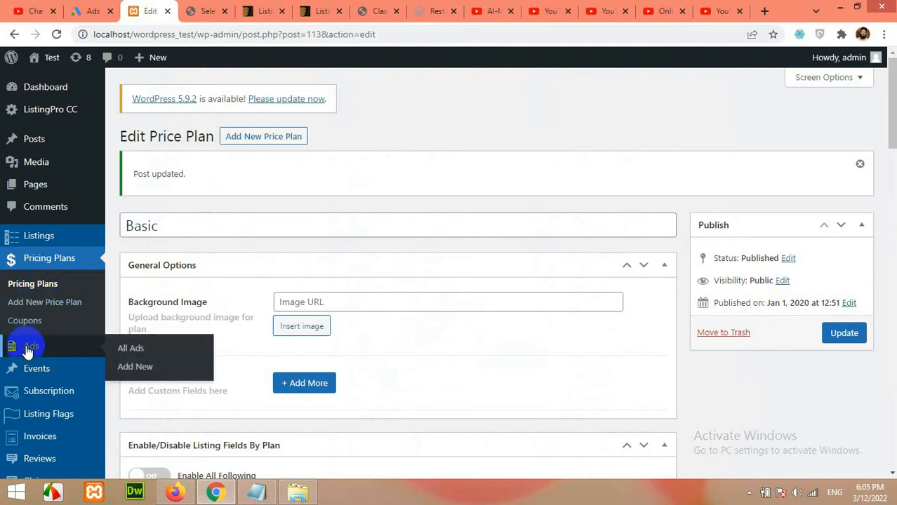
pyautogui.click(37, 285)
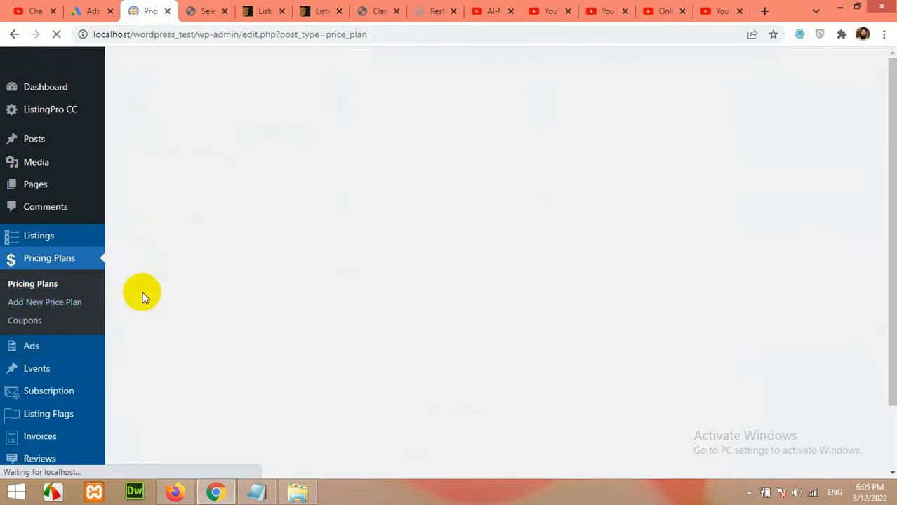
pyautogui.click(155, 251)
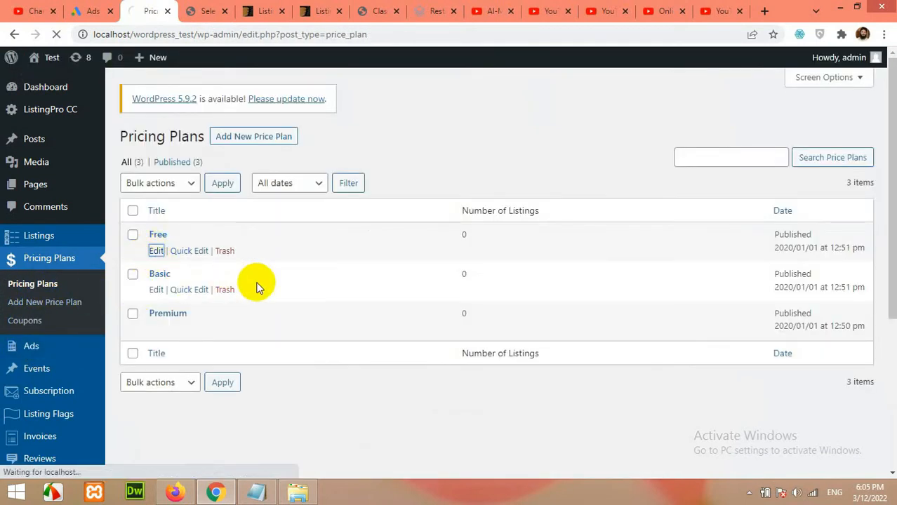
pyautogui.scroll(-20, 316, 304)
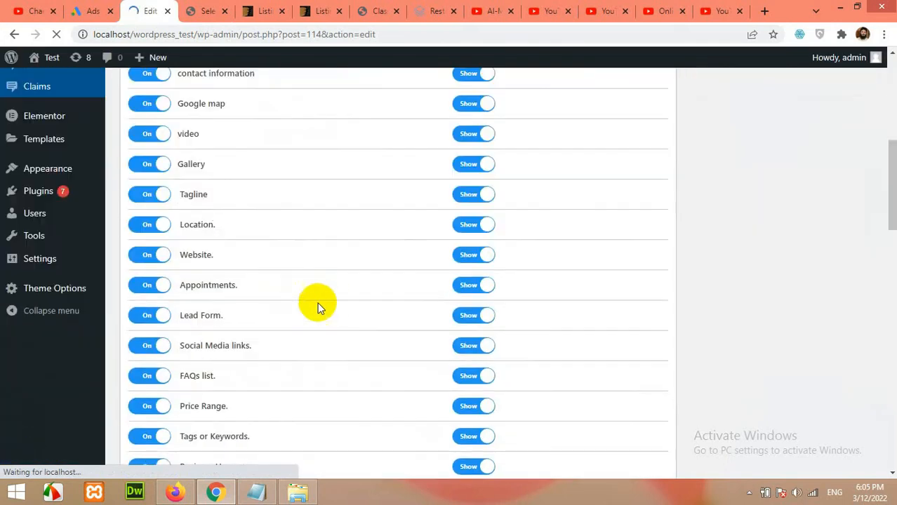
pyautogui.click(147, 441)
pyautogui.click(149, 415)
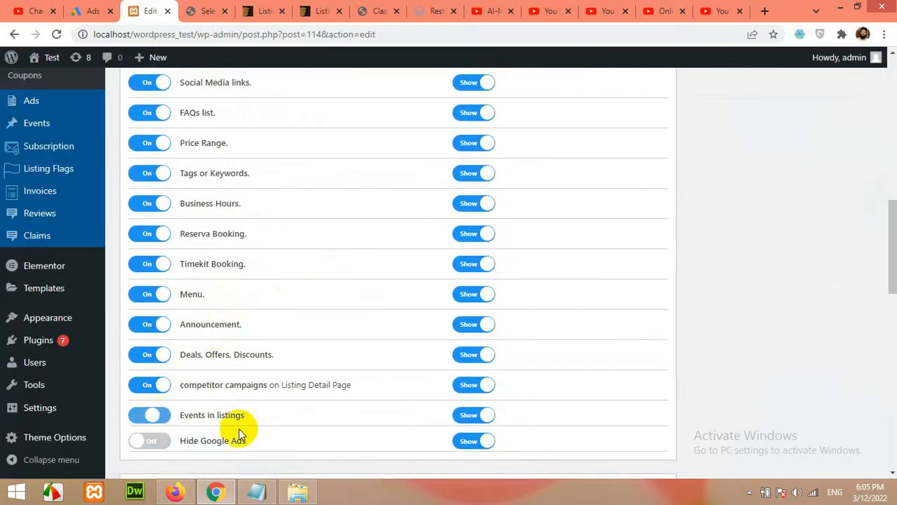
# Set all the Free plan's display options from Reserva Booking through Hide Google Ads to Hide.
pyautogui.click(482, 442)
pyautogui.click(474, 415)
pyautogui.click(474, 384)
pyautogui.click(474, 354)
pyautogui.click(474, 324)
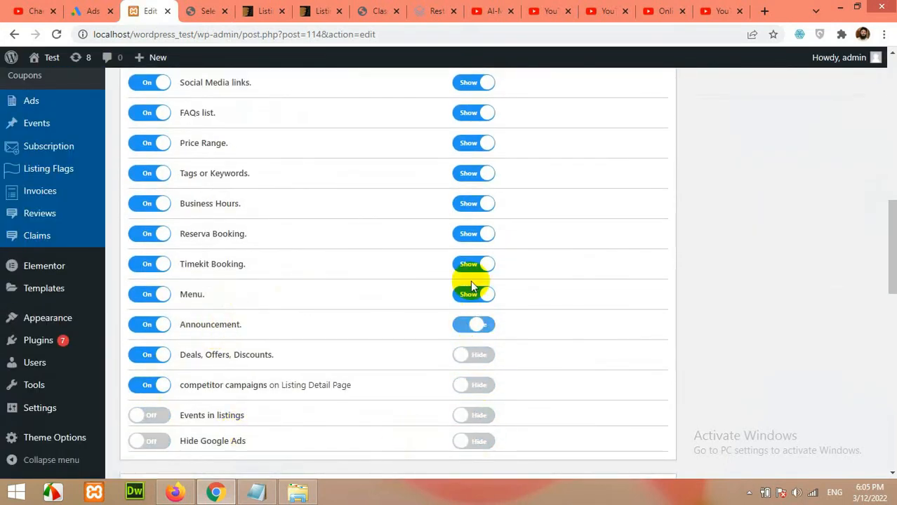
# Turn off Competitor Campaigns, Deals, Offers, Discounts, Announcement, Menu, Timekit Booking and Reserva Booking in the Free plan.
pyautogui.click(149, 384)
pyautogui.click(149, 355)
pyautogui.click(149, 324)
pyautogui.click(149, 294)
pyautogui.click(148, 266)
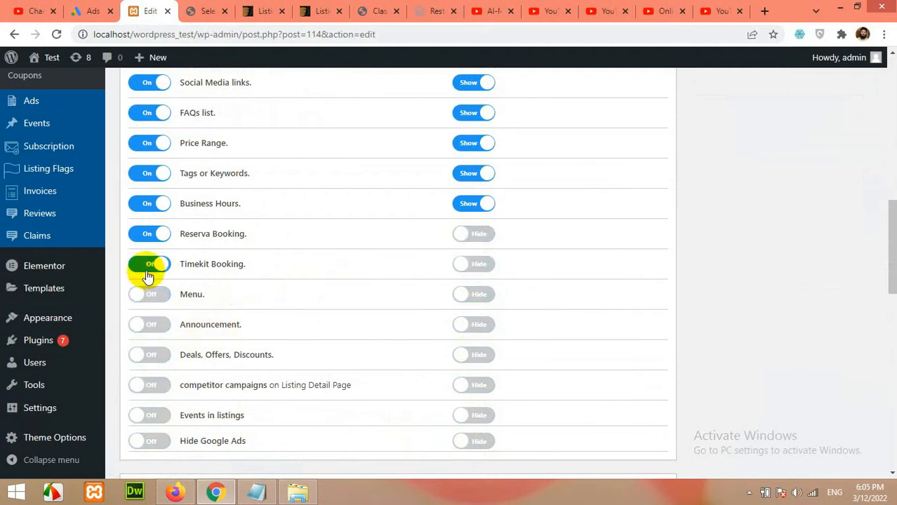
pyautogui.click(152, 228)
# Turn off Business Hours and Tags or Keywords in the Free plan and set both to Hide.
pyautogui.click(147, 203)
pyautogui.scroll(2, 334, 254)
pyautogui.click(149, 309)
pyautogui.click(472, 323)
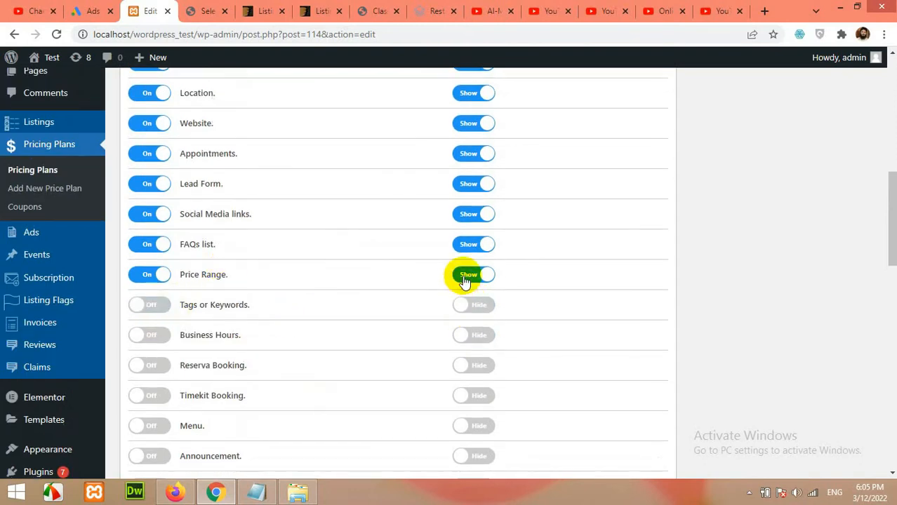
# Turn off Price Range, FAQs list and Social Media links in the Free plan and set them to Hide.
pyautogui.scroll(2, 333, 315)
pyautogui.click(148, 406)
pyautogui.click(149, 376)
pyautogui.click(151, 349)
pyautogui.click(472, 376)
pyautogui.click(467, 348)
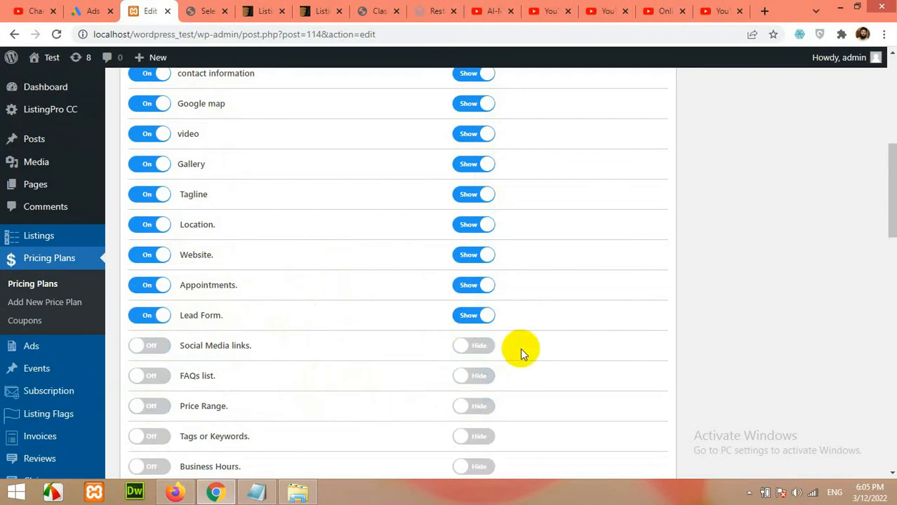
# Turn off Lead Form in the Free plan, set it to Hide, and update the plan.
pyautogui.click(147, 319)
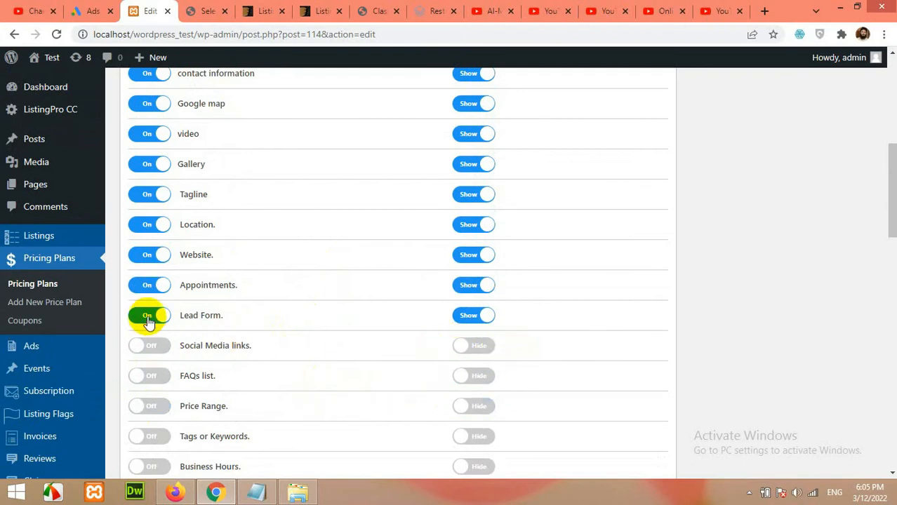
pyautogui.click(477, 316)
pyautogui.scroll(2, 248, 316)
pyautogui.scroll(-3, 325, 356)
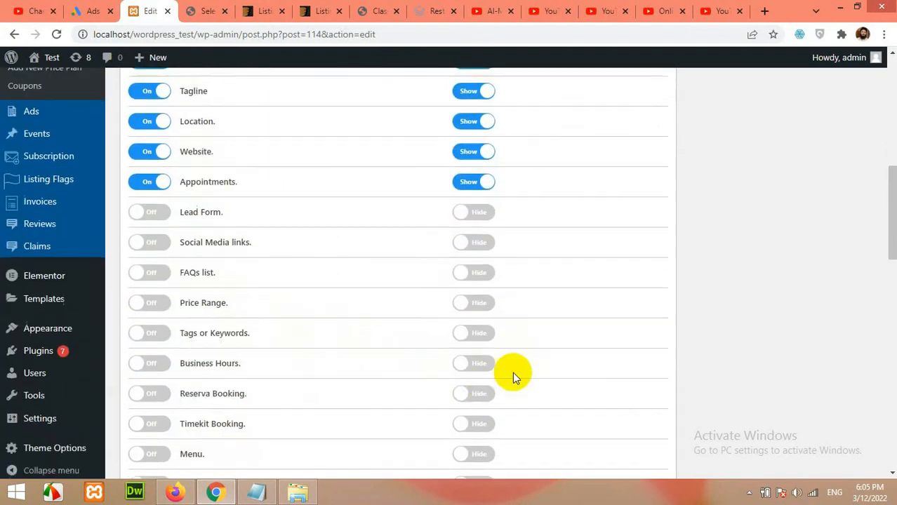
pyautogui.scroll(-5, 512, 372)
pyautogui.scroll(10, 660, 390)
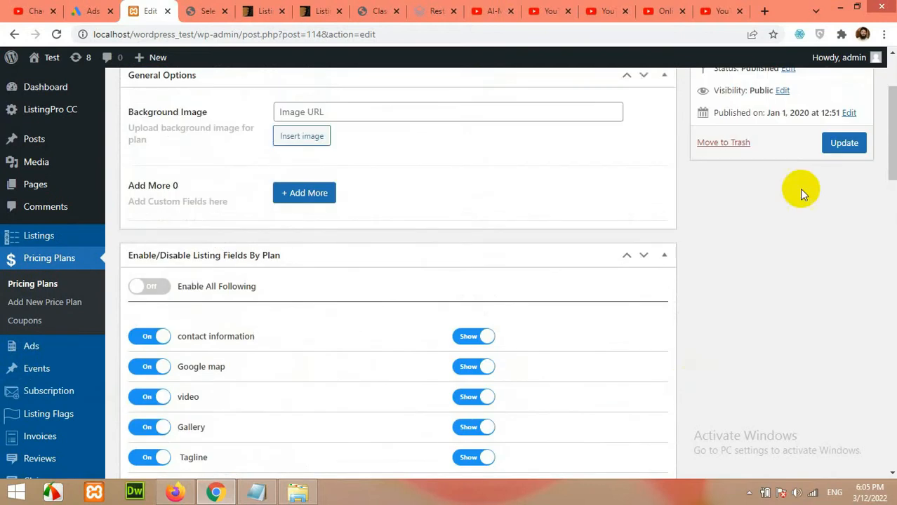
pyautogui.click(843, 143)
# Reload the site's pricing plans page and compare the Free plan's feature list with the Basic and Premium plans.
pyautogui.click(194, 11)
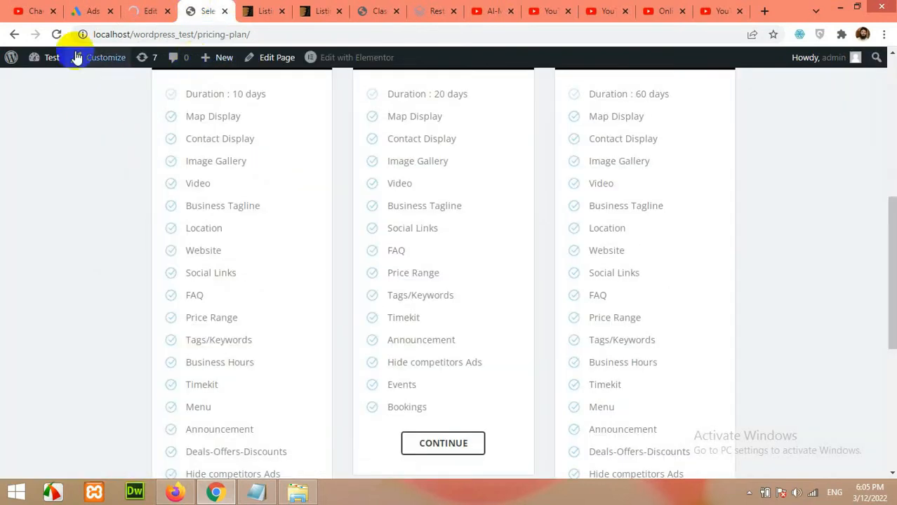
pyautogui.click(57, 35)
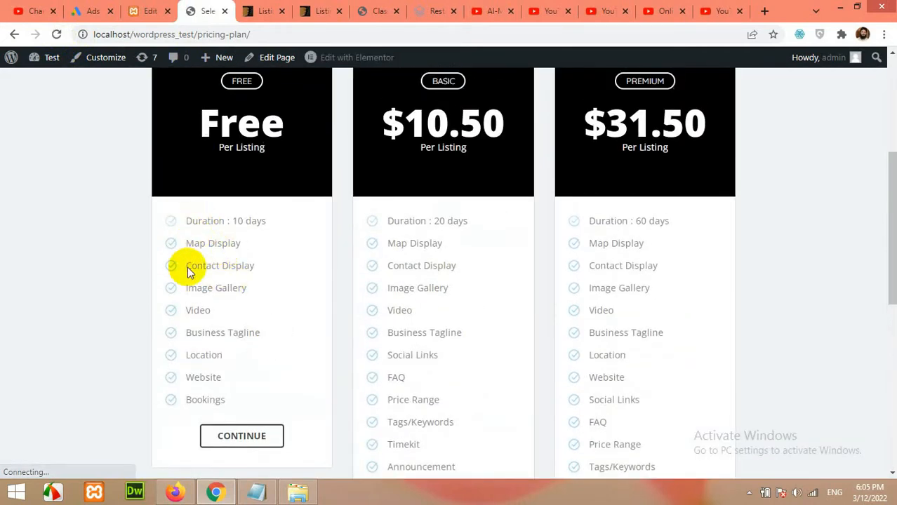
pyautogui.scroll(-1, 193, 390)
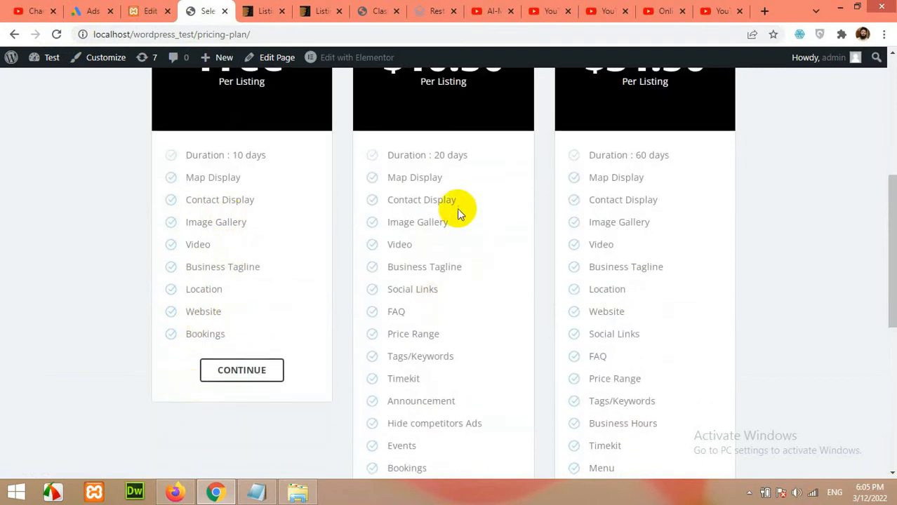
pyautogui.scroll(-2, 452, 218)
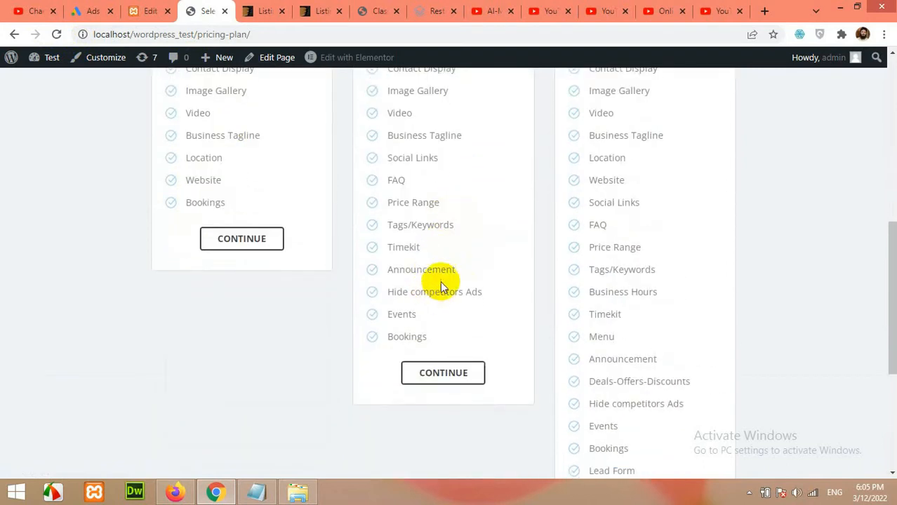
pyautogui.scroll(5, 441, 280)
pyautogui.scroll(-7, 524, 290)
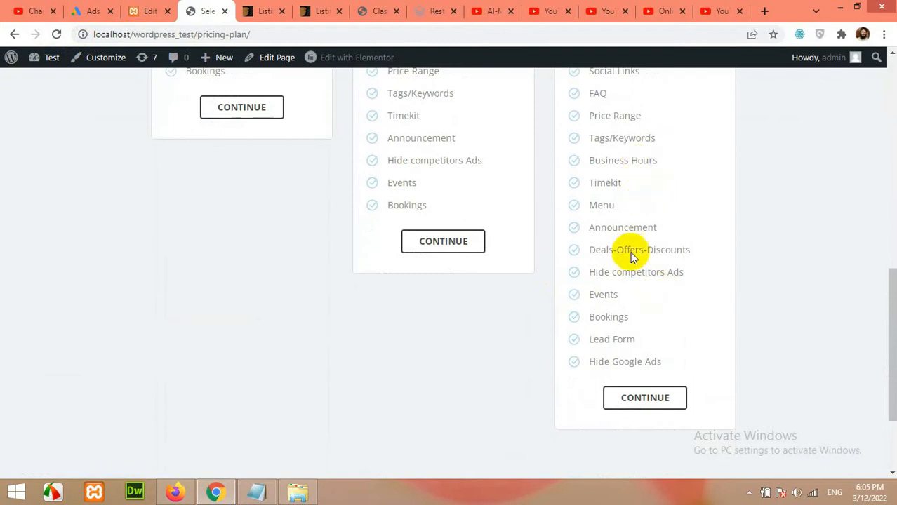
pyautogui.scroll(8, 634, 347)
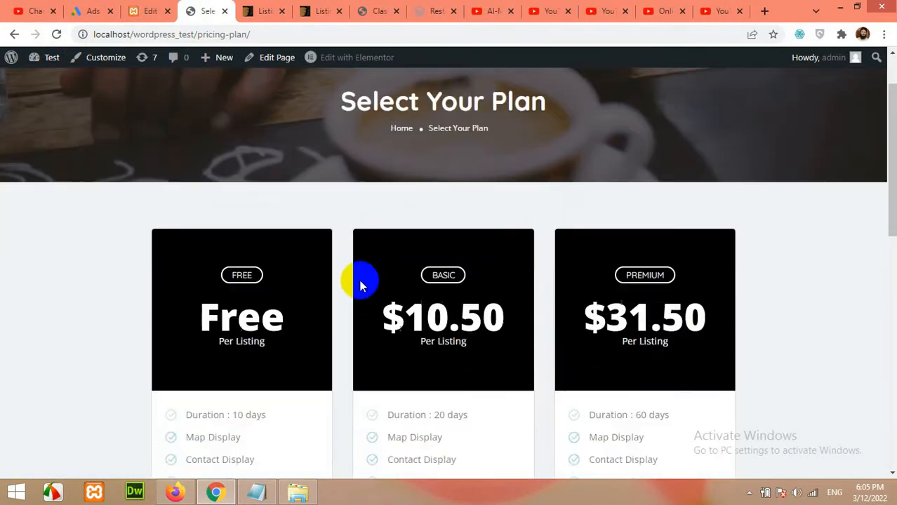
# Start a listing with the Free plan and look through its title, tagline, city, phone and category fields.
pyautogui.scroll(-5, 286, 280)
pyautogui.click(243, 310)
pyautogui.click(243, 311)
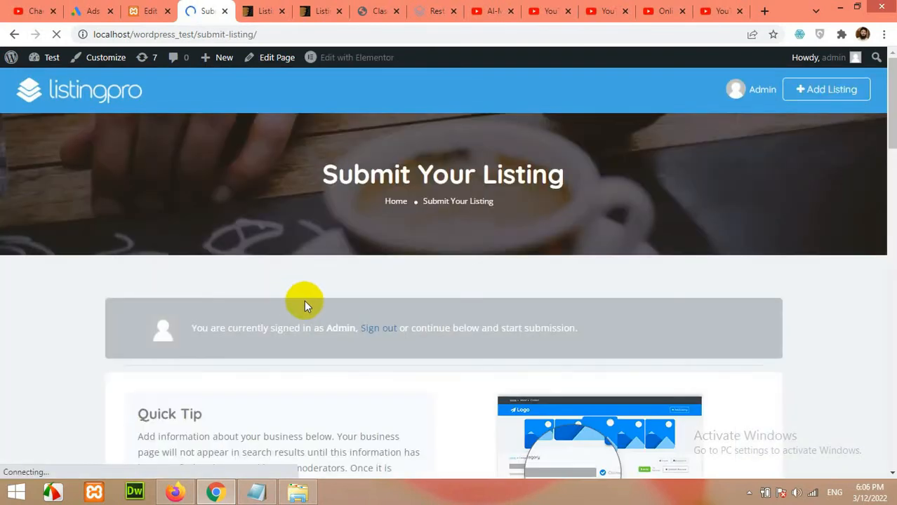
pyautogui.scroll(-3, 345, 301)
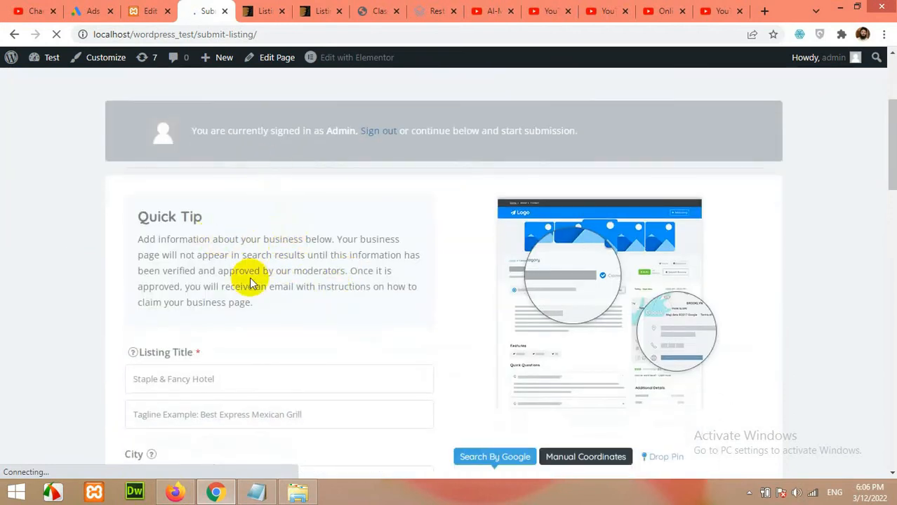
pyautogui.click(205, 373)
pyautogui.scroll(-2, 247, 357)
pyautogui.click(214, 282)
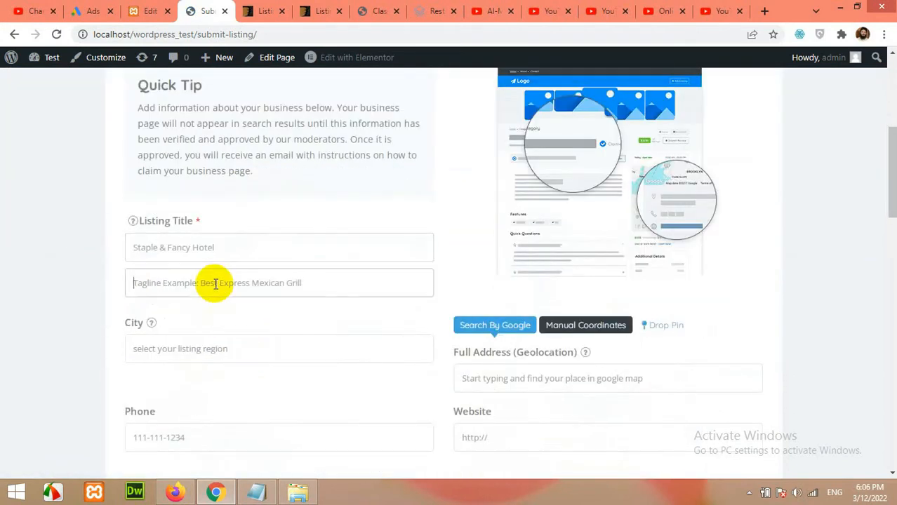
pyautogui.click(210, 347)
pyautogui.scroll(-1, 231, 363)
pyautogui.scroll(-1, 169, 345)
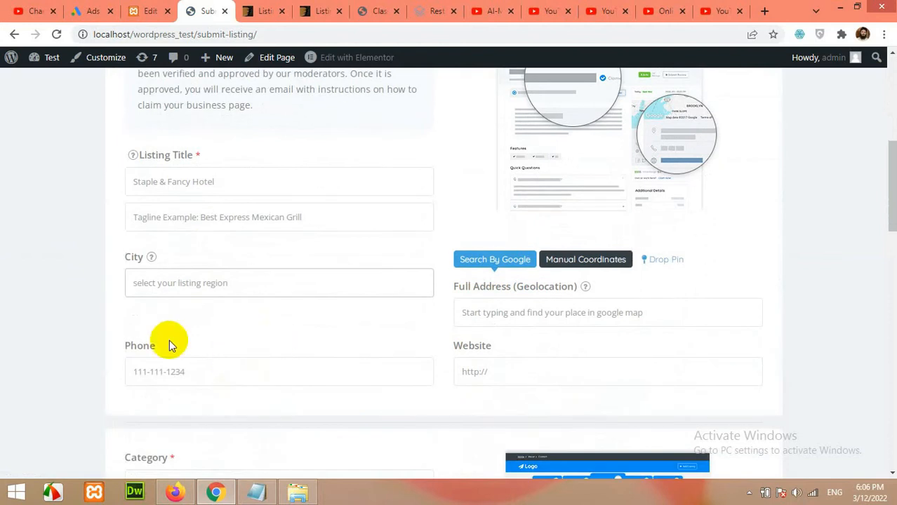
pyautogui.click(184, 370)
pyautogui.scroll(-2, 343, 400)
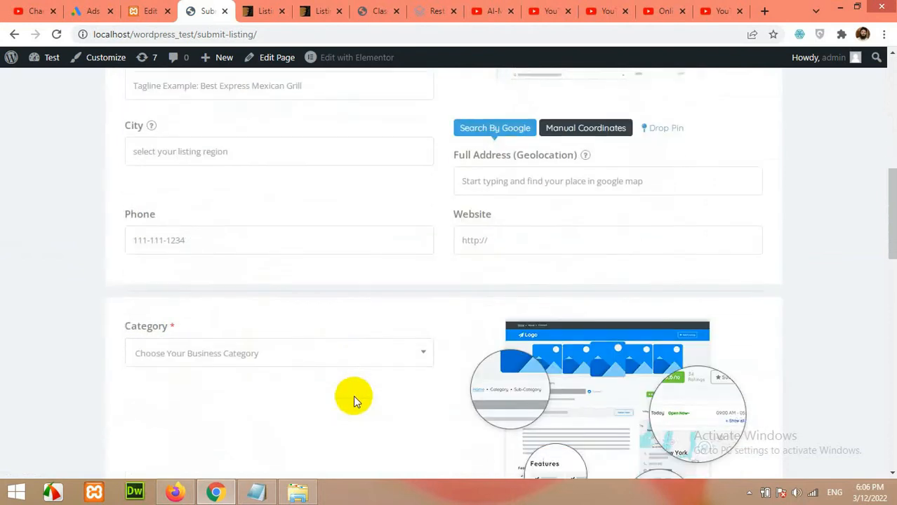
pyautogui.click(350, 360)
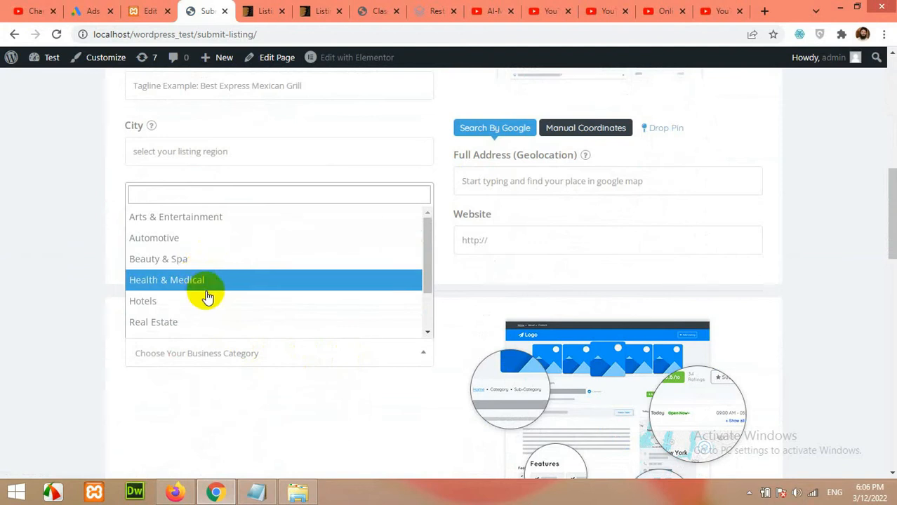
# Open the listing categories in the WordPress admin and look through the existing categories.
pyautogui.click(151, 10)
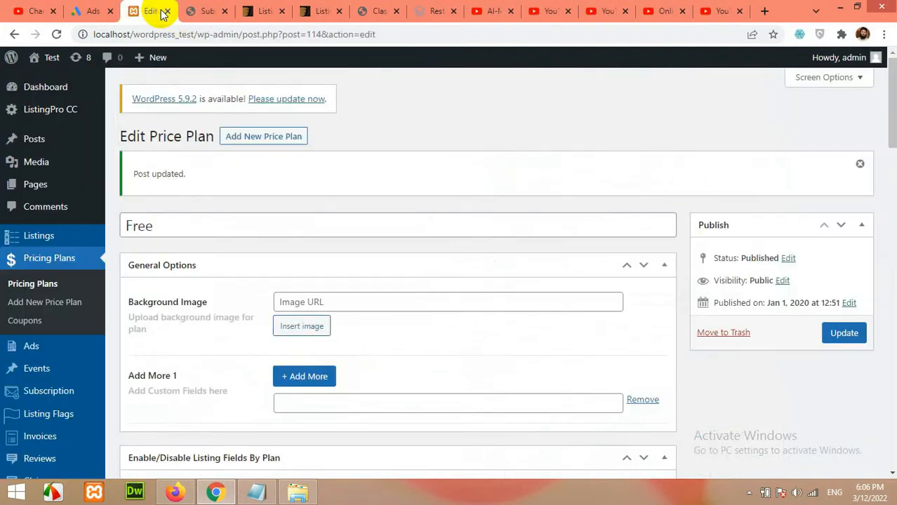
pyautogui.moveTo(26, 241)
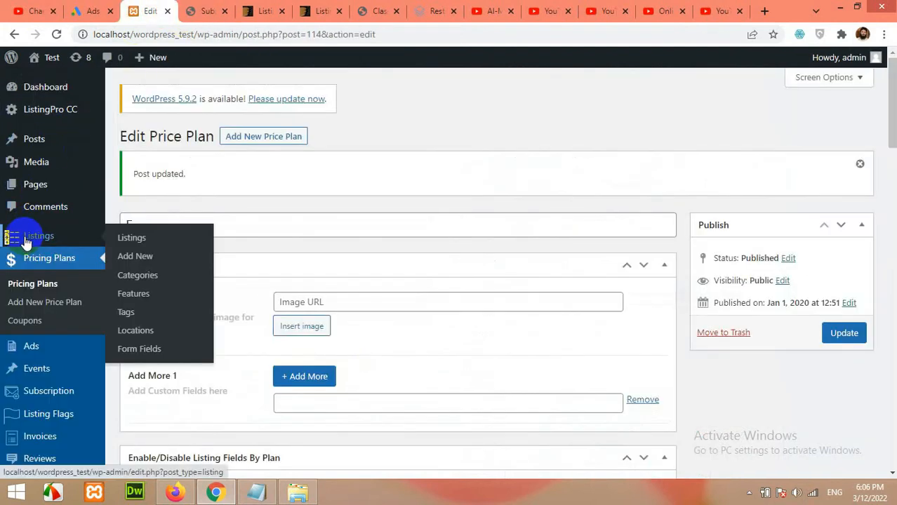
pyautogui.click(149, 276)
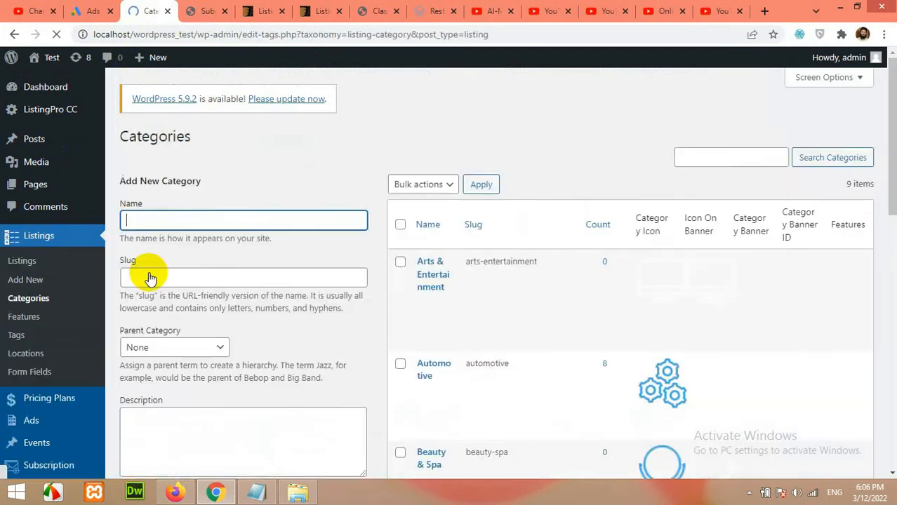
pyautogui.scroll(-5, 456, 313)
pyautogui.scroll(-5, 476, 344)
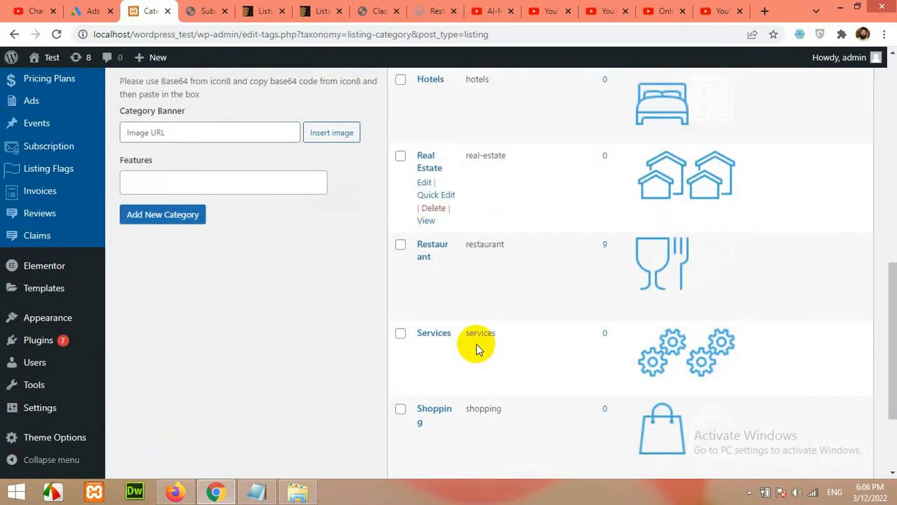
pyautogui.scroll(10, 607, 363)
pyautogui.scroll(2, 607, 362)
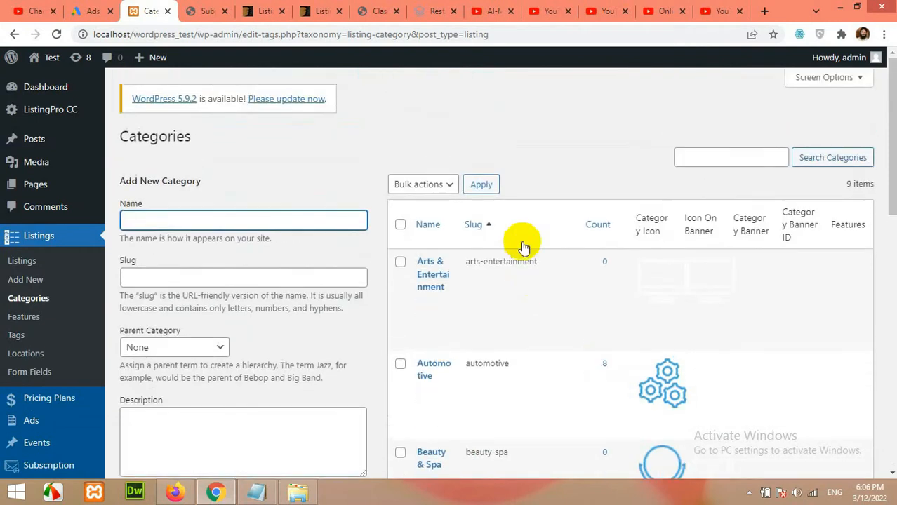
pyautogui.scroll(-3, 456, 281)
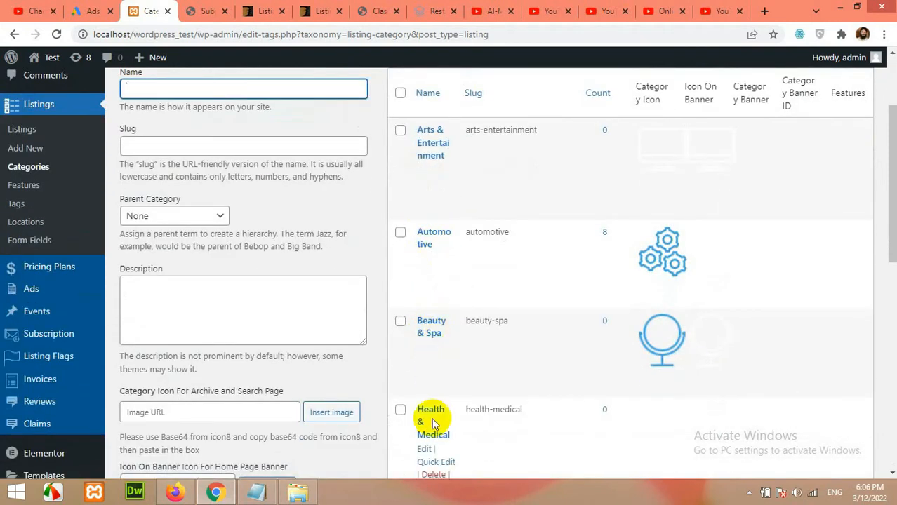
# Return to the listing submission form and compare its business category choices with the admin categories.
pyautogui.click(200, 10)
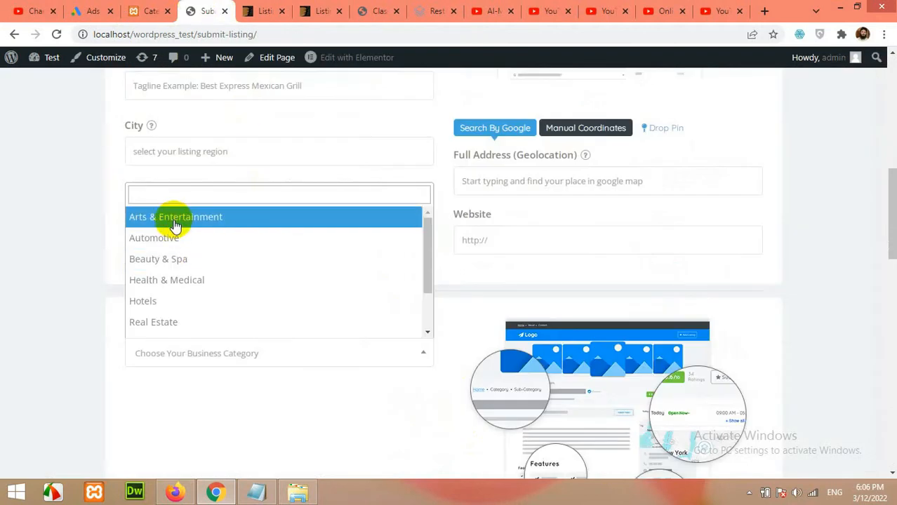
pyautogui.scroll(-1, 176, 286)
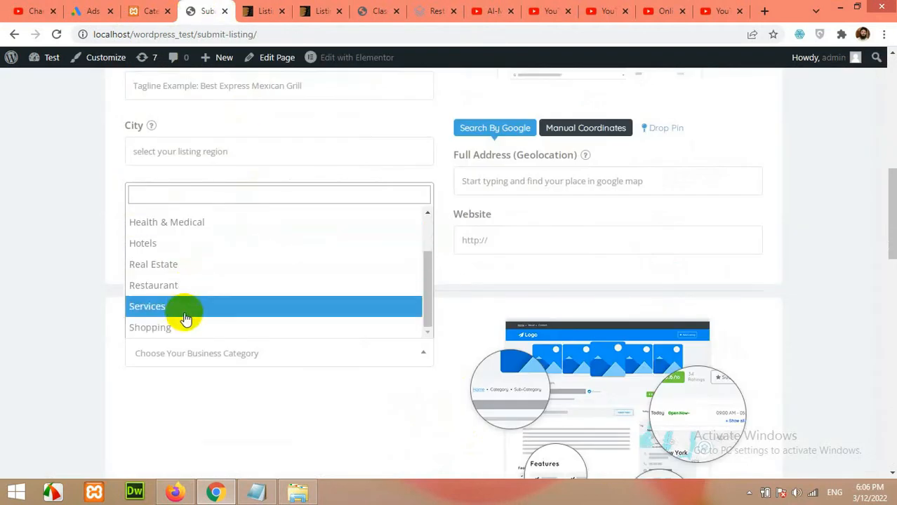
pyautogui.scroll(1, 186, 307)
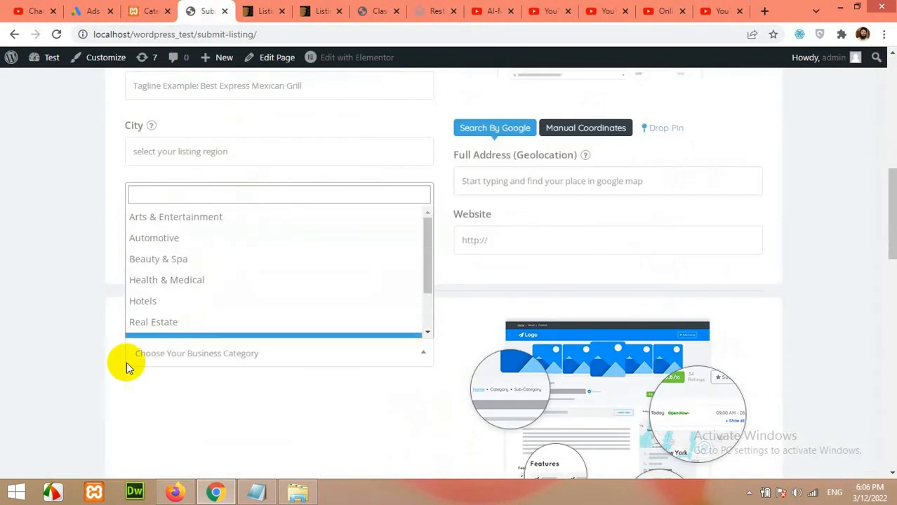
pyautogui.click(110, 394)
pyautogui.scroll(2, 311, 406)
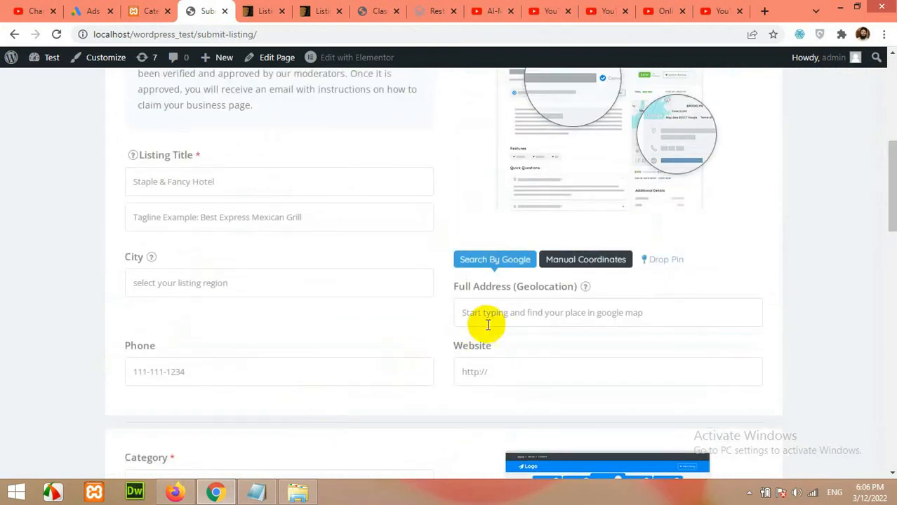
# Examine the Full Address, coordinate options and Website fields of the listing submission form.
pyautogui.click(515, 309)
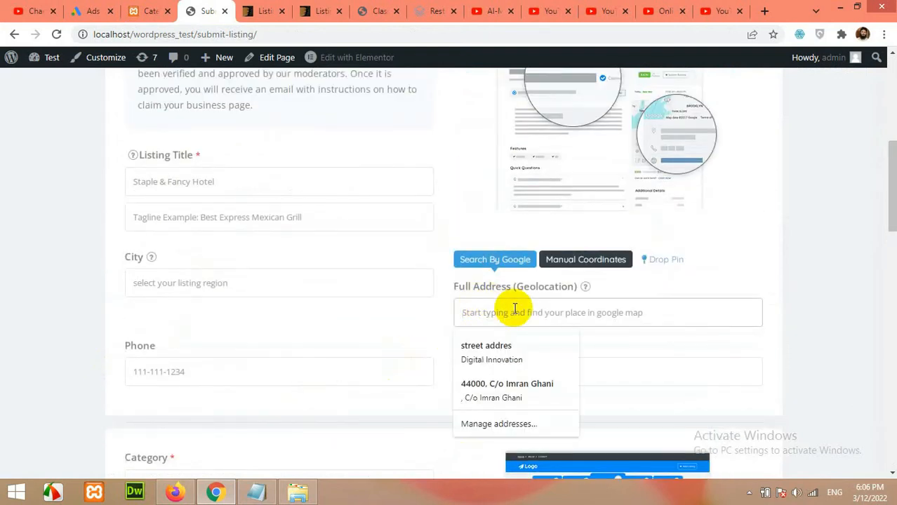
pyautogui.click(839, 313)
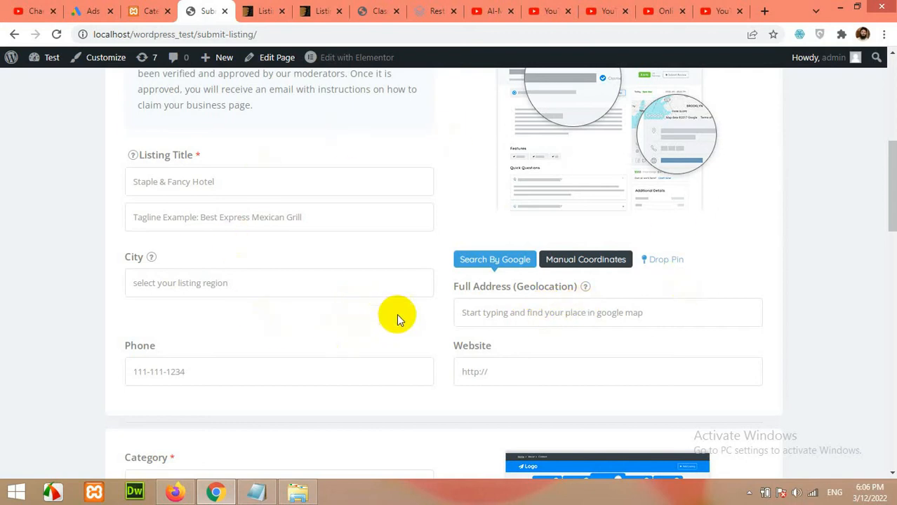
pyautogui.scroll(2, 421, 312)
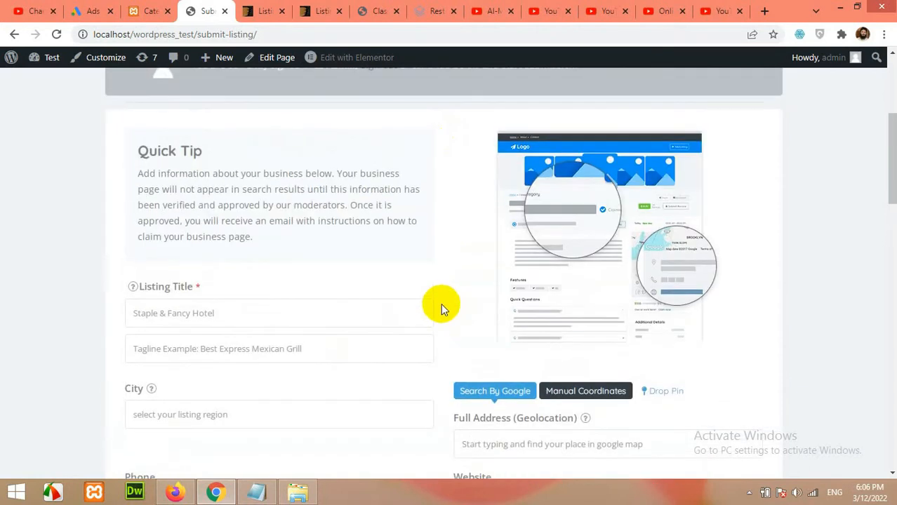
pyautogui.scroll(-3, 441, 306)
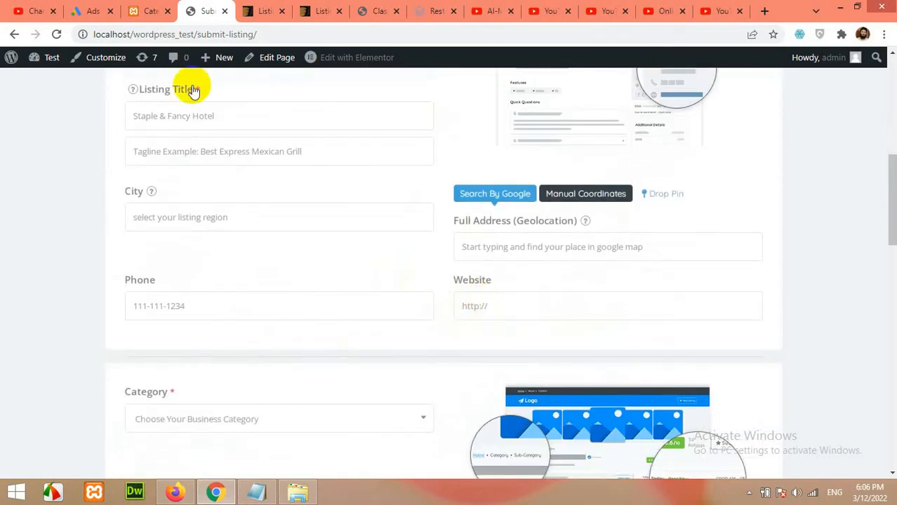
# Start a new listing in the WordPress admin and look through its contact, social, FAQ, business hours and logo settings.
pyautogui.click(148, 11)
pyautogui.click(33, 154)
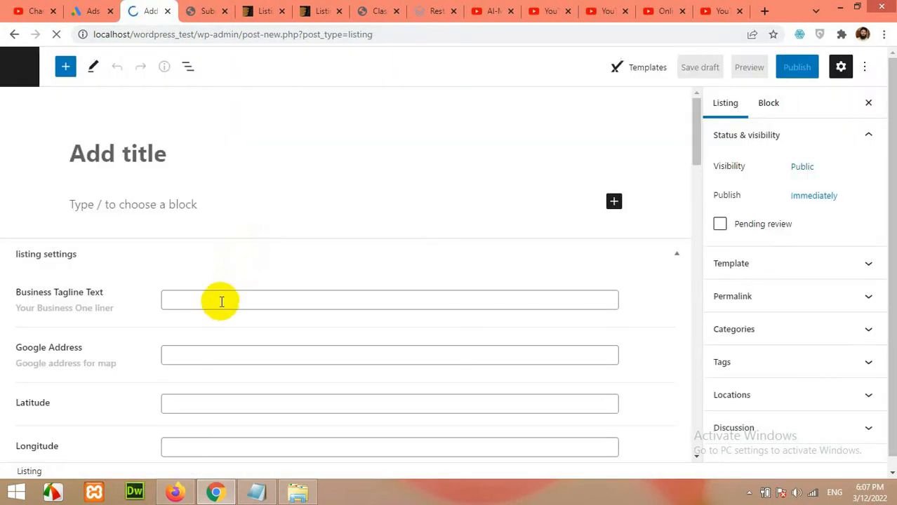
pyautogui.scroll(-4, 221, 302)
pyautogui.scroll(-4, 105, 367)
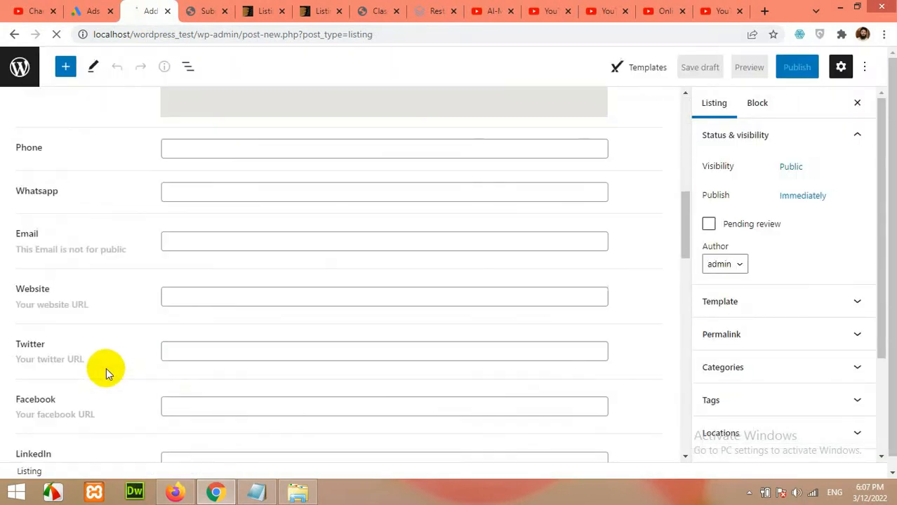
pyautogui.scroll(-9, 106, 368)
pyautogui.scroll(-5, 106, 372)
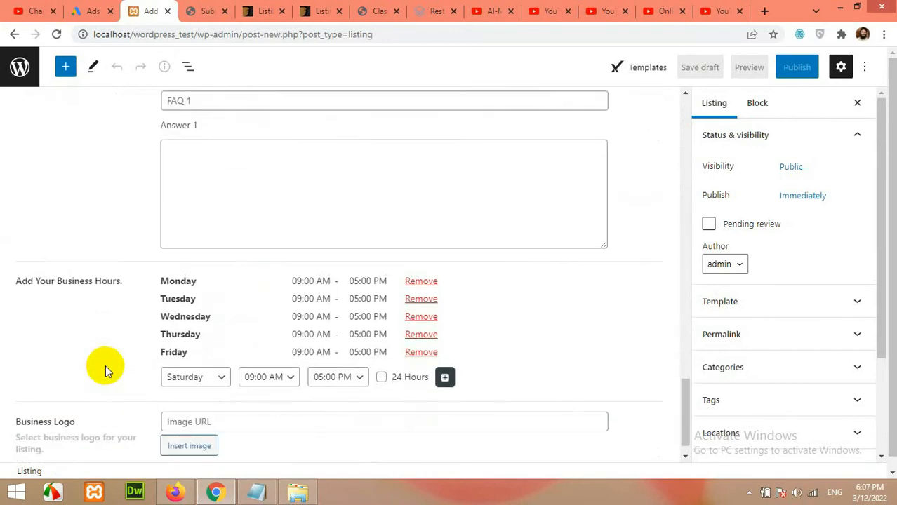
pyautogui.scroll(-1, 107, 366)
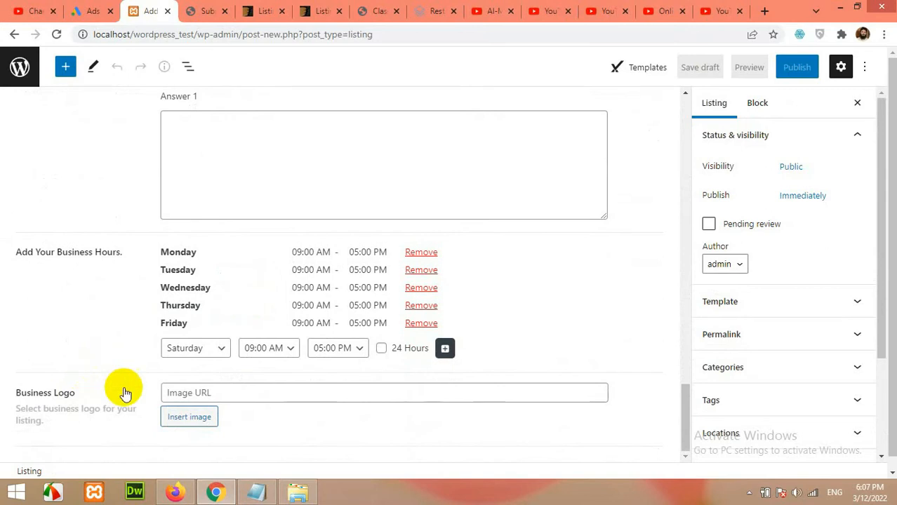
pyautogui.scroll(5, 137, 391)
pyautogui.scroll(5, 141, 394)
pyautogui.scroll(6, 110, 361)
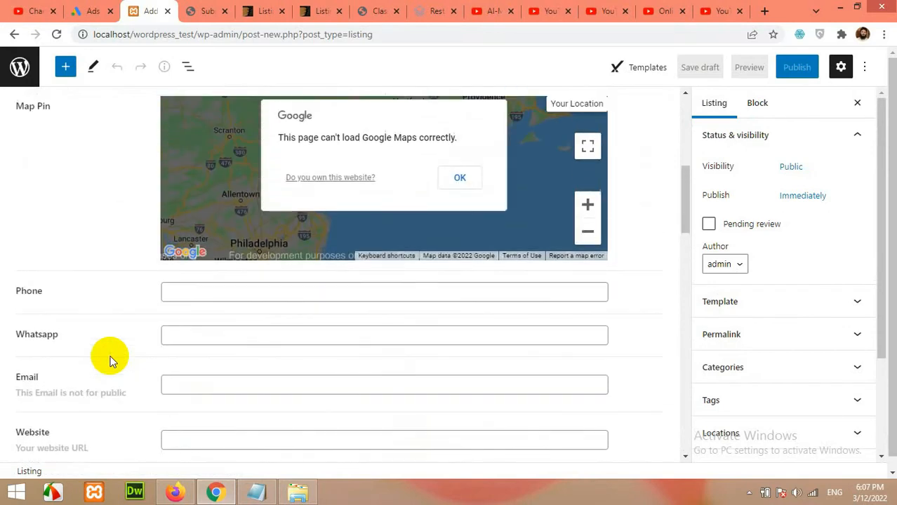
# Examine the Google Address, Latitude and Longitude fields in the new listing's settings.
pyautogui.scroll(3, 110, 361)
pyautogui.click(191, 177)
pyautogui.click(190, 221)
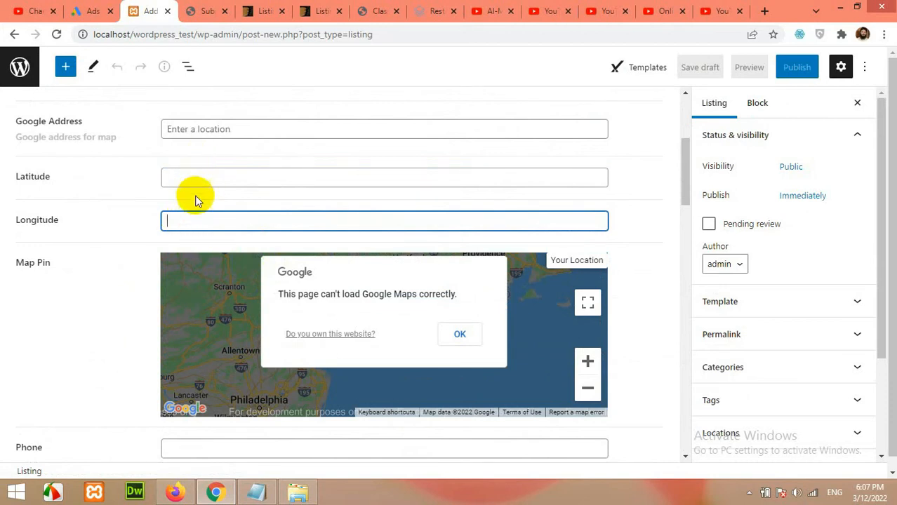
pyautogui.scroll(2, 191, 209)
pyautogui.click(217, 260)
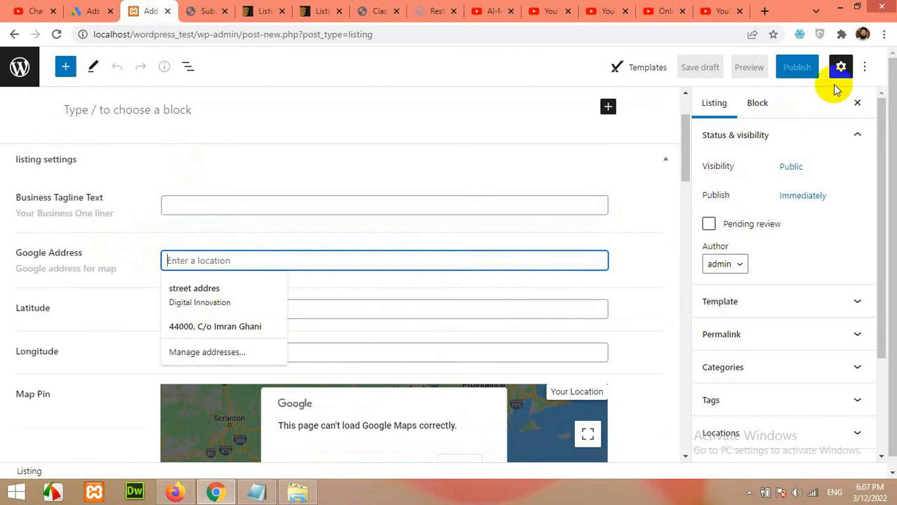
pyautogui.click(404, 314)
pyautogui.click(372, 353)
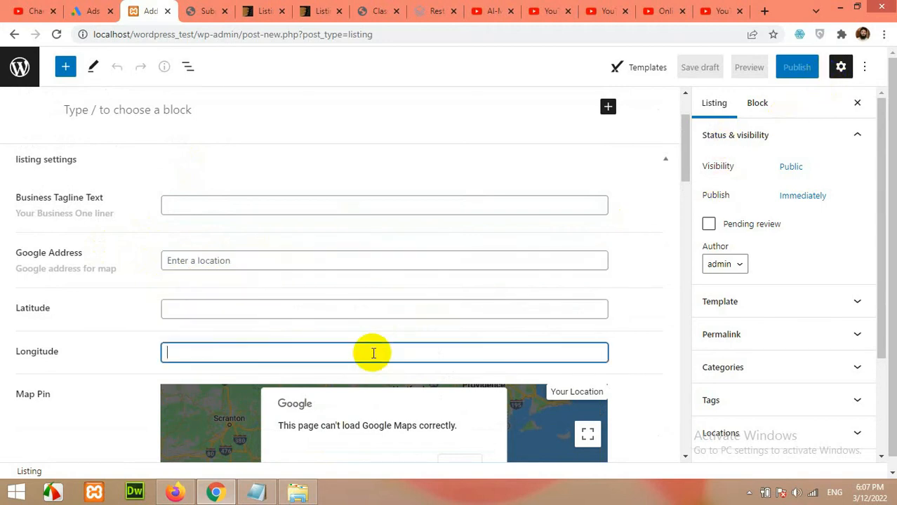
# Go from the listing submission form to the site's homepage and open it in Elementor in a new browser tab.
pyautogui.click(207, 11)
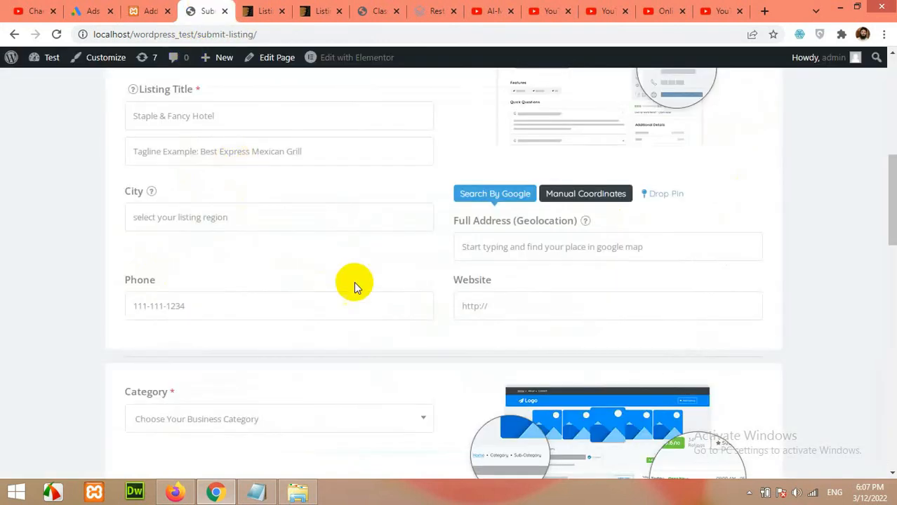
pyautogui.scroll(6, 365, 288)
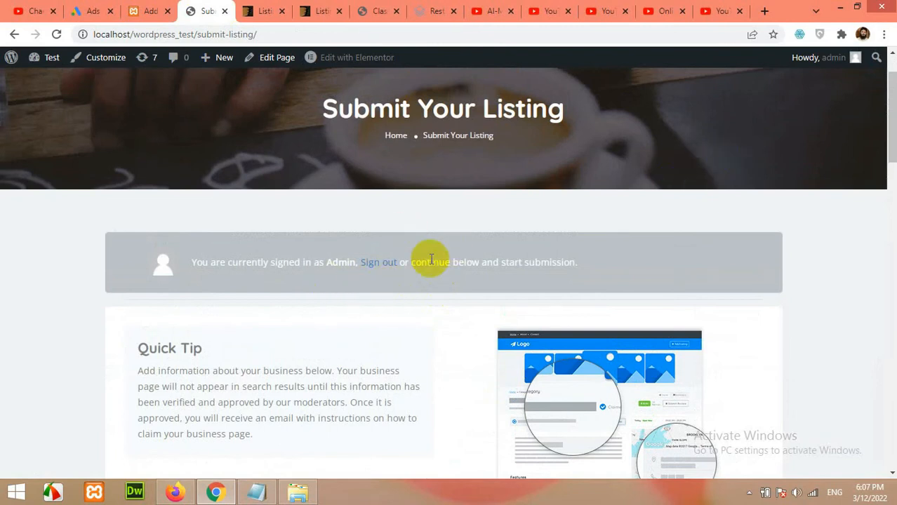
pyautogui.click(46, 58)
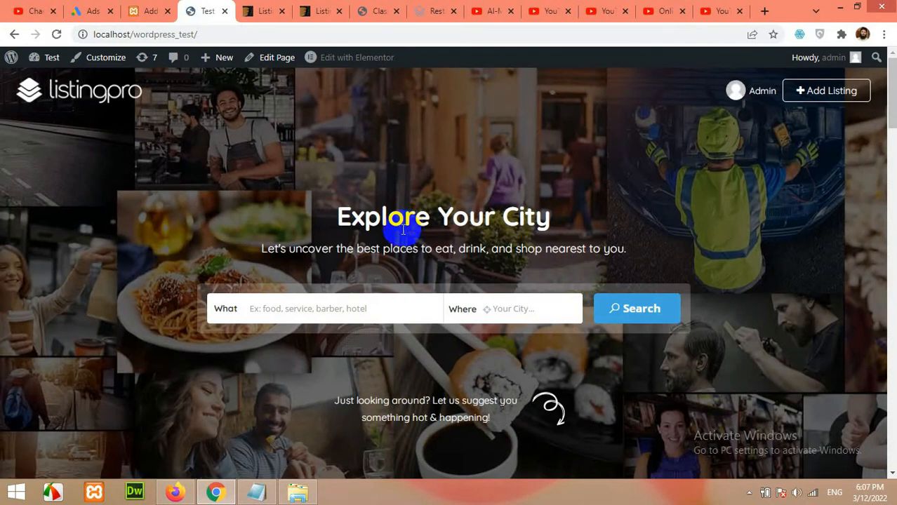
pyautogui.moveTo(347, 61)
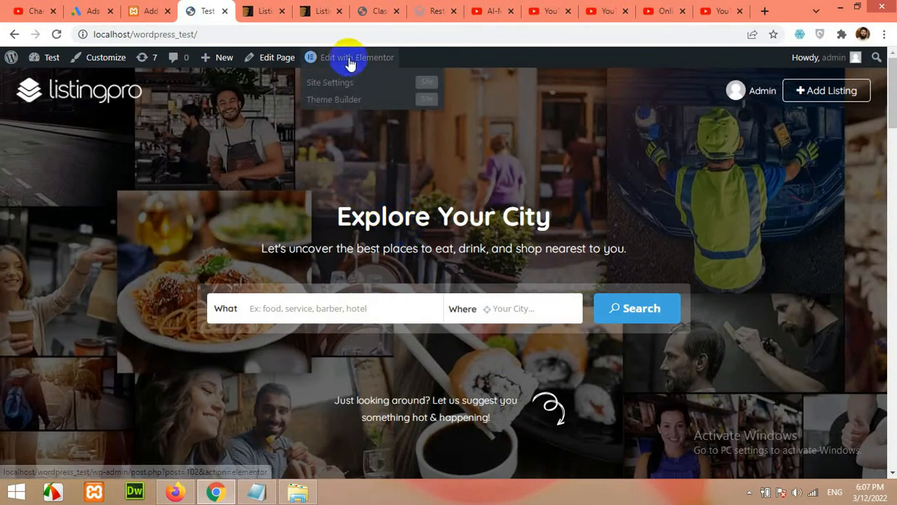
pyautogui.rightClick(353, 62)
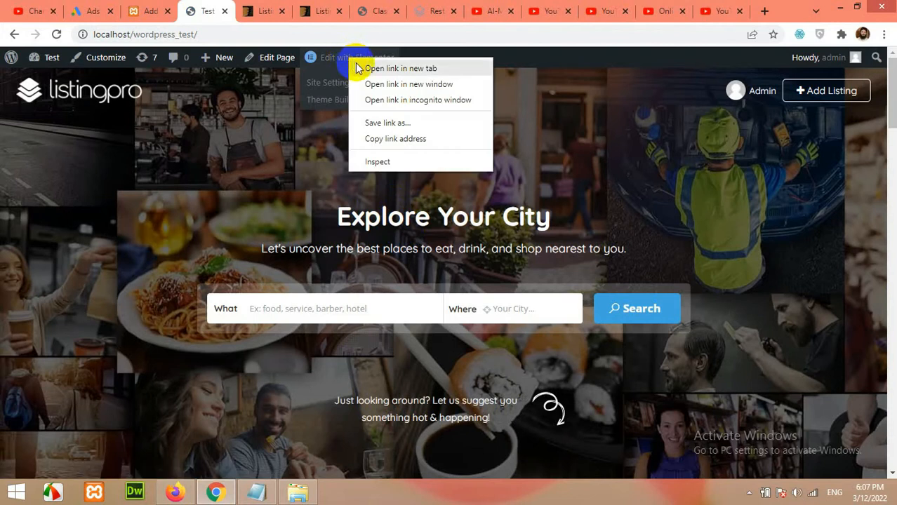
pyautogui.click(360, 70)
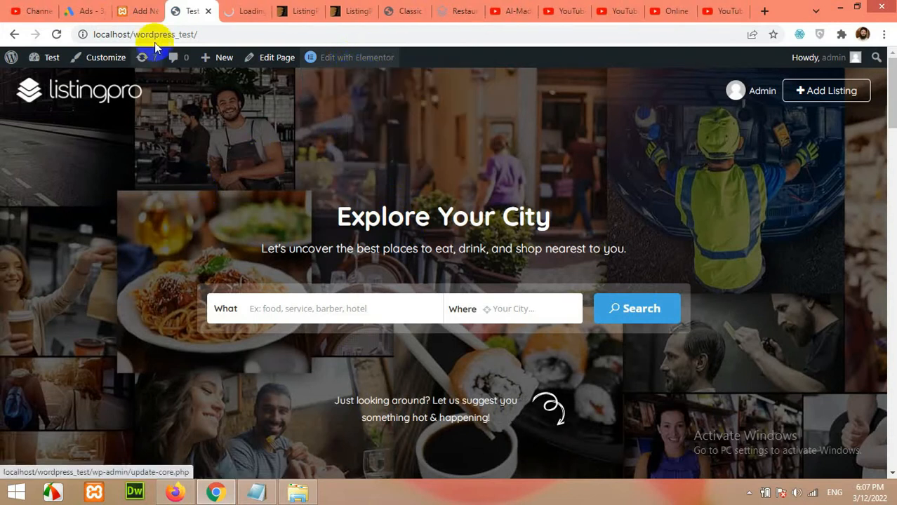
# Find the front-page Home entry and its Elementor editing option in the admin page list, and view the homepage in Elementor.
pyautogui.click(131, 6)
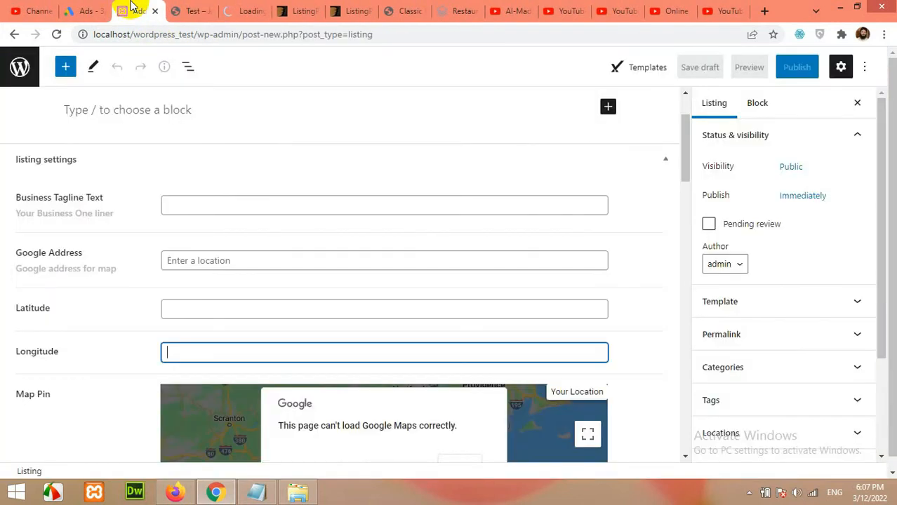
pyautogui.click(19, 67)
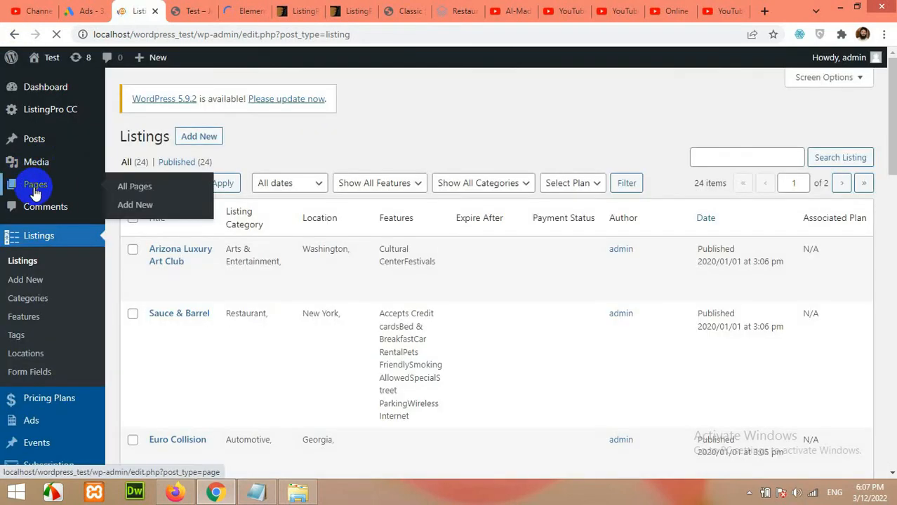
pyautogui.click(35, 186)
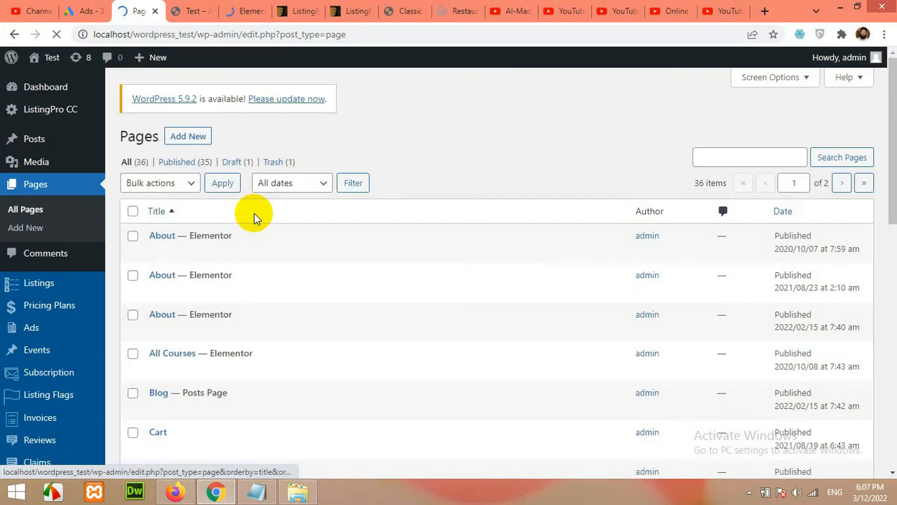
pyautogui.scroll(-4, 294, 225)
pyautogui.scroll(-5, 200, 251)
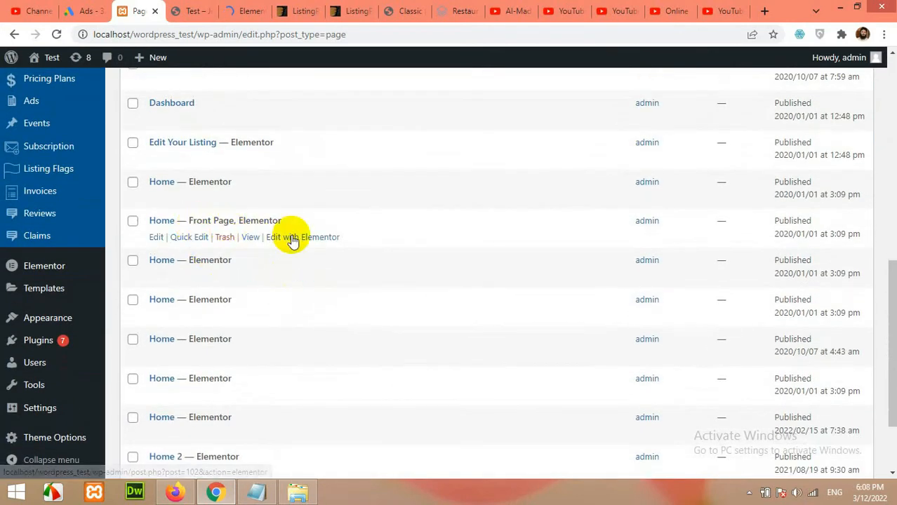
pyautogui.rightClick(299, 241)
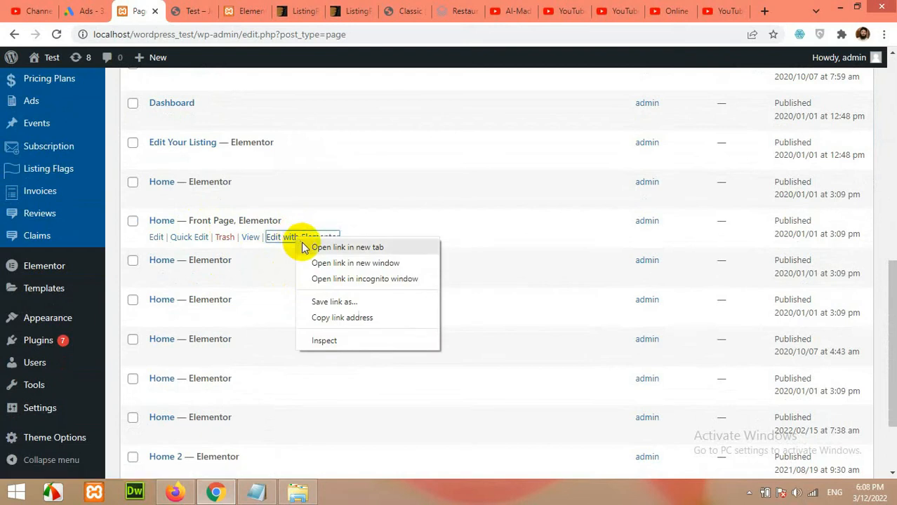
pyautogui.click(226, 8)
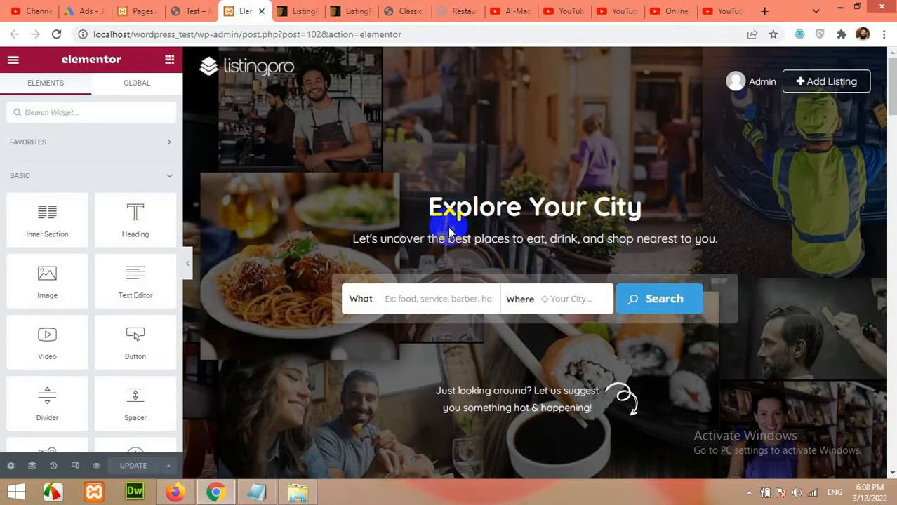
# Open the Header section of the ListingPro theme options and look through the available header layouts.
pyautogui.click(129, 8)
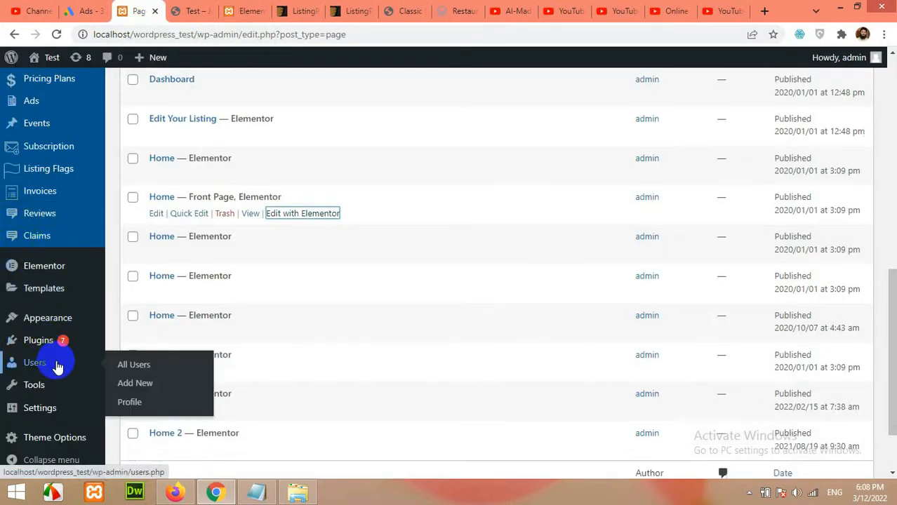
pyautogui.scroll(-2, 25, 456)
pyautogui.moveTo(40, 445)
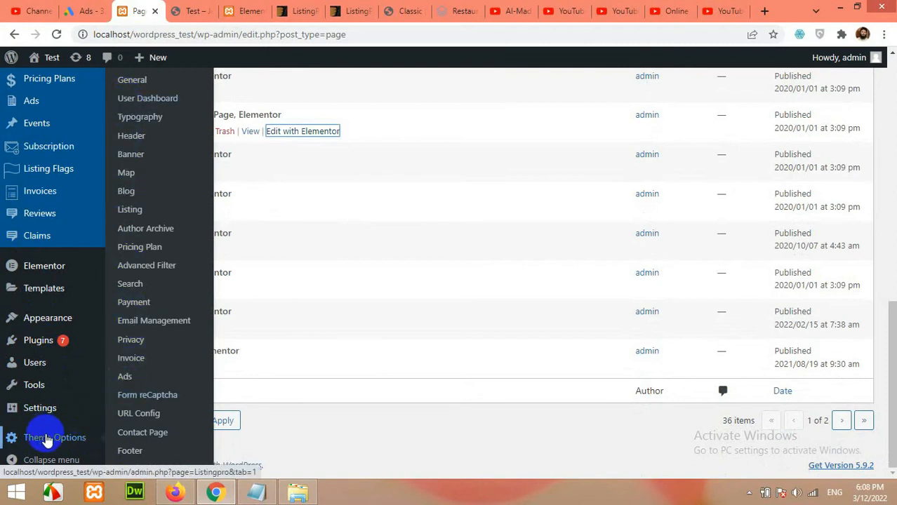
pyautogui.click(141, 140)
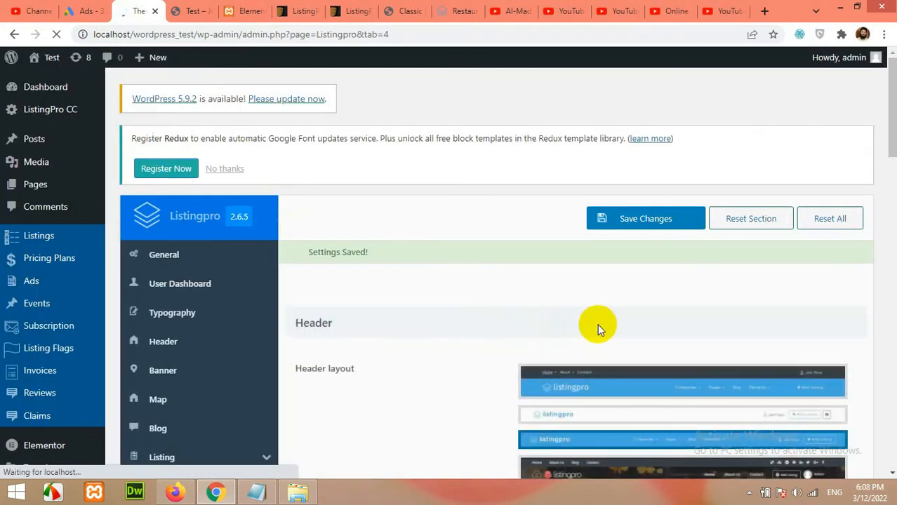
pyautogui.scroll(-2, 523, 361)
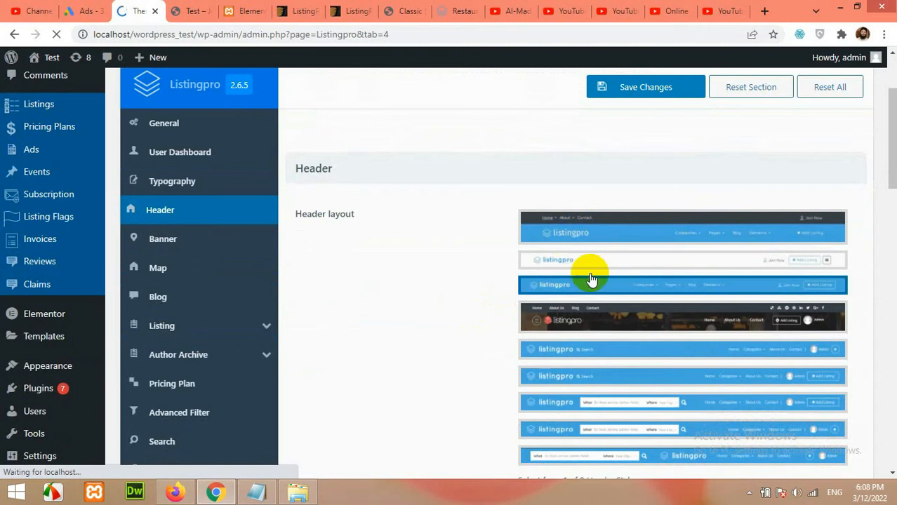
pyautogui.scroll(-2, 593, 328)
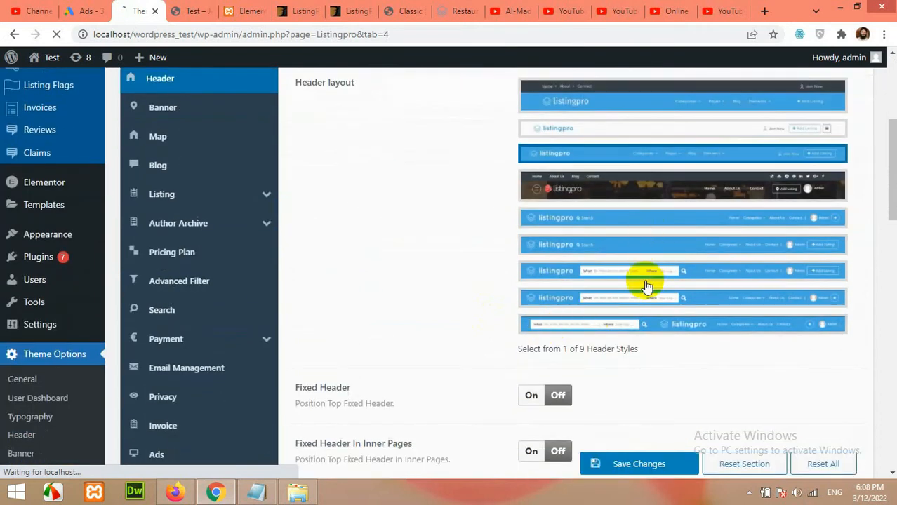
pyautogui.scroll(1, 578, 317)
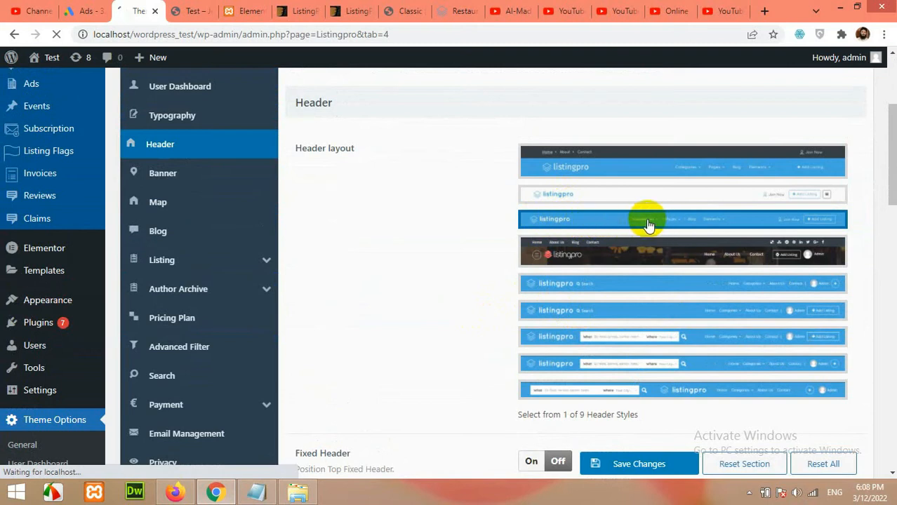
# Look through the homepage and the Sushi Kashiba listing page, and compare their headers with the header layouts in the theme options.
pyautogui.click(214, 5)
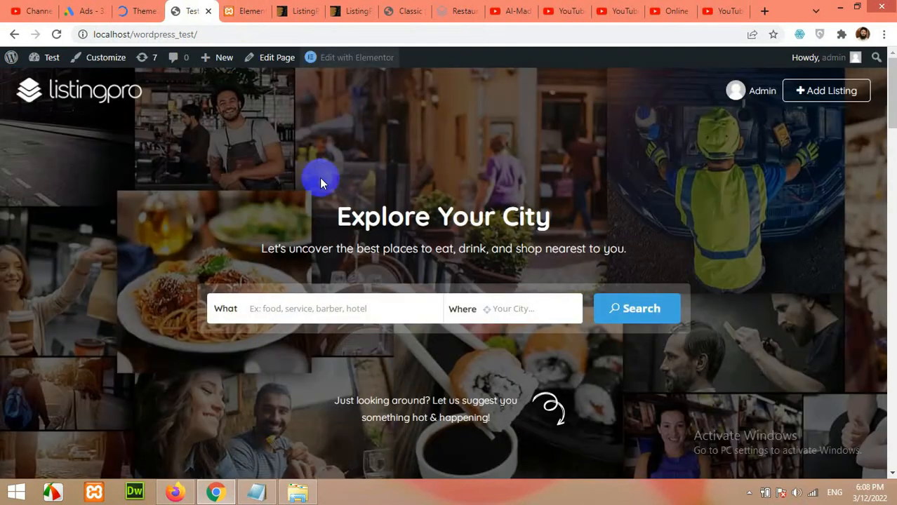
pyautogui.scroll(-5, 500, 291)
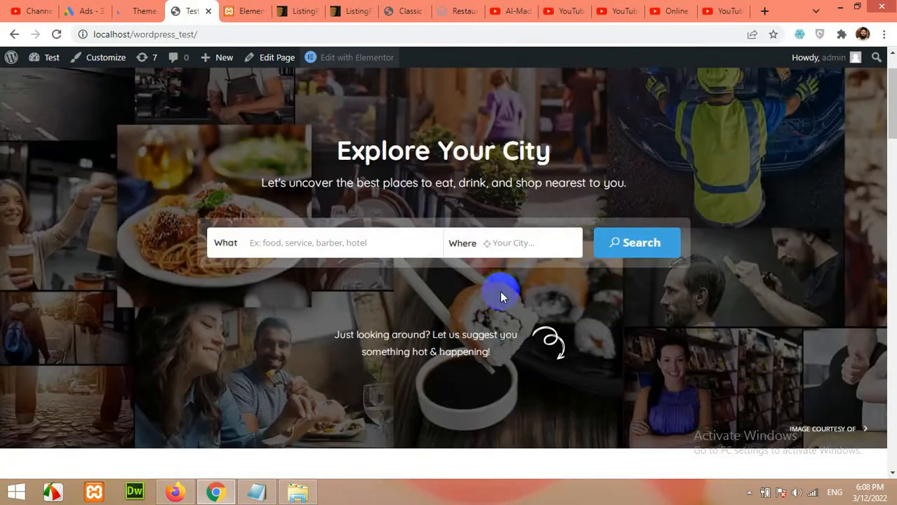
pyautogui.scroll(-5, 402, 292)
pyautogui.scroll(-10, 405, 293)
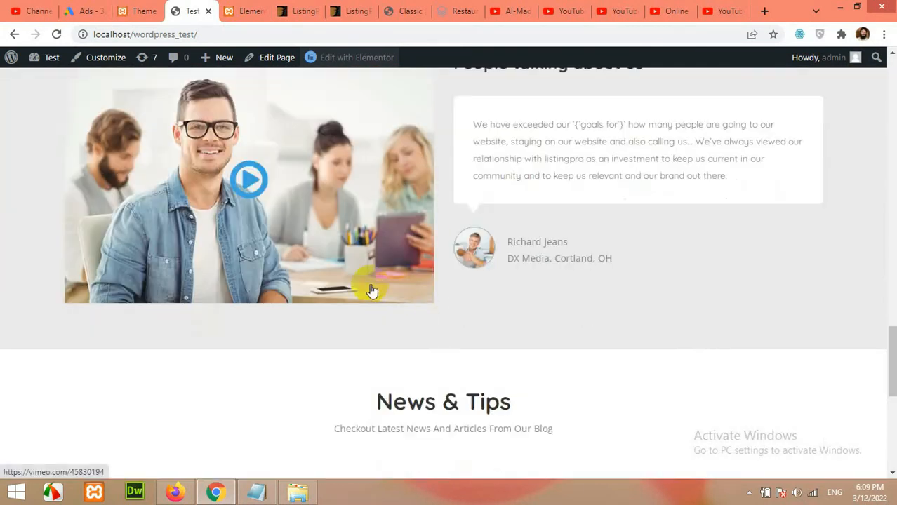
pyautogui.scroll(5, 365, 290)
pyautogui.click(235, 208)
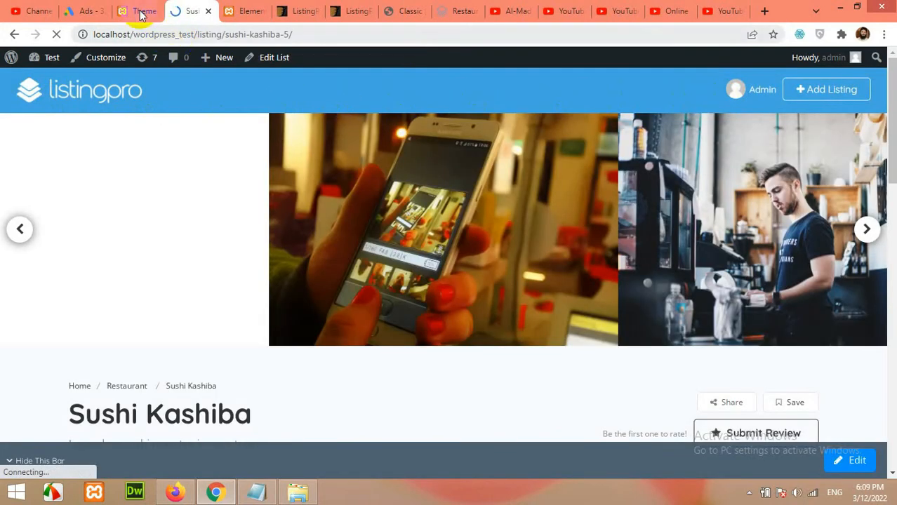
pyautogui.click(134, 8)
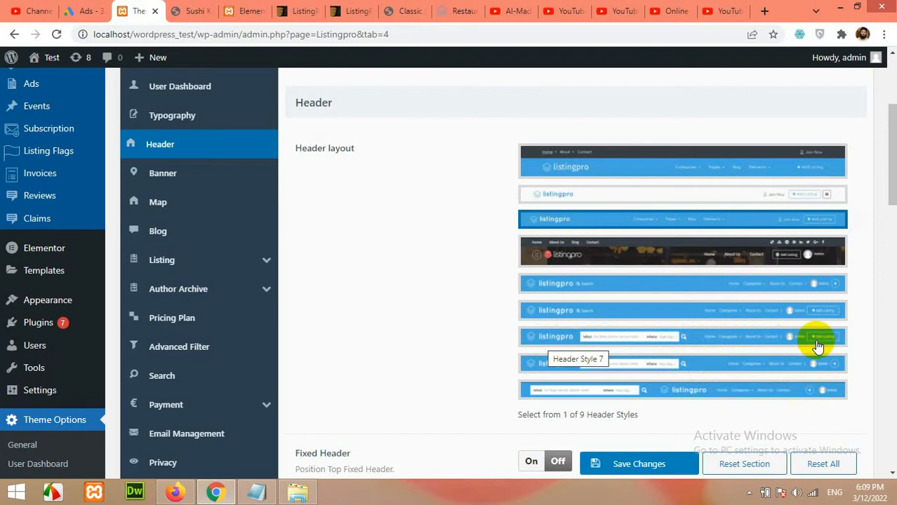
# Review the header color, search and logo settings, and compare the Home Page Logo and Logo for Inner Pages options with the live site.
pyautogui.scroll(2, 580, 313)
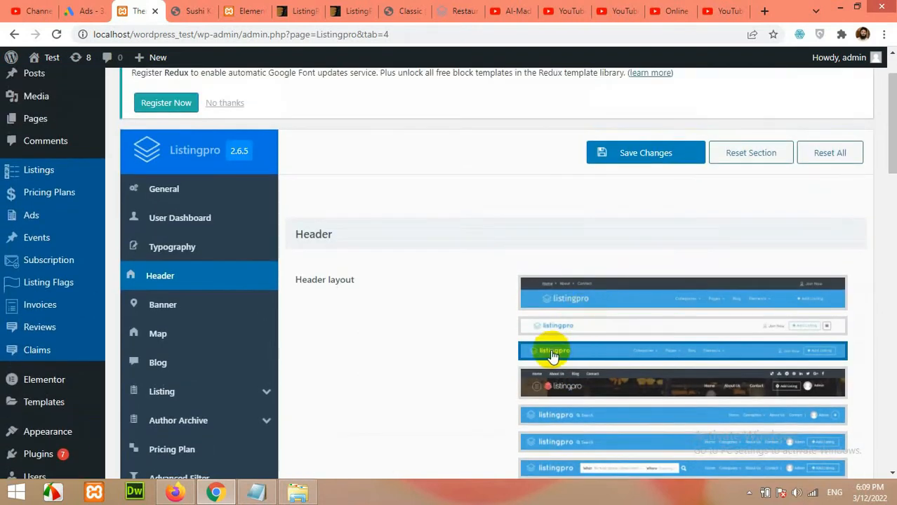
pyautogui.scroll(-10, 625, 356)
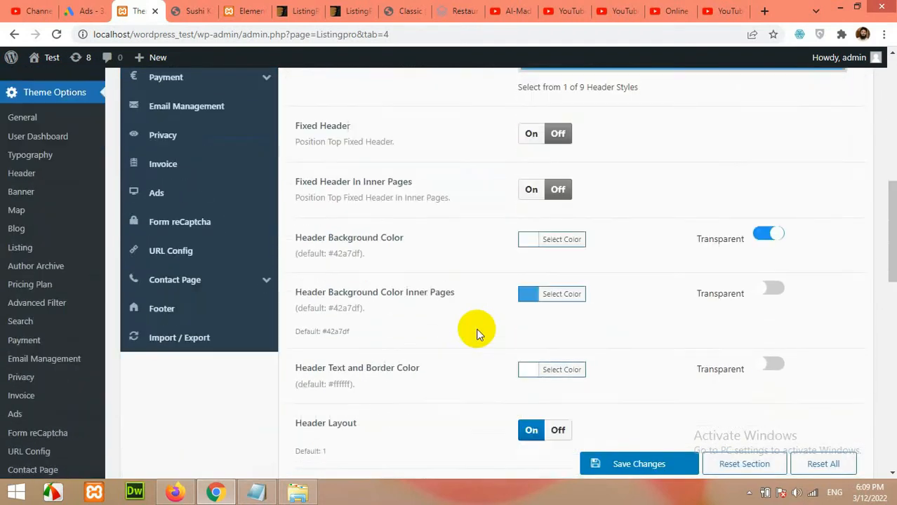
pyautogui.scroll(-5, 477, 334)
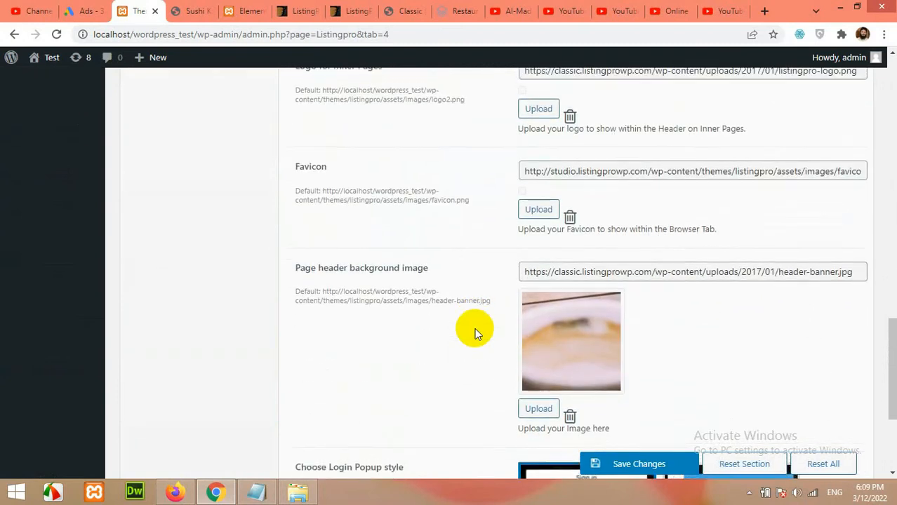
pyautogui.scroll(4, 475, 333)
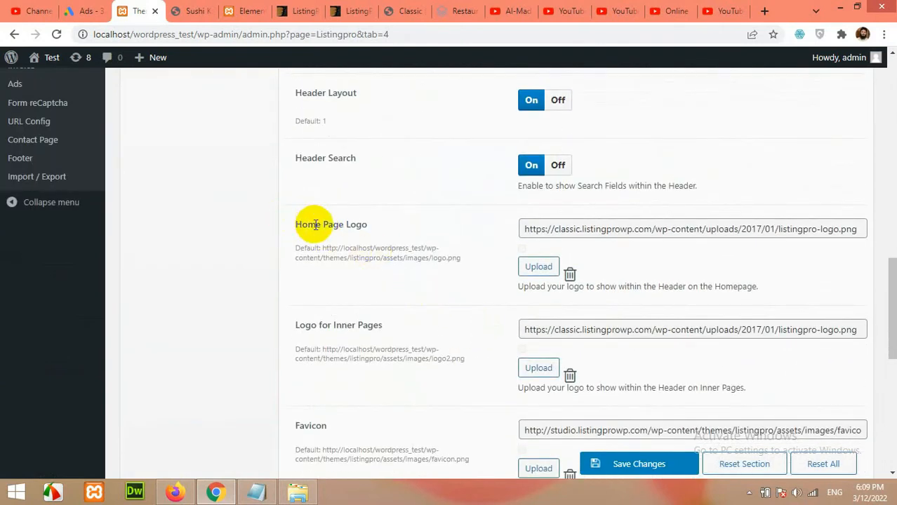
pyautogui.click(193, 11)
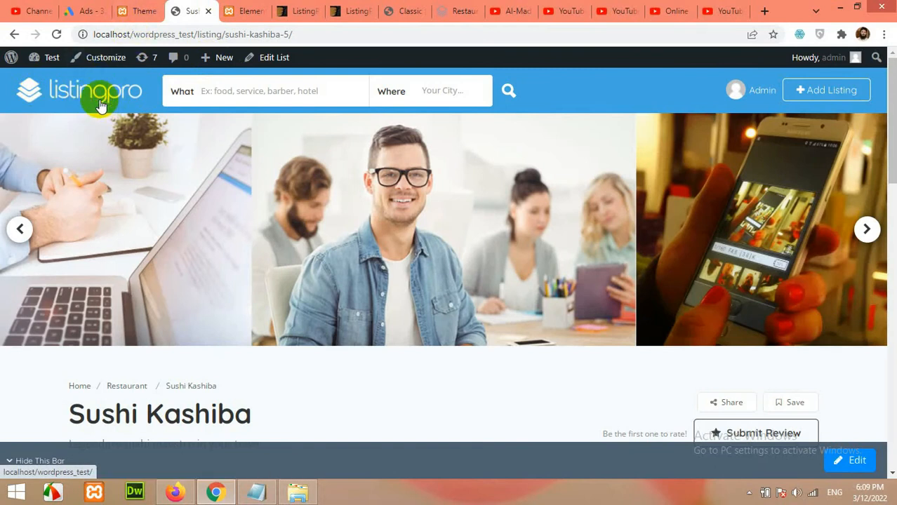
pyautogui.click(134, 10)
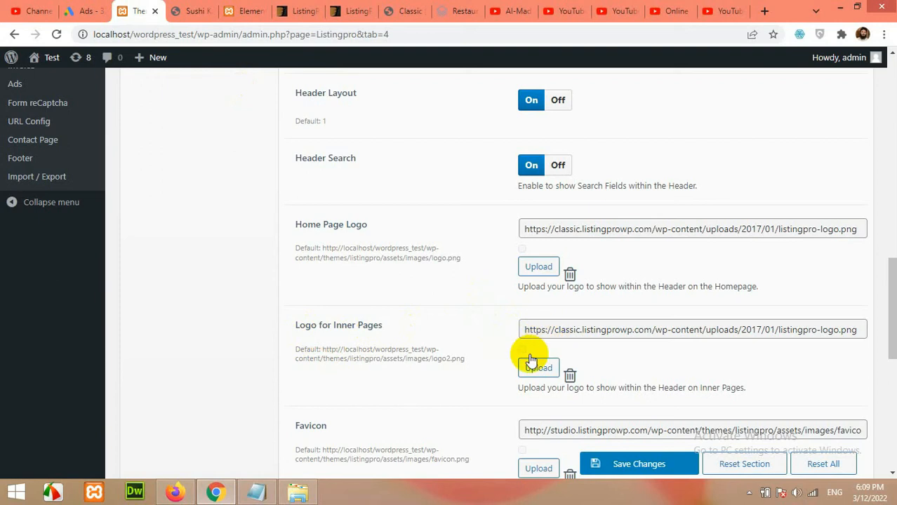
pyautogui.click(197, 11)
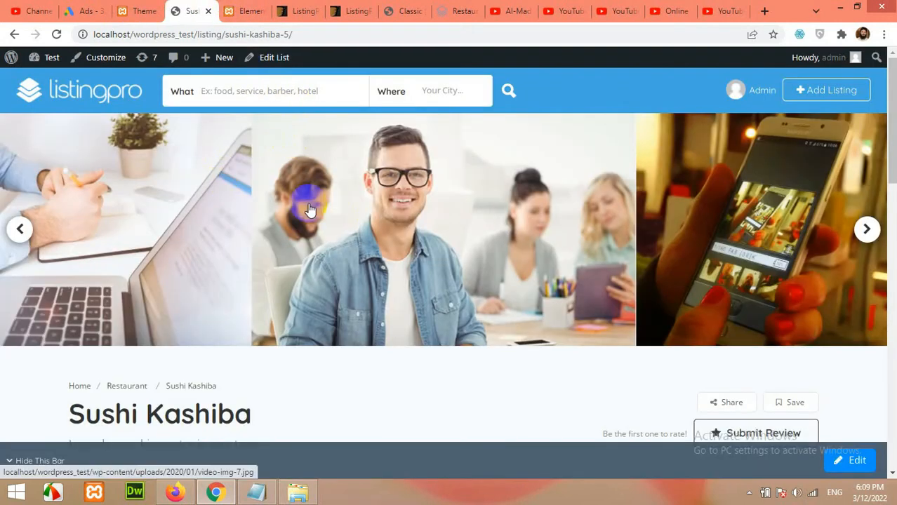
pyautogui.click(99, 95)
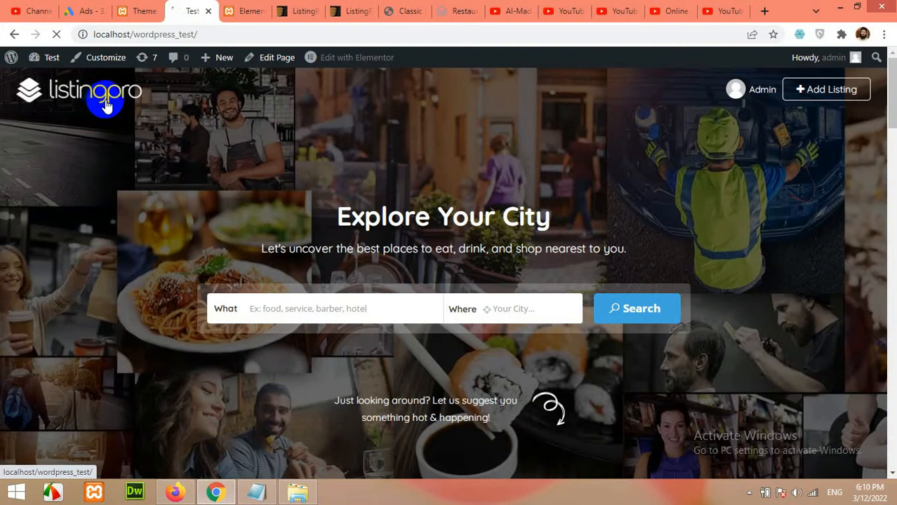
pyautogui.click(140, 11)
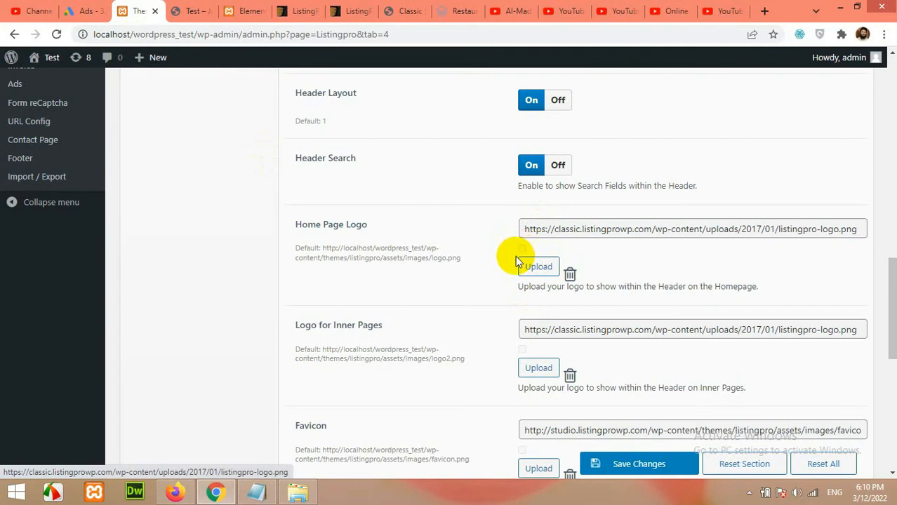
# View the page header background image at full size, close it, and look over the homepage.
pyautogui.scroll(-2, 426, 297)
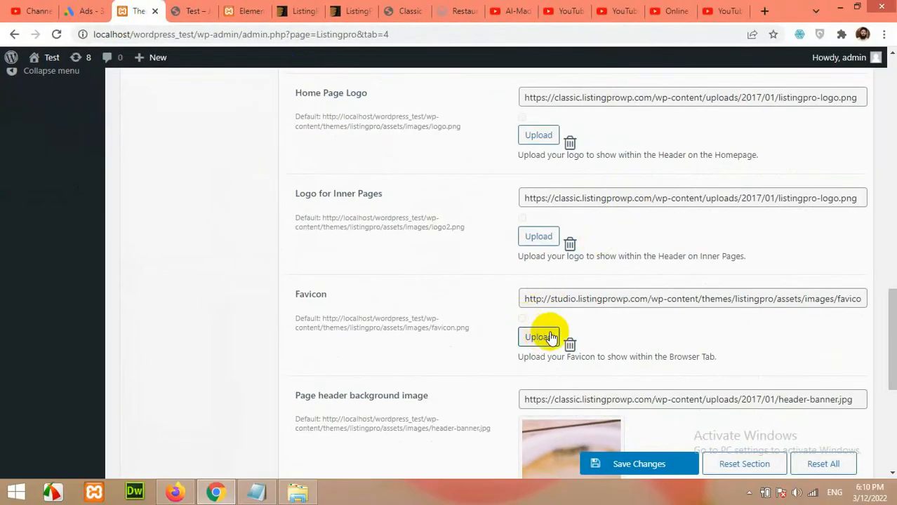
pyautogui.scroll(-4, 537, 333)
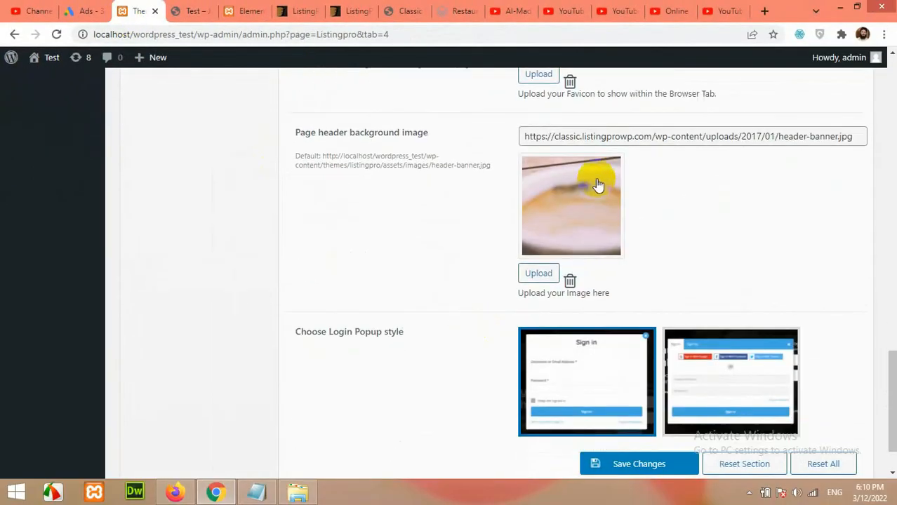
pyautogui.click(576, 218)
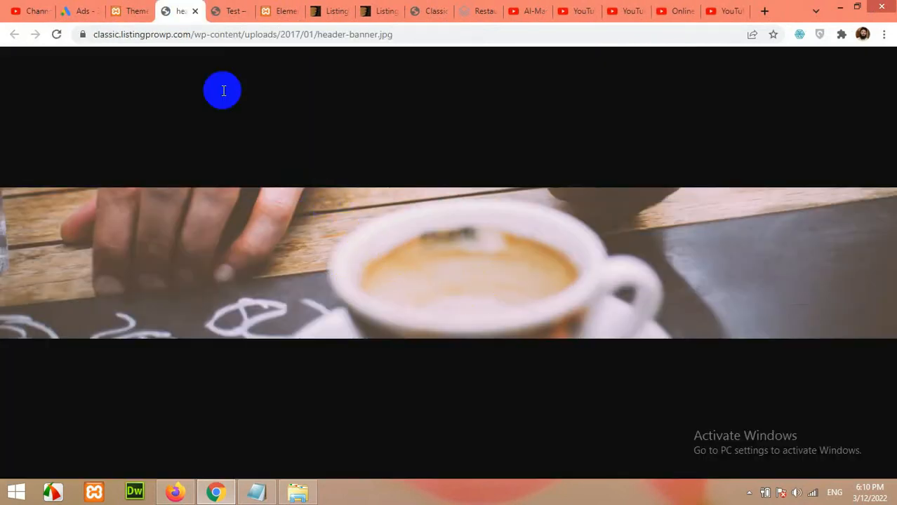
pyautogui.click(195, 11)
pyautogui.click(197, 12)
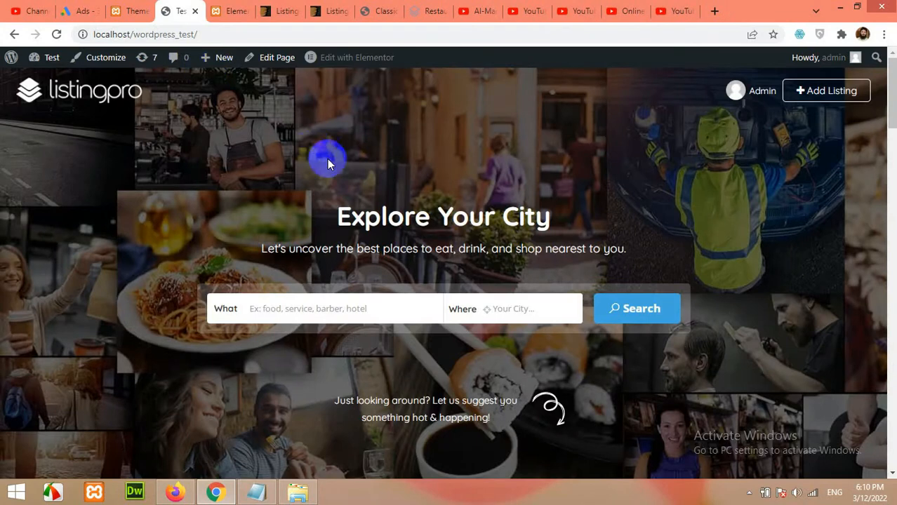
pyautogui.scroll(-5, 400, 194)
pyautogui.scroll(5, 427, 202)
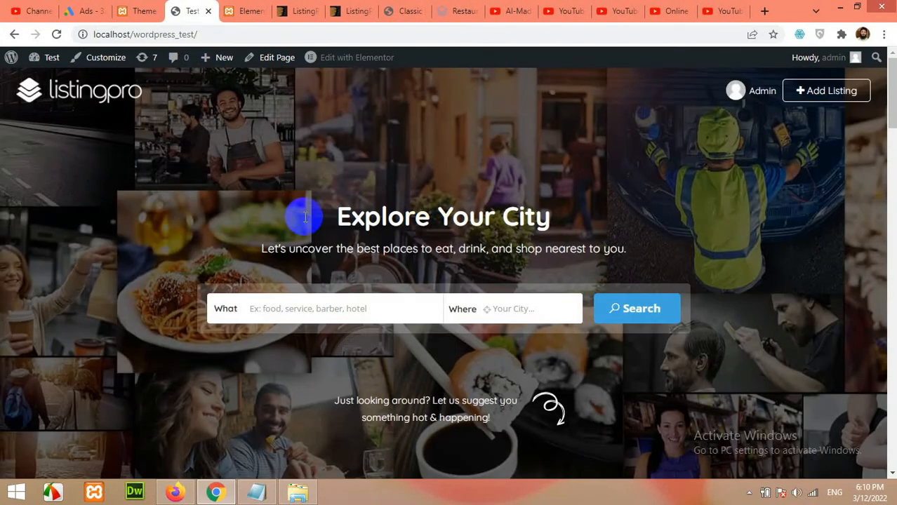
# Review the theme's Header options from the header layouts down to the login popup styles.
pyautogui.click(137, 11)
pyautogui.scroll(8, 656, 287)
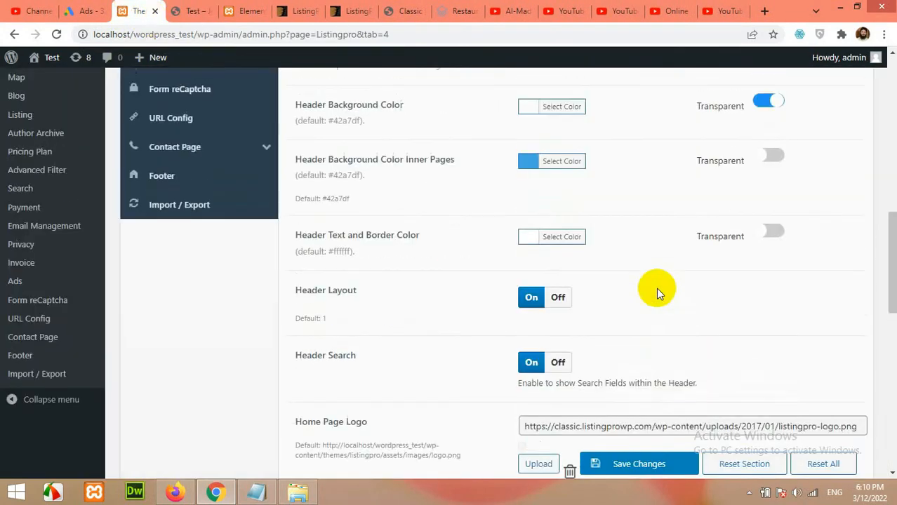
pyautogui.scroll(8, 656, 288)
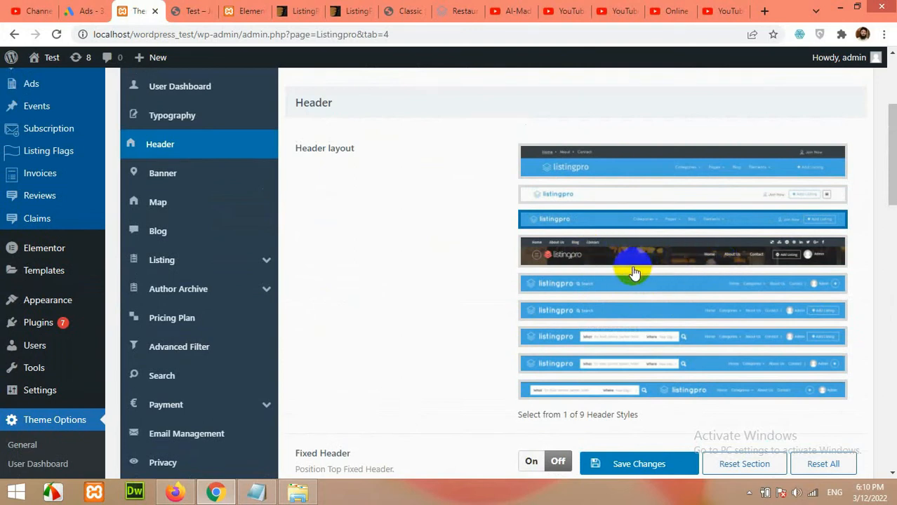
pyautogui.scroll(-12, 633, 273)
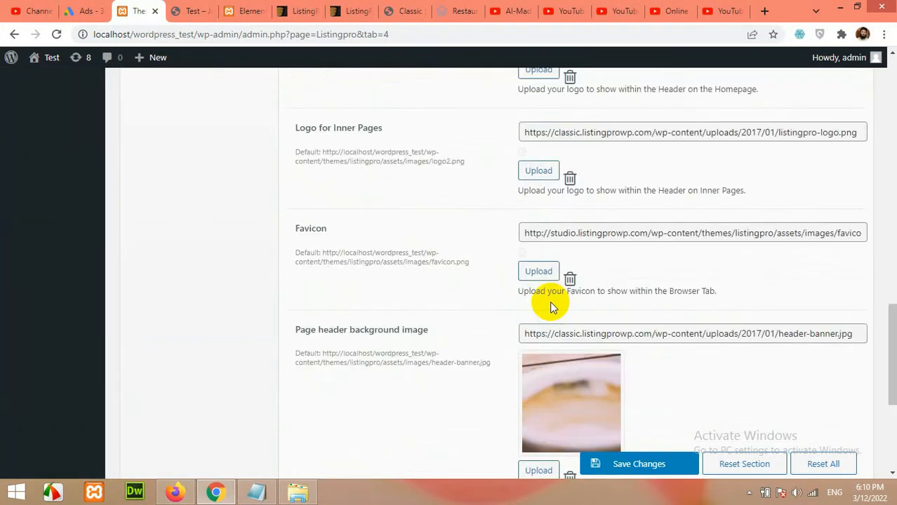
pyautogui.scroll(-4, 551, 307)
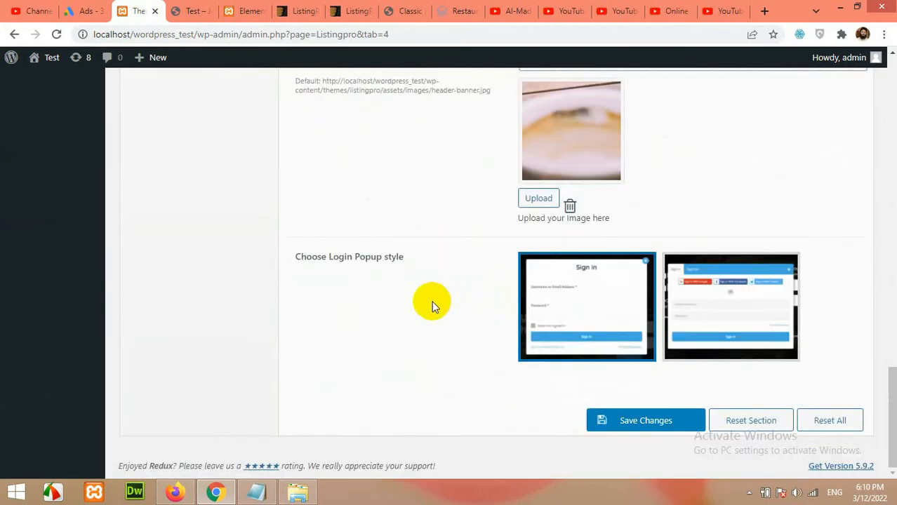
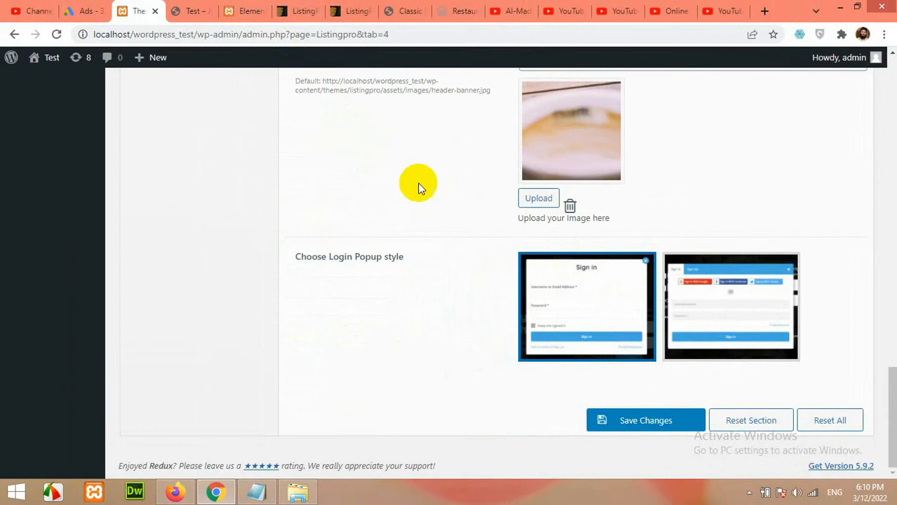
pyautogui.scroll(15, 424, 272)
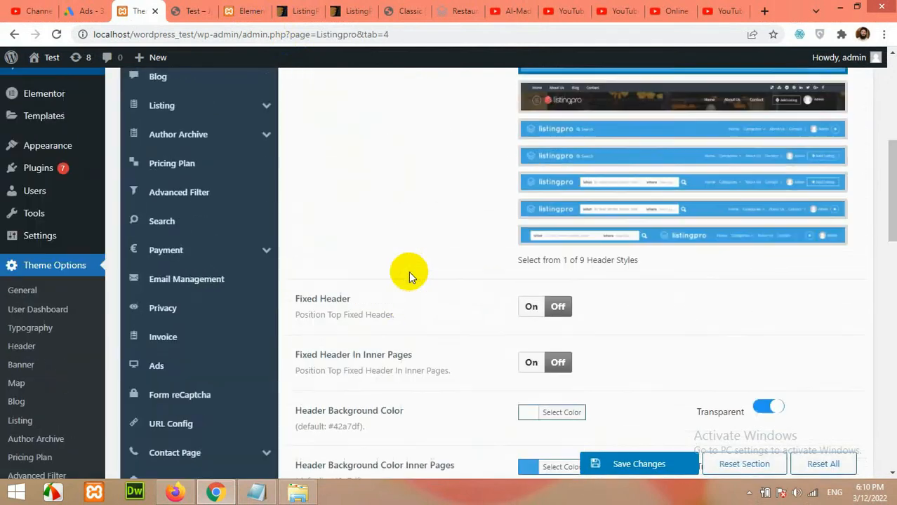
pyautogui.scroll(3, 409, 271)
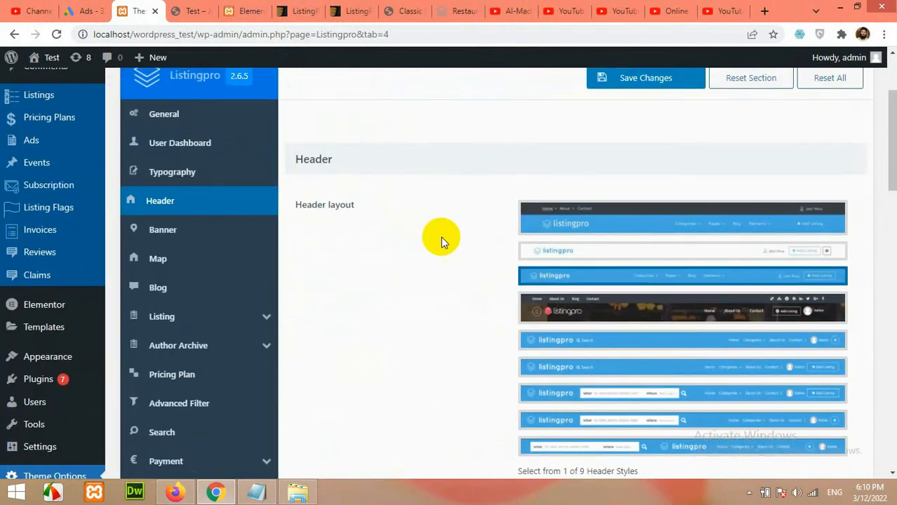
pyautogui.scroll(-3, 441, 237)
pyautogui.scroll(2, 582, 197)
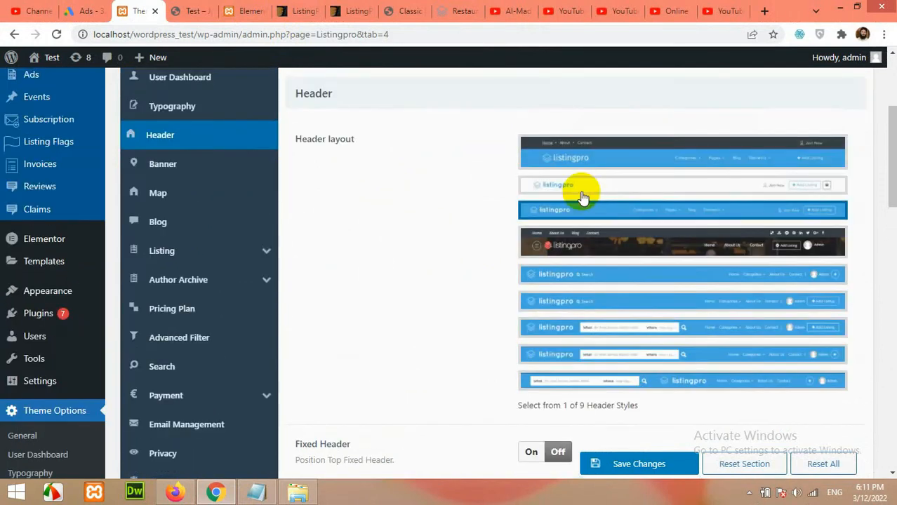
# Open the Banner section of the theme options and examine the What and Where search fields in the homepage banner.
pyautogui.click(176, 168)
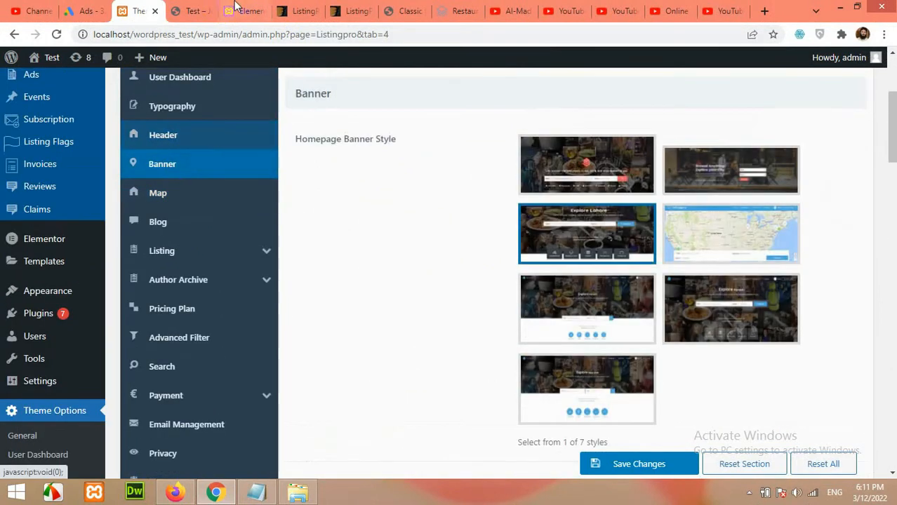
pyautogui.click(247, 10)
pyautogui.click(203, 11)
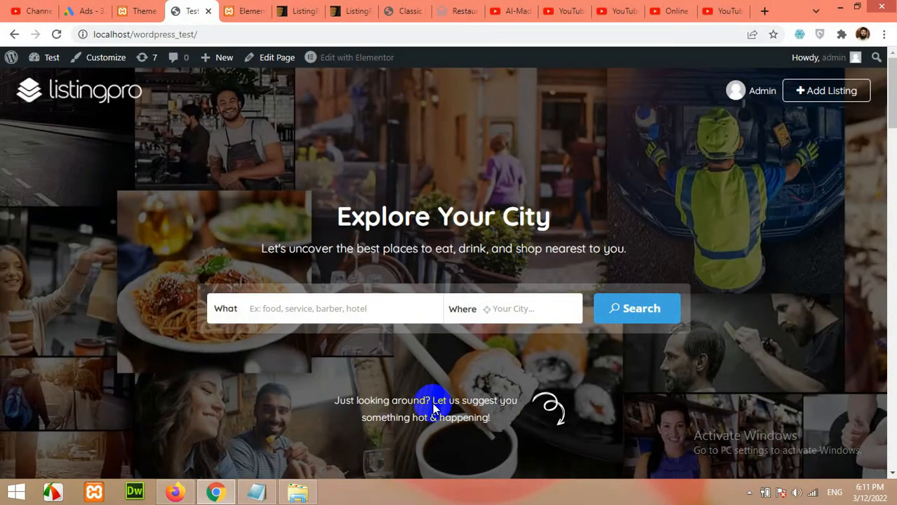
pyautogui.scroll(-3, 352, 254)
pyautogui.scroll(3, 360, 261)
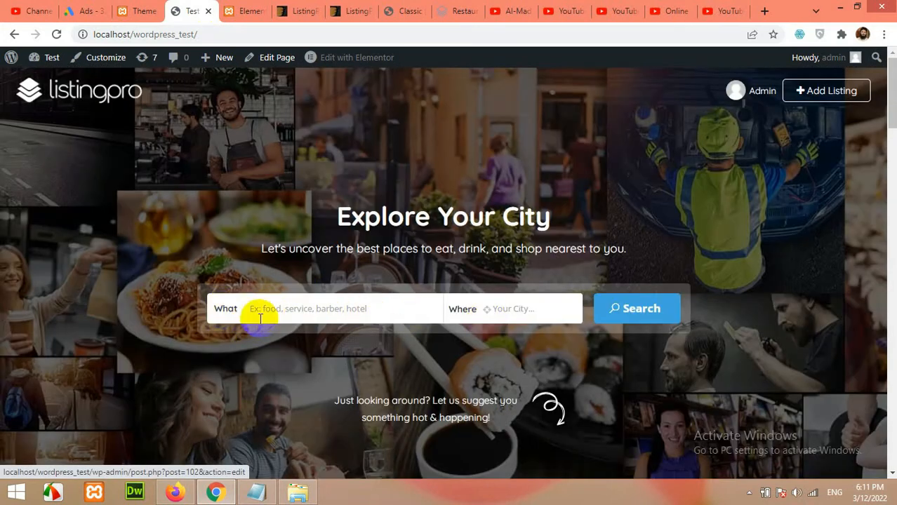
pyautogui.click(270, 311)
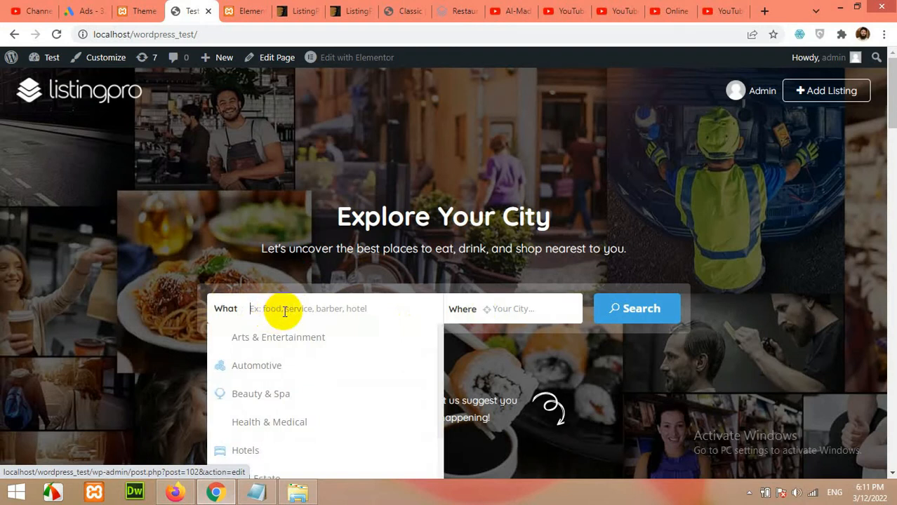
pyautogui.click(520, 310)
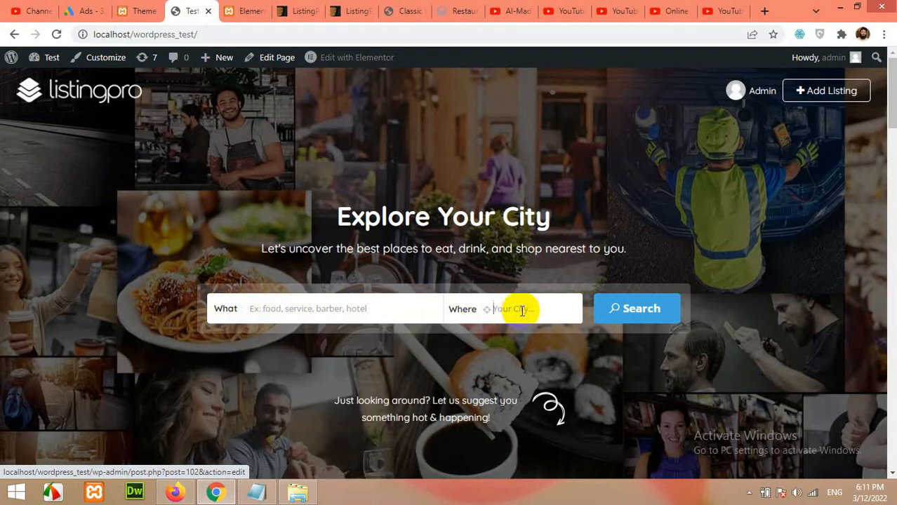
pyautogui.click(339, 244)
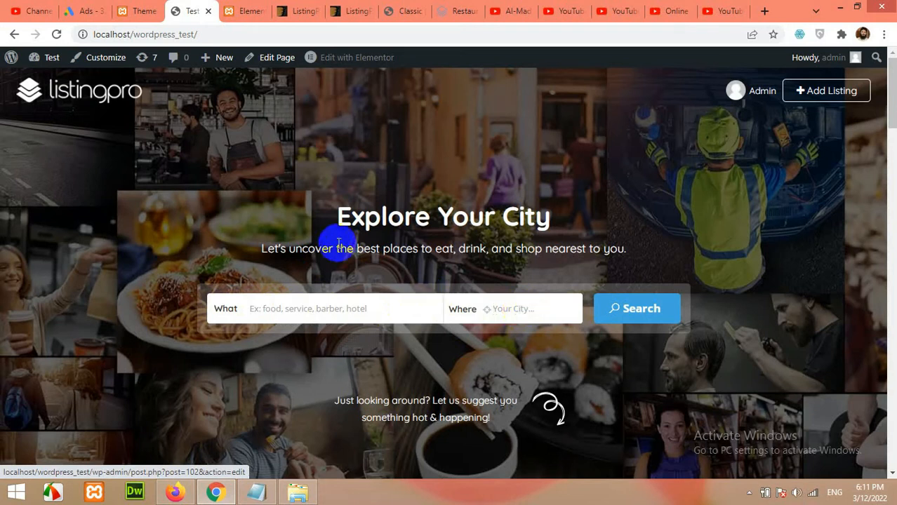
# Examine the homepage banner's title, subtitle and area below the search bar against the selected Homepage Banner Style in the theme options.
pyautogui.moveTo(356, 223); pyautogui.dragTo(554, 217)
pyautogui.moveTo(640, 254); pyautogui.dragTo(203, 248)
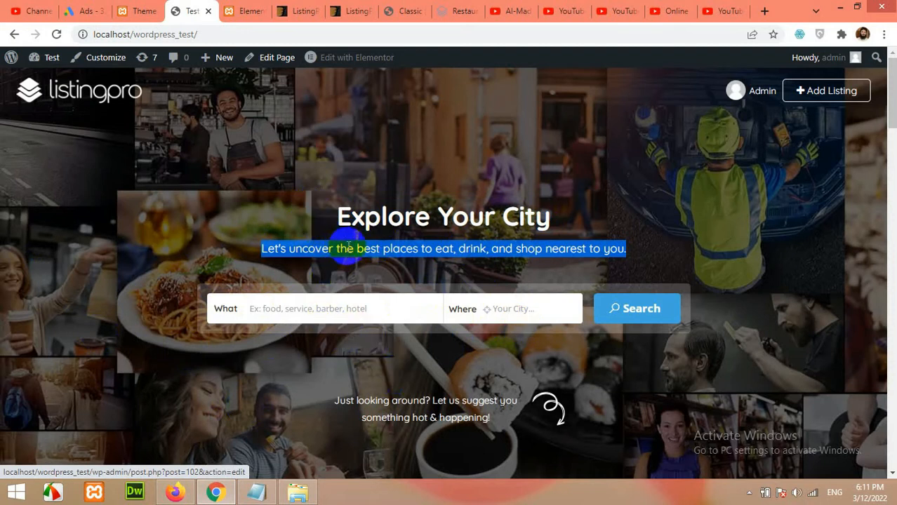
pyautogui.click(139, 11)
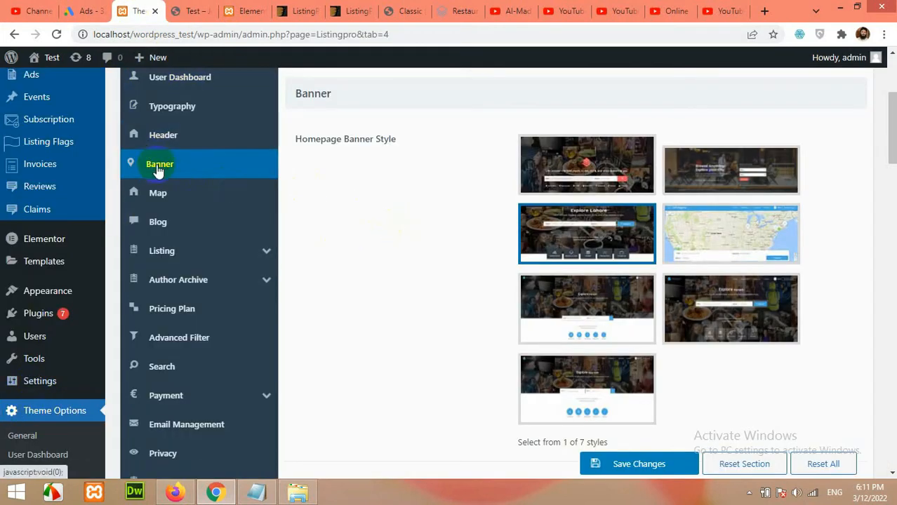
pyautogui.scroll(2, 478, 249)
pyautogui.scroll(-2, 457, 253)
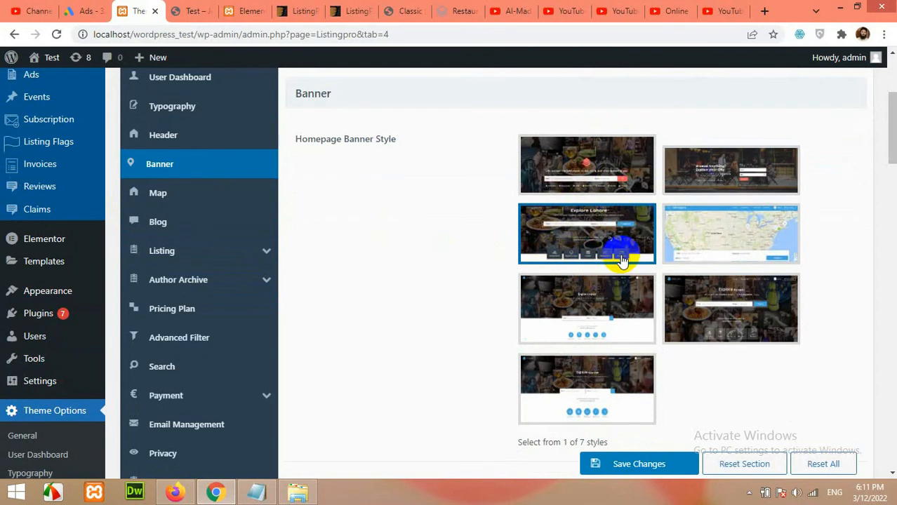
pyautogui.click(197, 11)
pyautogui.scroll(-3, 384, 195)
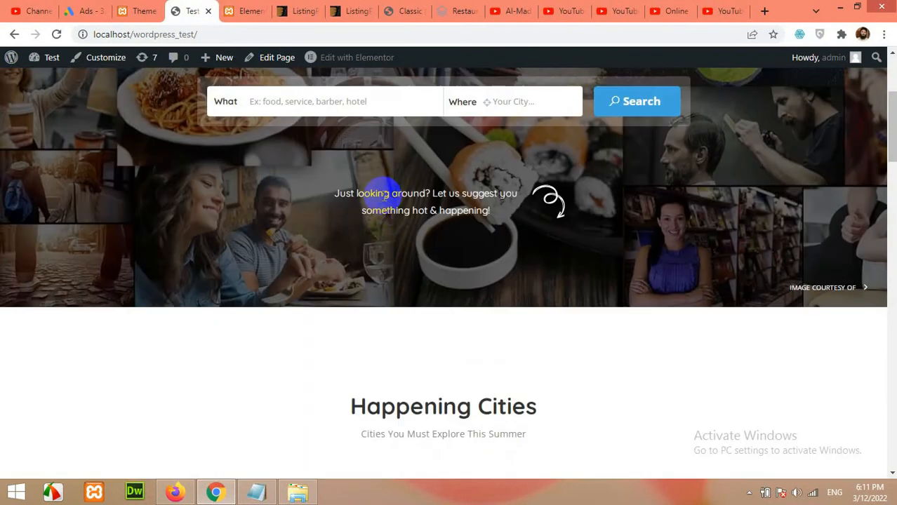
pyautogui.scroll(-1, 449, 257)
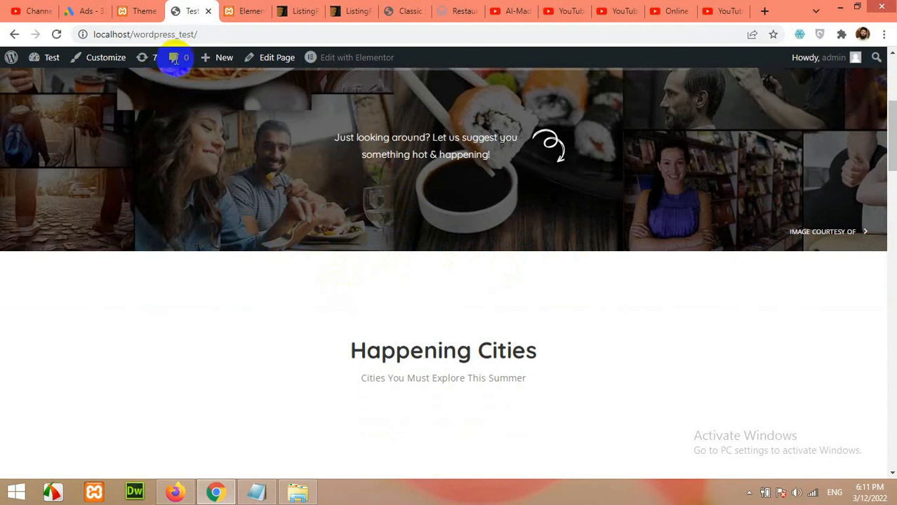
# In the theme's banner options, add Arts & Entertainment, Automotive and Beauty & Spa to the banner's Listing Categories.
pyautogui.click(146, 7)
pyautogui.scroll(-15, 379, 308)
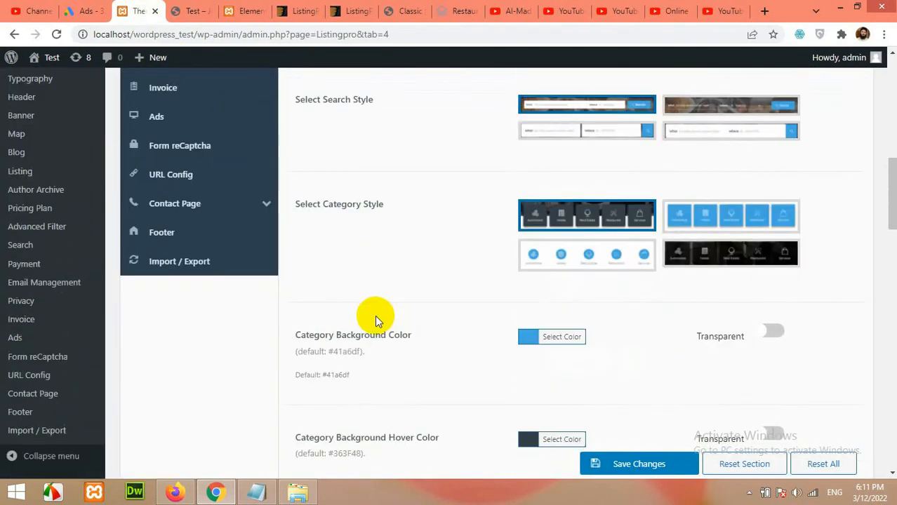
pyautogui.scroll(-10, 370, 305)
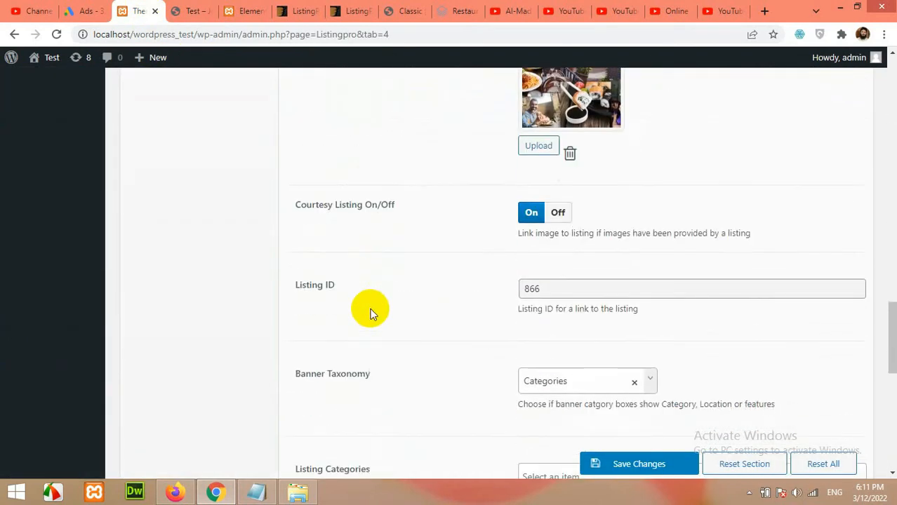
pyautogui.scroll(2, 370, 308)
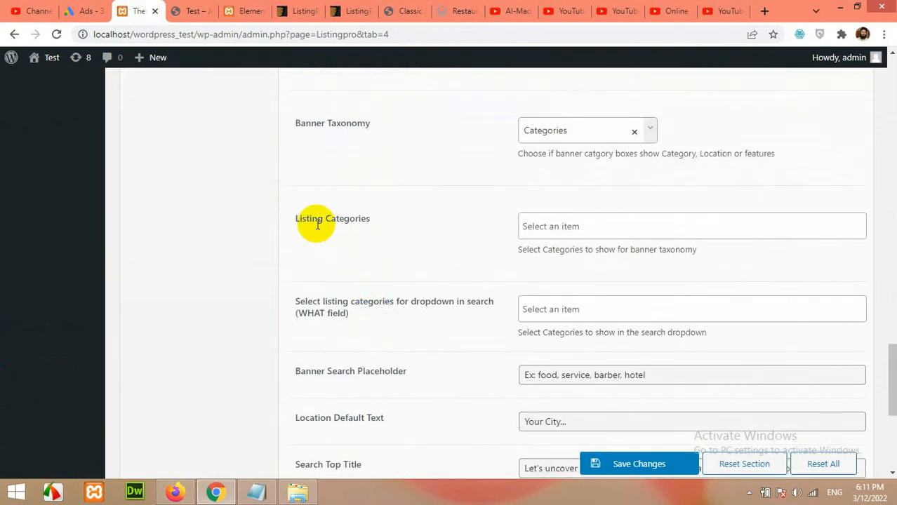
pyautogui.click(541, 228)
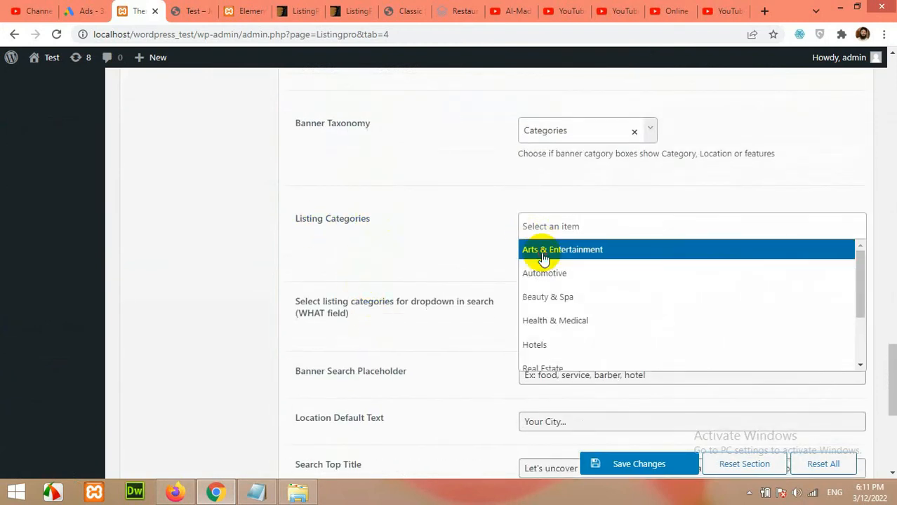
pyautogui.click(537, 251)
pyautogui.click(631, 225)
pyautogui.click(617, 273)
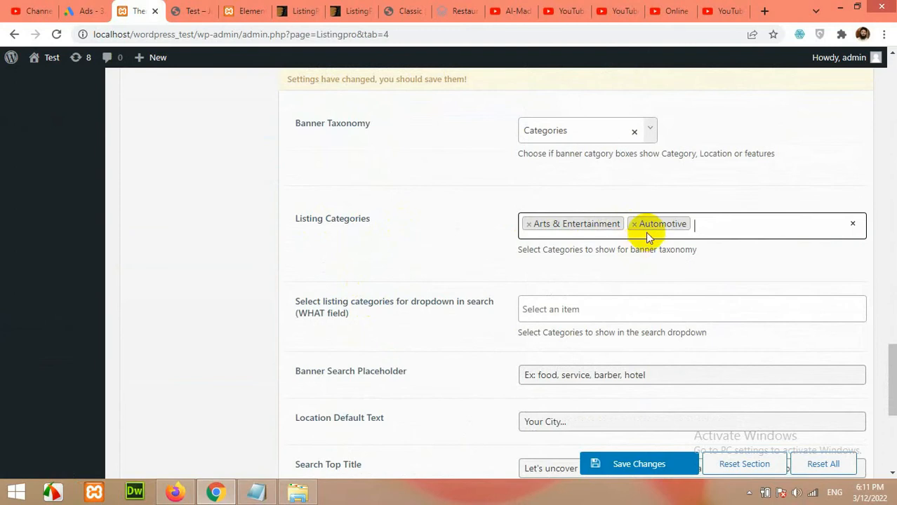
pyautogui.click(696, 223)
pyautogui.click(604, 297)
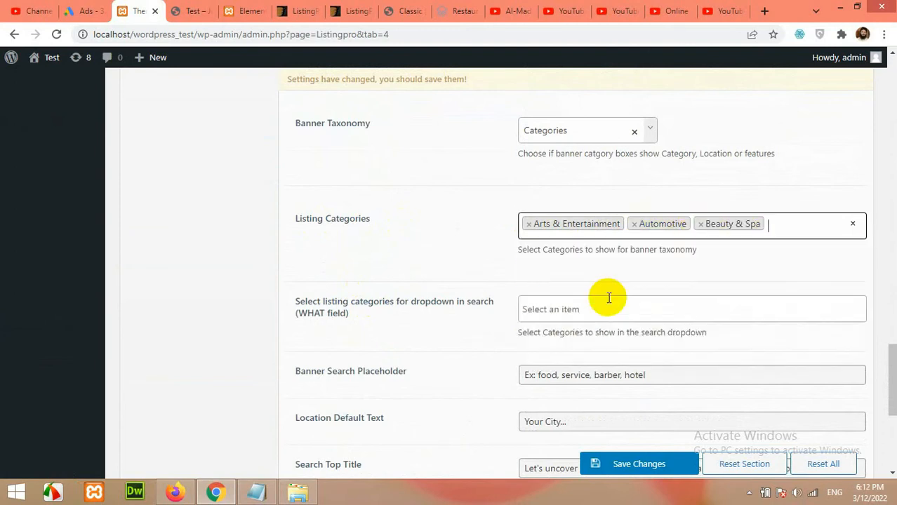
# Save the banner settings and reload the homepage to check the category boxes under the banner.
pyautogui.click(652, 473)
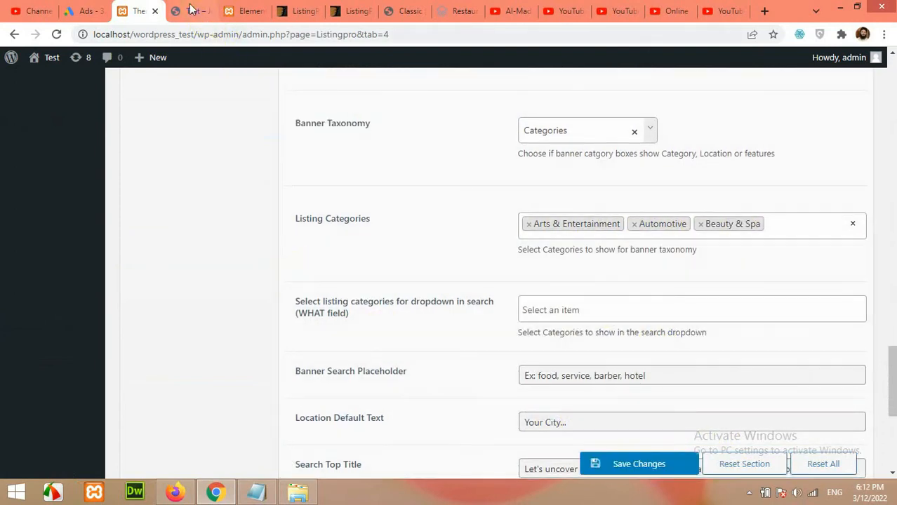
pyautogui.click(191, 10)
pyautogui.click(57, 34)
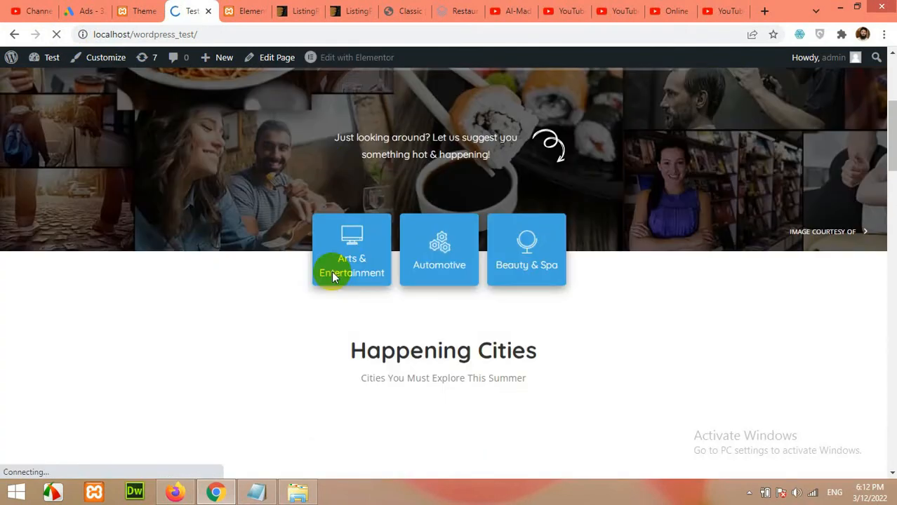
# Add Health & Medical and Hotels to the banner's Listing Categories in the theme options.
pyautogui.click(156, 11)
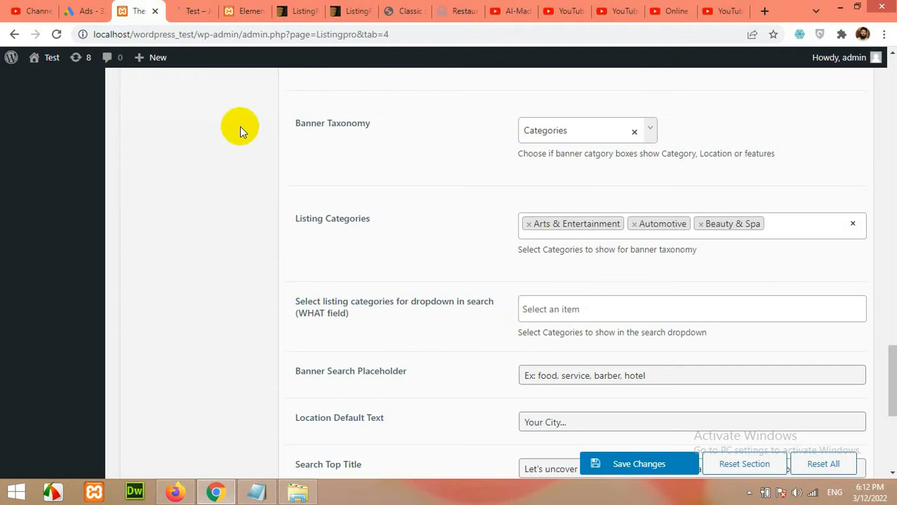
pyautogui.click(772, 230)
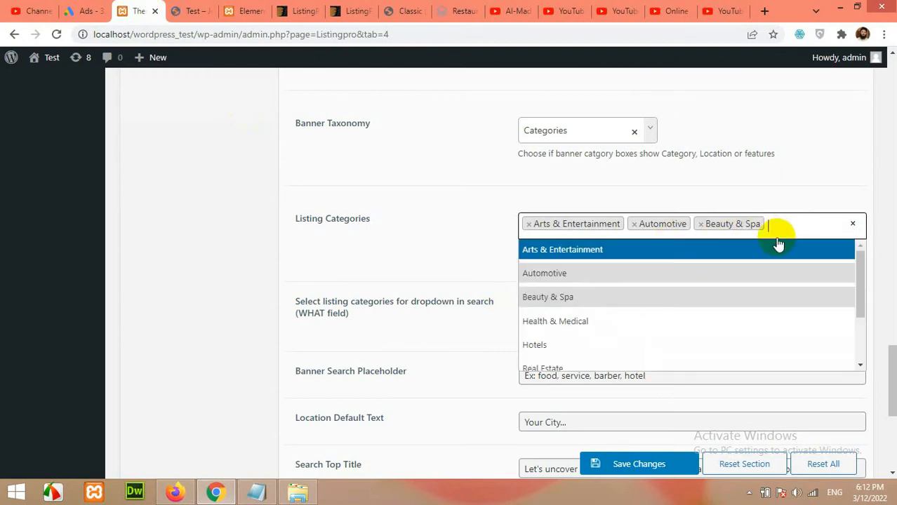
pyautogui.click(698, 321)
pyautogui.click(790, 246)
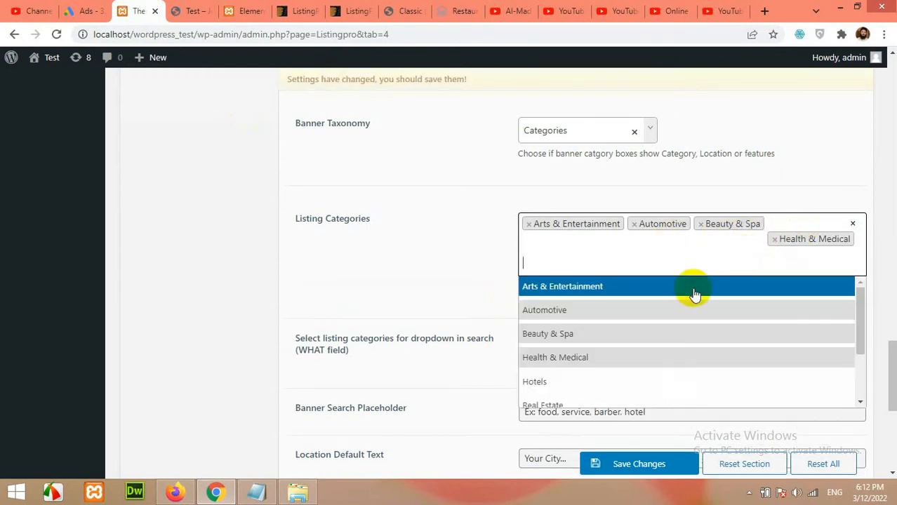
pyautogui.click(576, 382)
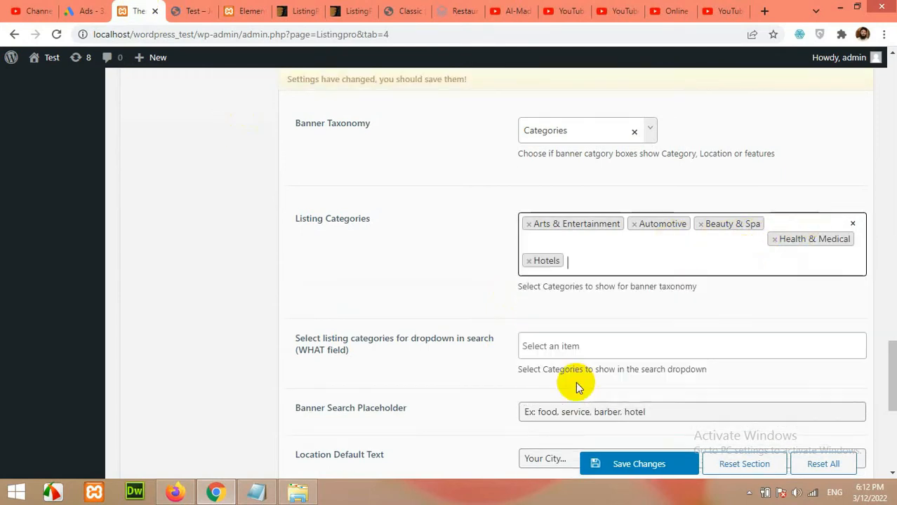
# Save the extended Listing Categories selection and refresh the homepage to view the additional category boxes.
pyautogui.click(658, 466)
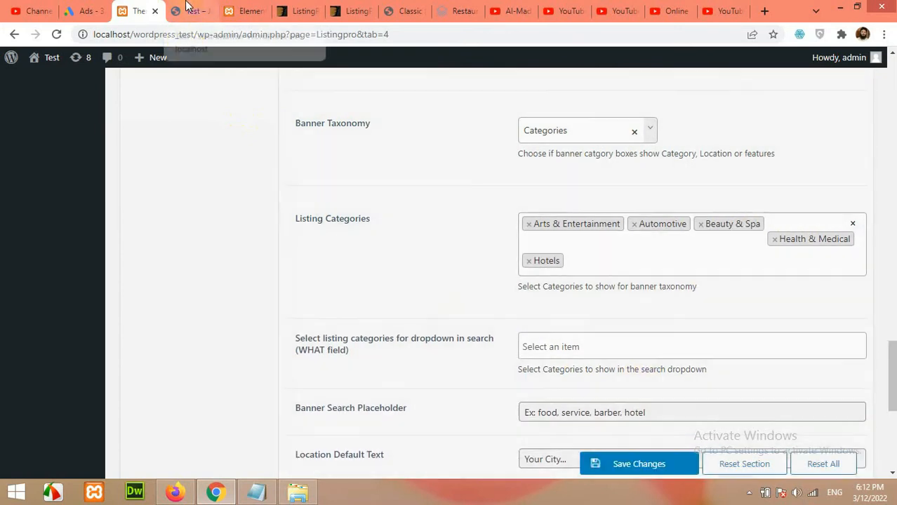
pyautogui.click(190, 11)
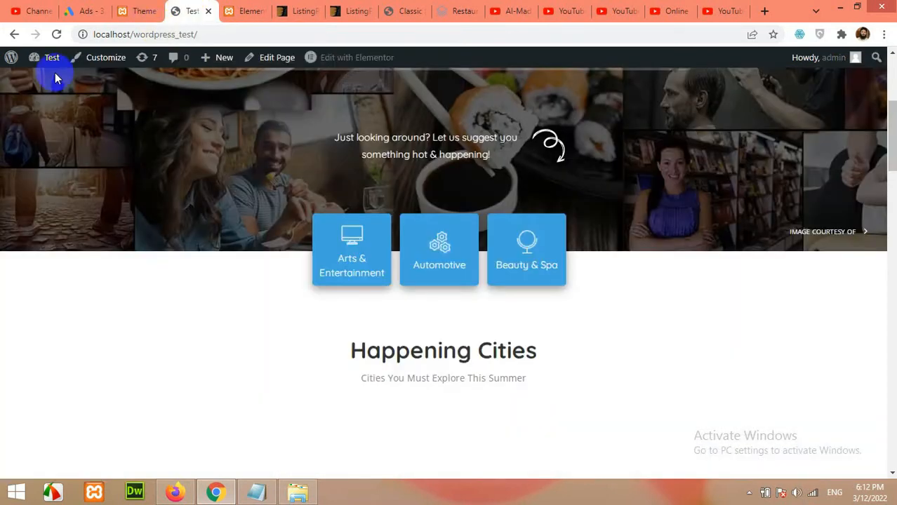
pyautogui.click(54, 34)
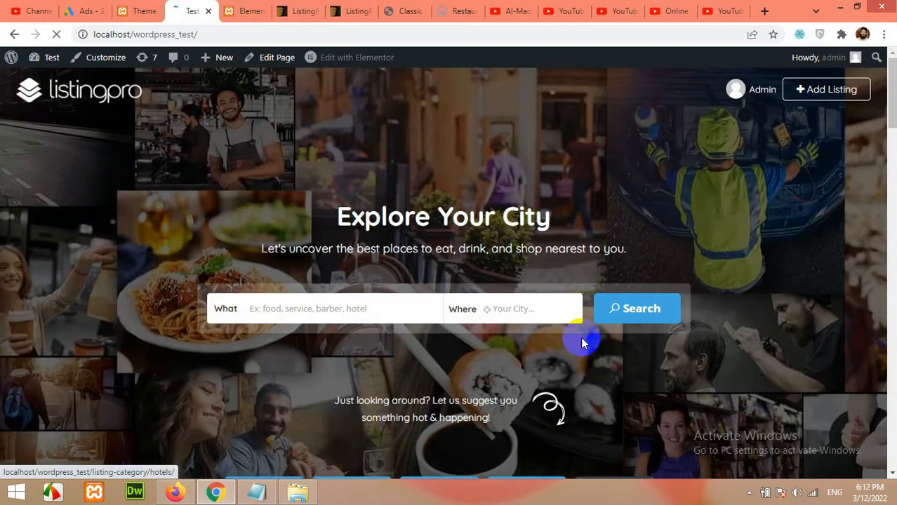
# Review the homepage banner's title and subtitle, and the banner, search and category style choices in the theme options.
pyautogui.moveTo(339, 216); pyautogui.dragTo(567, 225)
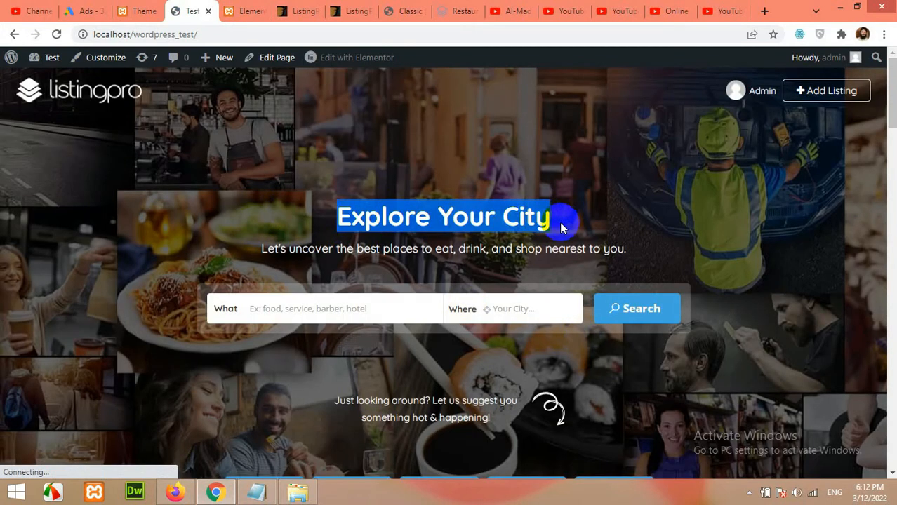
pyautogui.click(259, 251)
pyautogui.moveTo(275, 250); pyautogui.dragTo(286, 251)
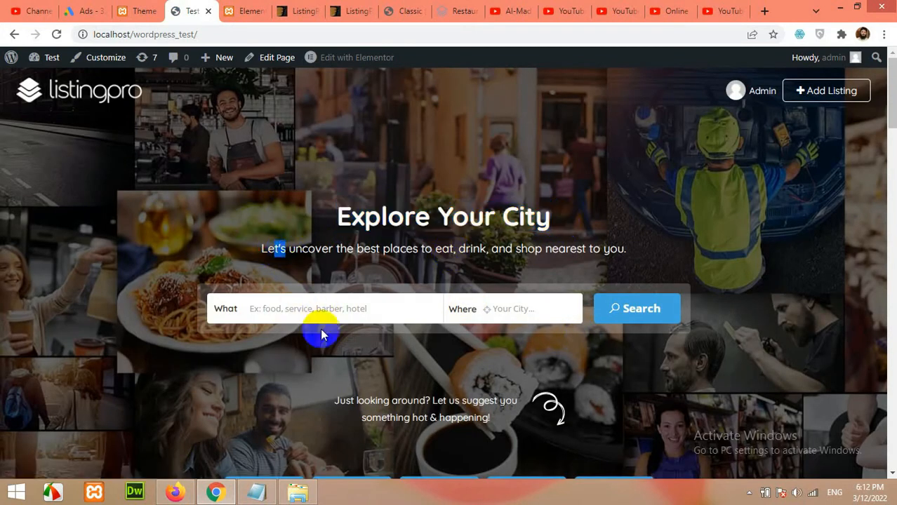
pyautogui.click(134, 9)
pyautogui.scroll(10, 406, 293)
pyautogui.scroll(15, 404, 299)
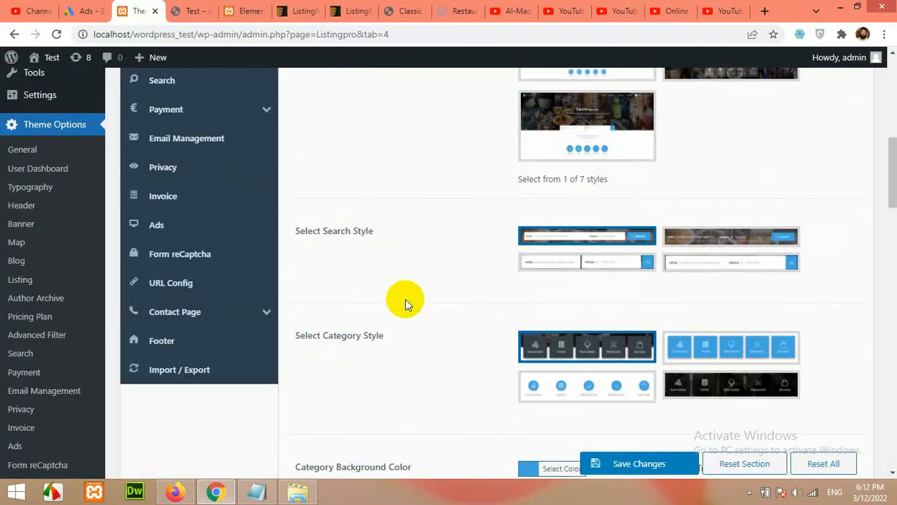
pyautogui.scroll(-5, 404, 298)
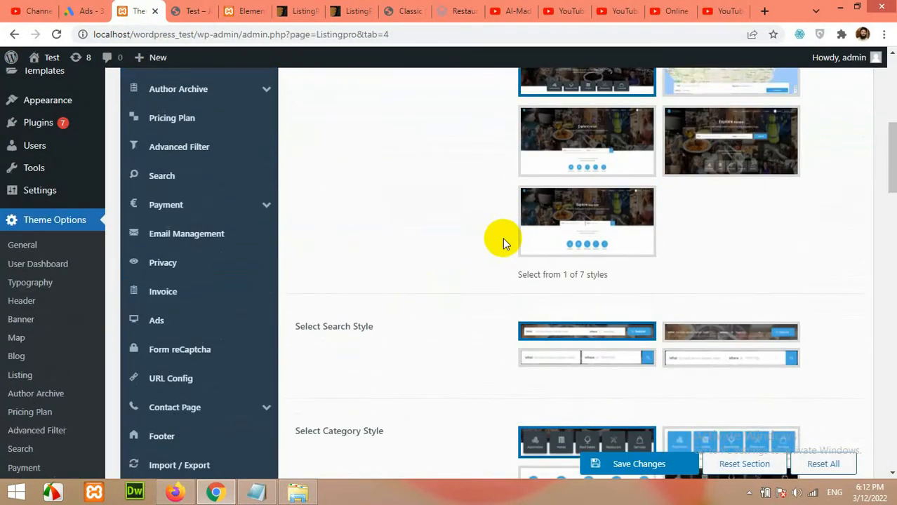
pyautogui.scroll(-3, 480, 259)
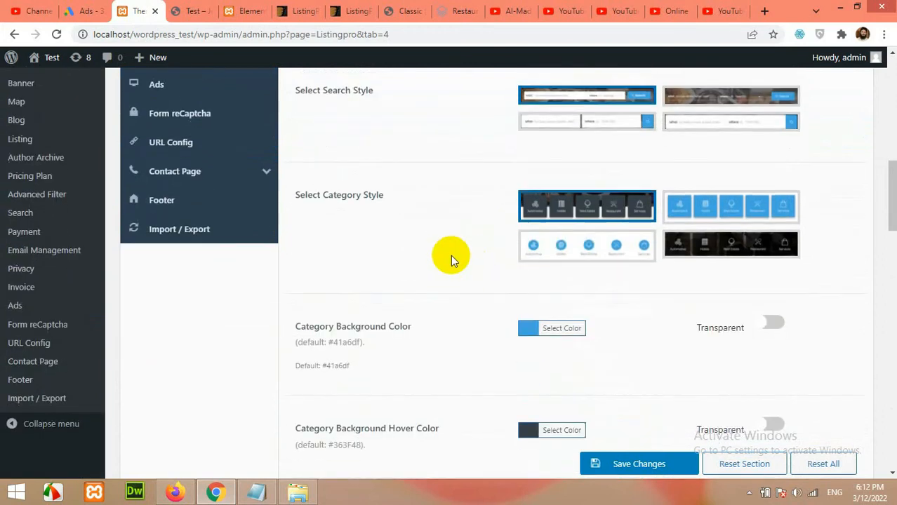
pyautogui.scroll(1, 449, 254)
pyautogui.scroll(2, 449, 254)
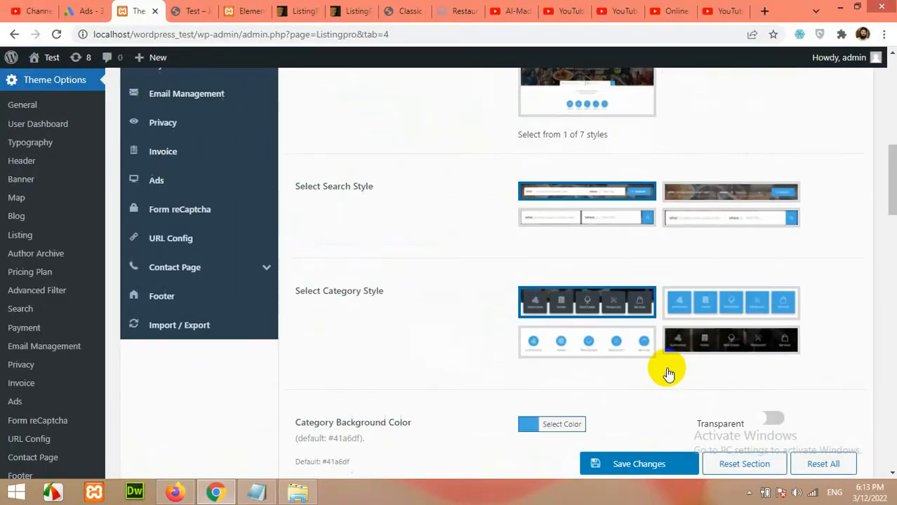
# Compare the category background, hover and text color options with the homepage boxes, and examine the banner height, opacity, background type and image settings.
pyautogui.scroll(-4, 646, 323)
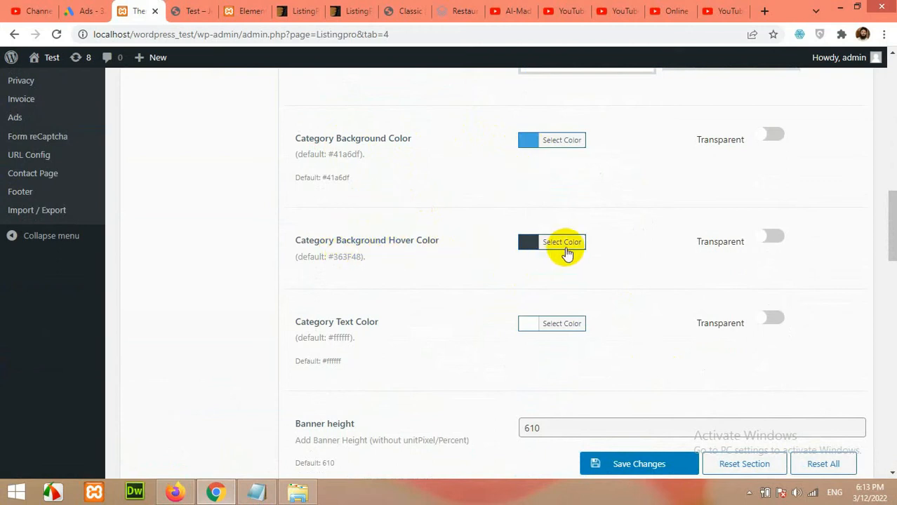
pyautogui.click(191, 10)
pyautogui.scroll(-3, 377, 236)
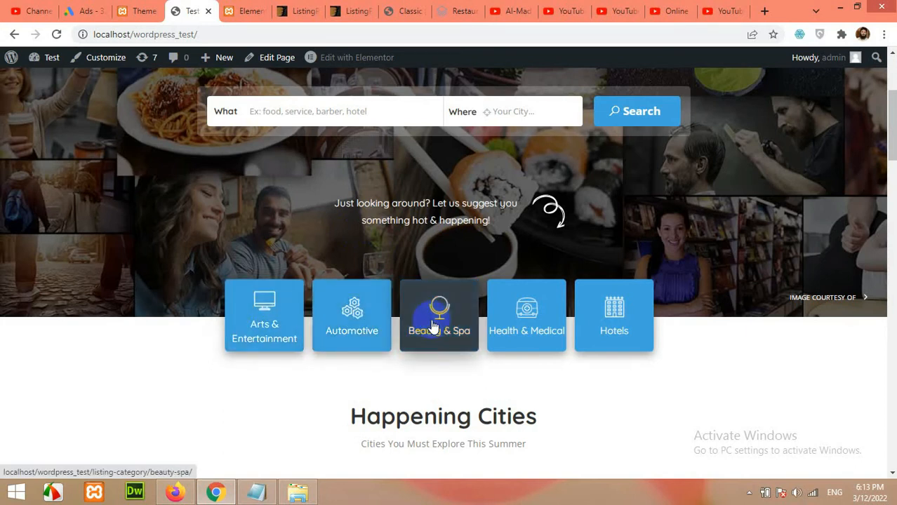
pyautogui.click(137, 10)
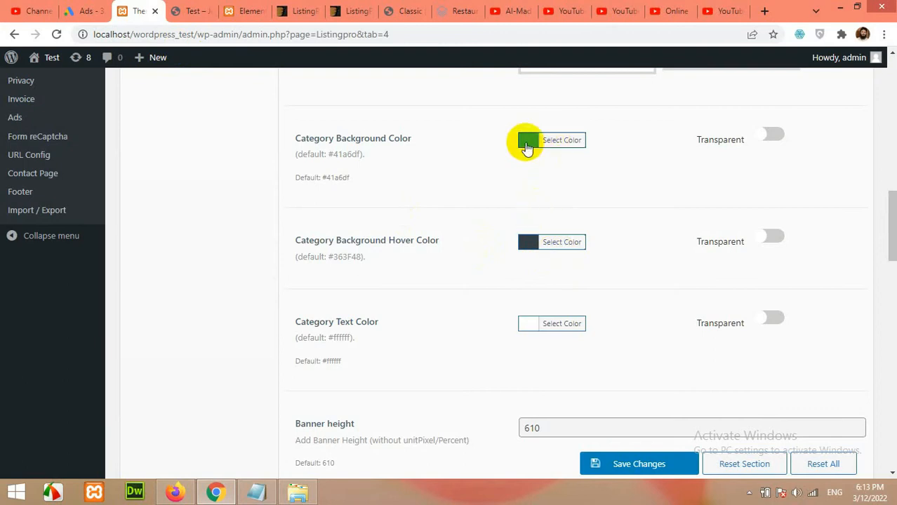
pyautogui.scroll(-2, 526, 249)
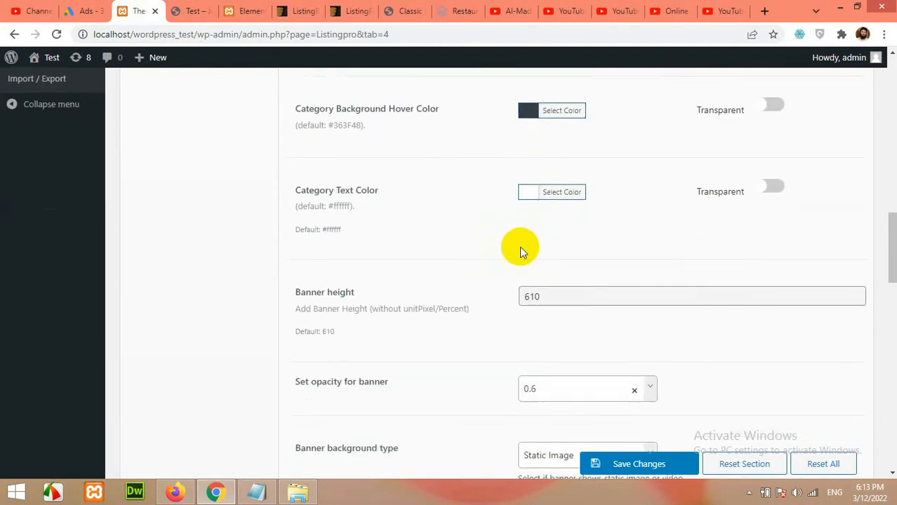
pyautogui.click(188, 11)
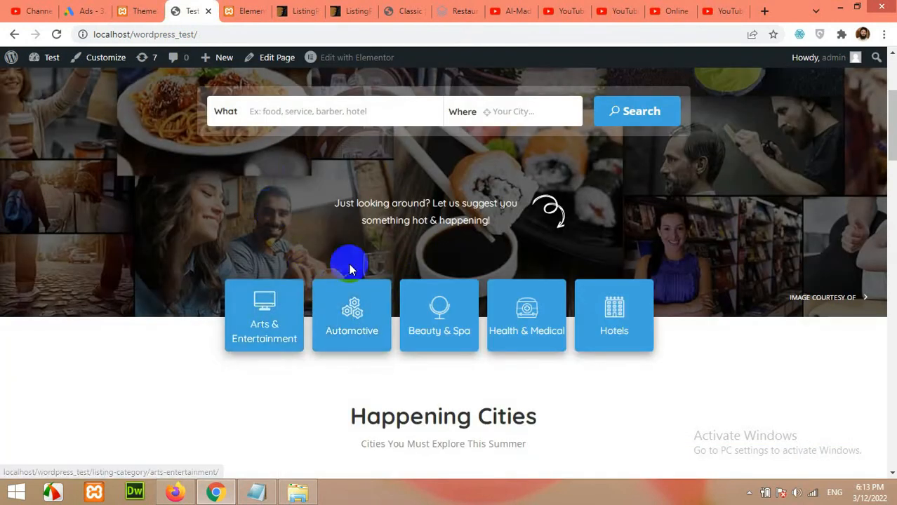
pyautogui.click(143, 11)
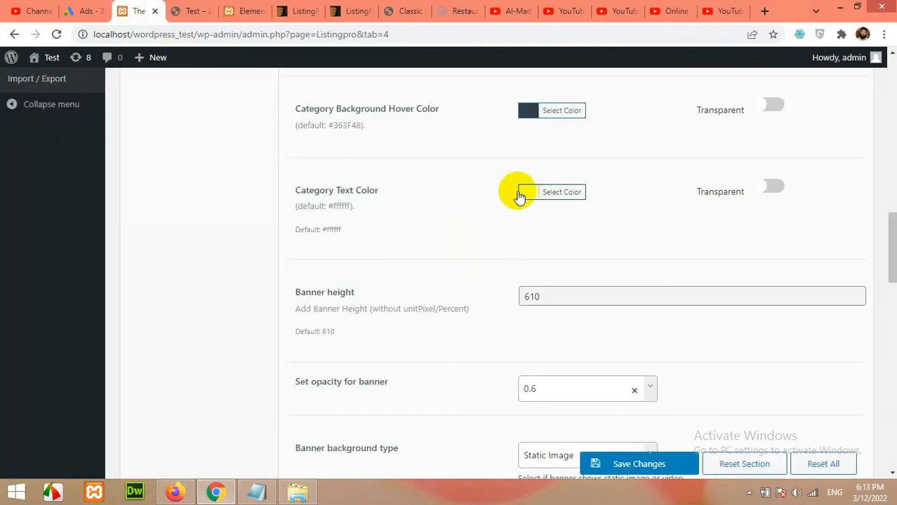
pyautogui.scroll(-1, 481, 293)
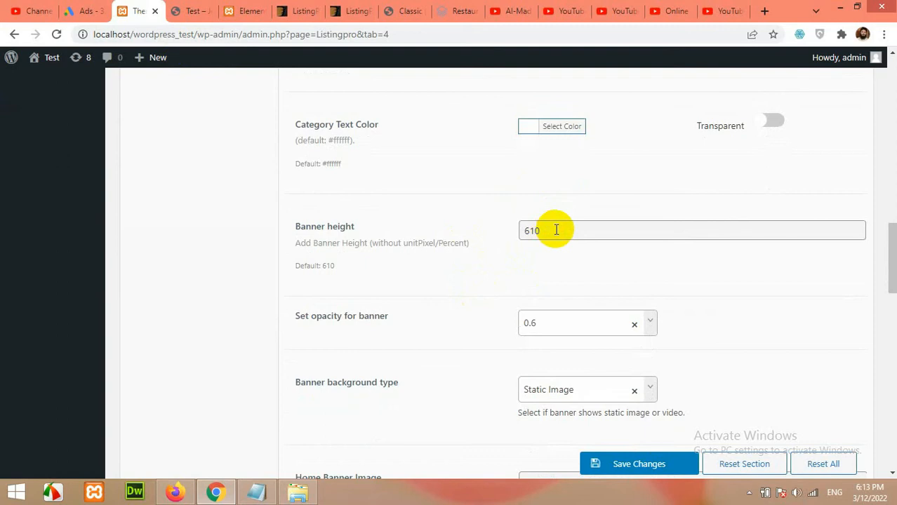
pyautogui.scroll(-1, 411, 331)
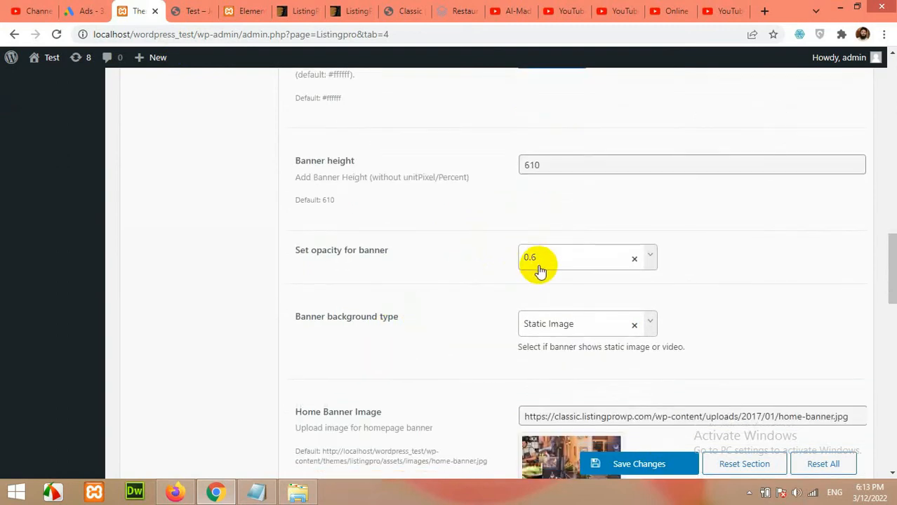
pyautogui.scroll(-2, 408, 309)
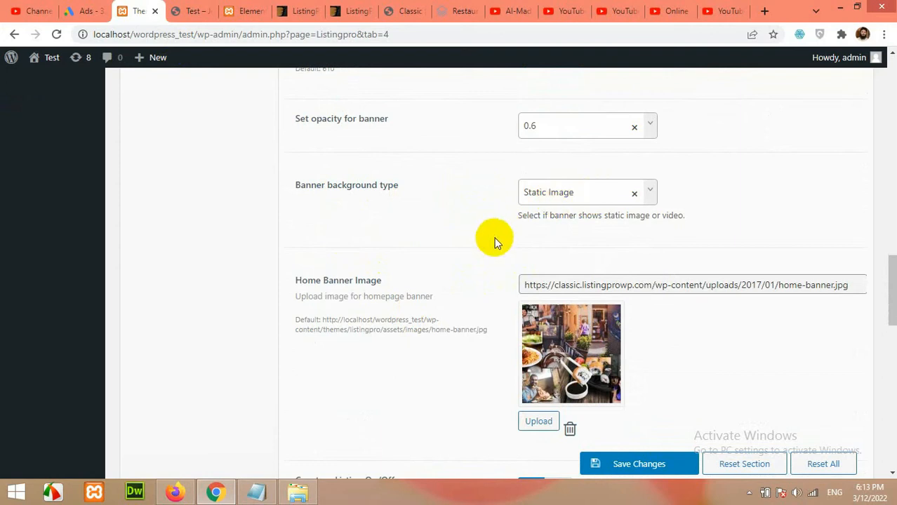
# Review the Static Image and Video Banner background type choices, and check the current banner image on the homepage.
pyautogui.click(649, 193)
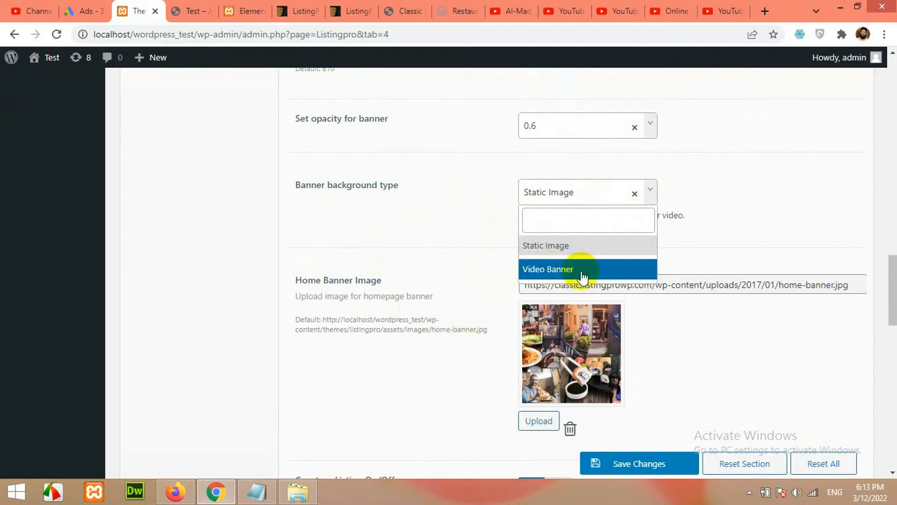
pyautogui.click(721, 185)
pyautogui.scroll(-1, 721, 186)
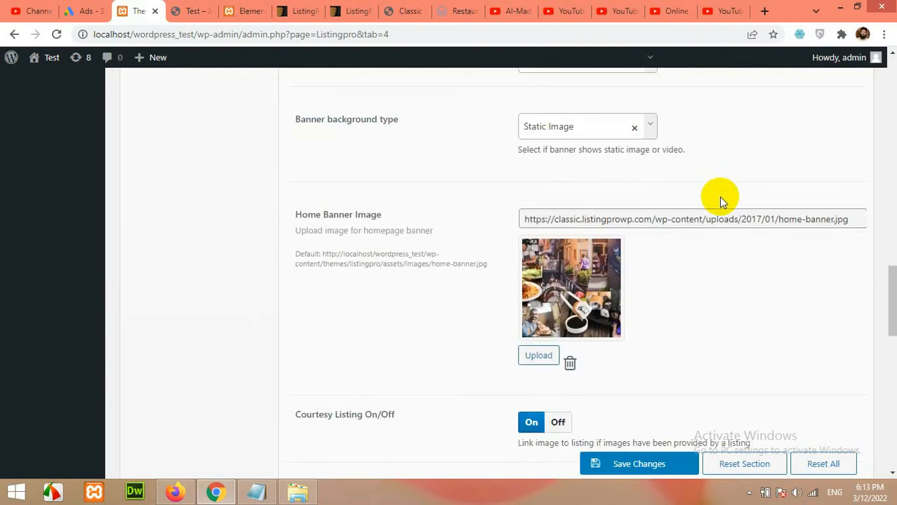
pyautogui.click(207, 7)
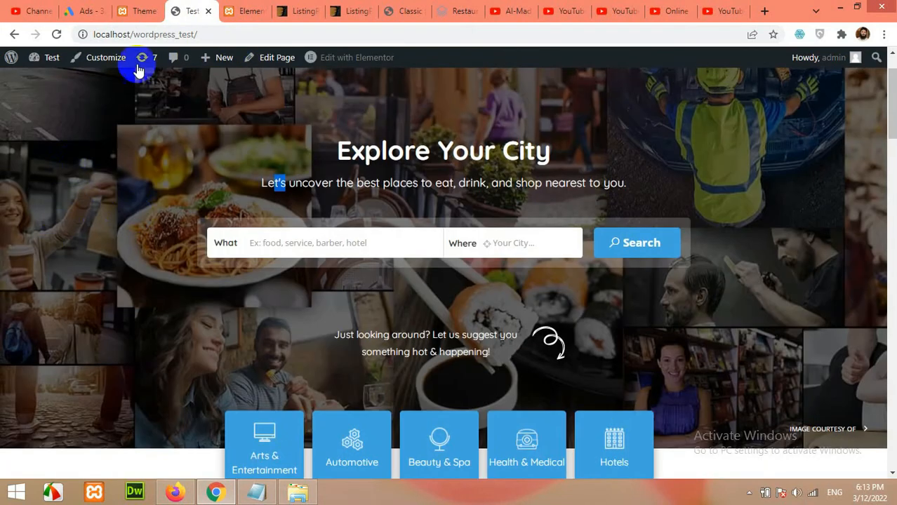
pyautogui.click(139, 10)
# Browse the media library for a Home Banner Image, close it without selecting one, and view the homepage banner.
pyautogui.click(538, 357)
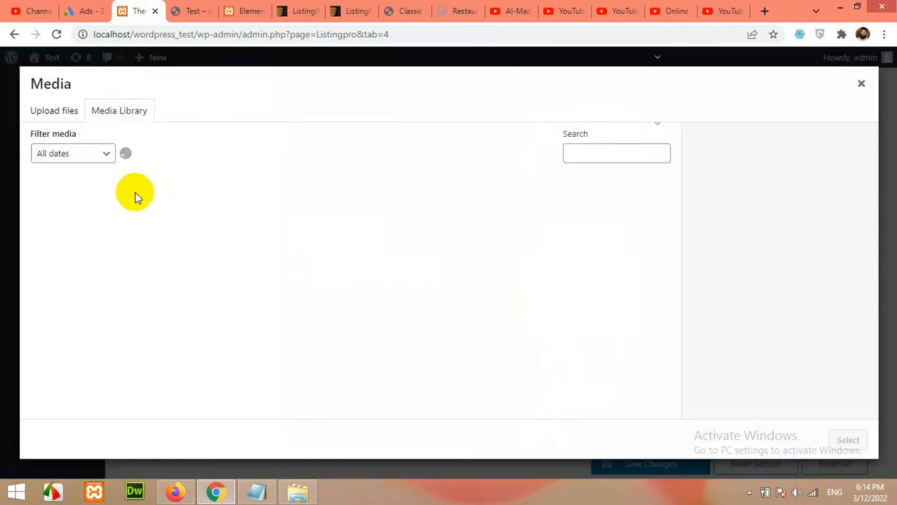
pyautogui.scroll(-9, 379, 316)
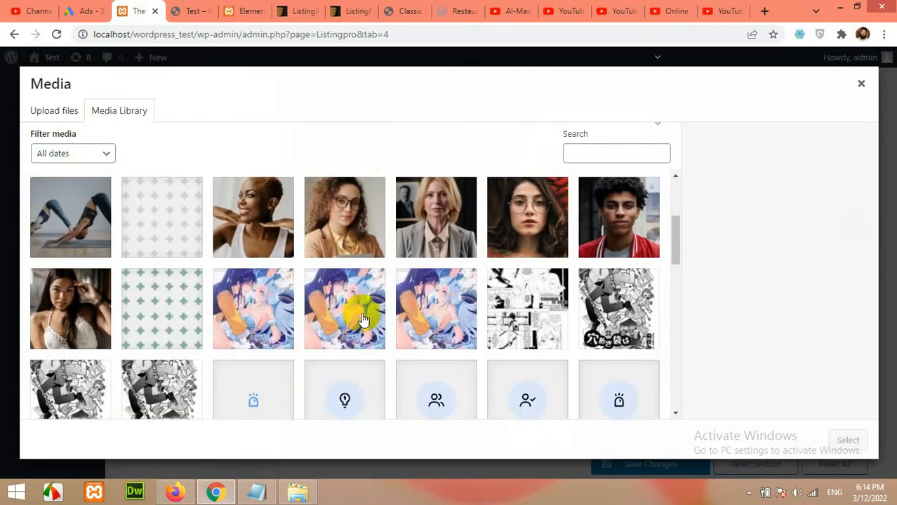
pyautogui.scroll(-5, 376, 326)
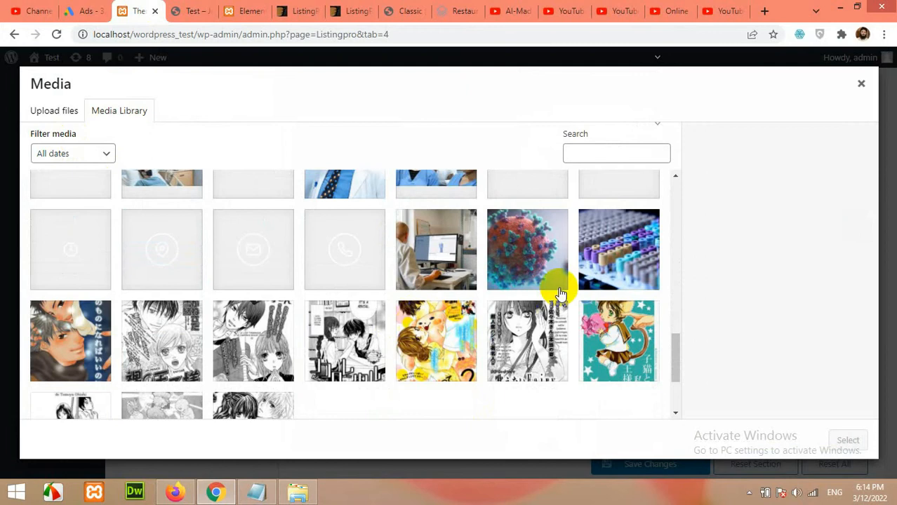
pyautogui.scroll(10, 397, 314)
pyautogui.scroll(2, 390, 310)
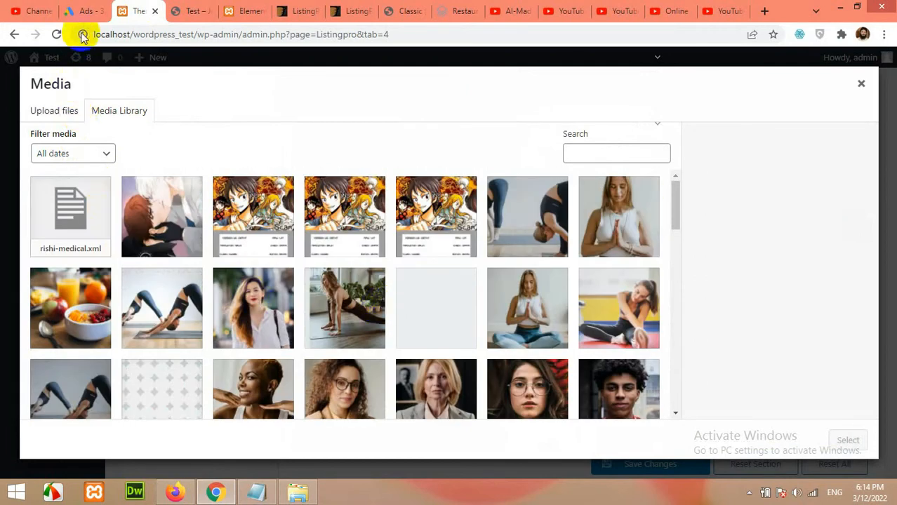
pyautogui.click(860, 85)
pyautogui.click(189, 11)
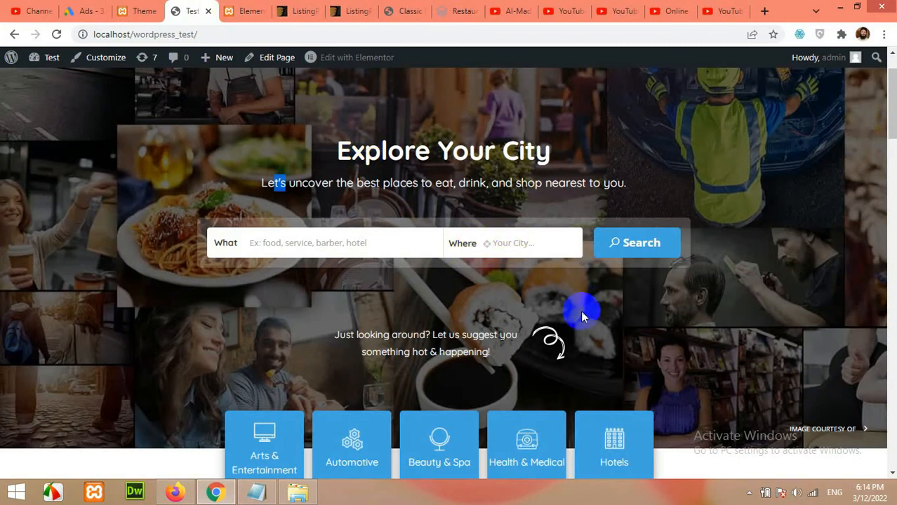
pyautogui.scroll(1, 423, 120)
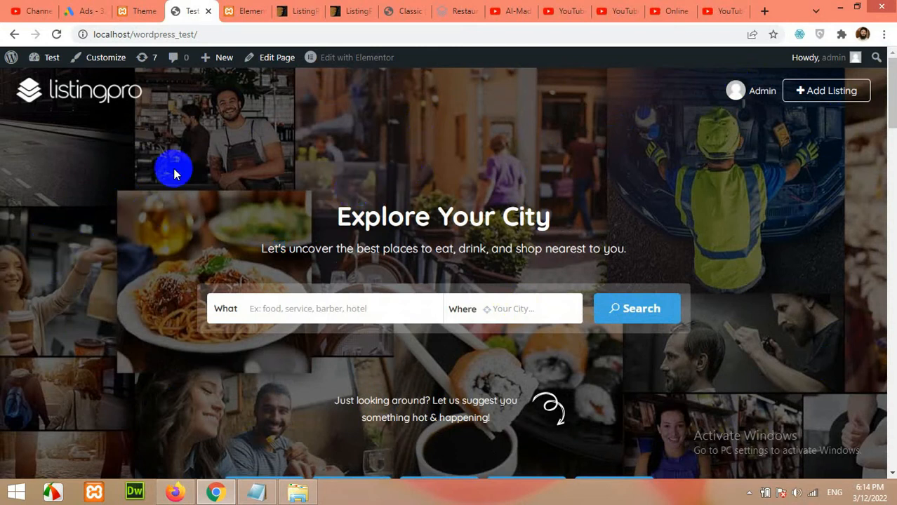
# Review the Courtesy Listing, Listing ID and Banner Taxonomy settings in the theme options, including the available taxonomy choices.
pyautogui.click(163, 7)
pyautogui.scroll(-3, 494, 367)
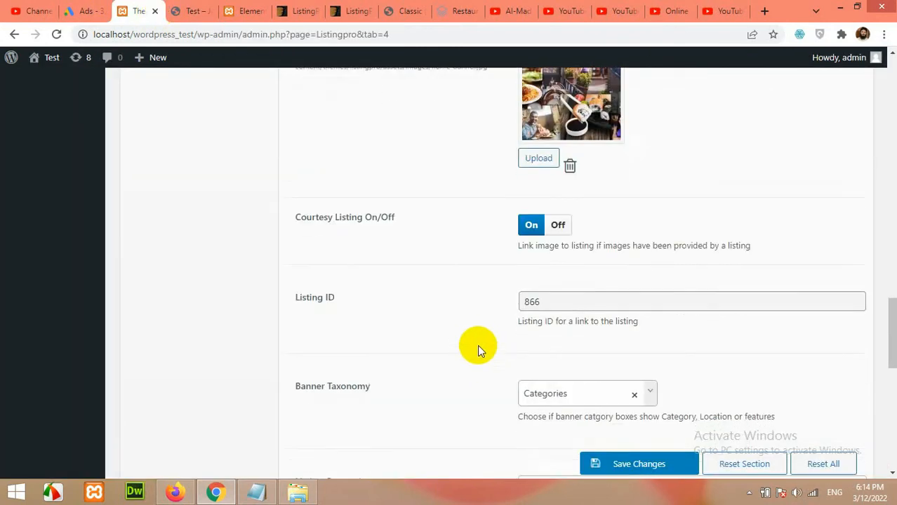
pyautogui.scroll(-2, 470, 331)
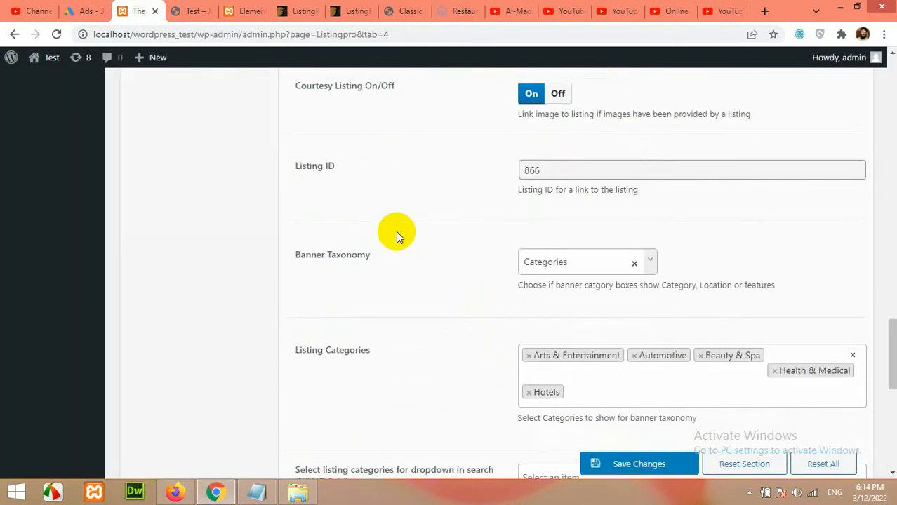
pyautogui.scroll(-2, 396, 231)
pyautogui.scroll(1, 411, 247)
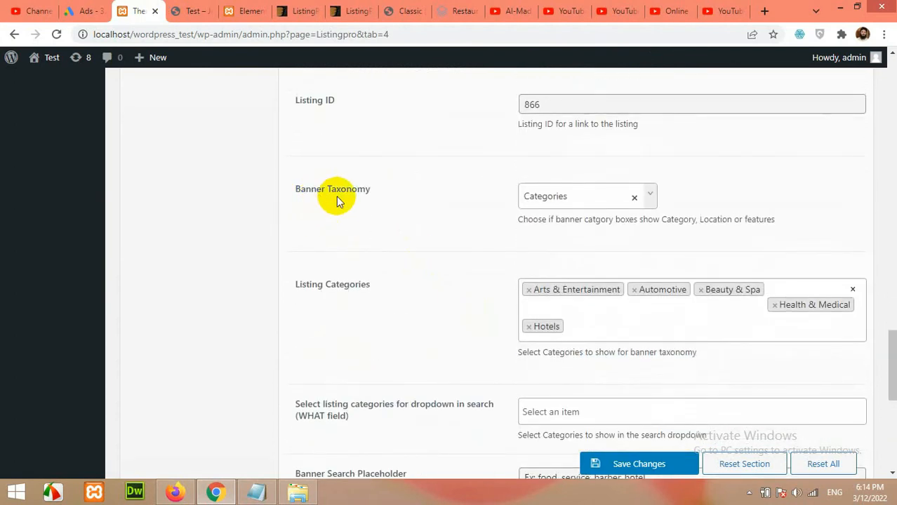
pyautogui.click(556, 207)
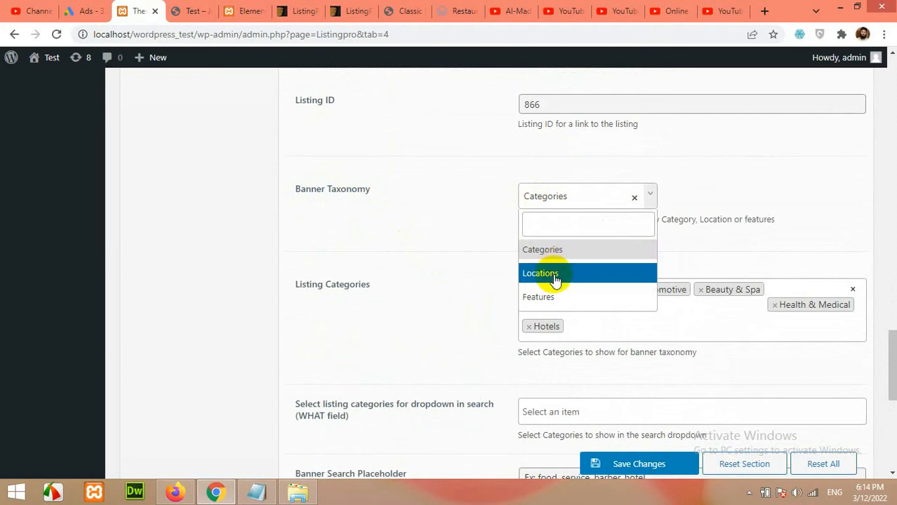
pyautogui.click(466, 198)
# Compare the Banner Taxonomy and Listing Categories selections with the category boxes on the homepage.
pyautogui.click(197, 10)
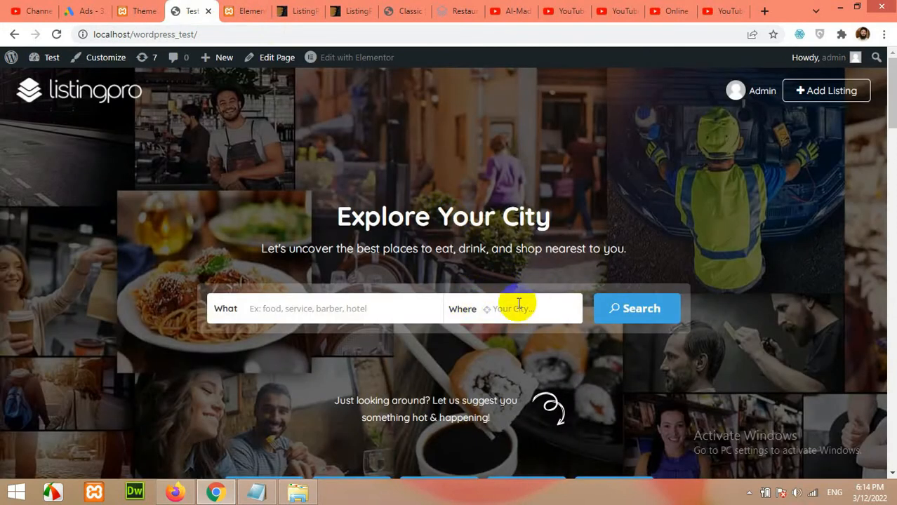
pyautogui.click(141, 11)
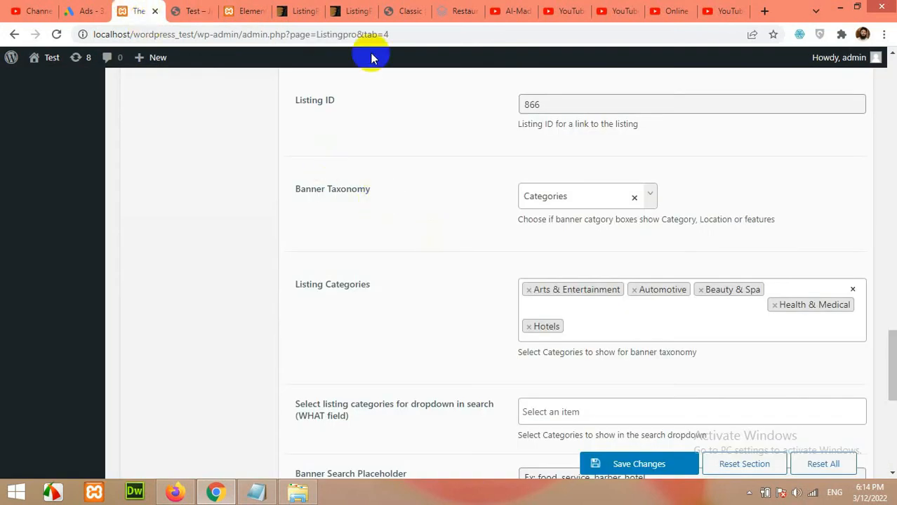
pyautogui.scroll(-1, 352, 302)
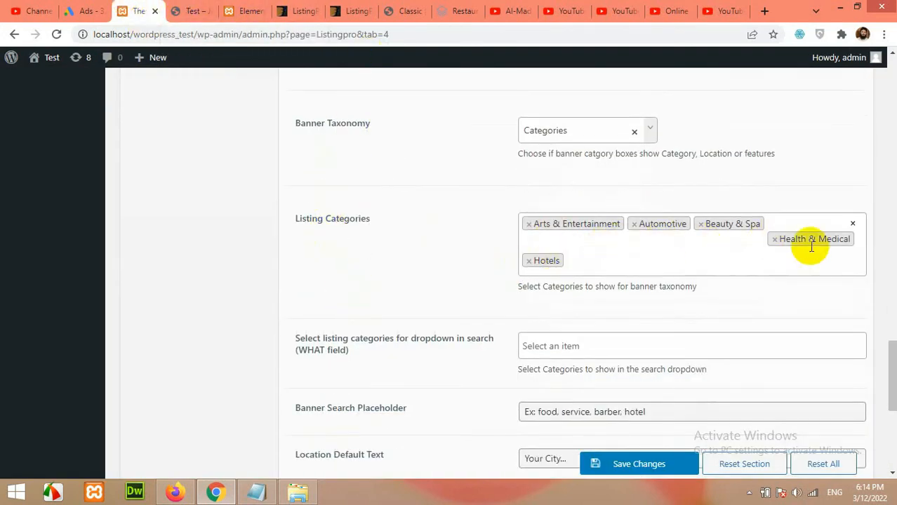
pyautogui.click(184, 11)
pyautogui.scroll(-3, 398, 333)
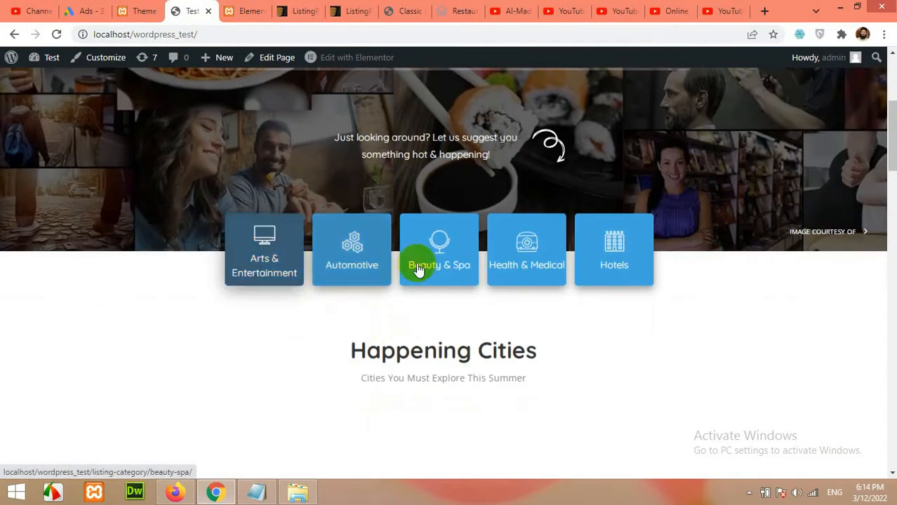
pyautogui.scroll(2, 627, 274)
pyautogui.click(137, 11)
pyautogui.scroll(-3, 354, 274)
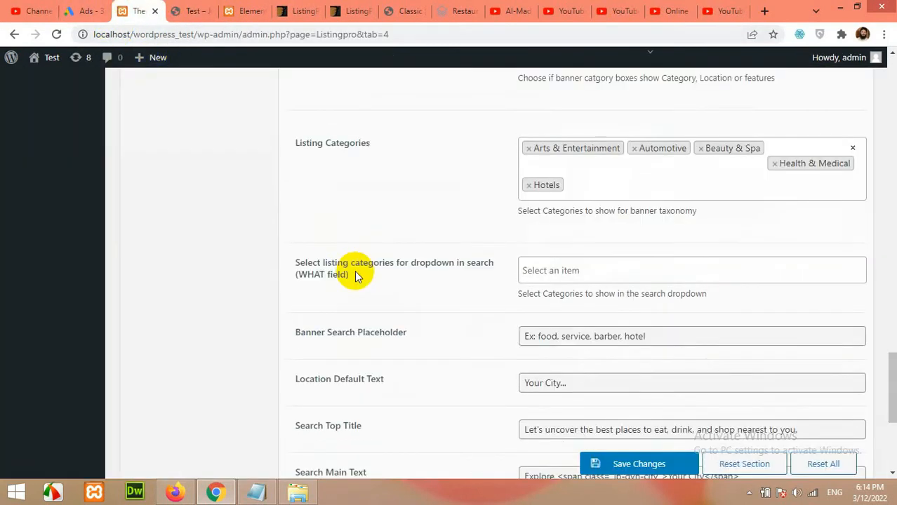
# Compare the Banner Search Placeholder and Location Default Text settings with the What and Where fields on the homepage.
pyautogui.scroll(1, 373, 293)
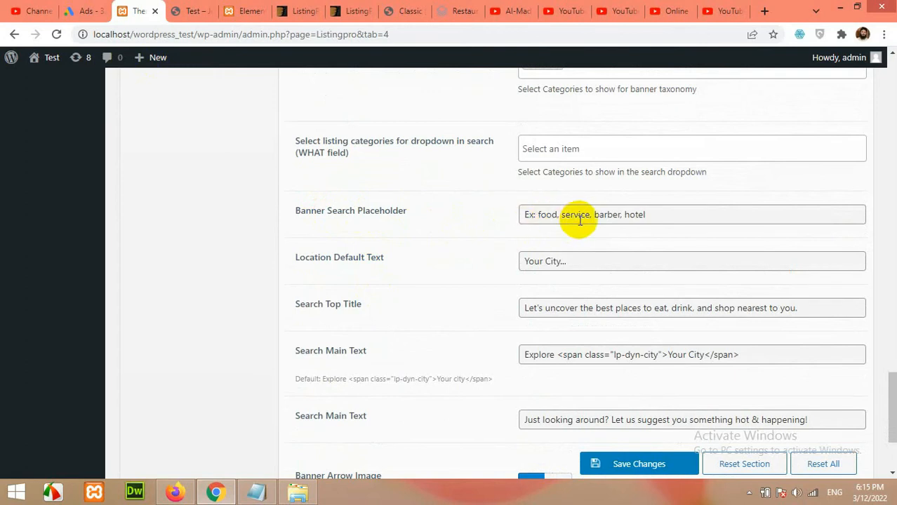
pyautogui.click(180, 14)
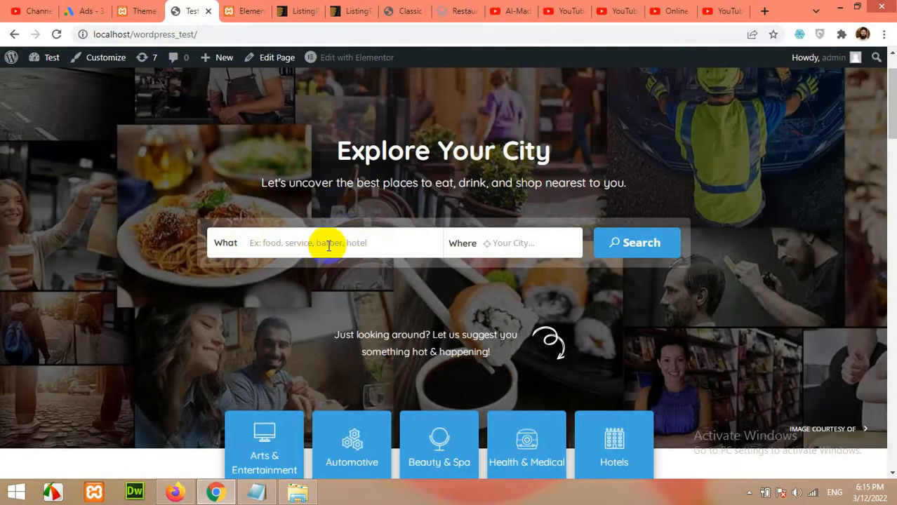
pyautogui.click(143, 8)
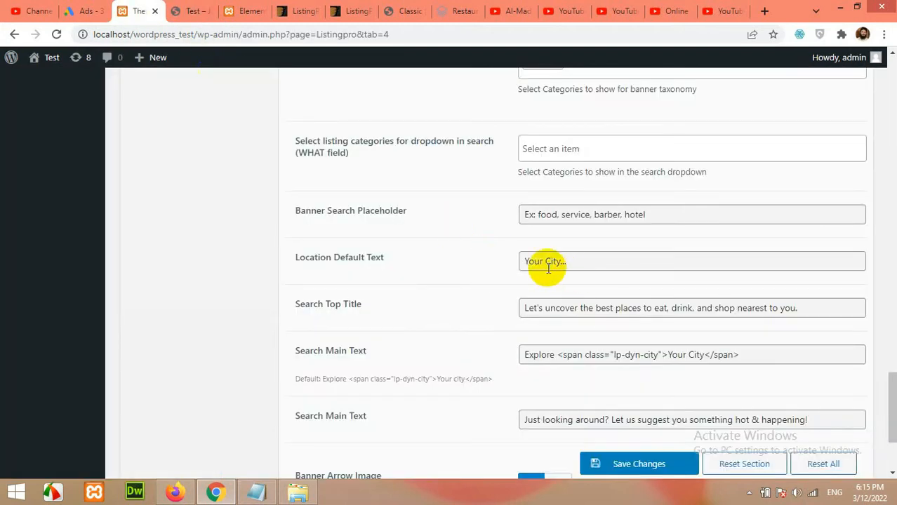
pyautogui.moveTo(577, 262); pyautogui.dragTo(521, 260)
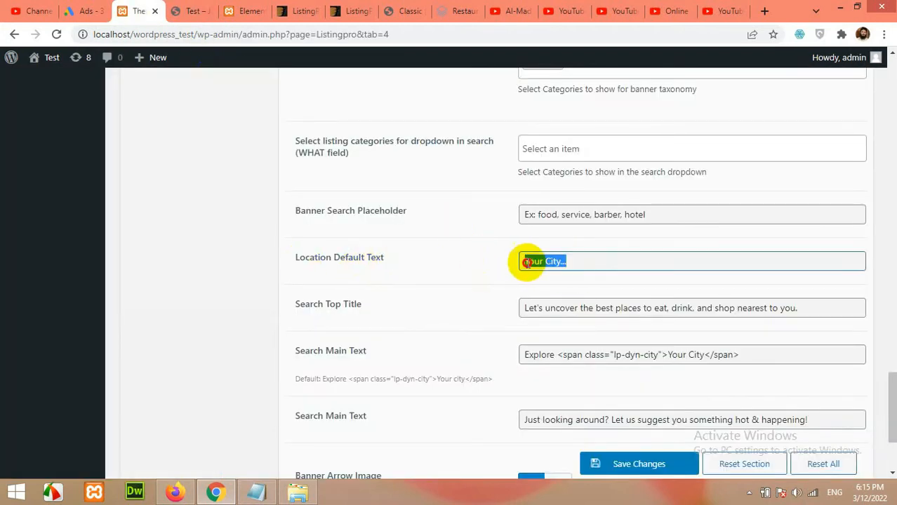
pyautogui.click(189, 11)
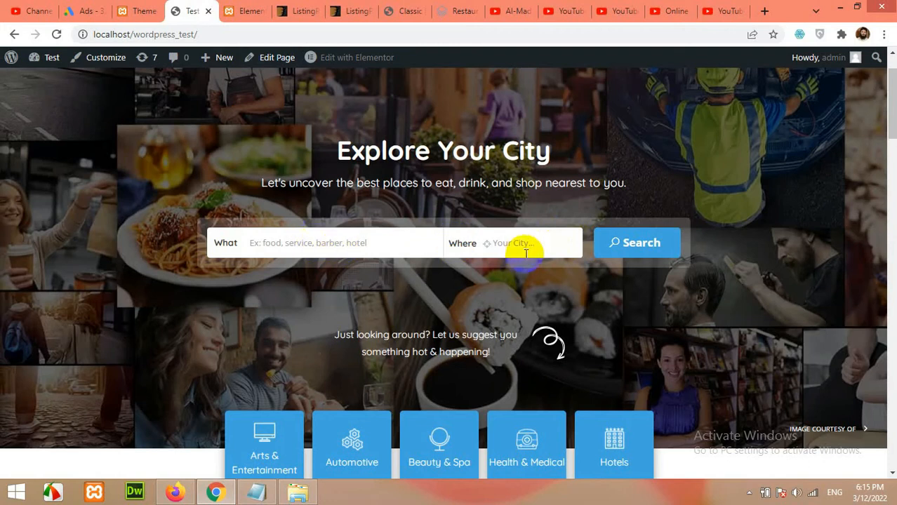
# Try "foo" and "au" in the homepage's What search field, and choose the Restaurant suggestion.
pyautogui.click(326, 244)
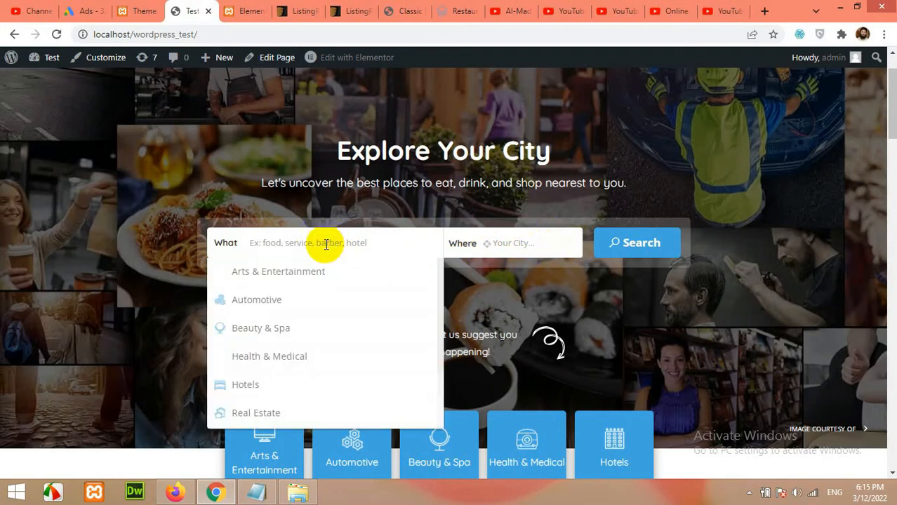
pyautogui.press('BackSpace')
pyautogui.press('BackSpace')
pyautogui.press('BackSpace')
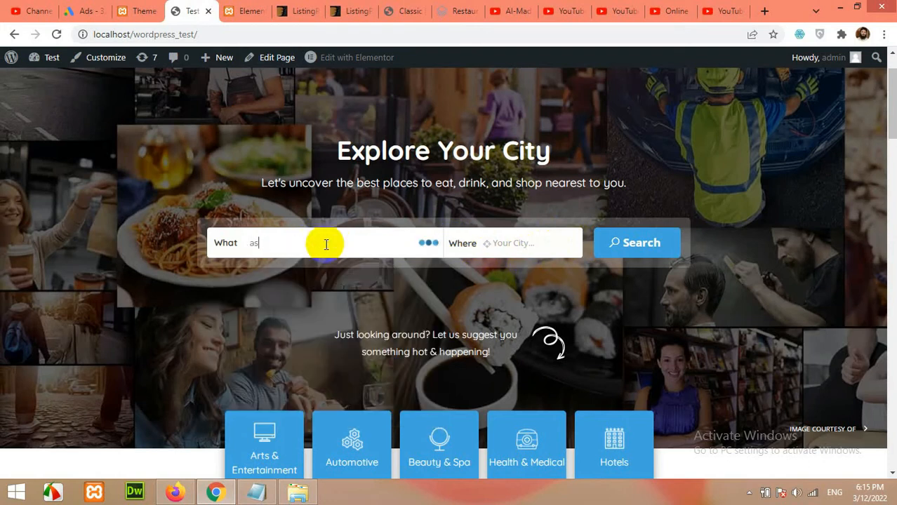
pyautogui.click(519, 247)
pyautogui.click(273, 244)
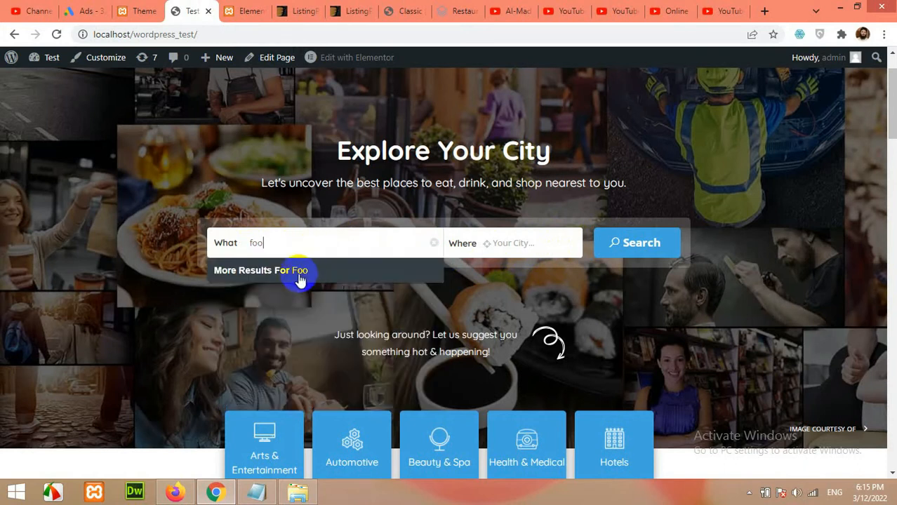
pyautogui.moveTo(298, 256); pyautogui.dragTo(237, 243)
pyautogui.press('BackSpace')
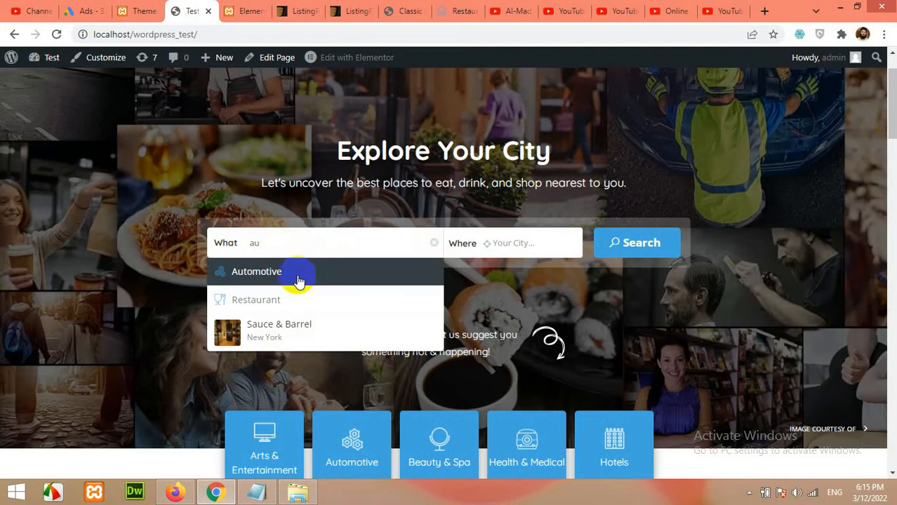
pyautogui.click(295, 302)
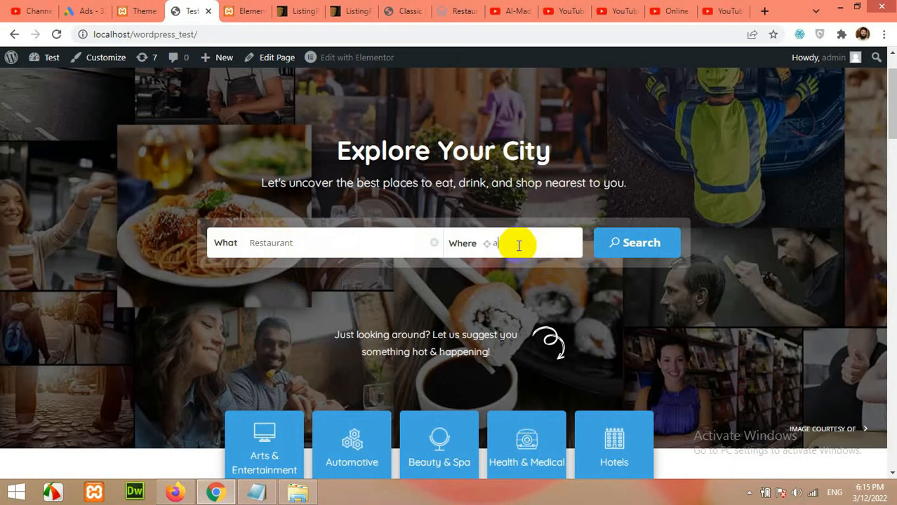
# Run the Restaurant search with the Where field empty, and examine the listing results and map.
pyautogui.click(520, 244)
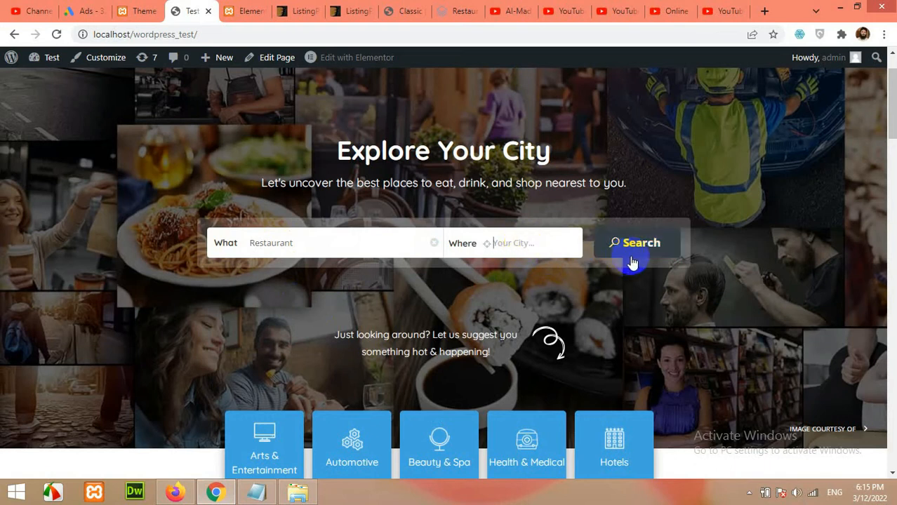
pyautogui.click(640, 252)
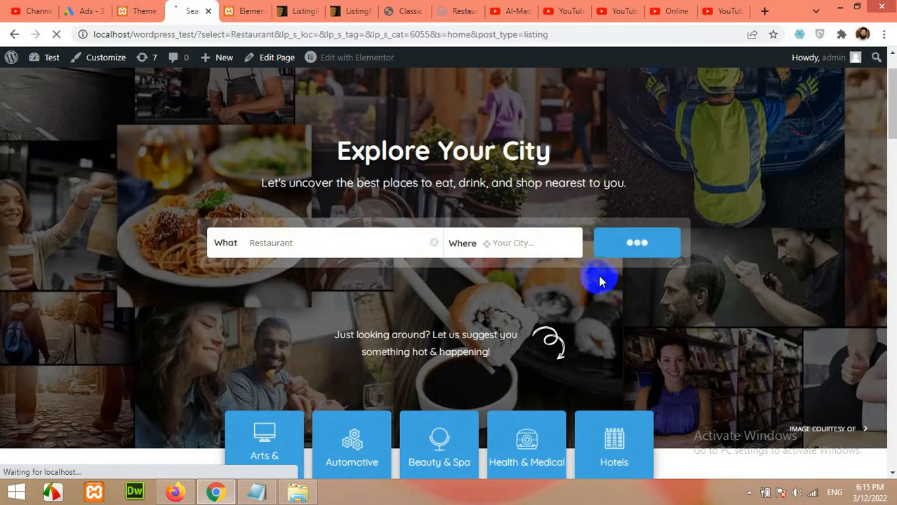
pyautogui.scroll(-5, 289, 288)
pyautogui.scroll(-5, 357, 304)
pyautogui.scroll(11, 419, 316)
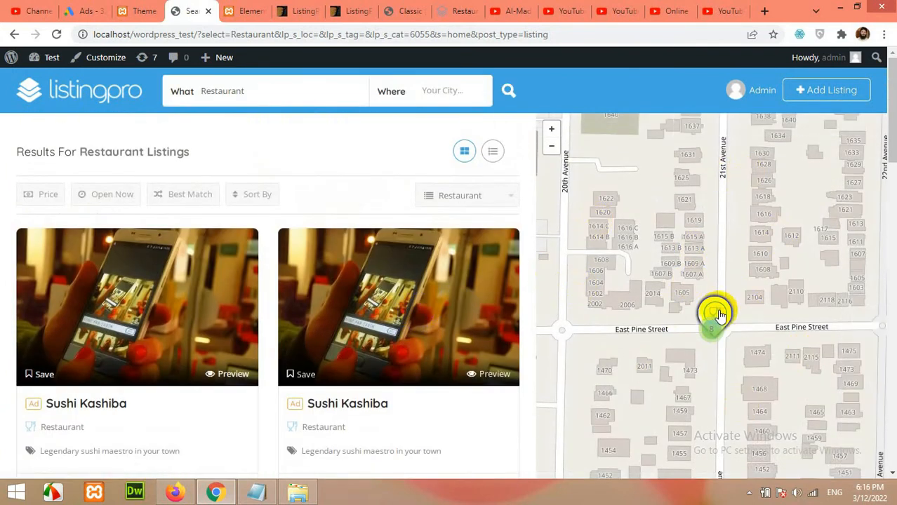
pyautogui.scroll(-12, 341, 324)
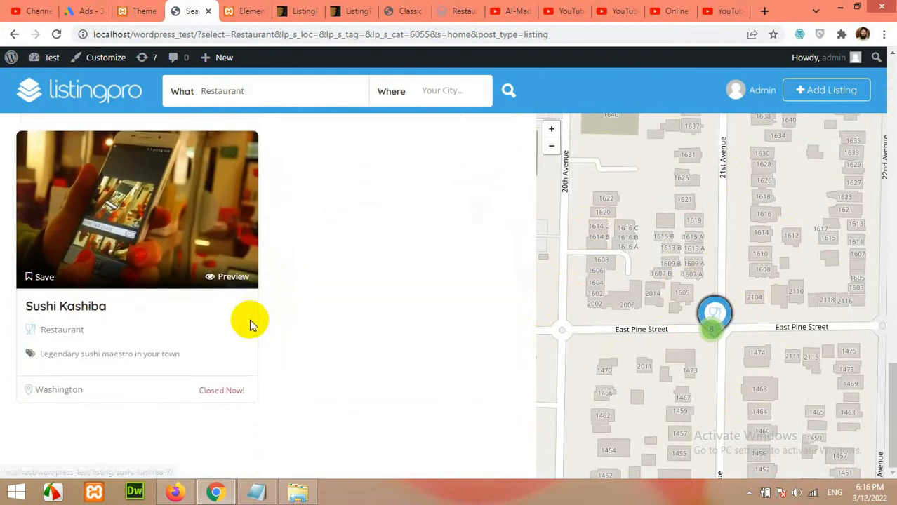
pyautogui.scroll(12, 190, 315)
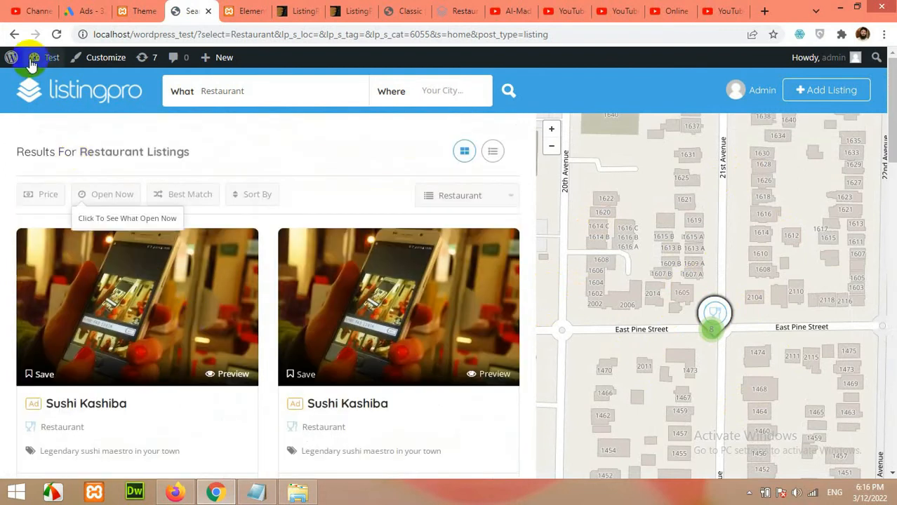
# Compare the Search Top Title setting with the tagline under the homepage banner's heading.
pyautogui.click(14, 33)
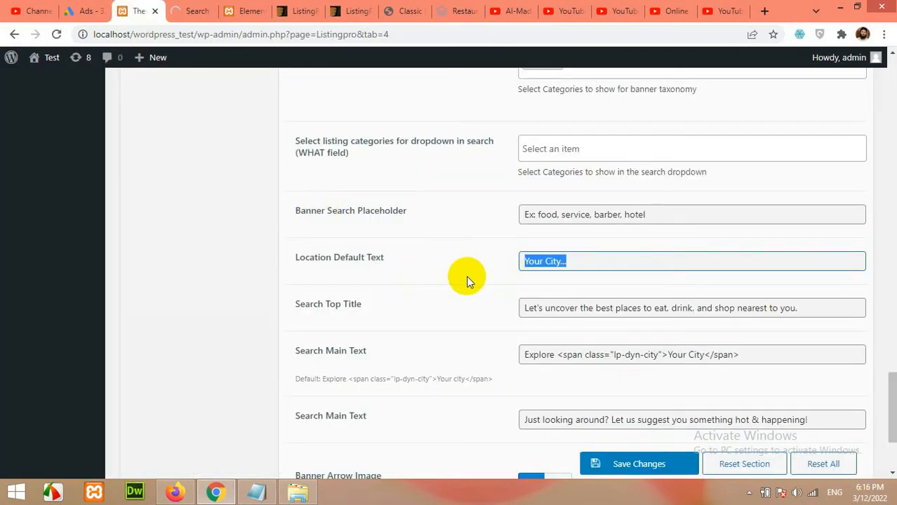
pyautogui.scroll(2, 541, 232)
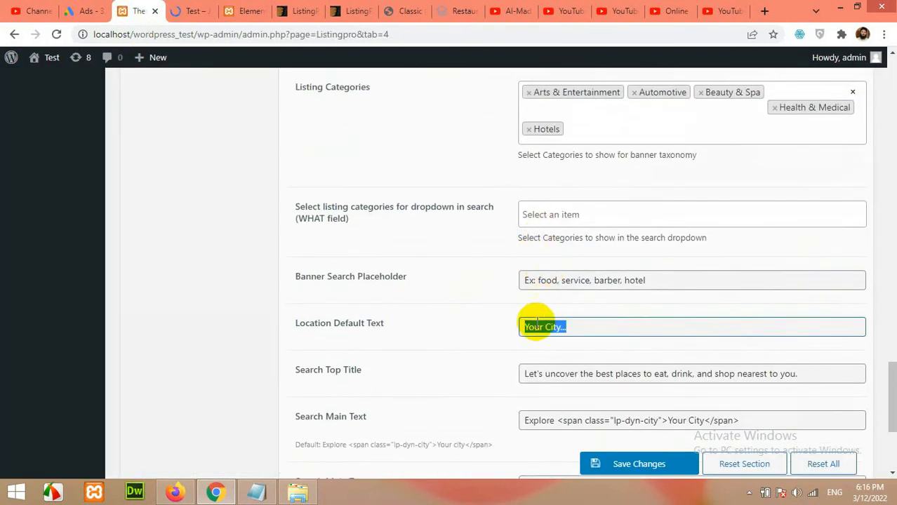
pyautogui.scroll(-1, 341, 344)
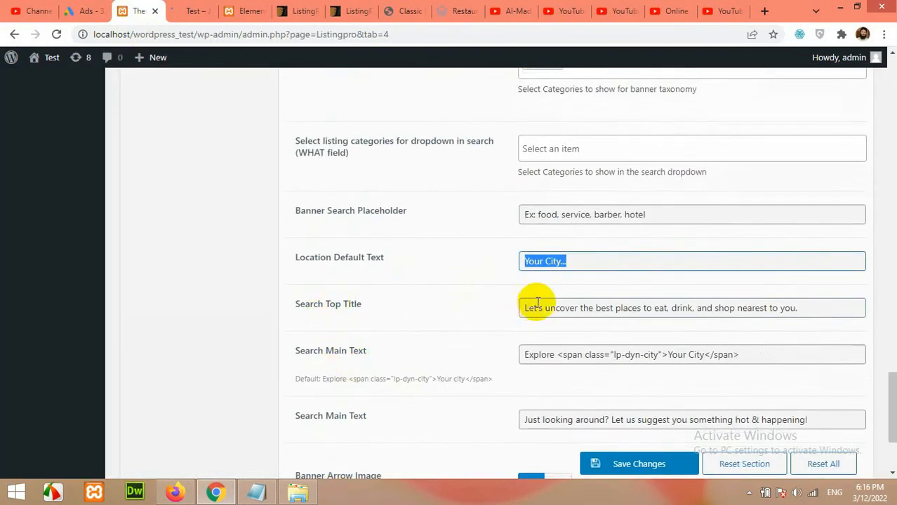
pyautogui.moveTo(525, 307); pyautogui.dragTo(857, 305)
pyautogui.click(188, 11)
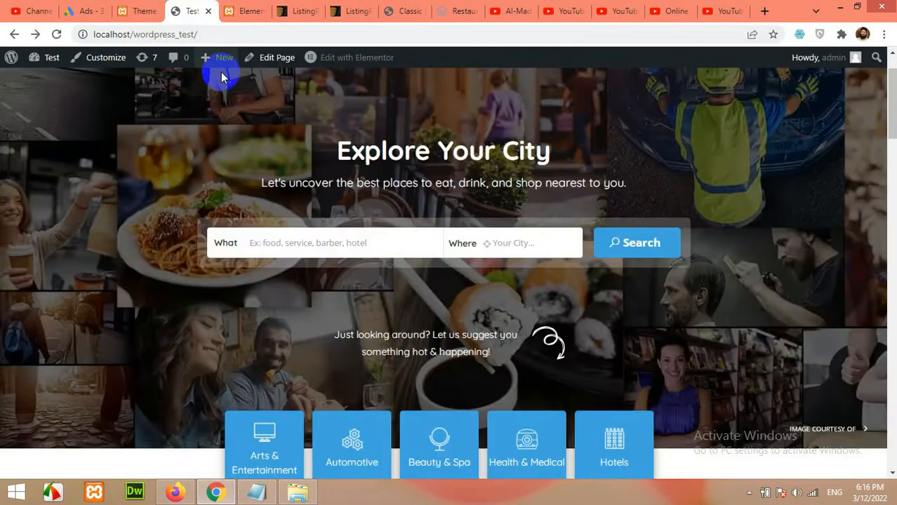
pyautogui.moveTo(258, 183); pyautogui.dragTo(627, 183)
pyautogui.click(139, 10)
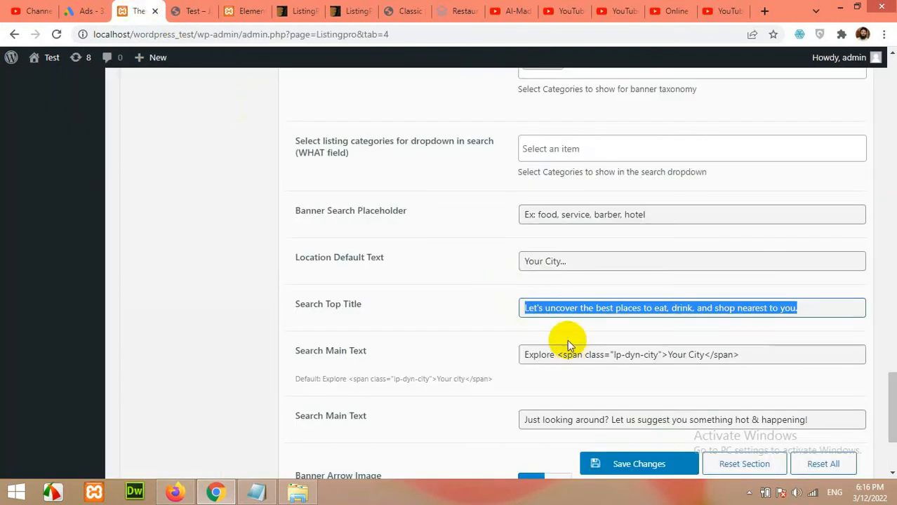
# Compare the Search Main Text setting and its lp-dyn-city span with the Explore Your City heading on the homepage.
pyautogui.scroll(-2, 421, 309)
pyautogui.moveTo(525, 224); pyautogui.dragTo(748, 225)
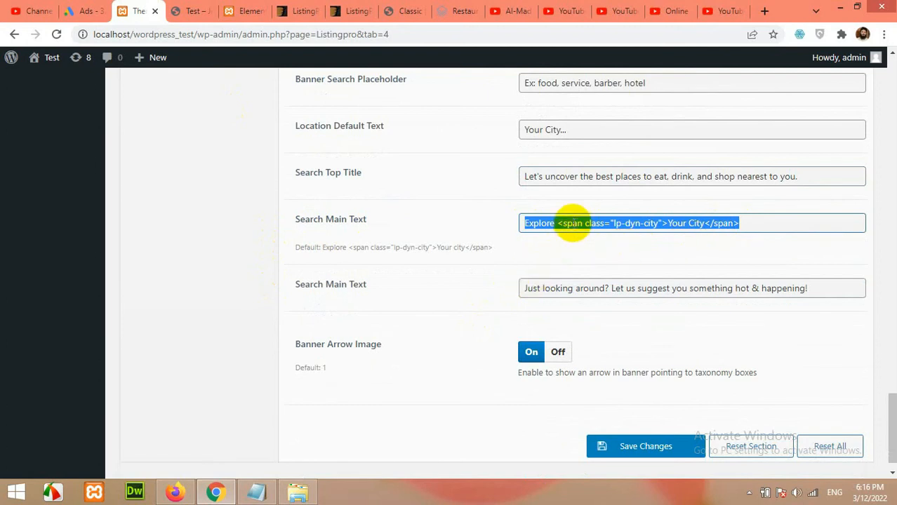
pyautogui.click(564, 223)
pyautogui.moveTo(559, 223); pyautogui.dragTo(667, 224)
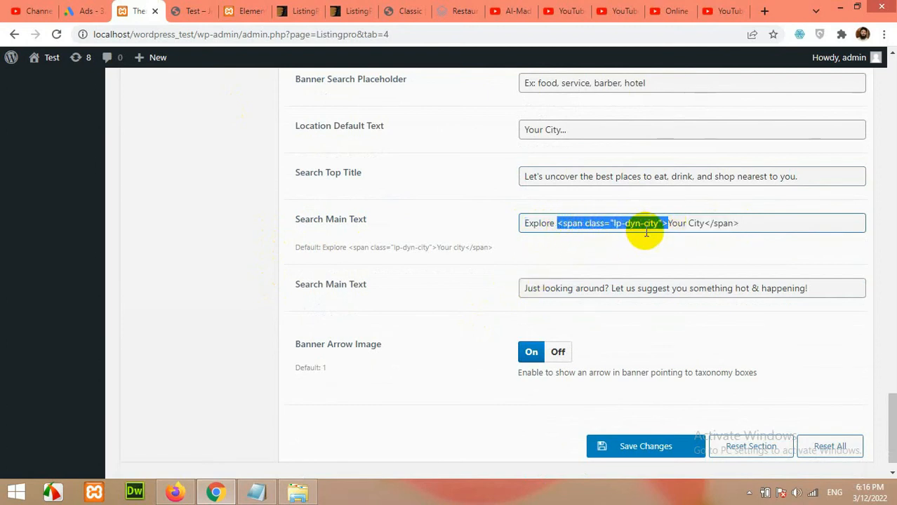
pyautogui.click(191, 11)
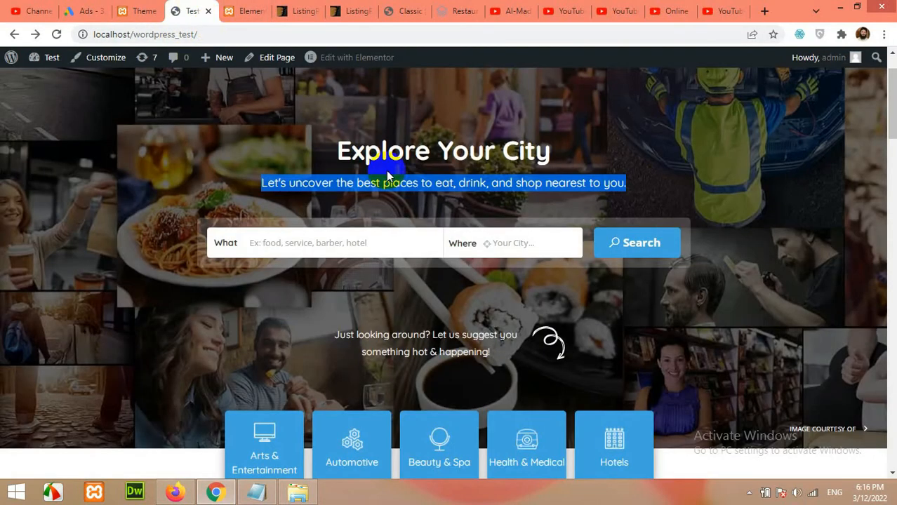
pyautogui.moveTo(447, 146); pyautogui.dragTo(552, 150)
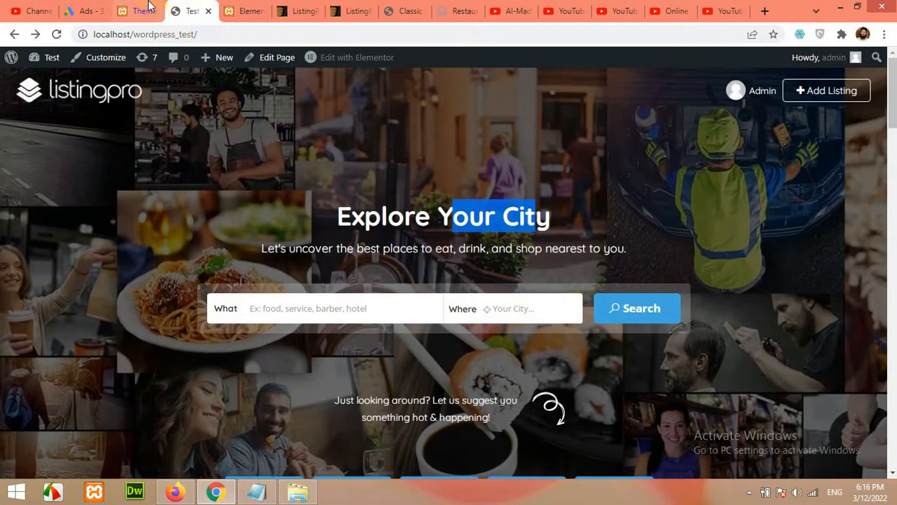
pyautogui.click(145, 8)
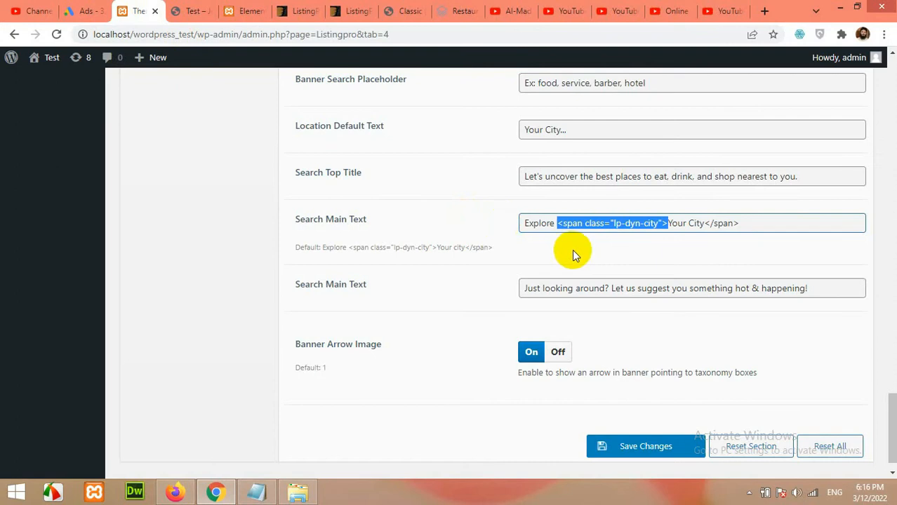
pyautogui.click(189, 10)
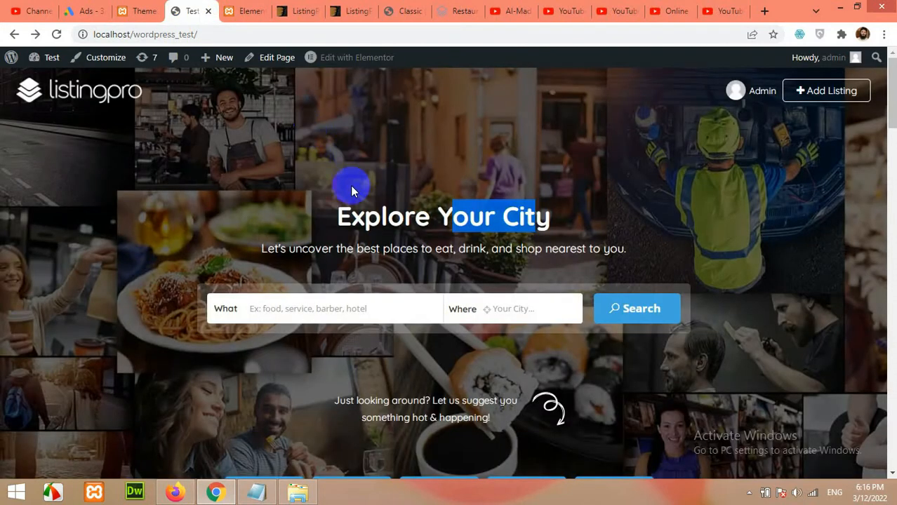
# Compare the second Search Main Text setting with the homepage's "Just looking around?" line, and save the theme options.
pyautogui.click(140, 10)
pyautogui.scroll(-1, 555, 231)
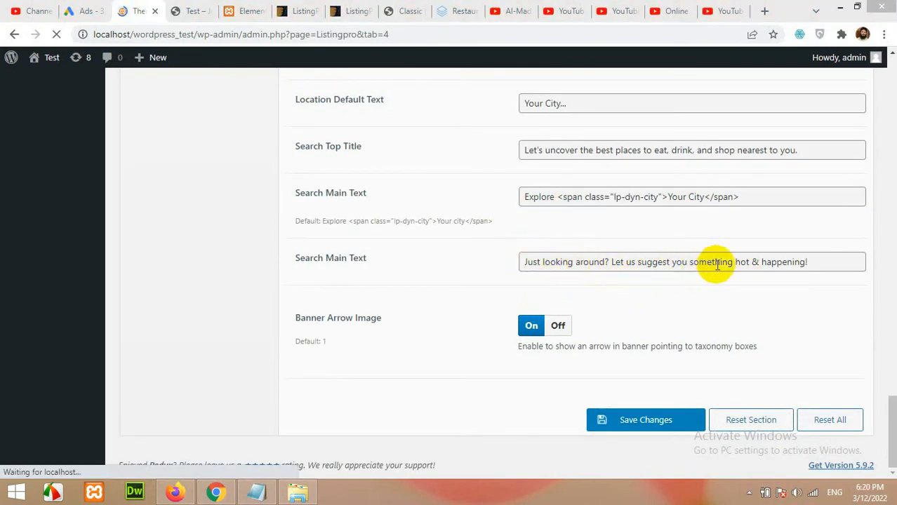
pyautogui.click(196, 10)
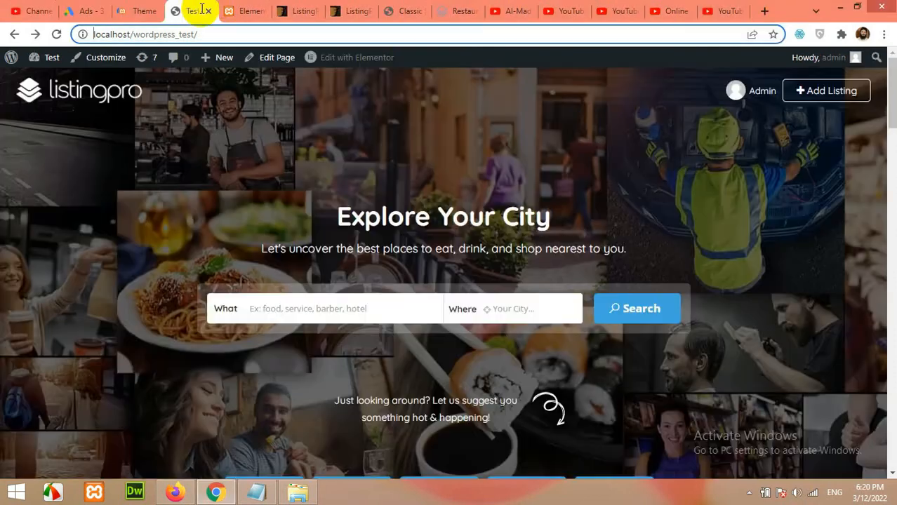
pyautogui.scroll(-1, 345, 403)
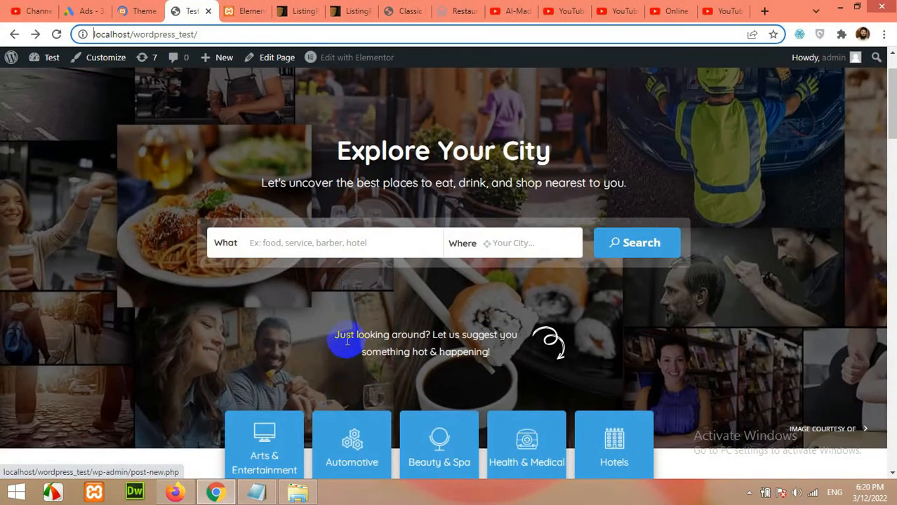
pyautogui.moveTo(341, 339); pyautogui.dragTo(488, 356)
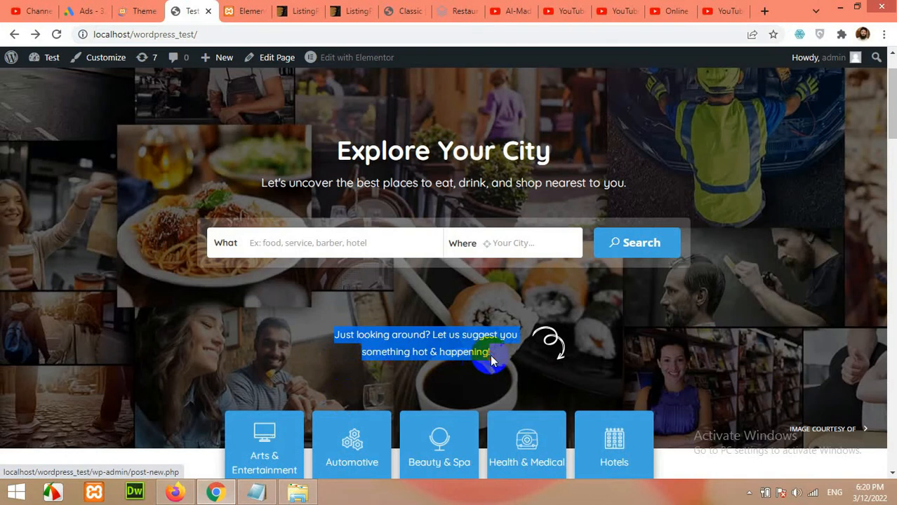
pyautogui.click(144, 11)
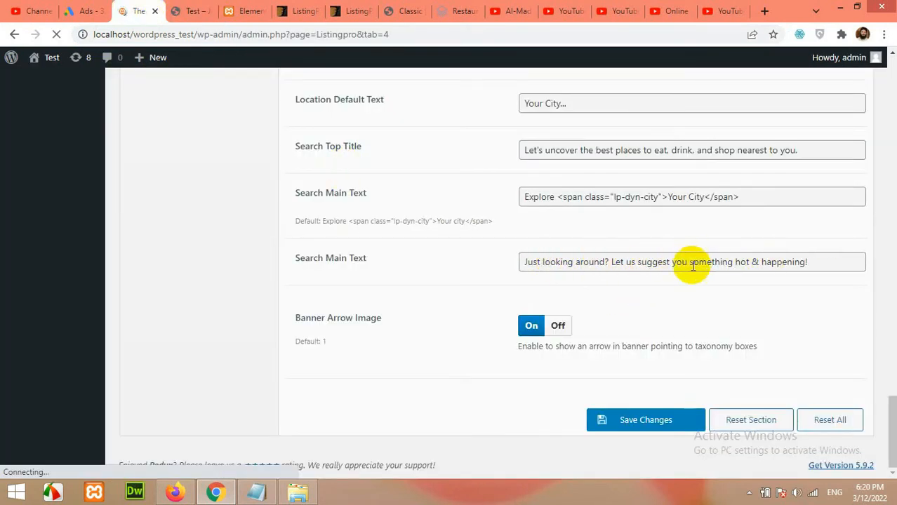
pyautogui.click(617, 418)
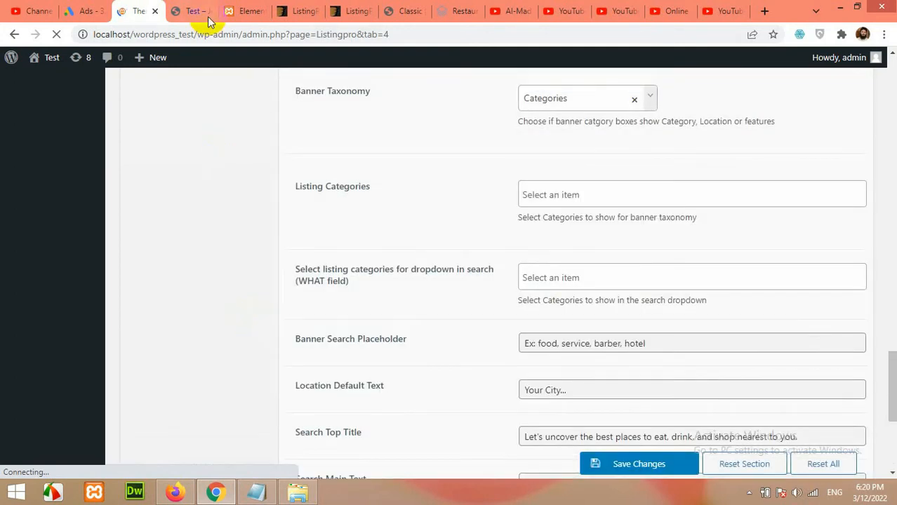
# Look through the homepage sections from the category boxes to the testimonials and back to the banner.
pyautogui.click(194, 10)
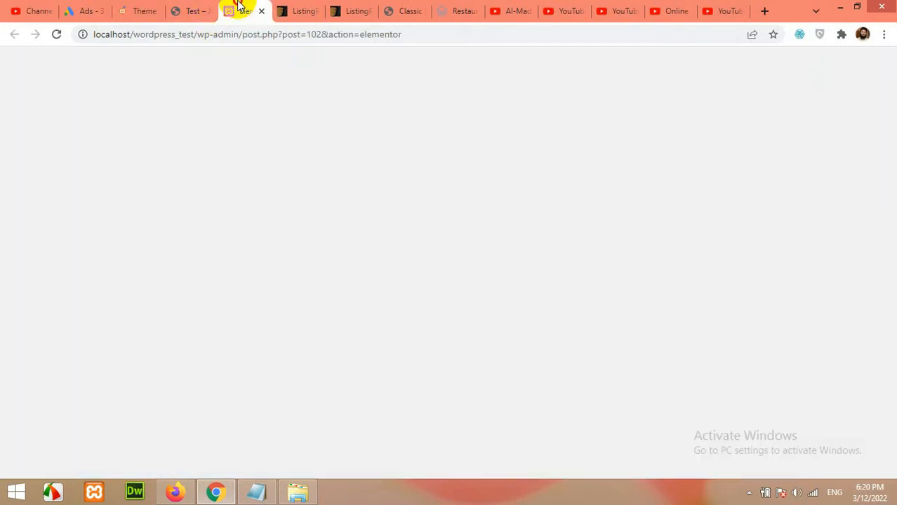
pyautogui.scroll(-5, 378, 277)
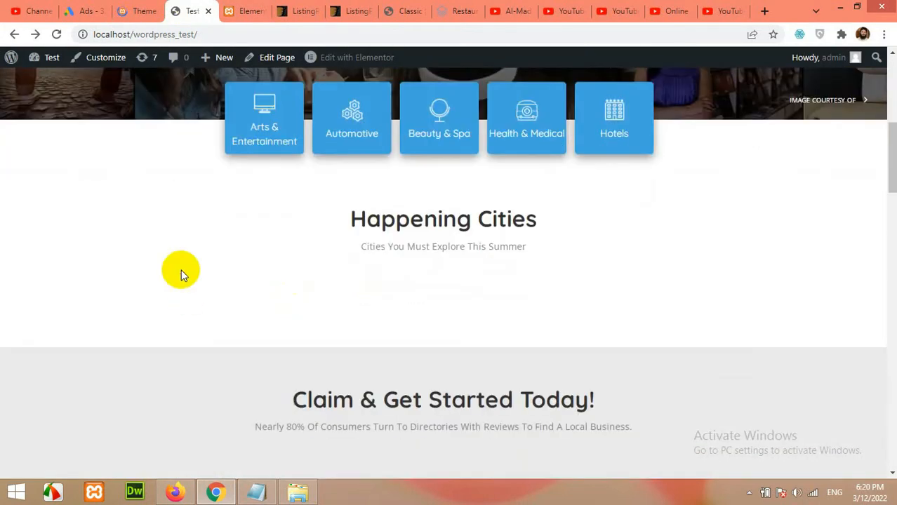
pyautogui.scroll(-13, 381, 266)
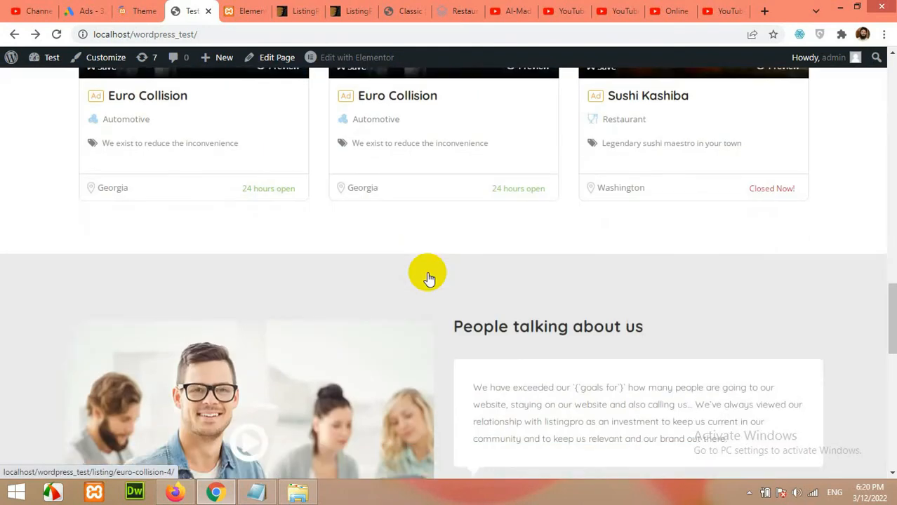
pyautogui.scroll(18, 428, 277)
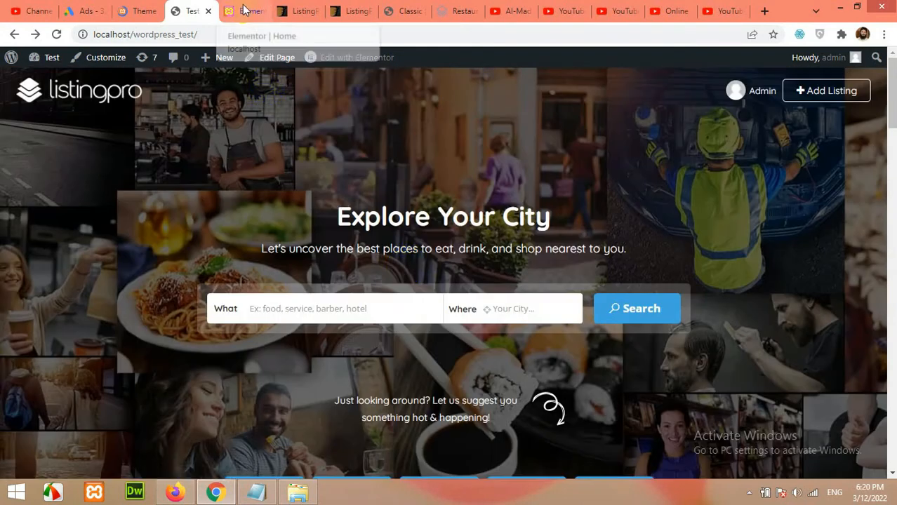
# Compare the live homepage with its Elementor version, and open the Happening Cities heading's title text for editing.
pyautogui.click(242, 9)
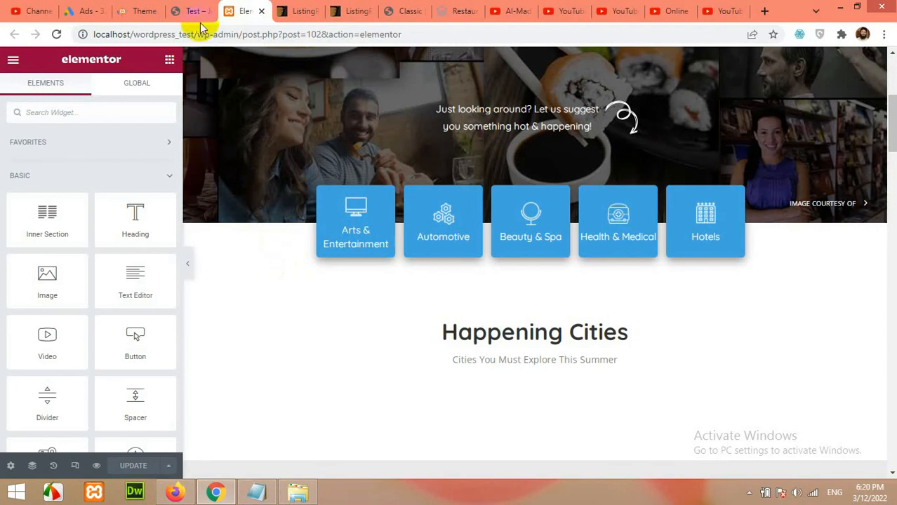
pyautogui.click(197, 11)
pyautogui.moveTo(339, 63)
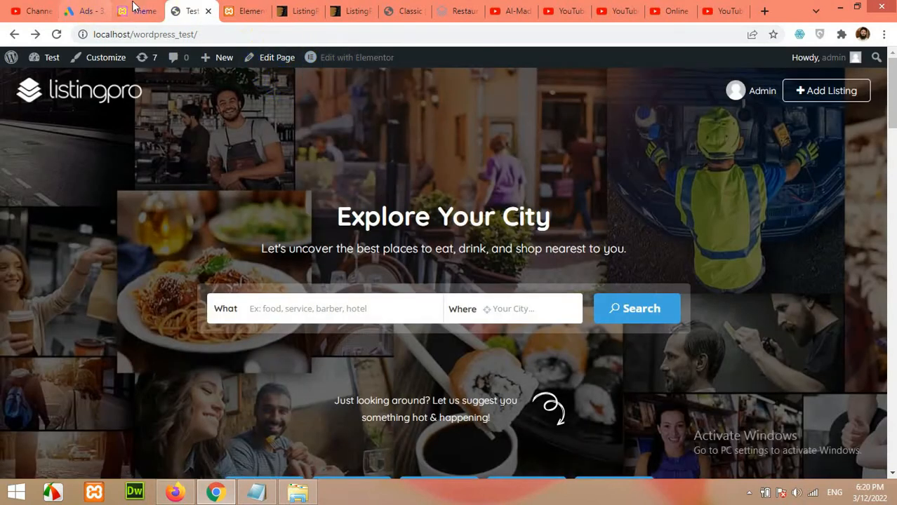
pyautogui.click(246, 10)
pyautogui.scroll(2, 402, 307)
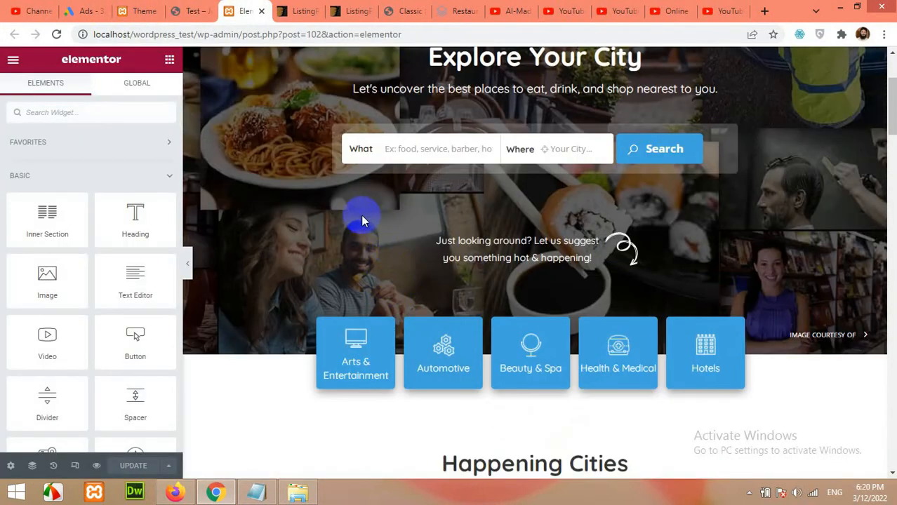
pyautogui.scroll(-2, 366, 256)
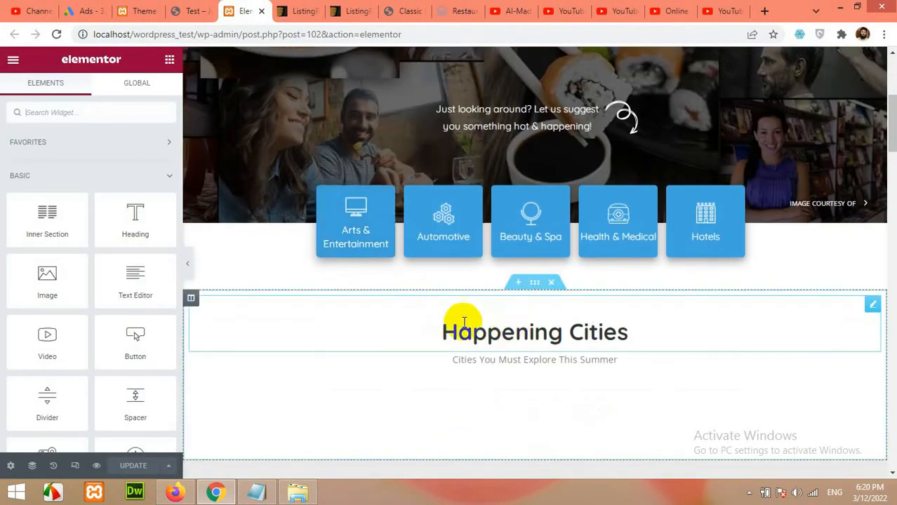
pyautogui.scroll(-2, 523, 331)
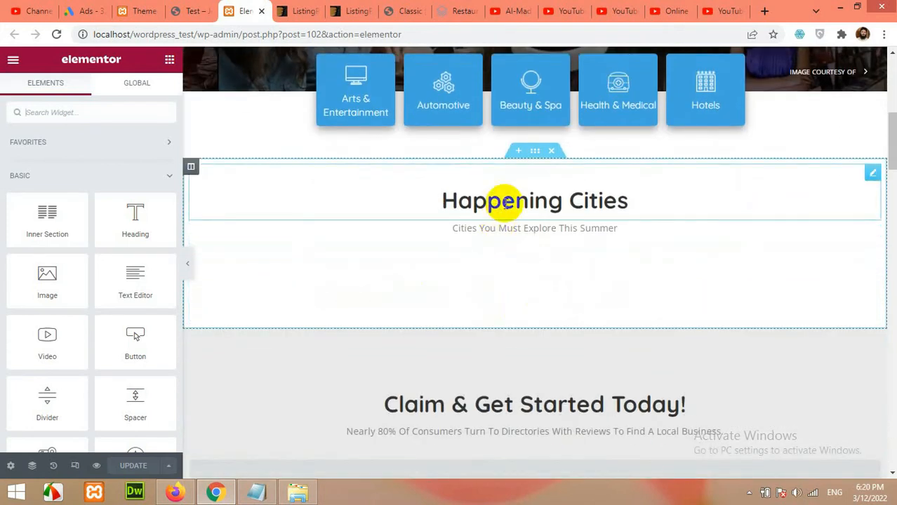
pyautogui.click(505, 202)
pyautogui.click(89, 174)
pyautogui.moveTo(89, 174); pyautogui.dragTo(38, 176)
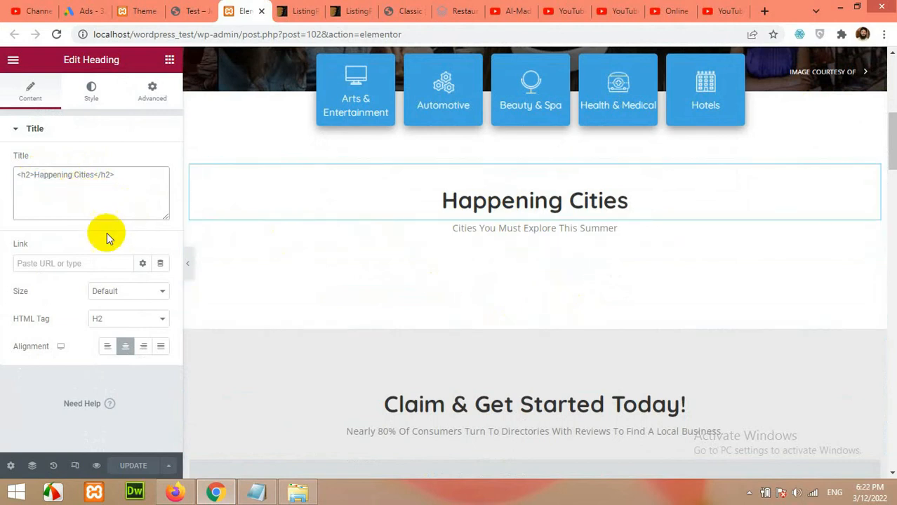
# Try left and right alignment on the Happening Cities heading, and set it back to center.
pyautogui.click(147, 351)
pyautogui.click(124, 351)
pyautogui.click(110, 351)
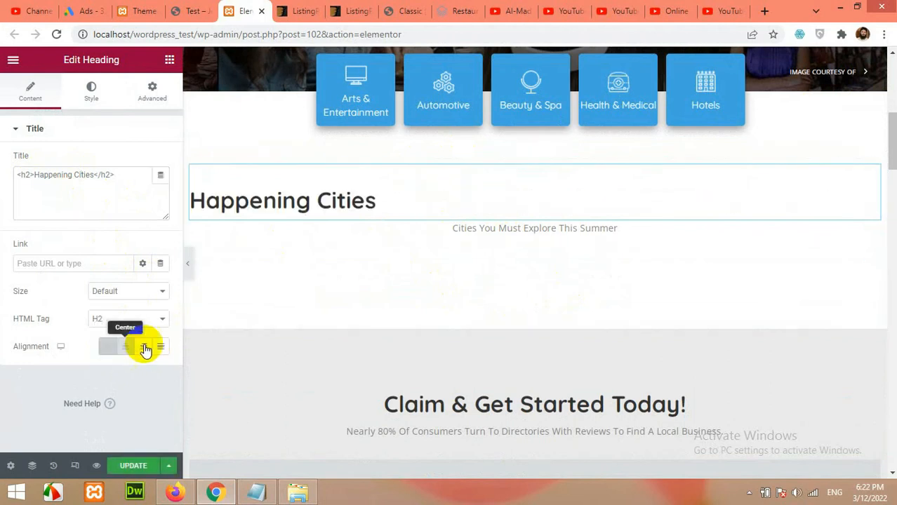
pyautogui.click(143, 348)
pyautogui.click(127, 348)
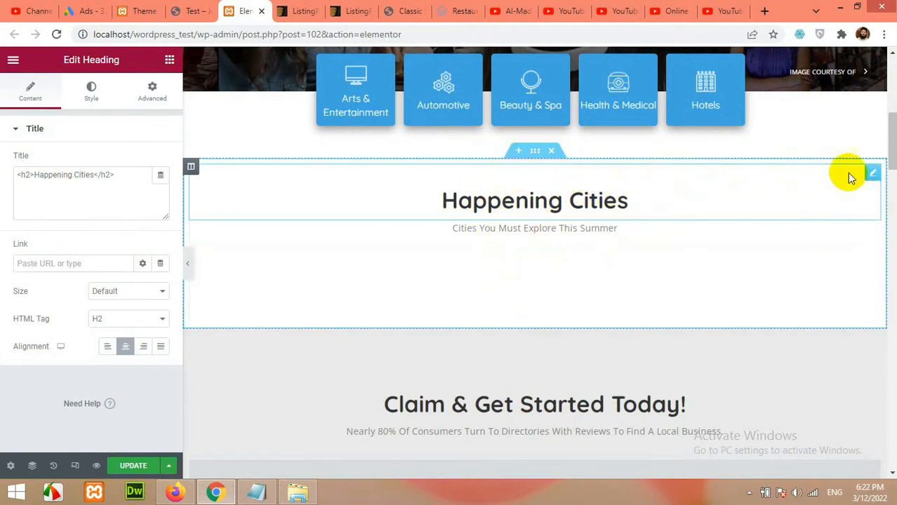
# Preview the page at full width without the Elementor editing controls, and restore them.
pyautogui.click(187, 264)
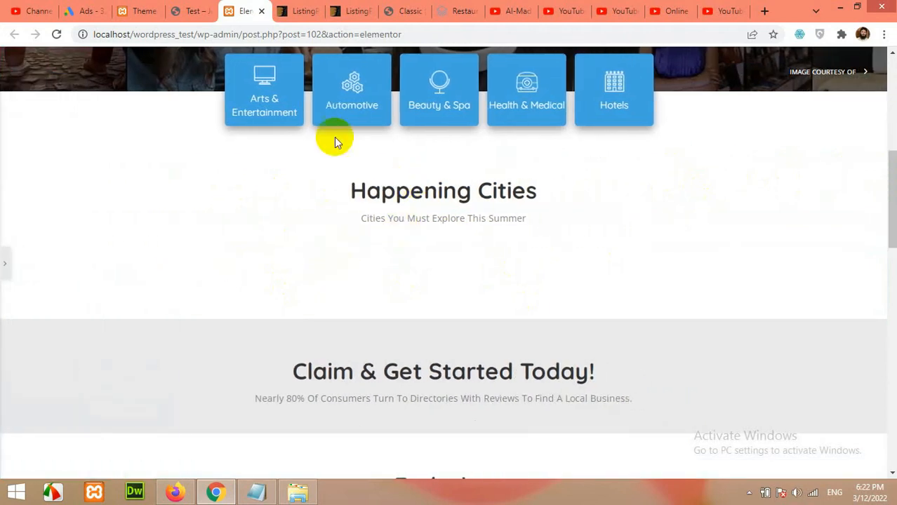
pyautogui.scroll(-5, 596, 270)
pyautogui.scroll(6, 538, 295)
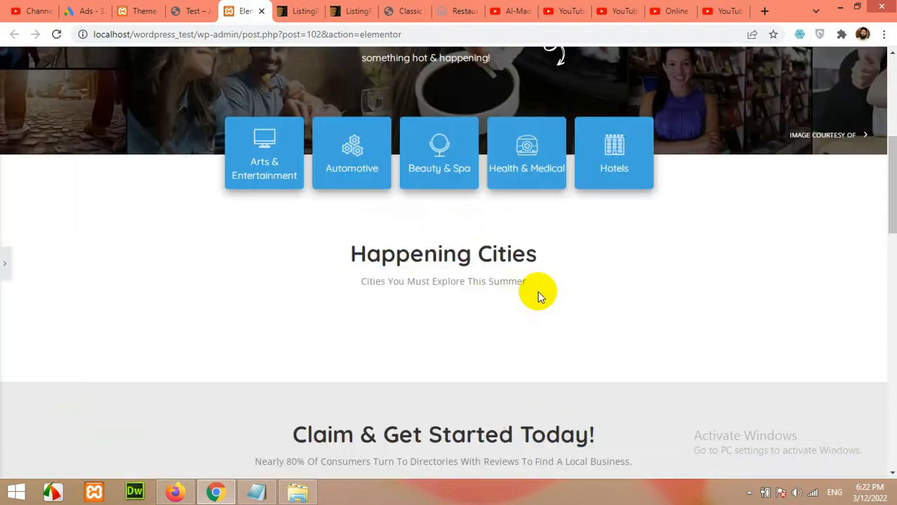
pyautogui.click(7, 265)
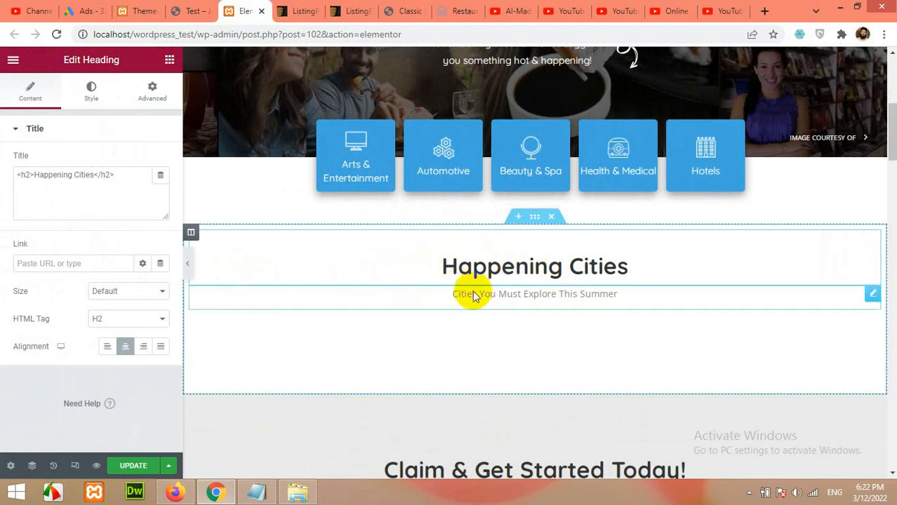
# Duplicate the Happening Cities column and move the first copy's heading and subtitle into the second column.
pyautogui.rightClick(191, 235)
pyautogui.click(218, 265)
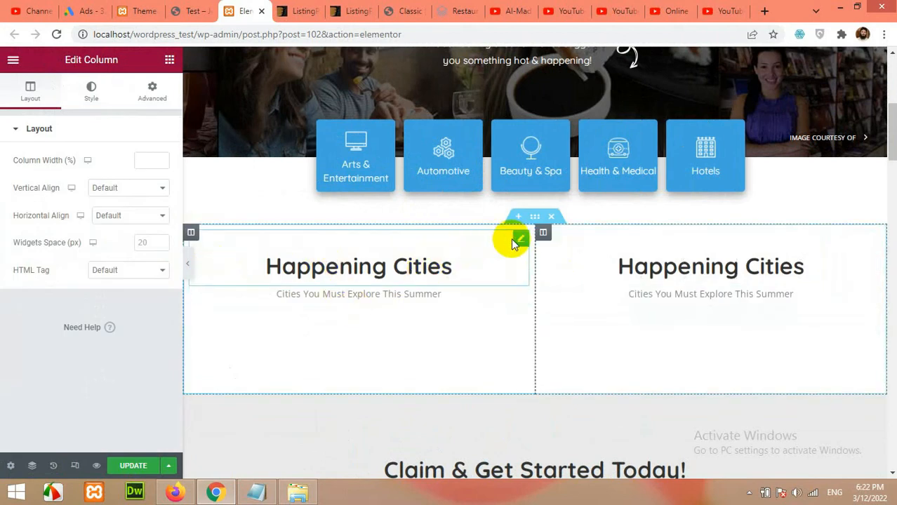
pyautogui.moveTo(517, 241); pyautogui.dragTo(647, 358)
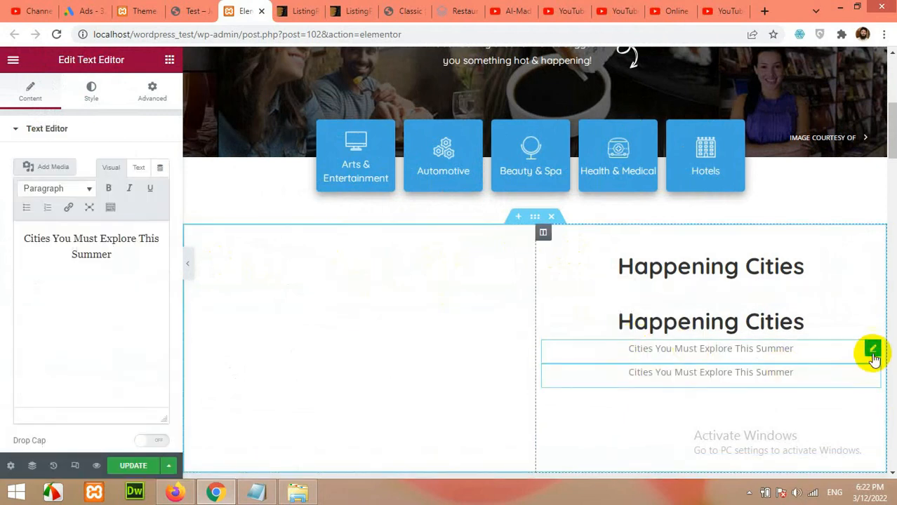
# Delete the extra Happening Cities subtitle and heading, and remove the empty first column.
pyautogui.rightClick(873, 352)
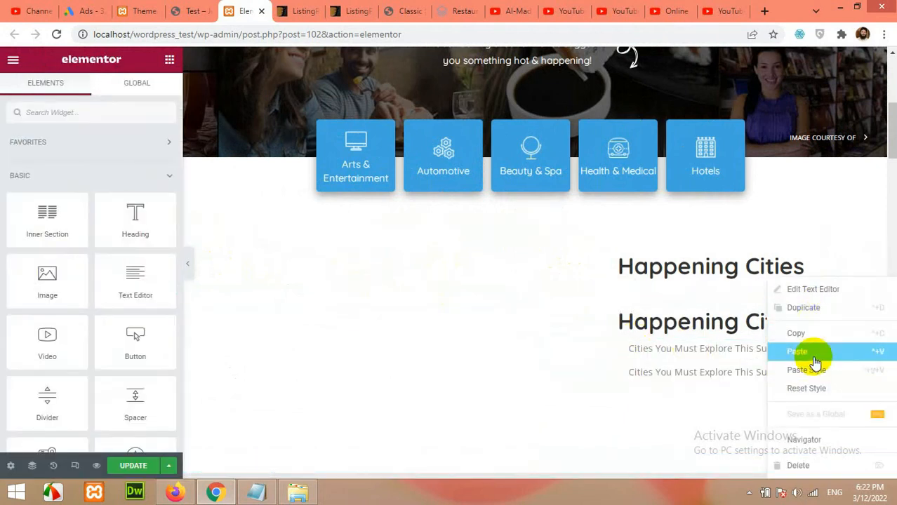
pyautogui.click(798, 465)
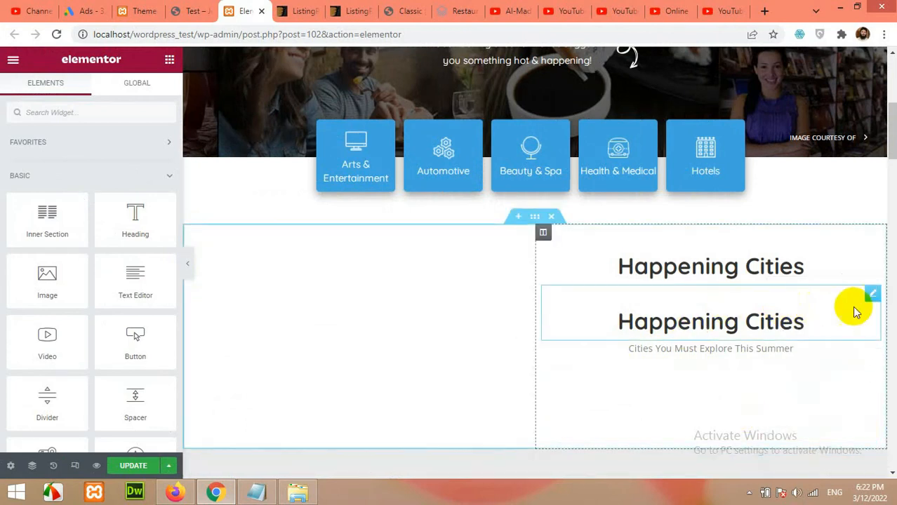
pyautogui.rightClick(871, 291)
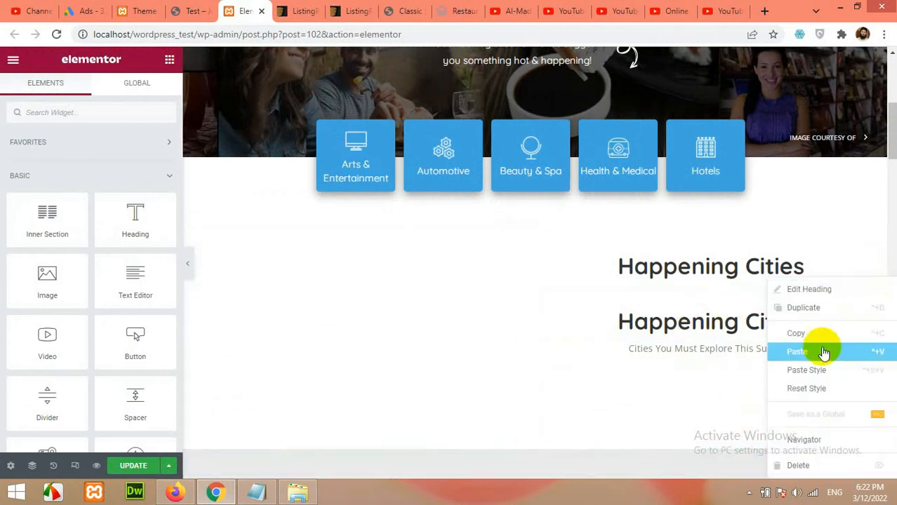
pyautogui.click(798, 464)
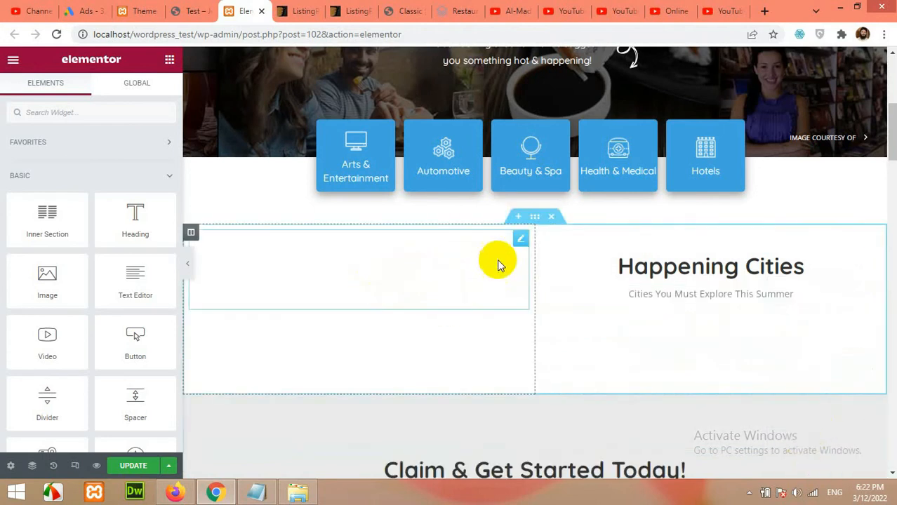
pyautogui.rightClick(191, 234)
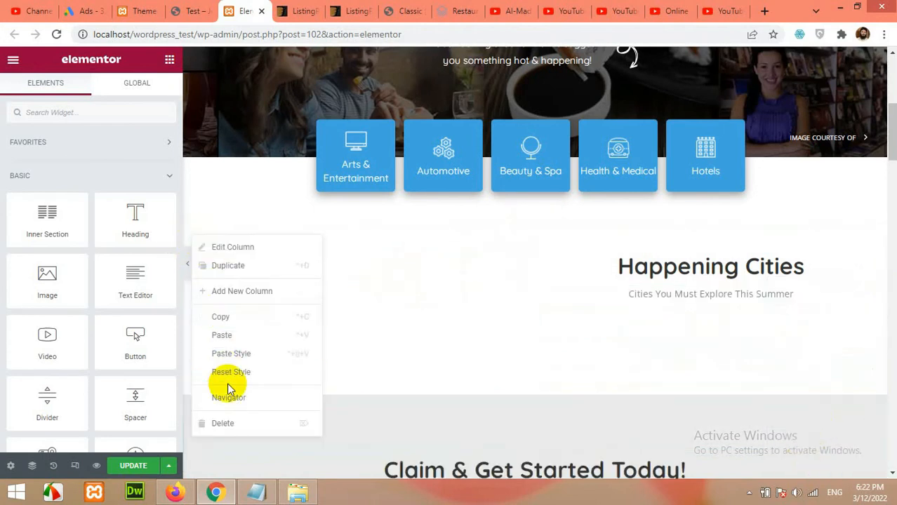
pyautogui.click(238, 424)
# Open the Happening Cities subtitle text for editing, followed by the heading's title and link.
pyautogui.scroll(-2, 455, 327)
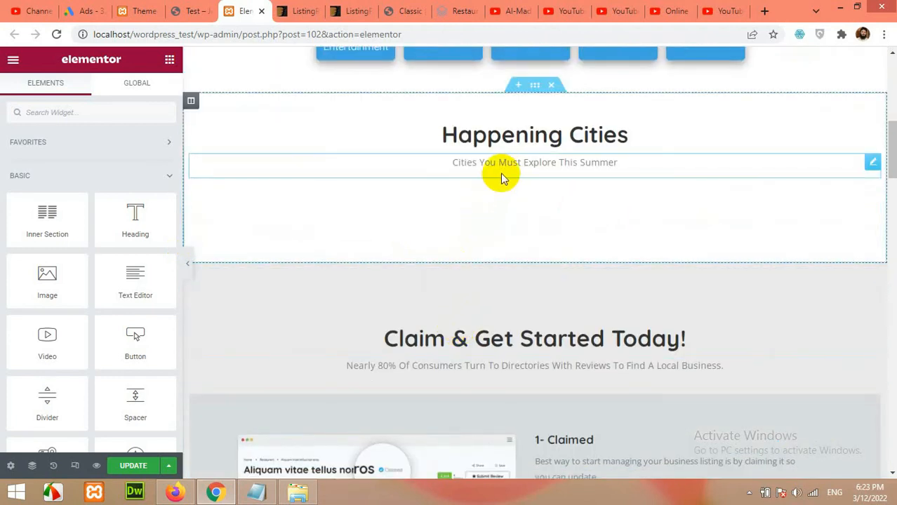
pyautogui.click(510, 168)
pyautogui.click(121, 257)
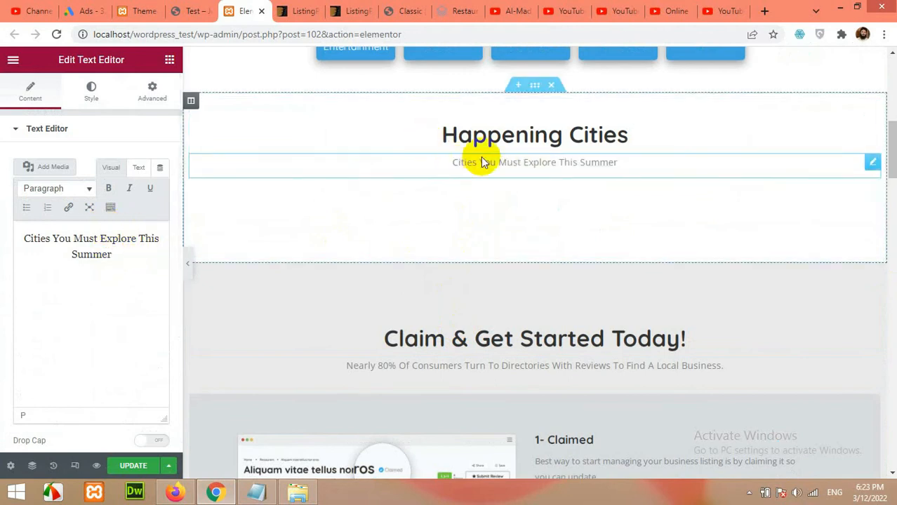
pyautogui.click(533, 132)
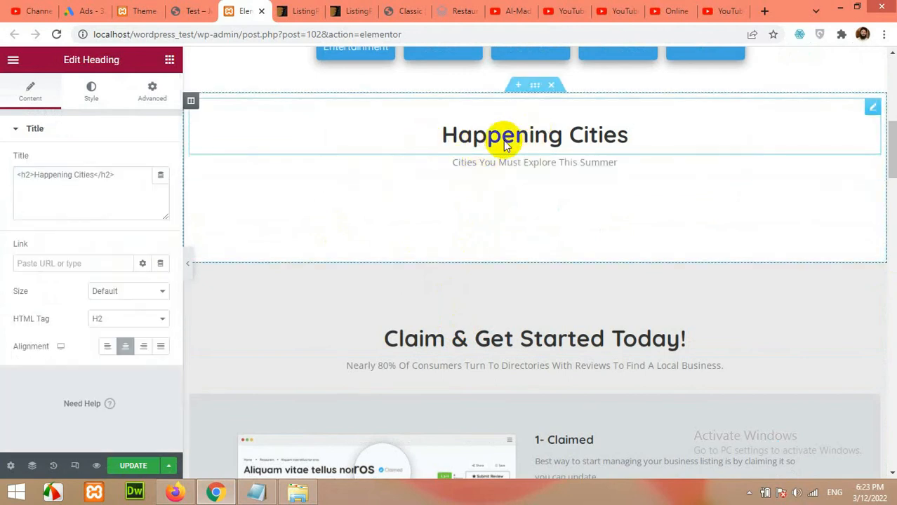
pyautogui.moveTo(120, 181); pyautogui.dragTo(4, 176)
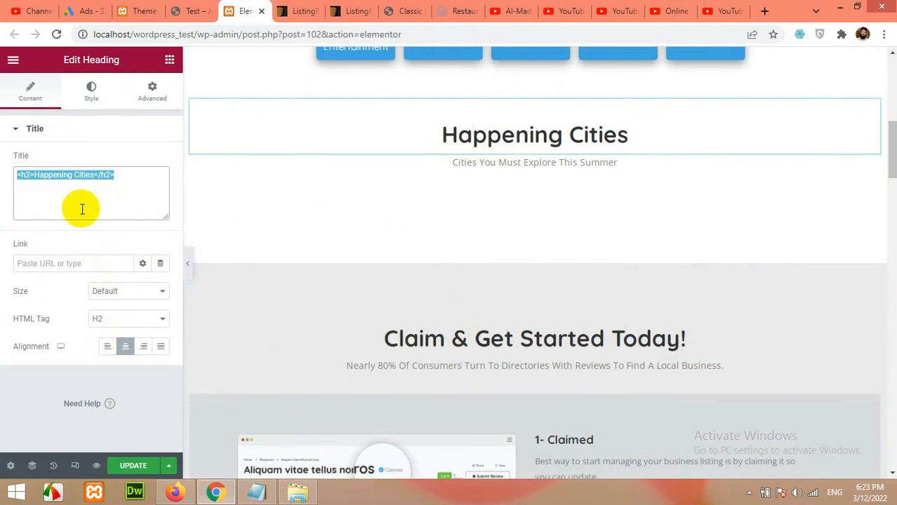
pyautogui.click(76, 265)
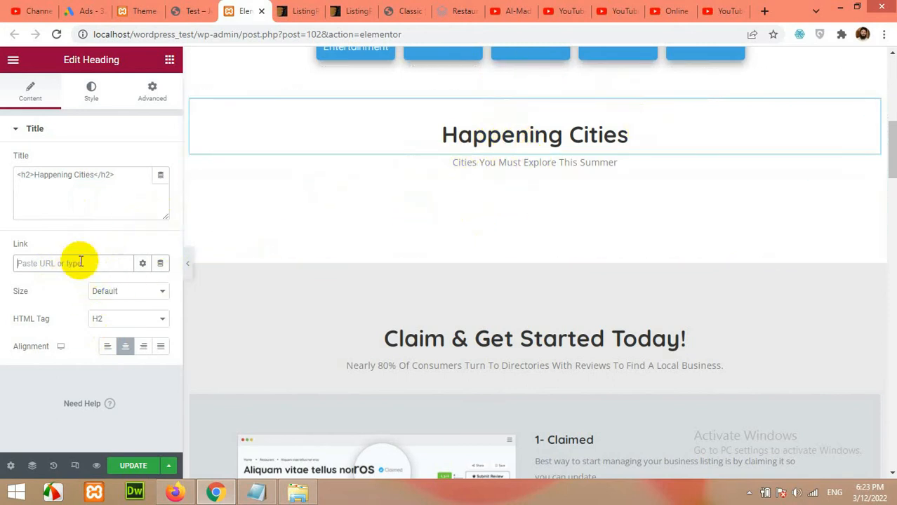
# Open the Claim & Get Started Today! heading and its description text for editing.
pyautogui.scroll(-2, 493, 209)
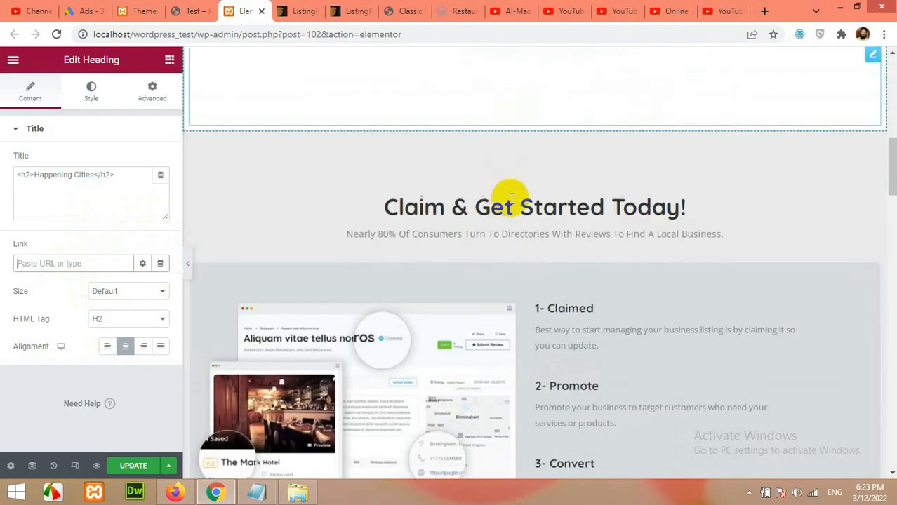
pyautogui.doubleClick(498, 210)
pyautogui.click(496, 237)
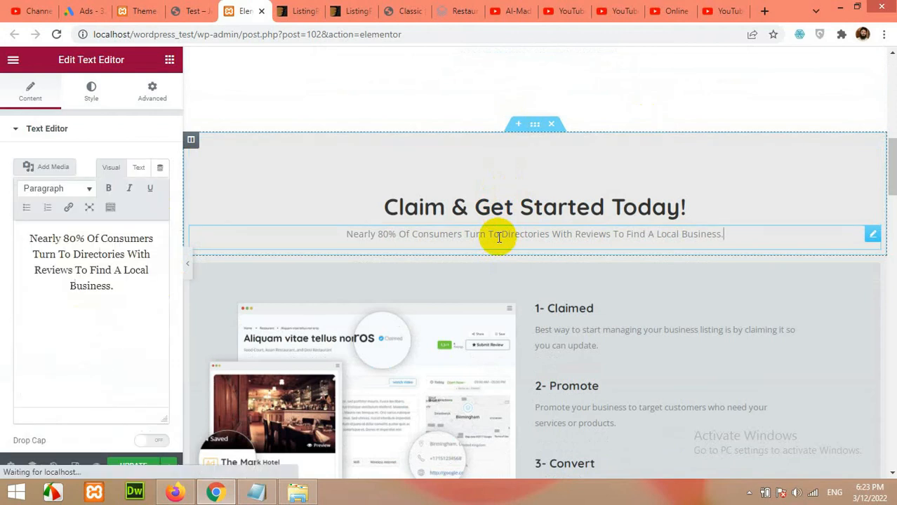
# Open the claim columns element's settings and go through its column titles and descriptions.
pyautogui.scroll(-3, 435, 204)
pyautogui.click(435, 205)
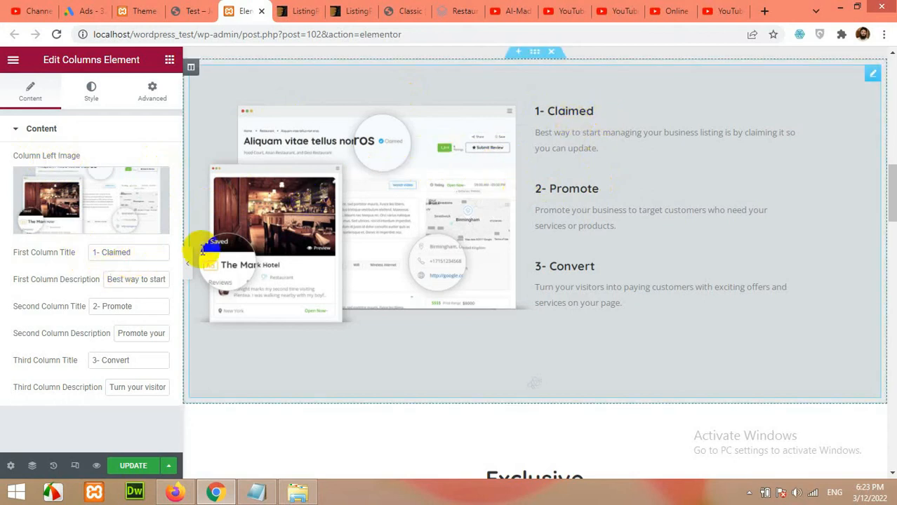
pyautogui.click(155, 279)
pyautogui.moveTo(154, 279); pyautogui.dragTo(96, 278)
pyautogui.moveTo(127, 309); pyautogui.dragTo(54, 307)
pyautogui.moveTo(149, 334); pyautogui.dragTo(96, 361)
pyautogui.moveTo(144, 387); pyautogui.dragTo(119, 388)
# Try moving the claim columns element below the Exclusive heading, and restore it to its original section.
pyautogui.scroll(-5, 561, 113)
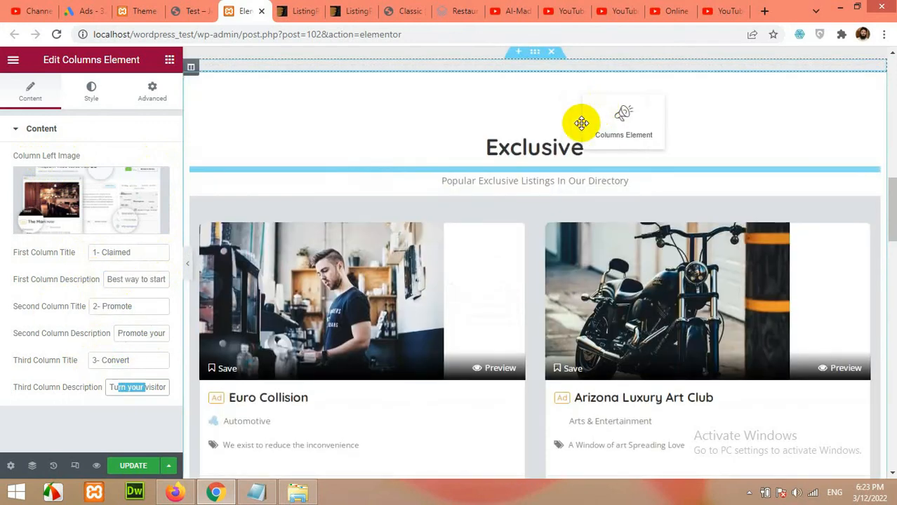
pyautogui.scroll(-3, 575, 221)
pyautogui.scroll(4, 574, 219)
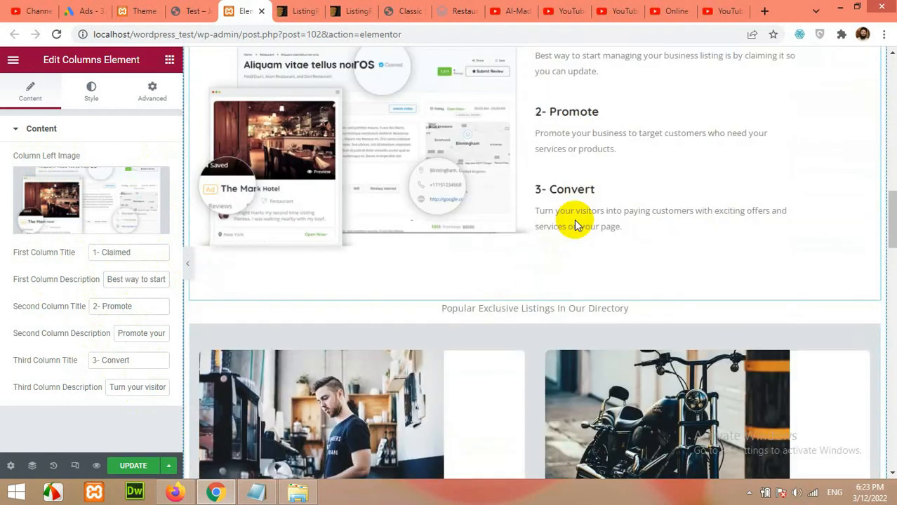
pyautogui.scroll(-5, 574, 220)
pyautogui.click(574, 220)
pyautogui.scroll(10, 560, 222)
pyautogui.scroll(1, 561, 224)
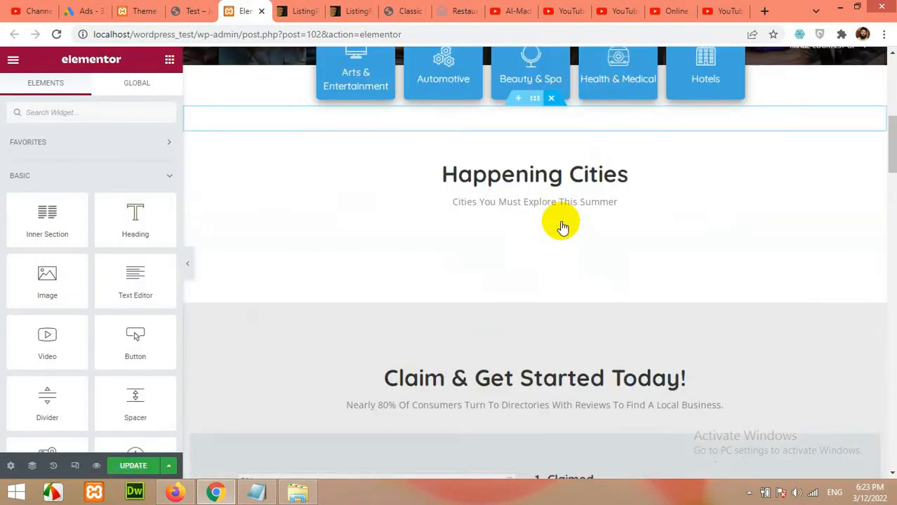
pyautogui.scroll(-9, 561, 222)
pyautogui.scroll(3, 551, 176)
pyautogui.scroll(2, 554, 159)
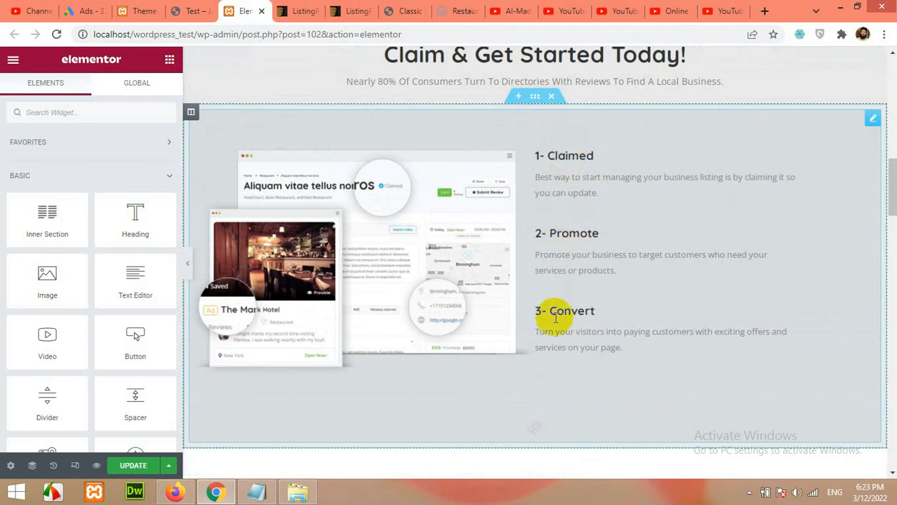
# Open the Exclusive heading for editing and look through the listing cards below it.
pyautogui.scroll(-3, 284, 316)
pyautogui.scroll(-2, 430, 279)
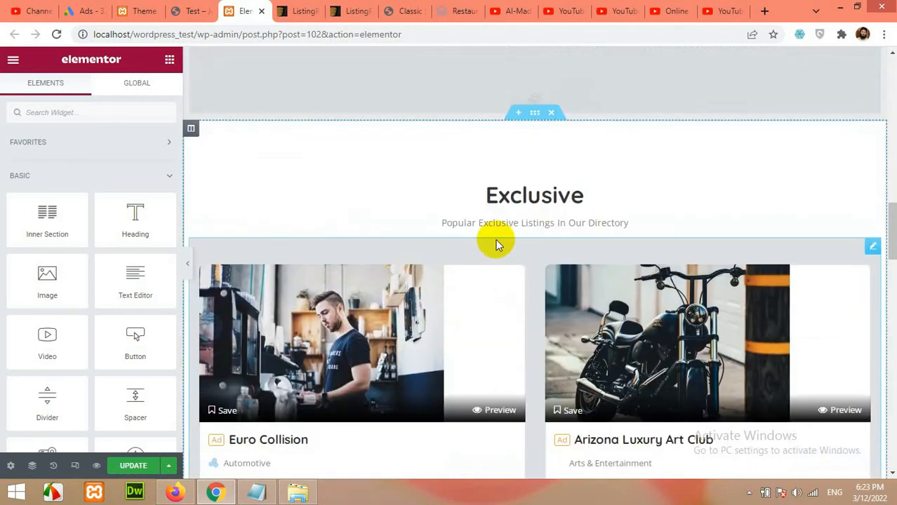
pyautogui.click(530, 182)
pyautogui.scroll(-3, 401, 317)
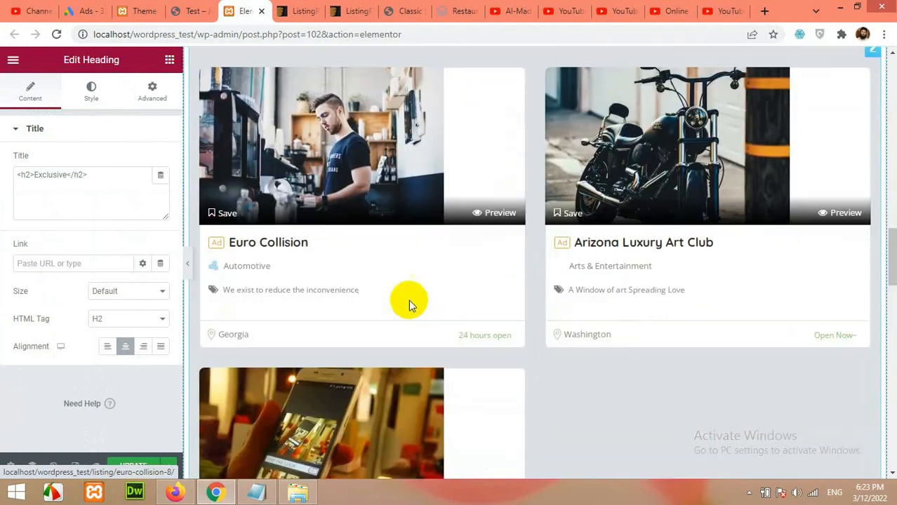
pyautogui.scroll(3, 480, 218)
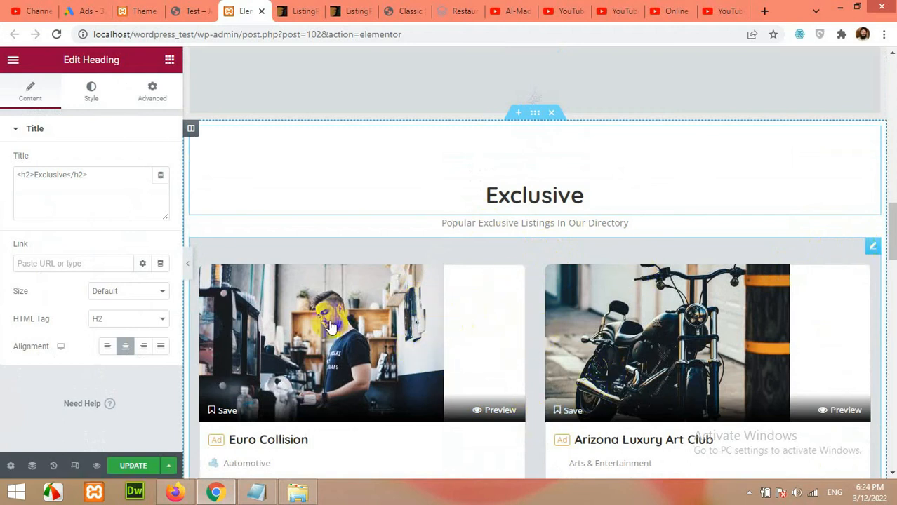
pyautogui.scroll(-1, 625, 354)
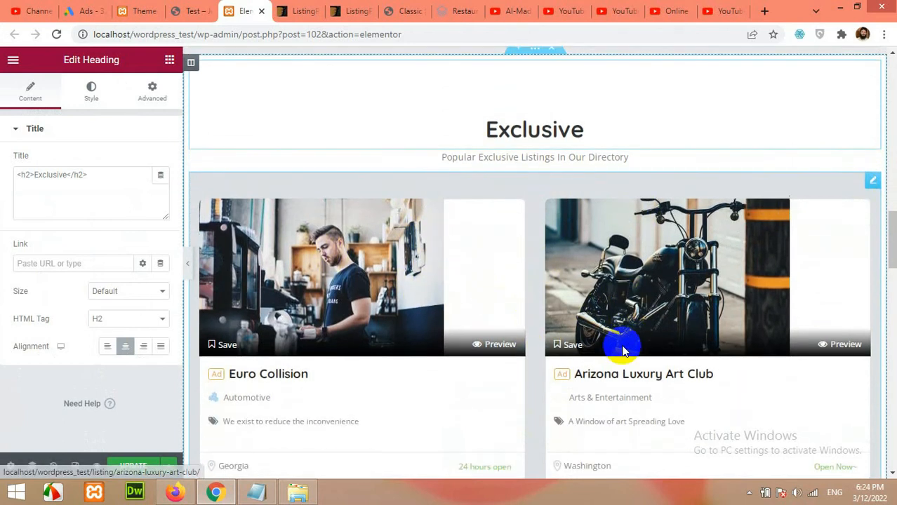
# Open the Exclusive listing posts element's settings and check the available listing layouts.
pyautogui.click(872, 182)
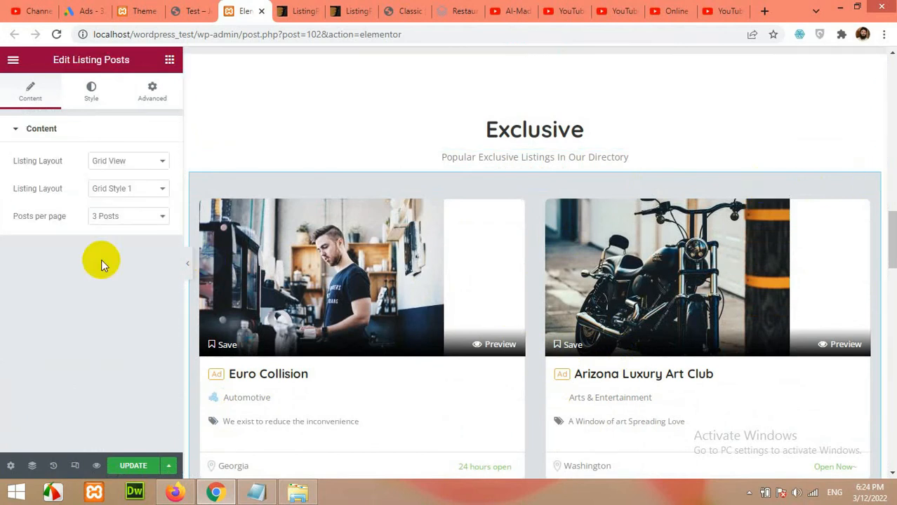
pyautogui.click(144, 167)
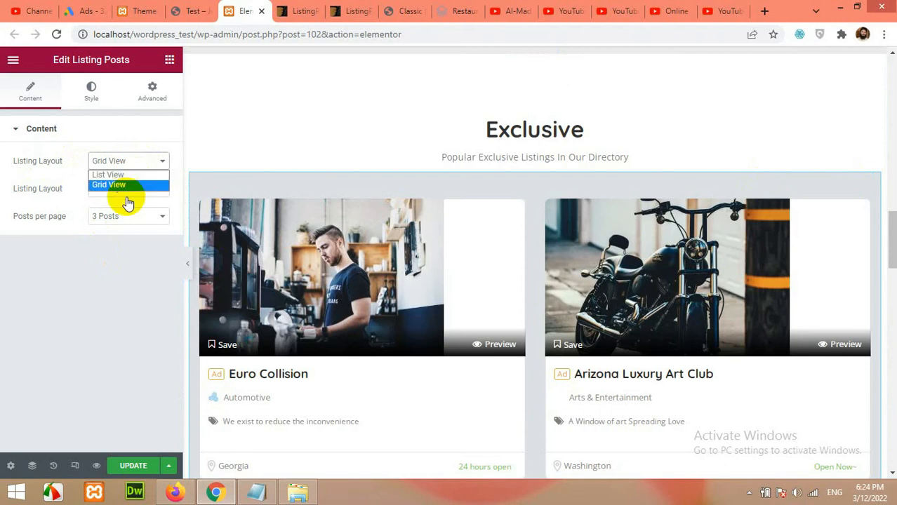
pyautogui.click(75, 281)
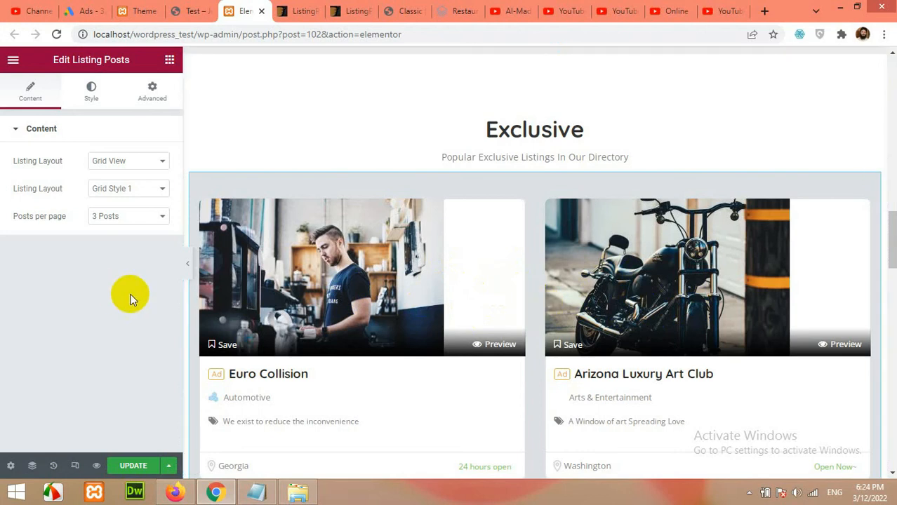
# Set the Exclusive listing posts to 6 Posts per page and check the listing cards.
pyautogui.click(107, 217)
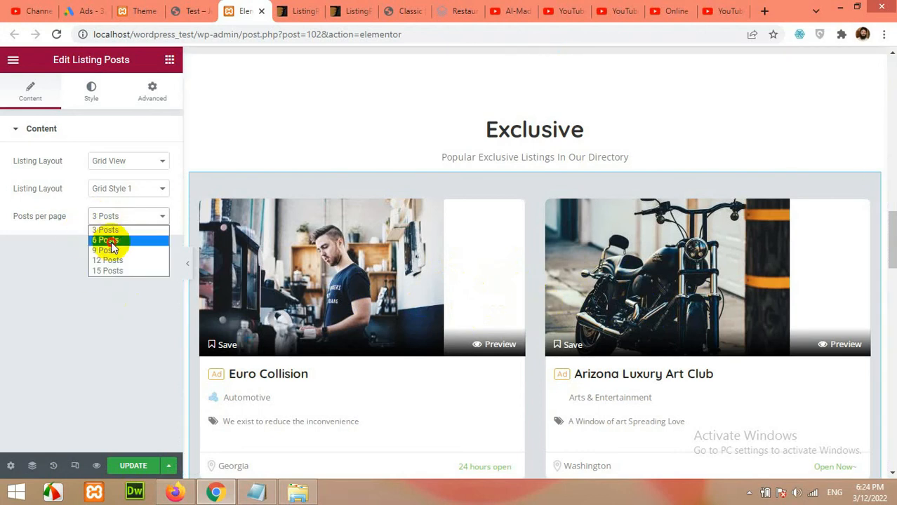
pyautogui.click(108, 239)
pyautogui.scroll(-2, 446, 328)
pyautogui.scroll(-2, 456, 317)
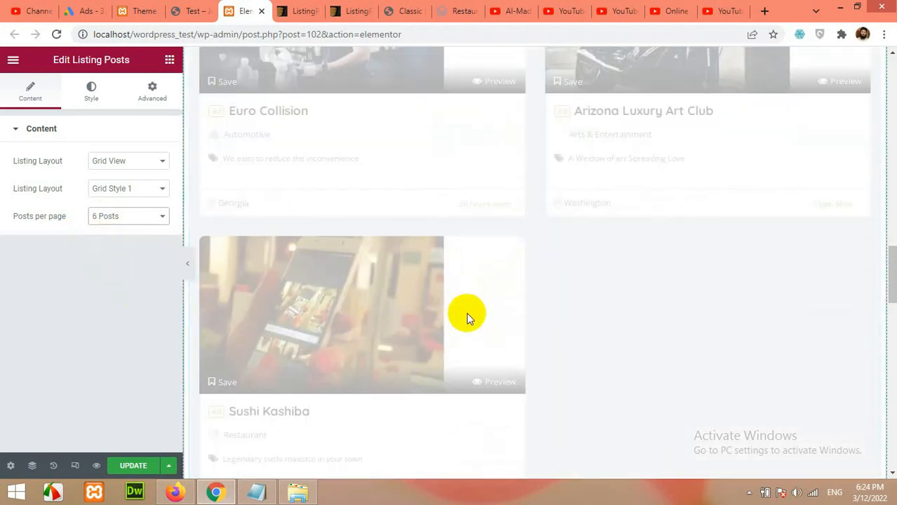
pyautogui.scroll(-1, 465, 312)
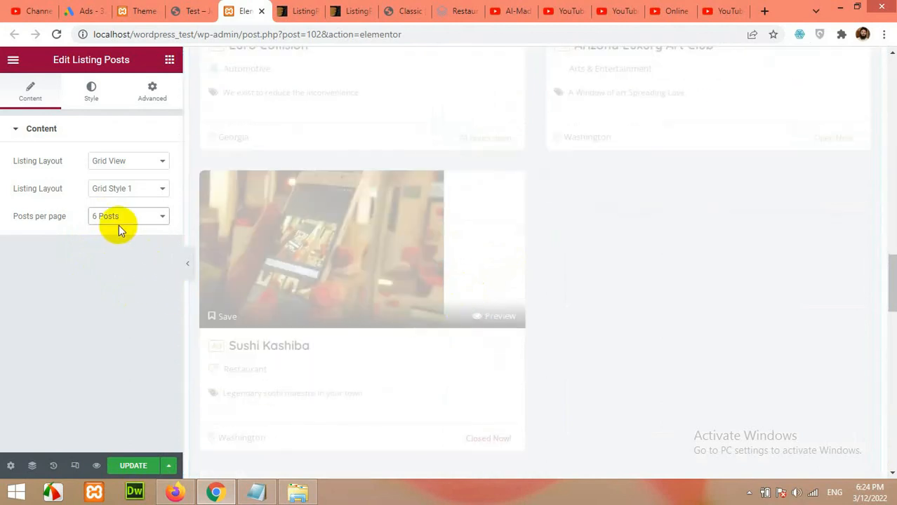
pyautogui.scroll(-5, 504, 334)
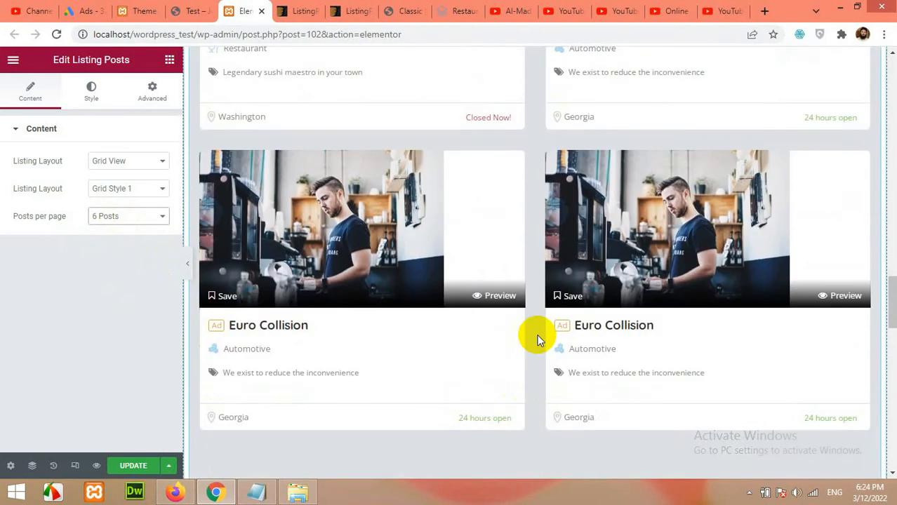
pyautogui.scroll(5, 580, 334)
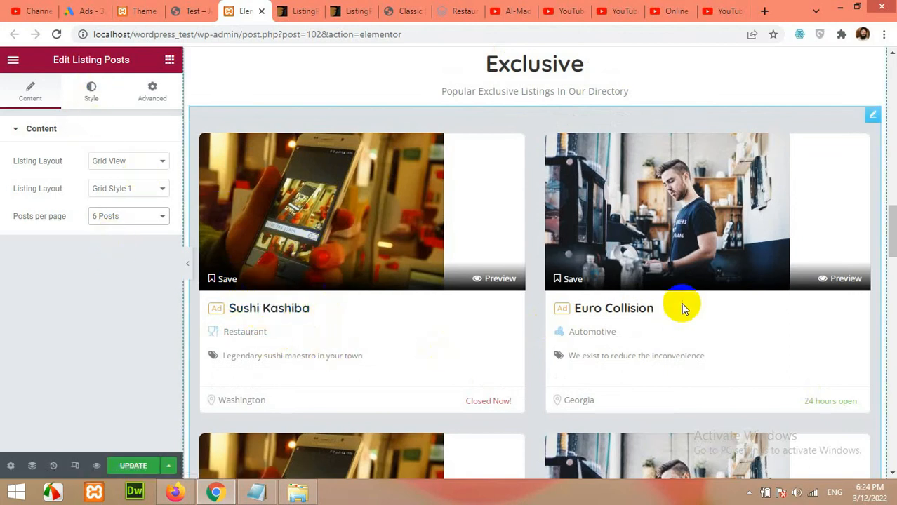
pyautogui.scroll(-3, 624, 348)
pyautogui.scroll(-3, 627, 343)
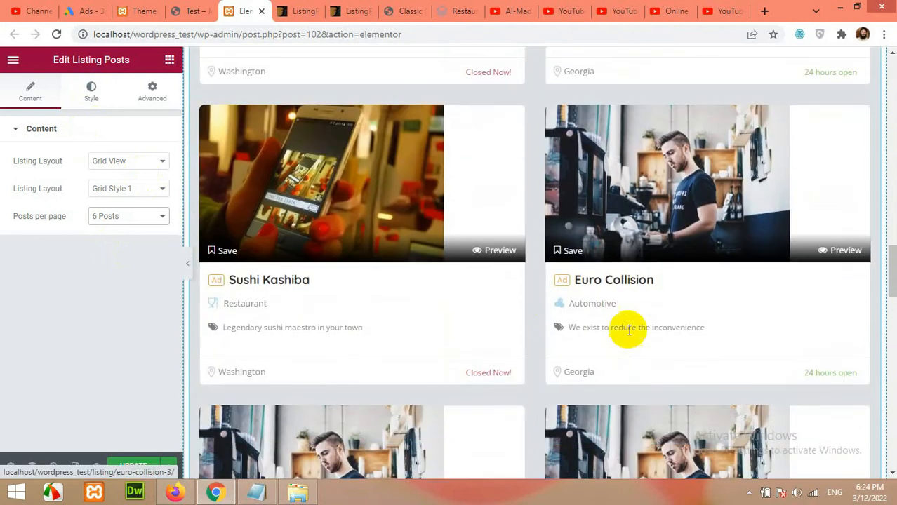
# Return to the WordPress dashboard's theme options page and open the Listings page.
pyautogui.click(140, 11)
pyautogui.scroll(15, 122, 210)
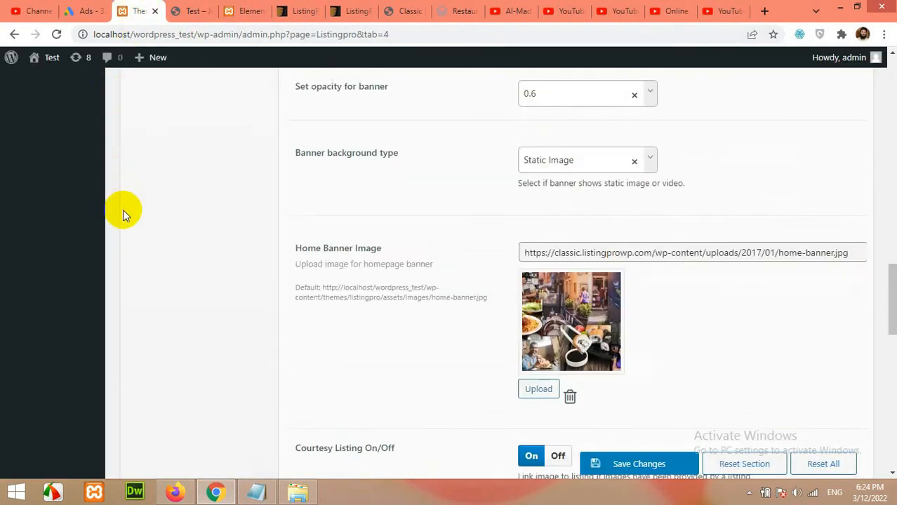
pyautogui.scroll(3, 54, 195)
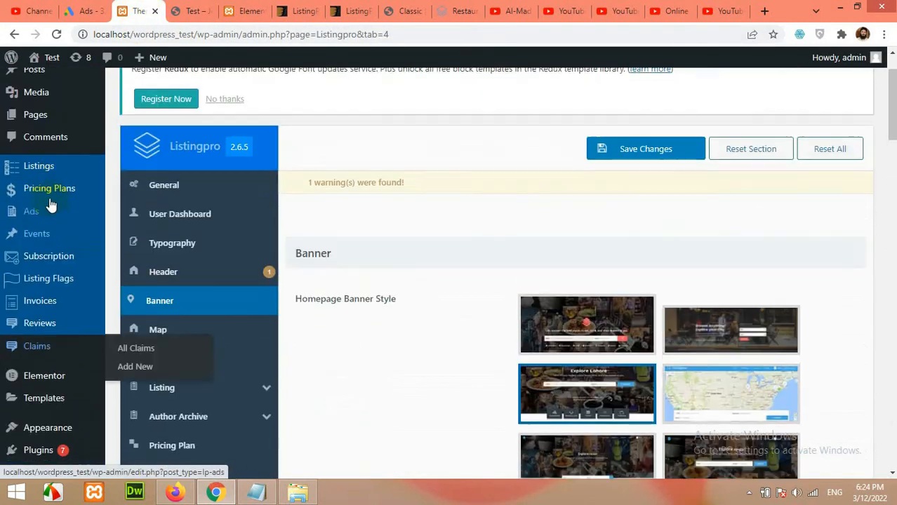
pyautogui.click(38, 172)
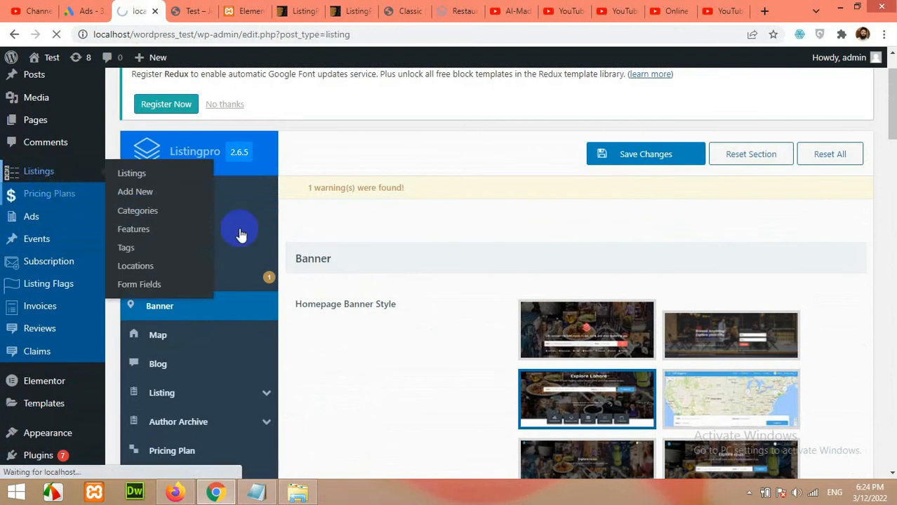
# Look through the entries in the WordPress Listings table.
pyautogui.scroll(-3, 229, 240)
pyautogui.scroll(-2, 229, 240)
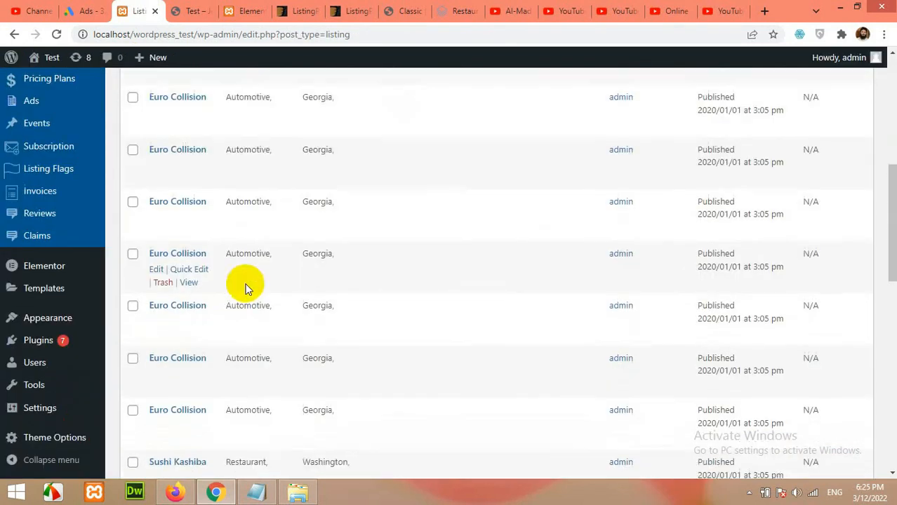
pyautogui.scroll(8, 245, 284)
# Return to the Elementor page editor and open the "People talking about us" video testimonial for editing.
pyautogui.hotkey('ctrl', 'Tab')
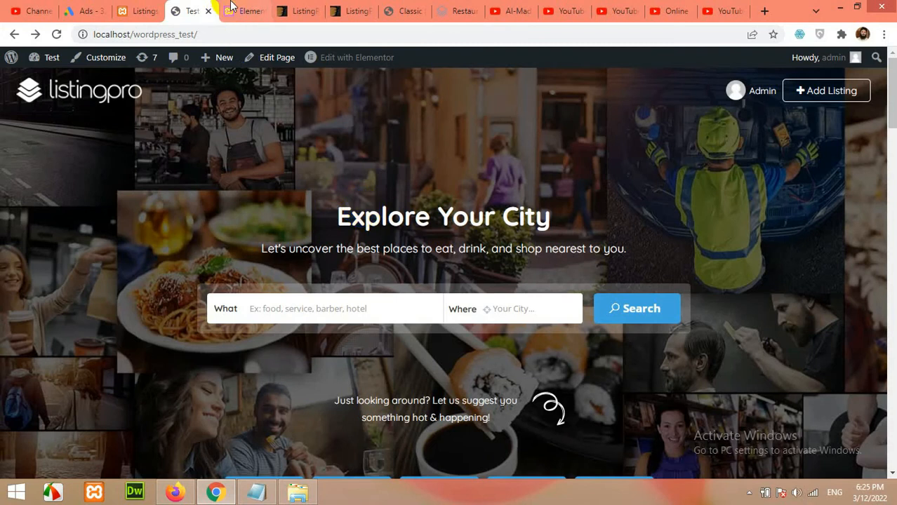
pyautogui.hotkey('ctrl', 'Tab')
pyautogui.scroll(-10, 437, 316)
pyautogui.scroll(3, 497, 335)
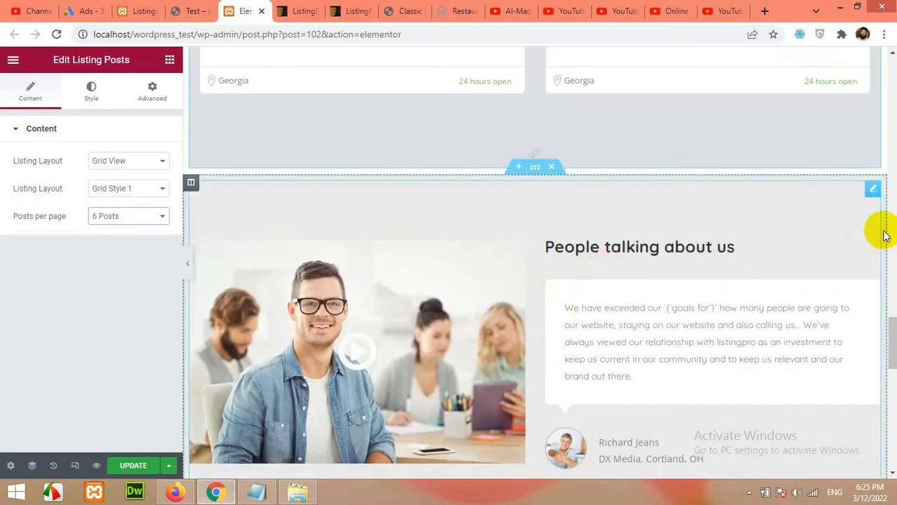
pyautogui.click(872, 189)
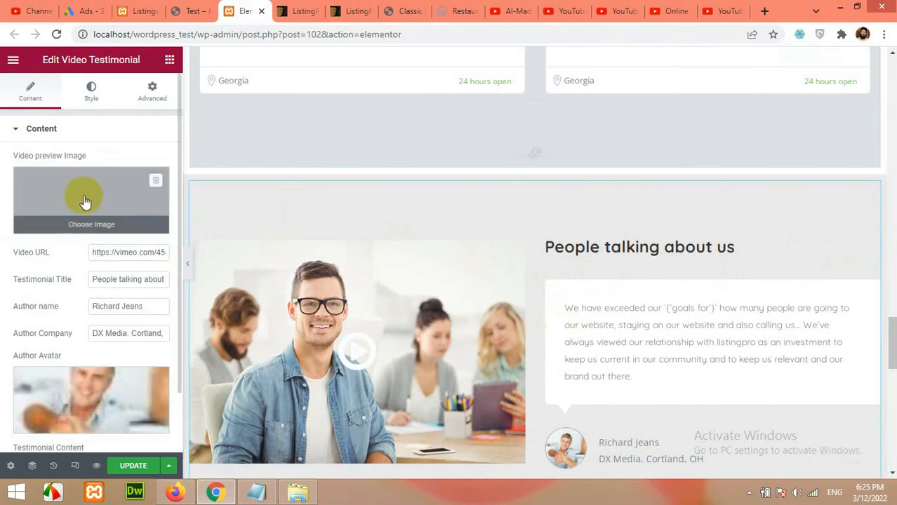
pyautogui.scroll(-1, 32, 380)
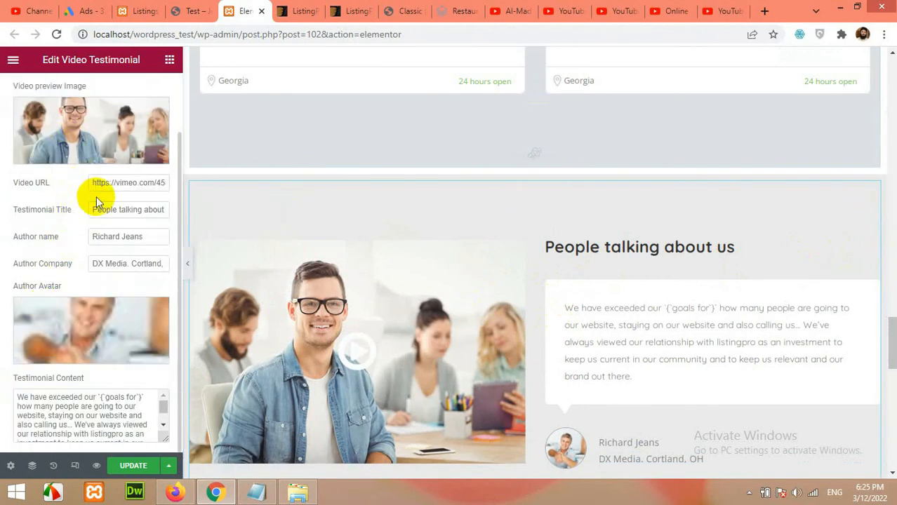
# Review the testimonial's Video URL, Testimonial Title, Author name, Author Company, Author Avatar and Testimonial Content fields.
pyautogui.moveTo(100, 183); pyautogui.dragTo(200, 183)
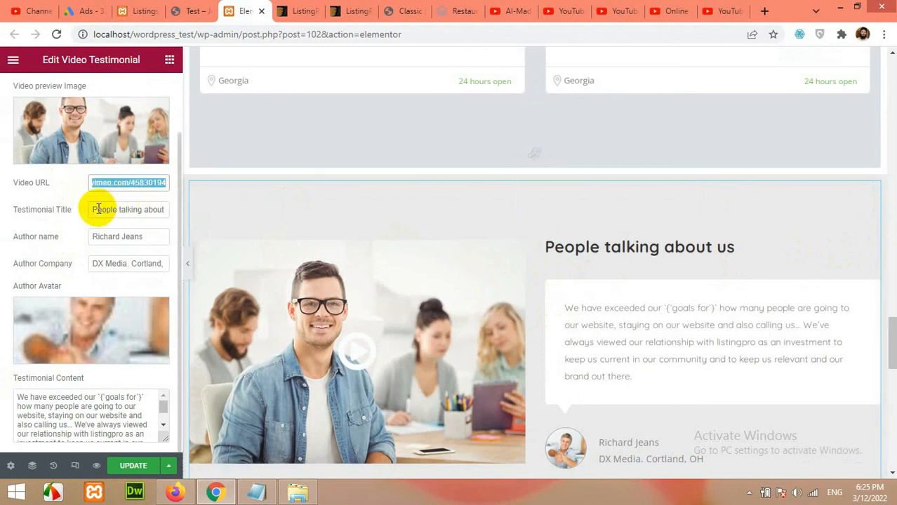
pyautogui.moveTo(98, 209); pyautogui.dragTo(169, 208)
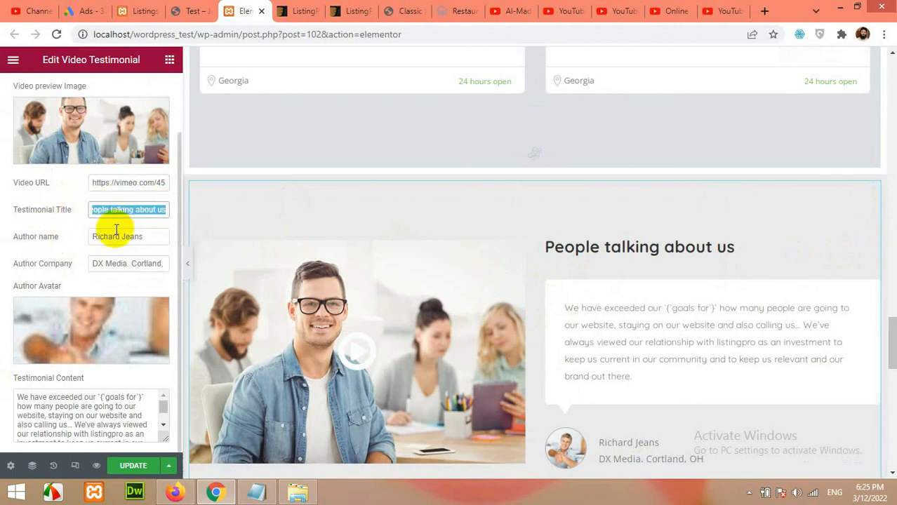
pyautogui.moveTo(89, 237); pyautogui.dragTo(240, 240)
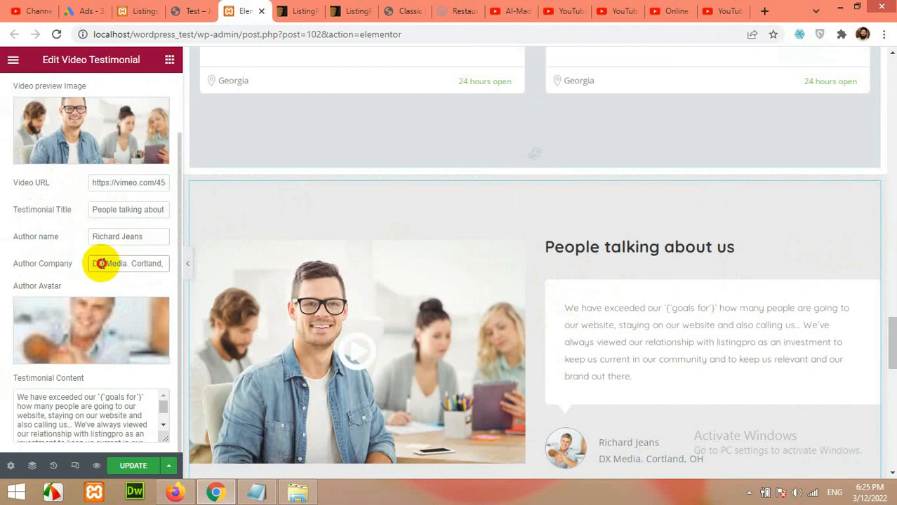
pyautogui.moveTo(102, 263); pyautogui.dragTo(184, 263)
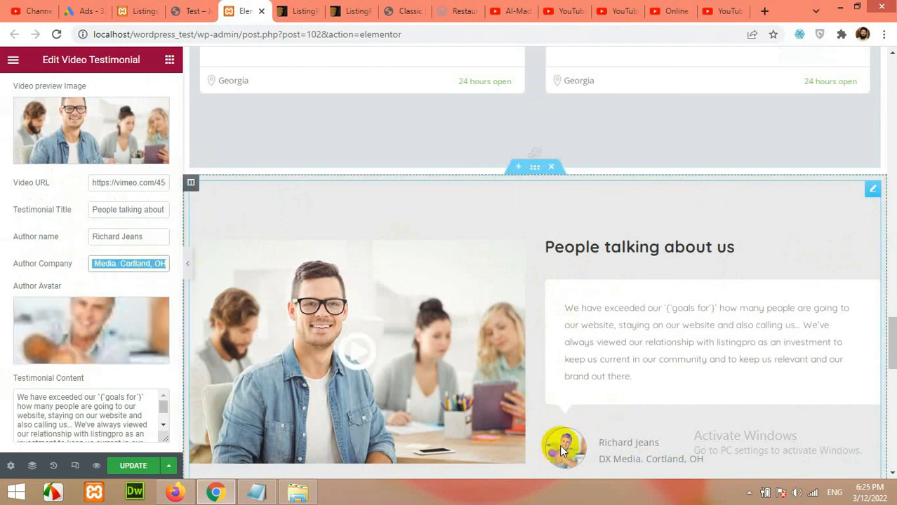
pyautogui.scroll(-2, 50, 395)
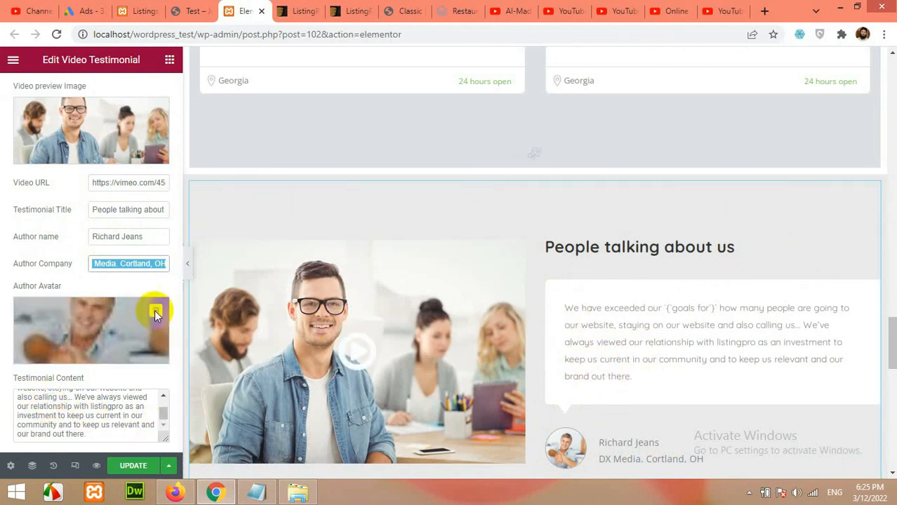
# Look back over the homepage sections from the testimonial up to the Explore Your City banner.
pyautogui.scroll(6, 484, 295)
pyautogui.scroll(10, 486, 295)
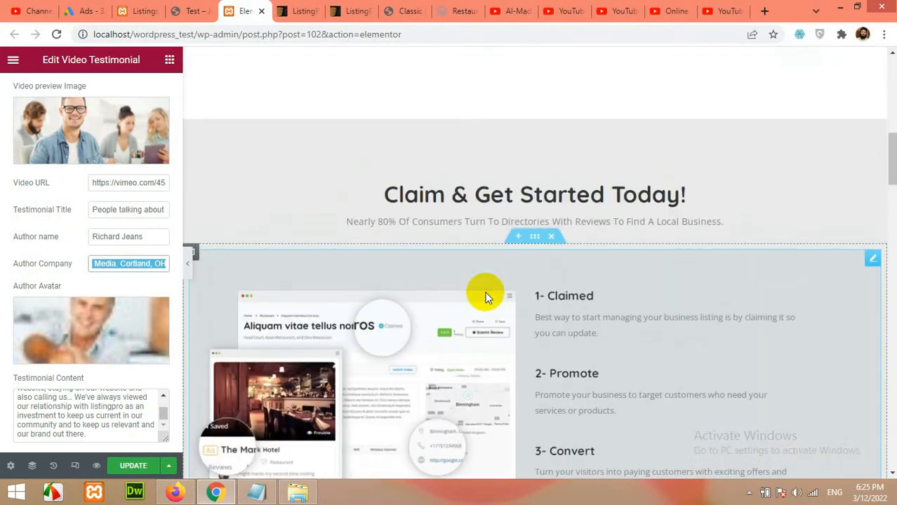
pyautogui.scroll(3, 486, 295)
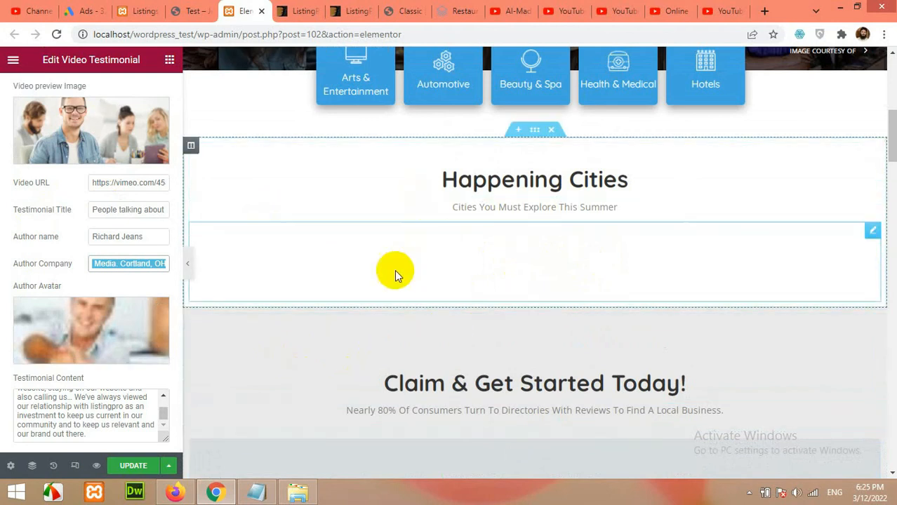
pyautogui.scroll(3, 394, 272)
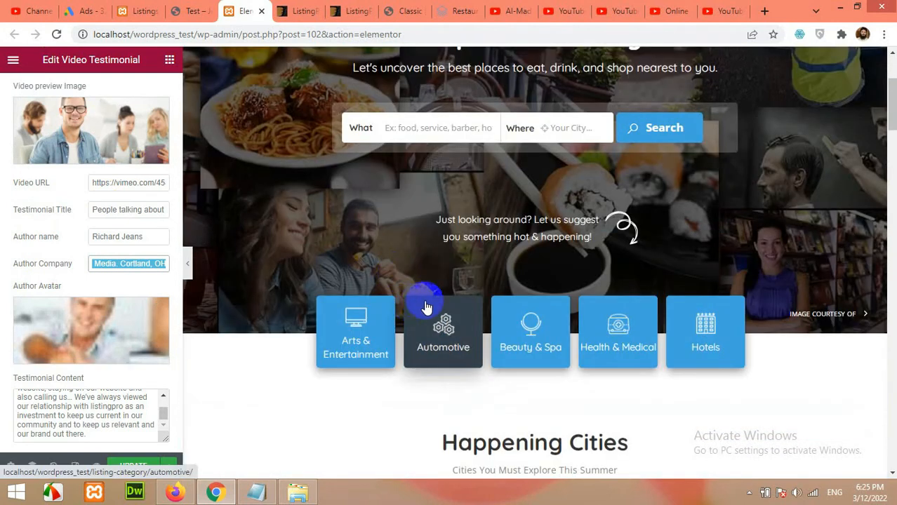
pyautogui.scroll(2, 426, 307)
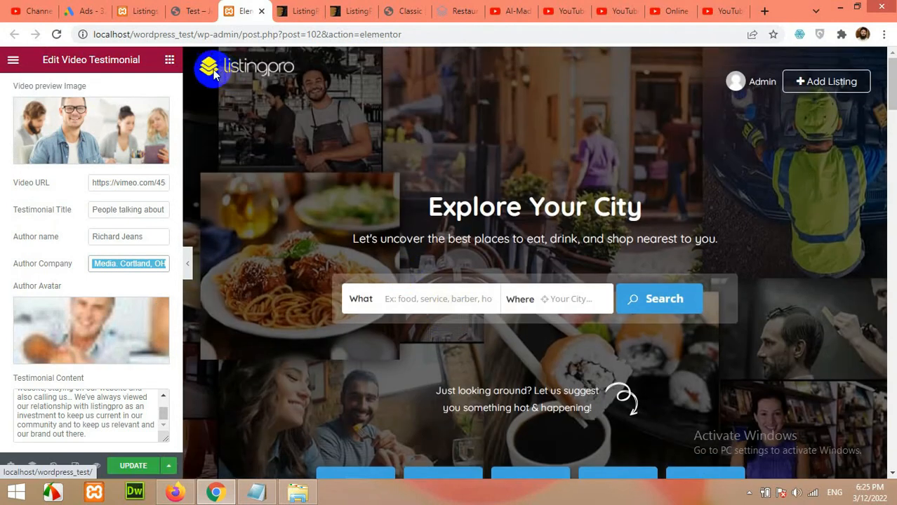
# Switch to the WordPress Listings page and add a new listing titled "Alex Barber Shop".
pyautogui.click(133, 10)
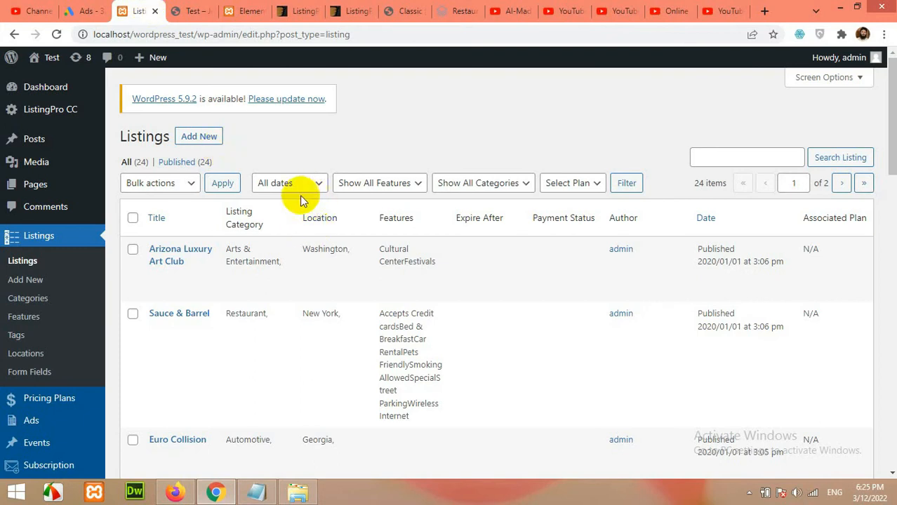
pyautogui.click(199, 137)
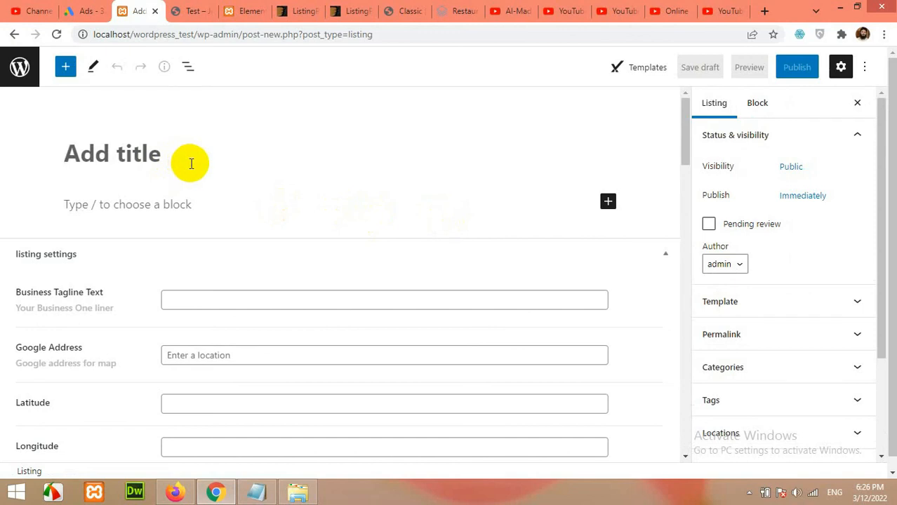
pyautogui.write('Barber Shop')
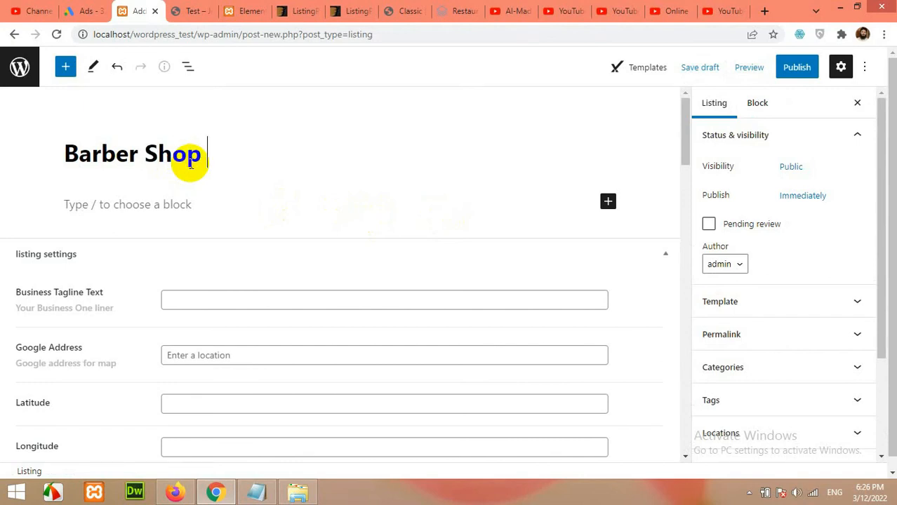
pyautogui.press('BackSpace')
pyautogui.press('BackSpace')
pyautogui.write('Alex')
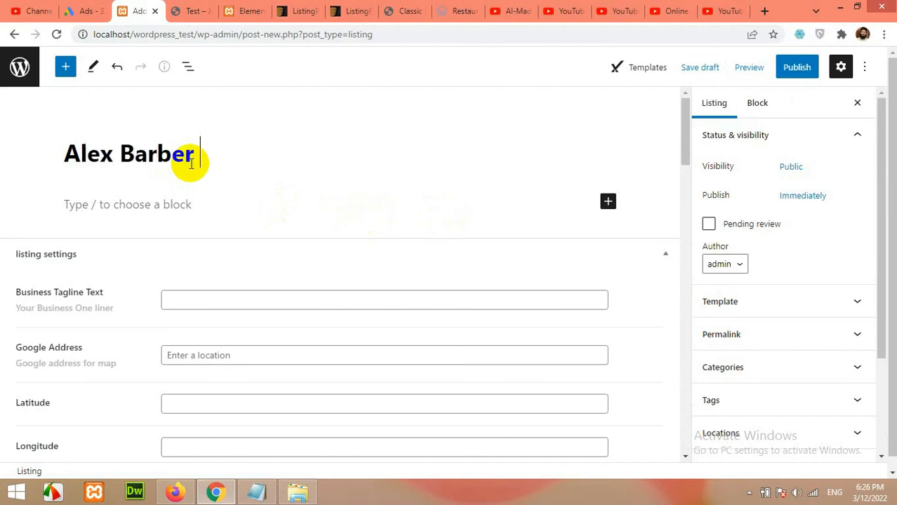
# Set the listing's Business Tagline Text to "We are Fashion".
pyautogui.click(204, 298)
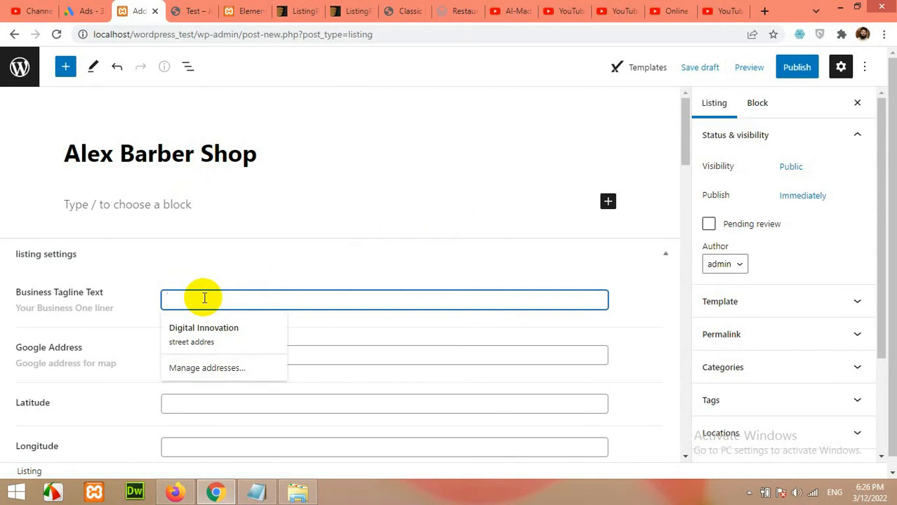
pyautogui.write('We are Fashio')
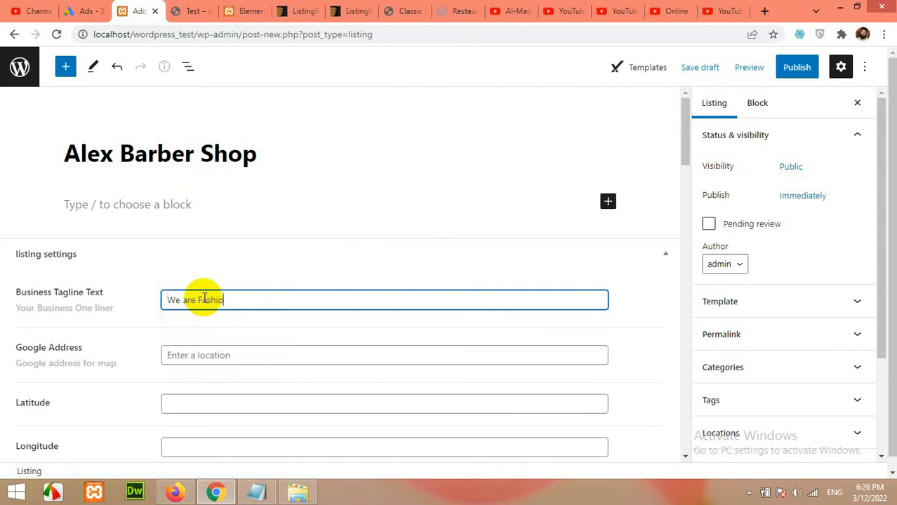
pyautogui.scroll(-1, 209, 329)
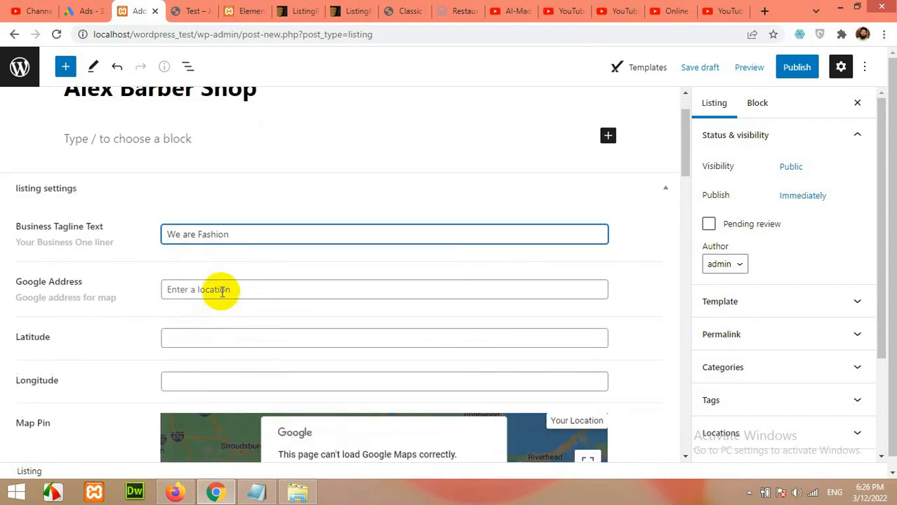
# Enter "new york" as the listing's Google Address and dismiss the Google Maps error under the field.
pyautogui.click(221, 289)
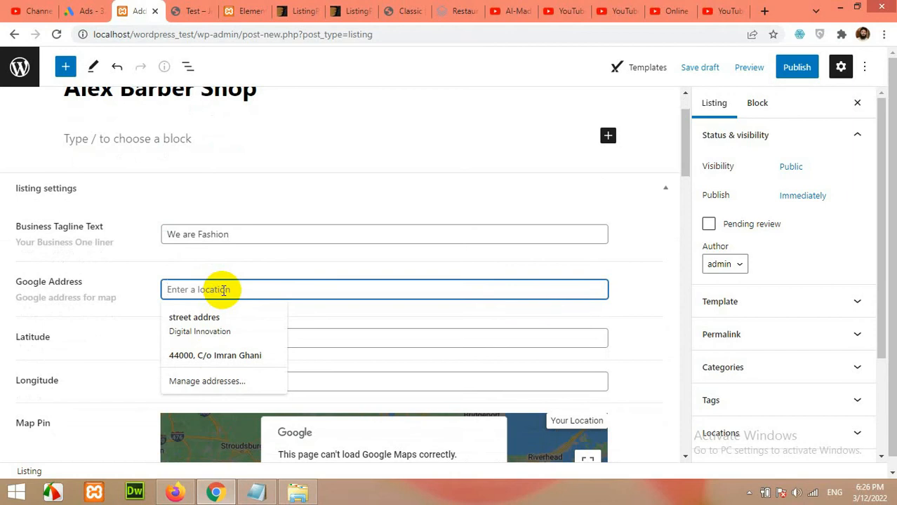
pyautogui.write('new yo')
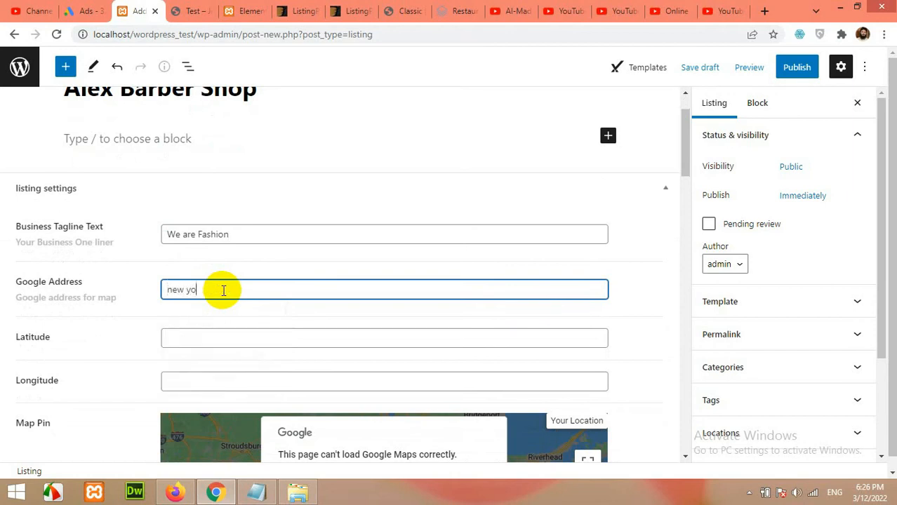
pyautogui.write('rk')
pyautogui.click(116, 346)
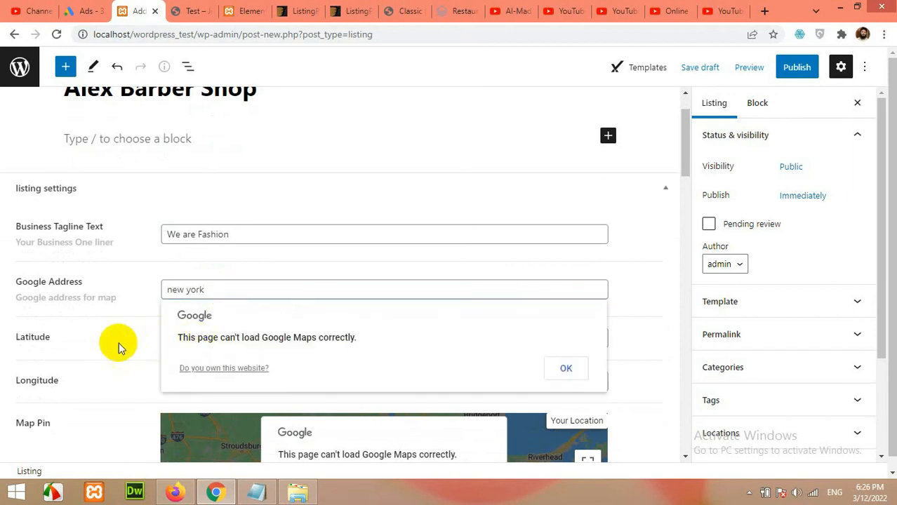
pyautogui.click(232, 286)
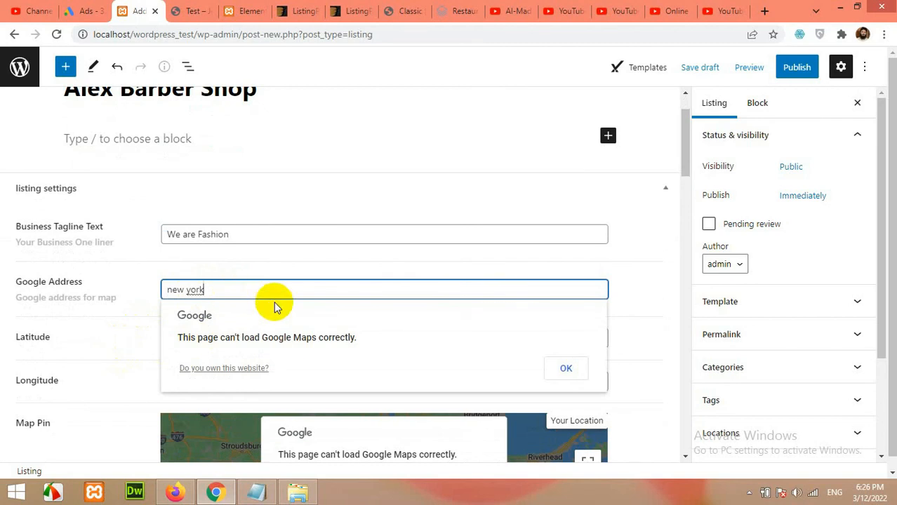
pyautogui.click(558, 376)
pyautogui.click(232, 286)
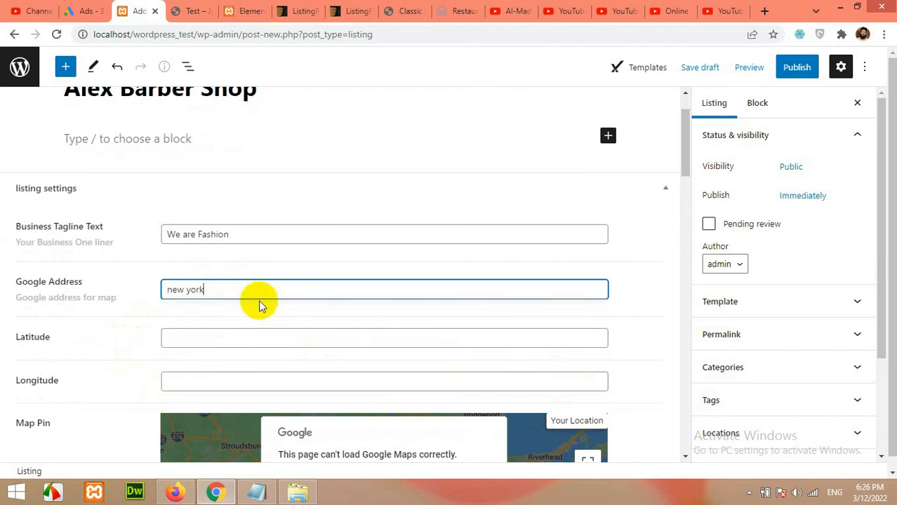
# Fill in the listing's phone number and email from the saved autofill entry and copy the phone number into the Whatsapp field.
pyautogui.scroll(-2, 100, 366)
pyautogui.scroll(-4, 267, 356)
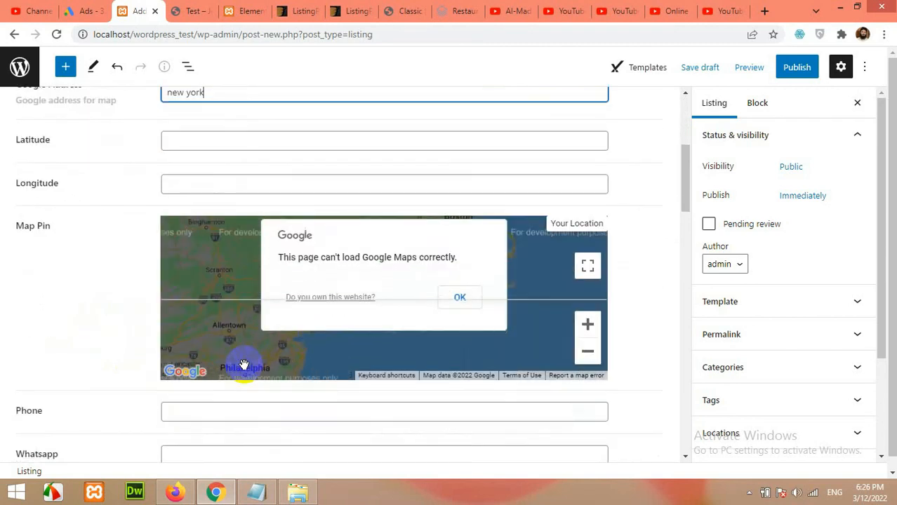
pyautogui.click(200, 218)
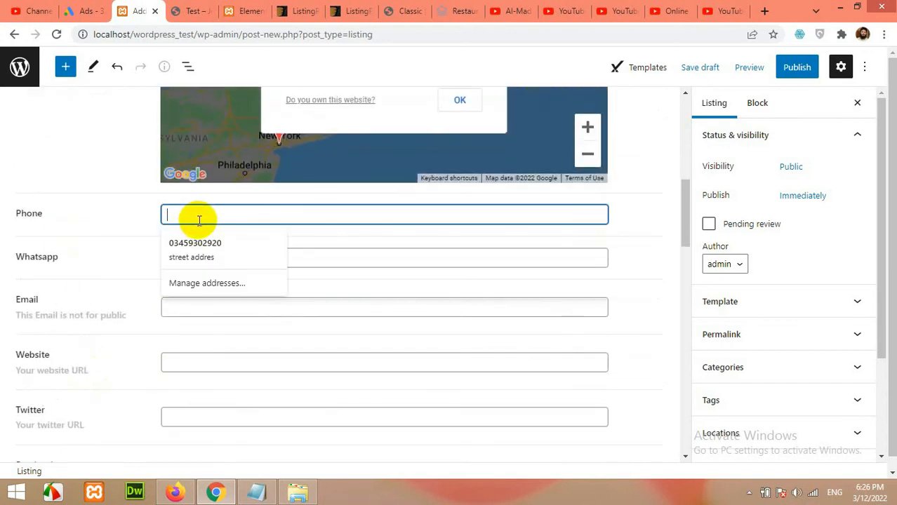
pyautogui.click(263, 246)
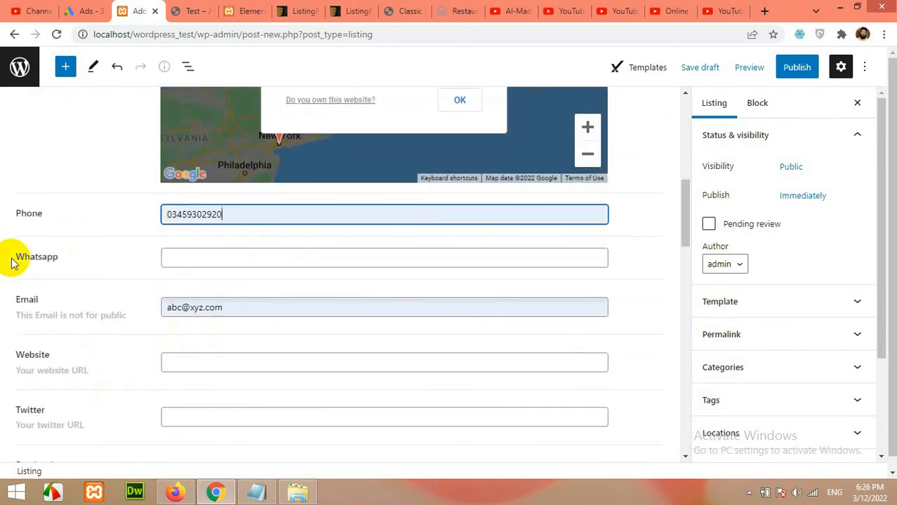
pyautogui.click(169, 256)
pyautogui.click(242, 218)
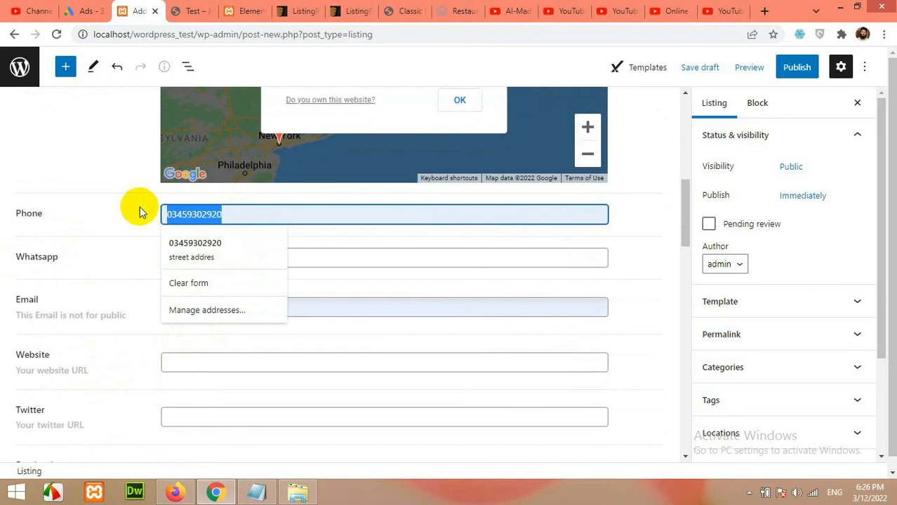
pyautogui.click(186, 260)
pyautogui.hotkey('ctrl', 'v')
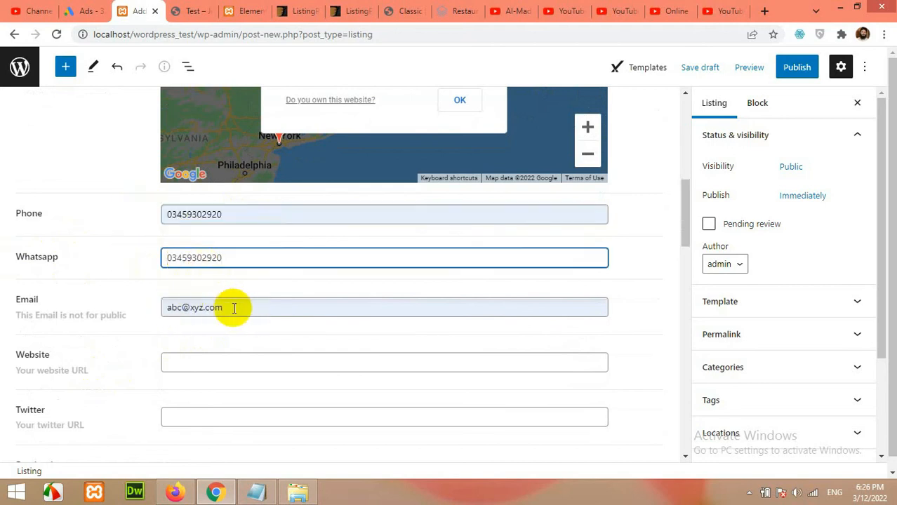
pyautogui.scroll(-1, 183, 328)
pyautogui.click(191, 299)
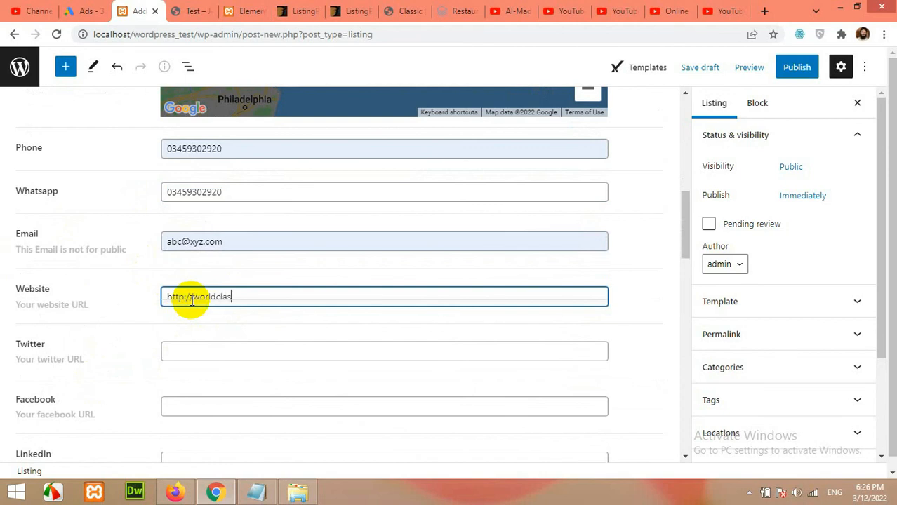
pyautogui.write('om')
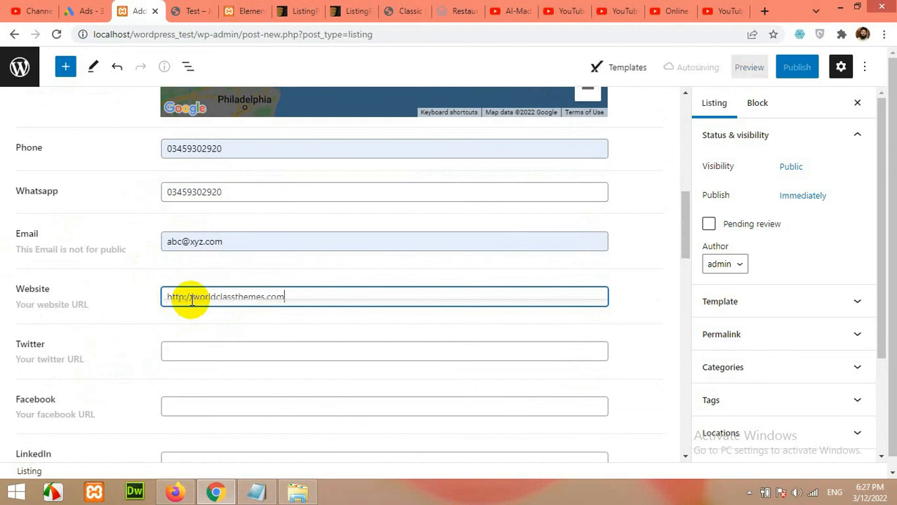
# Enter the owner's Facebook profile URL in the listing's Facebook field, leaving the Twitter field empty.
pyautogui.click(334, 347)
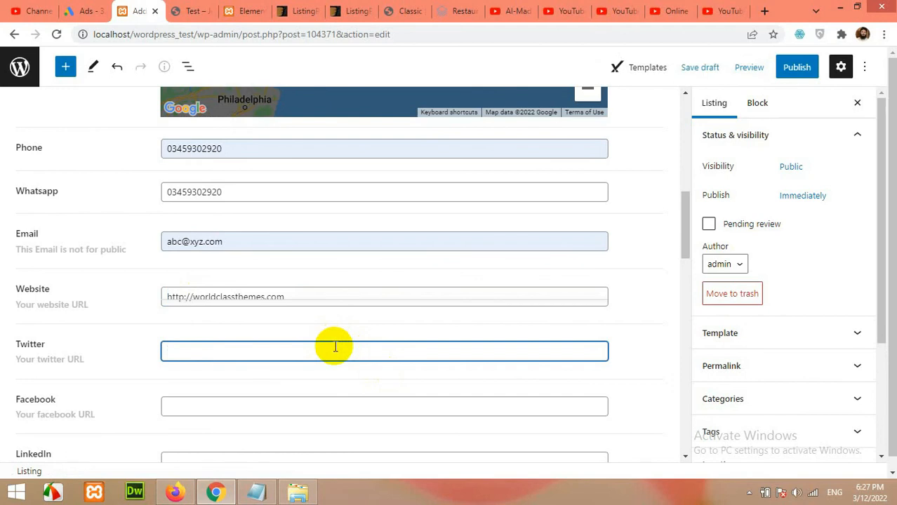
pyautogui.scroll(-2, 334, 347)
pyautogui.click(226, 285)
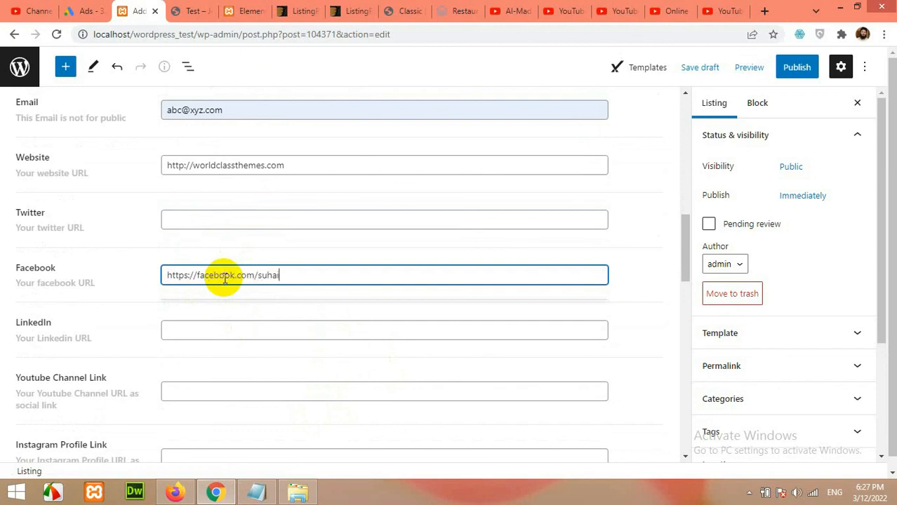
pyautogui.scroll(-1, 176, 294)
pyautogui.scroll(-1, 154, 343)
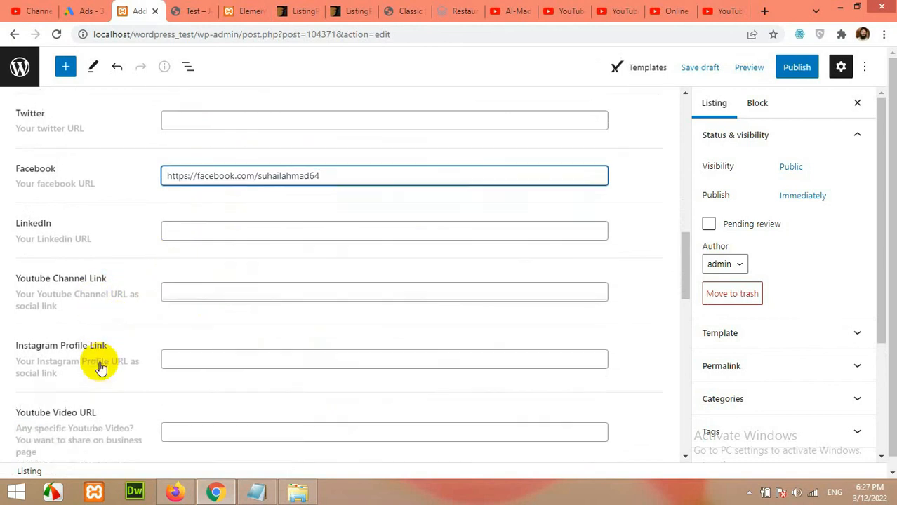
# Start uploading images for the listing's Image Gallery and bring up the media library for adding to the gallery.
pyautogui.scroll(-2, 100, 368)
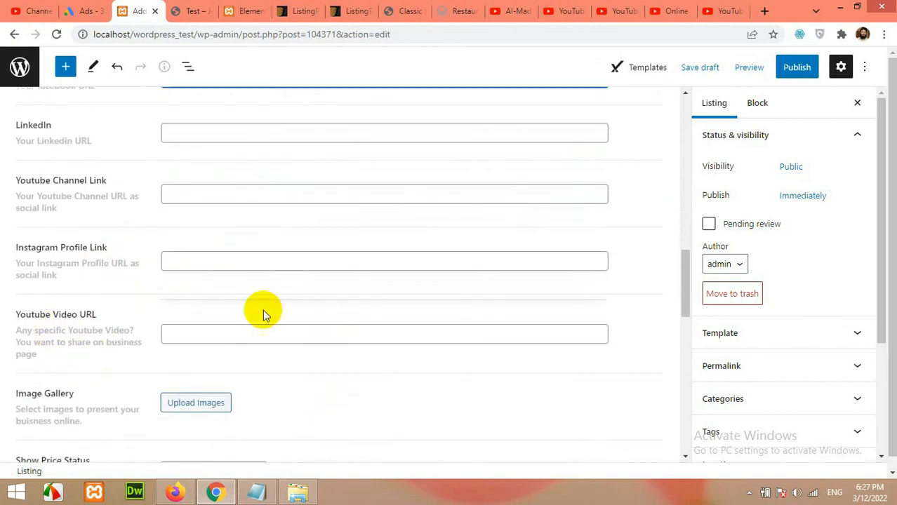
pyautogui.click(223, 336)
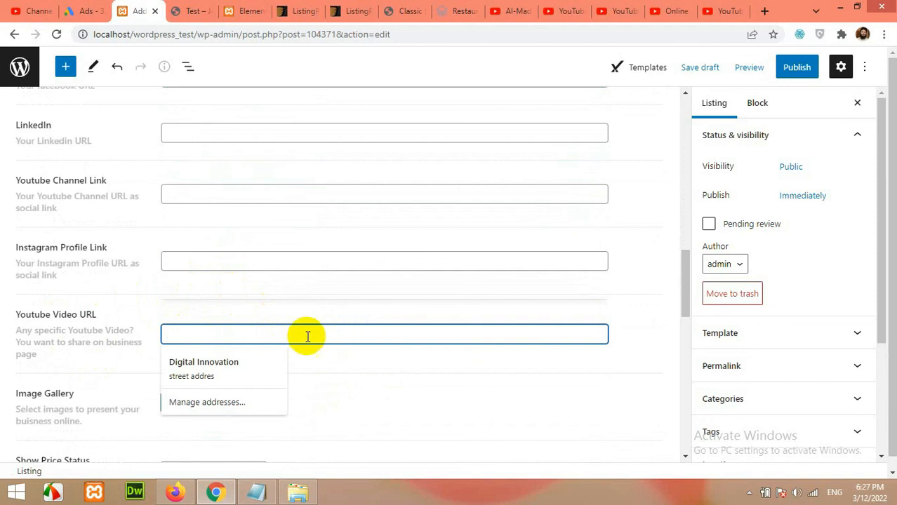
pyautogui.scroll(-2, 354, 348)
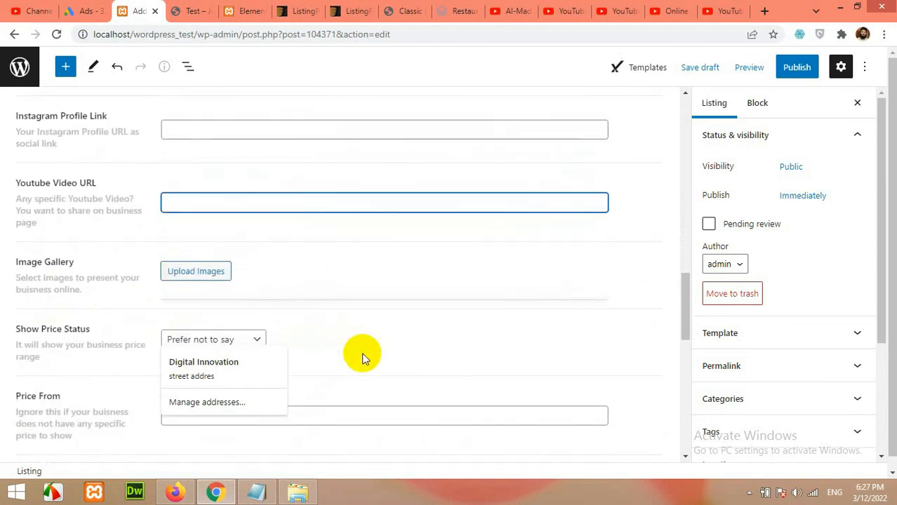
pyautogui.click(188, 278)
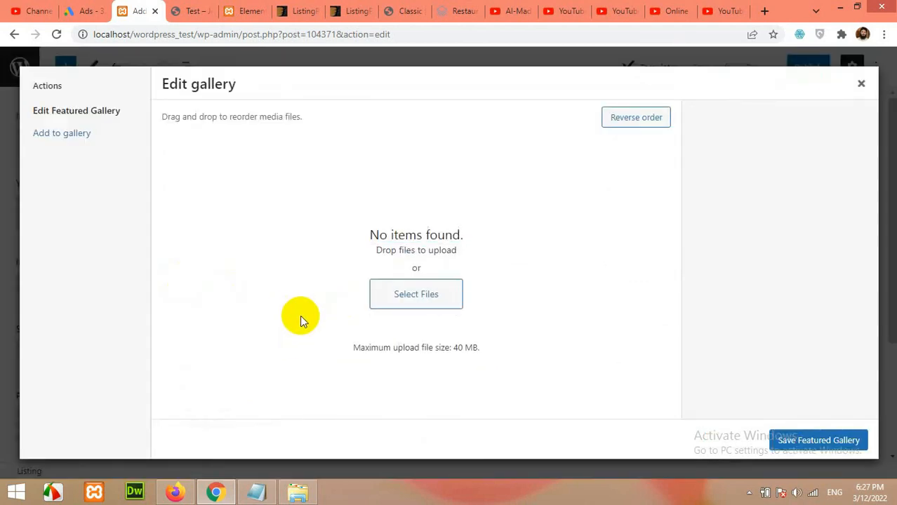
pyautogui.click(91, 137)
pyautogui.click(85, 121)
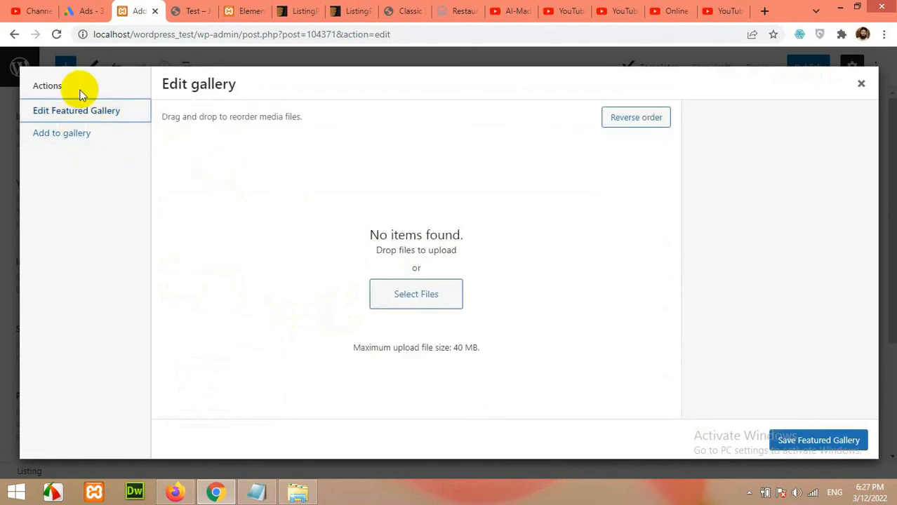
pyautogui.click(56, 135)
# Add two anime images, nutritions.jpg and pranayama.jpg to the listing's gallery and save the featured gallery.
pyautogui.click(232, 224)
pyautogui.click(241, 327)
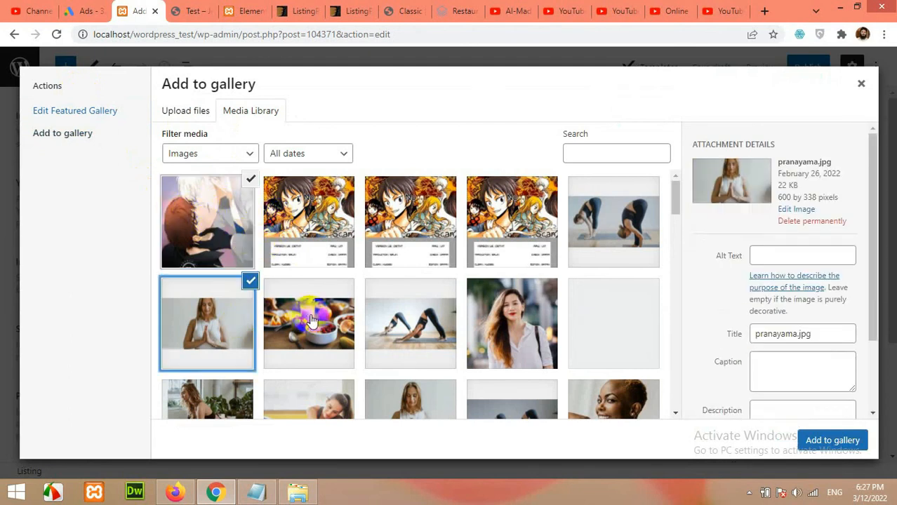
pyautogui.click(313, 323)
pyautogui.click(244, 323)
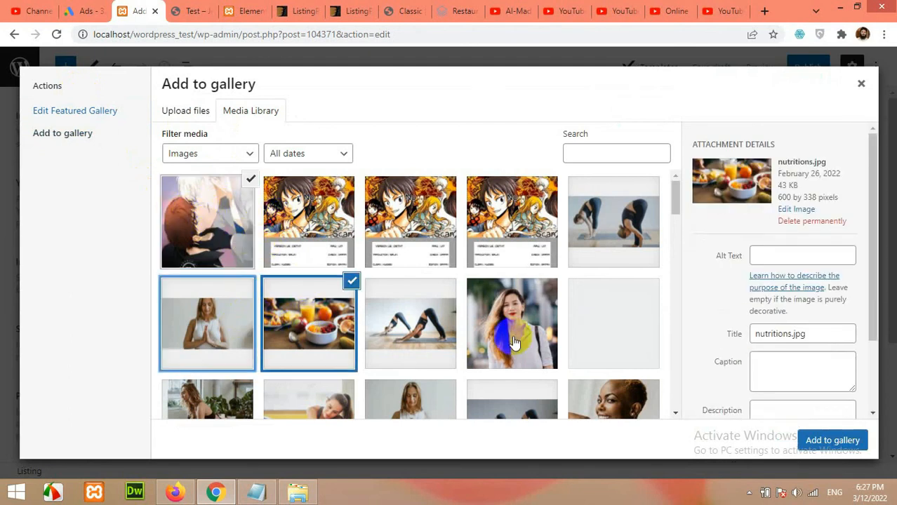
pyautogui.click(500, 249)
pyautogui.click(254, 317)
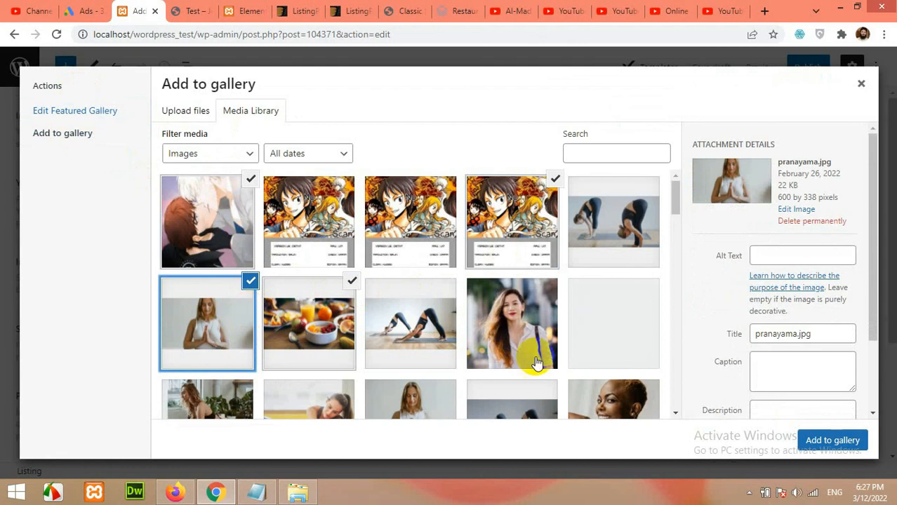
pyautogui.click(817, 439)
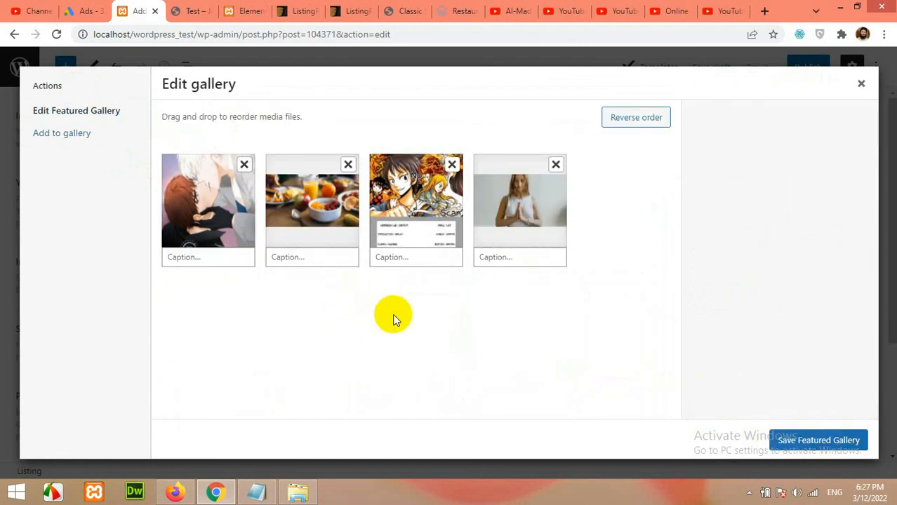
pyautogui.click(798, 442)
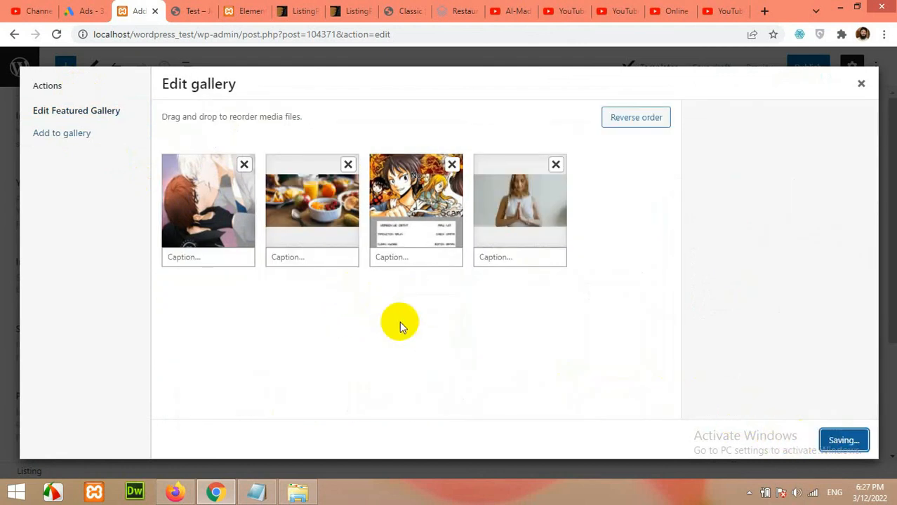
# Set the listing's Show Price Status to $$ Moderate, Price From to 30 and Price To to 300.
pyautogui.scroll(-1, 353, 319)
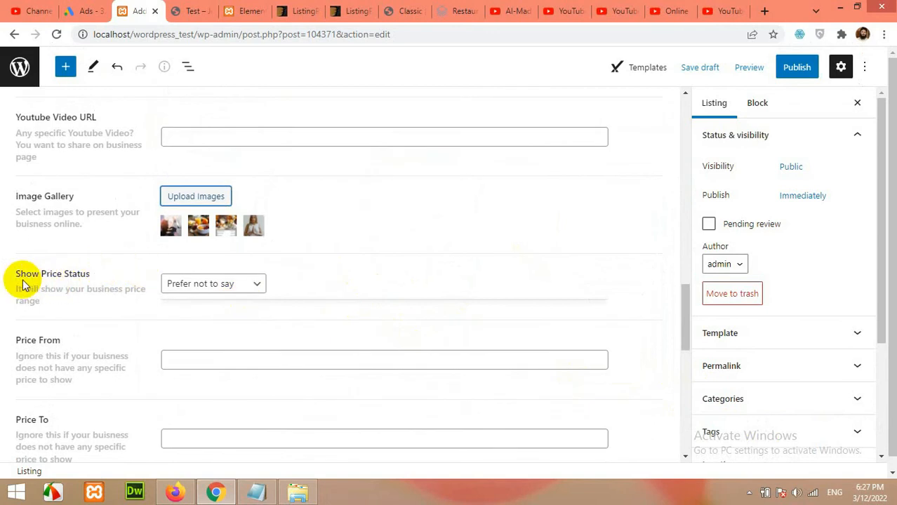
pyautogui.click(217, 287)
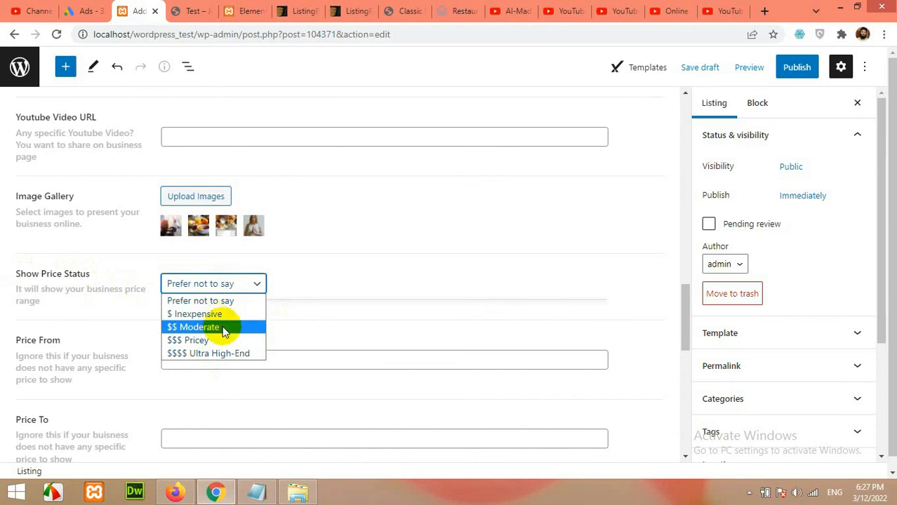
pyautogui.click(200, 327)
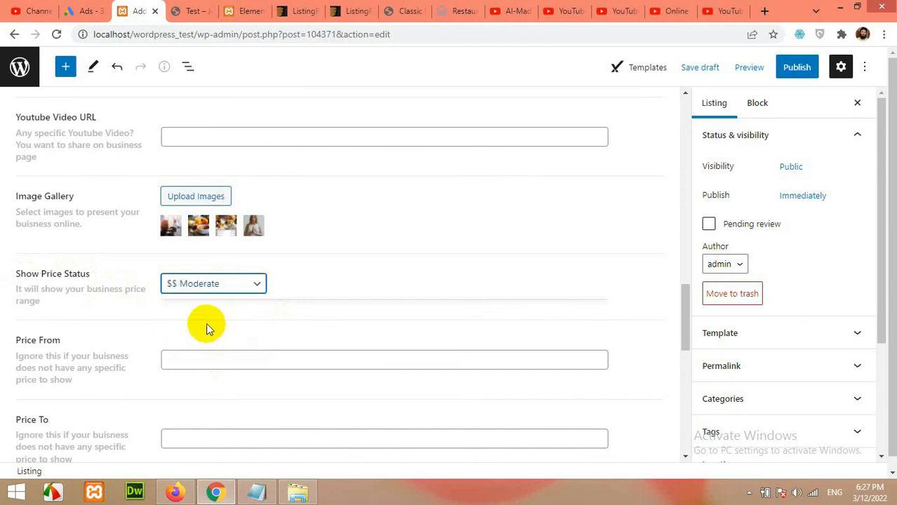
pyautogui.click(205, 362)
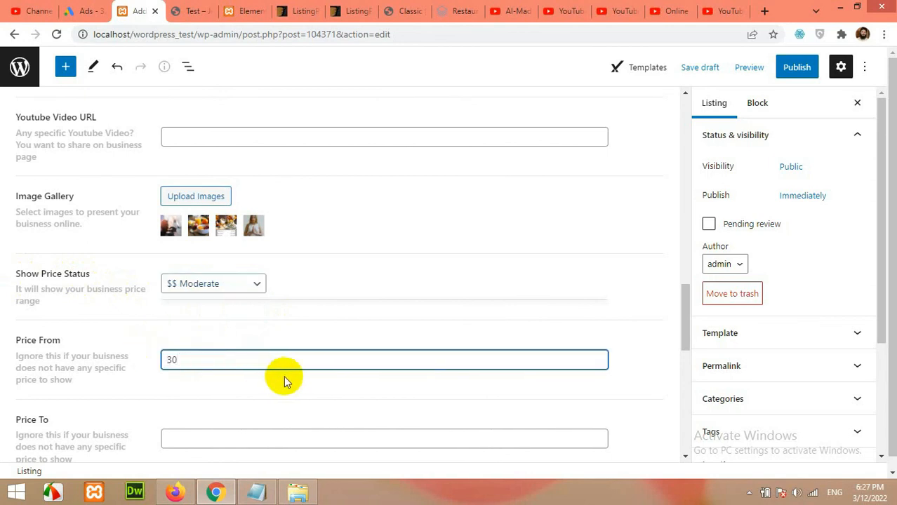
pyautogui.scroll(-2, 281, 372)
pyautogui.click(249, 305)
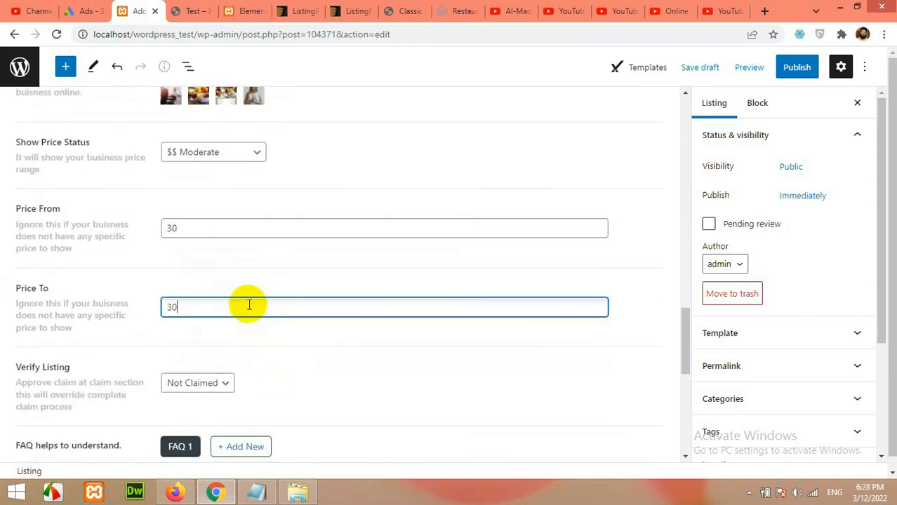
# Set the listing's Verify Listing status to Claimed.
pyautogui.scroll(-2, 241, 337)
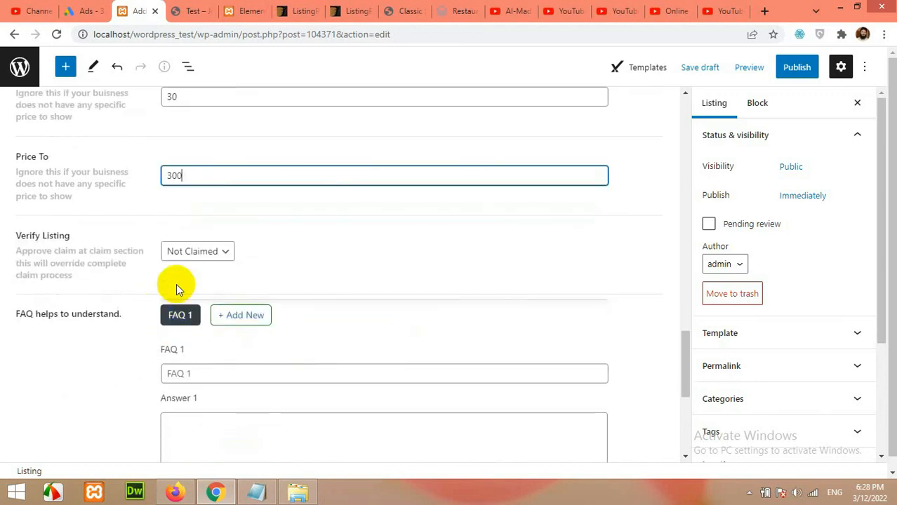
pyautogui.click(210, 254)
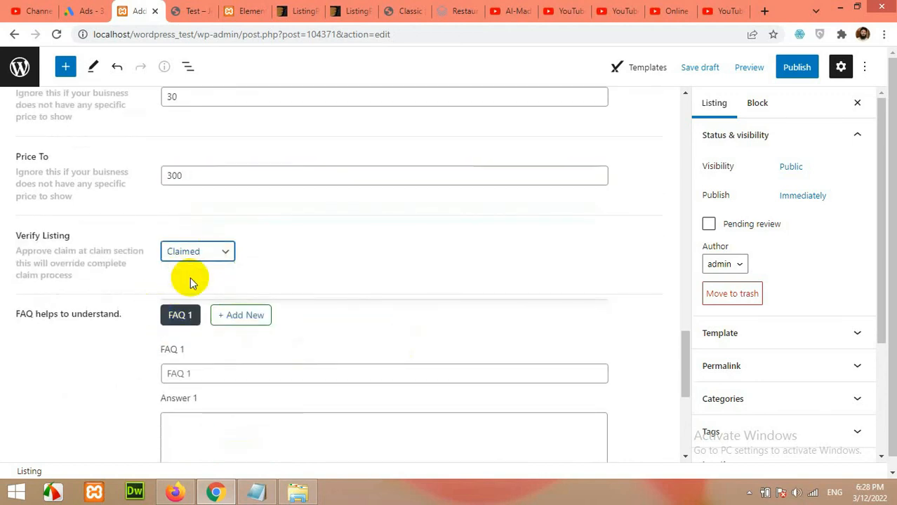
pyautogui.scroll(-1, 267, 274)
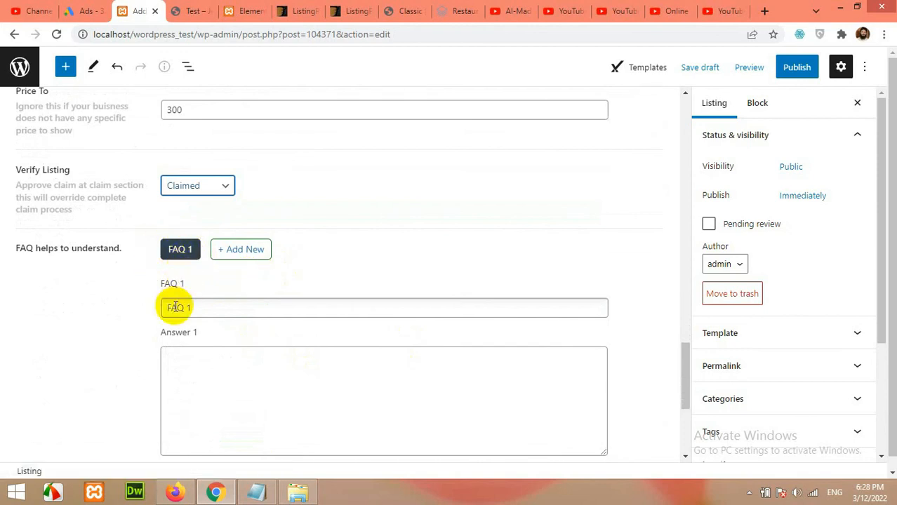
# Leave the FAQ fields empty and remove Friday from the listing's business hours.
pyautogui.click(242, 308)
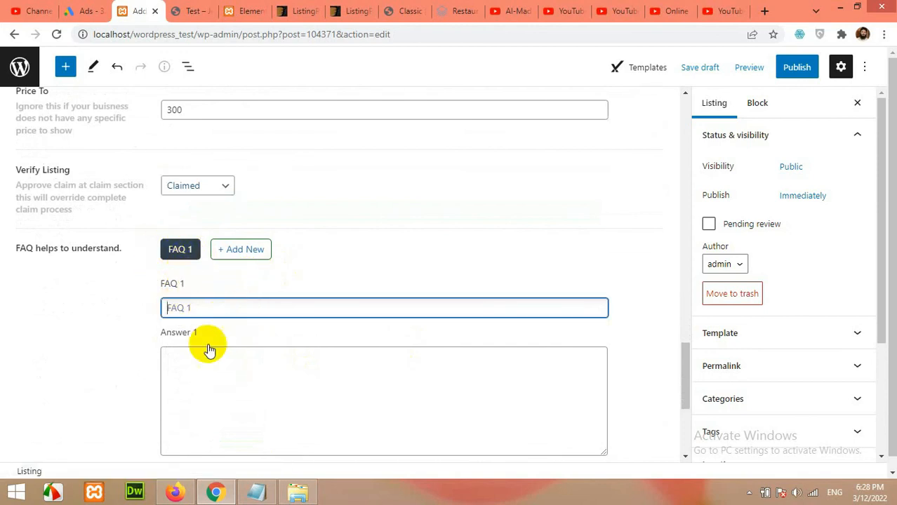
pyautogui.scroll(-1, 200, 326)
pyautogui.scroll(-3, 211, 347)
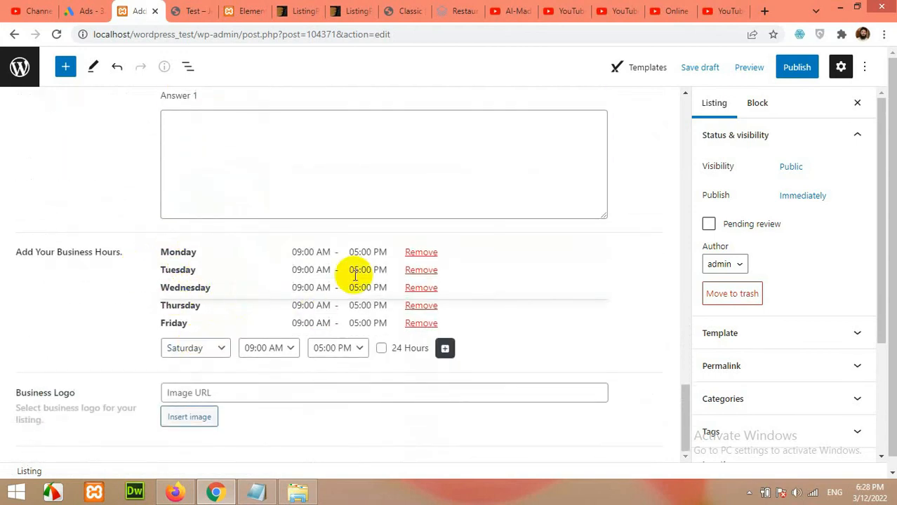
pyautogui.click(416, 324)
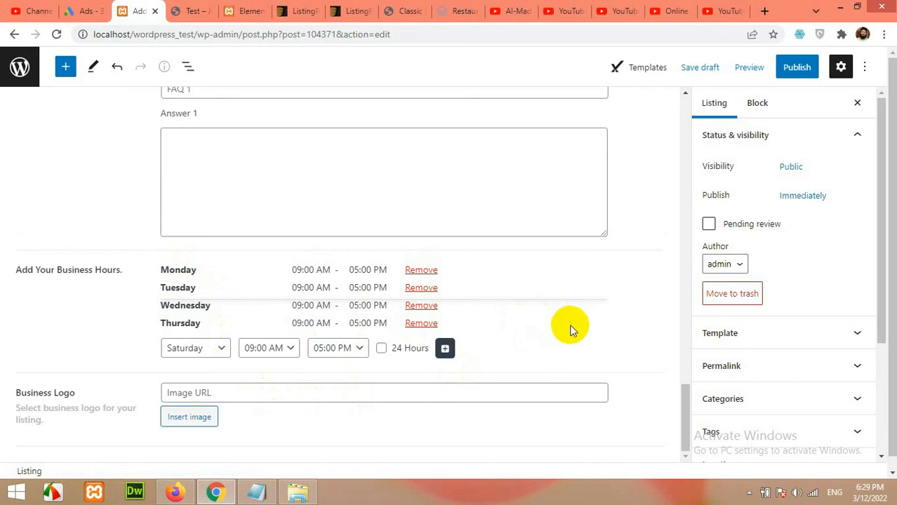
# Choose yoga.jpg from the media library and set it as the listing's featured image.
pyautogui.scroll(1, 576, 328)
pyautogui.scroll(-1, 575, 327)
pyautogui.scroll(8, 489, 350)
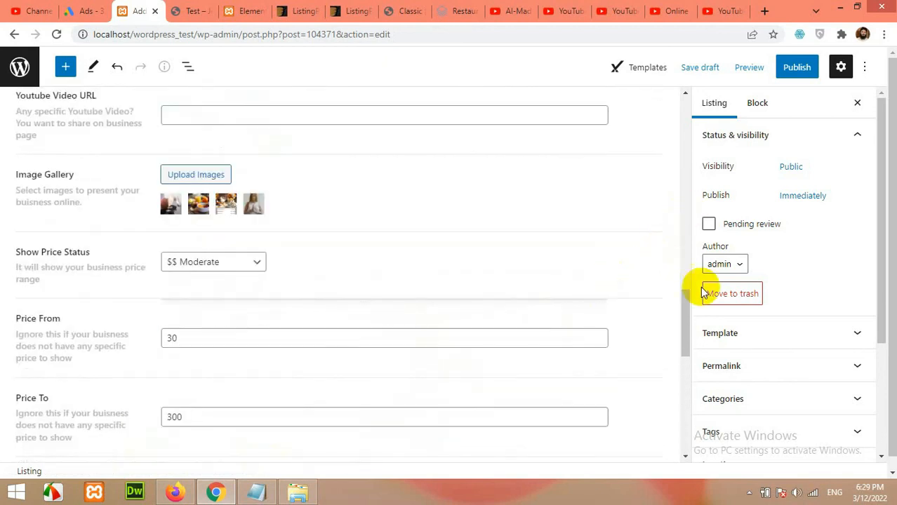
pyautogui.scroll(-3, 729, 308)
pyautogui.click(770, 377)
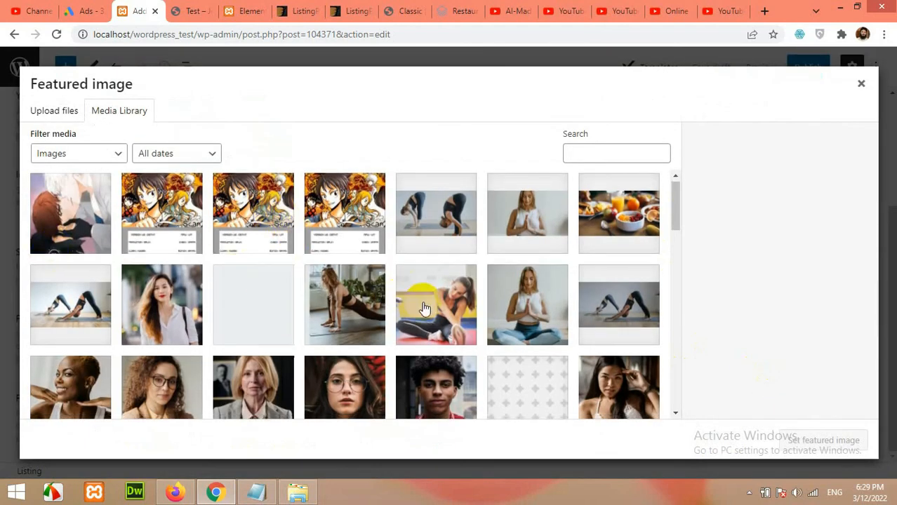
pyautogui.scroll(-3, 421, 302)
pyautogui.scroll(2, 370, 291)
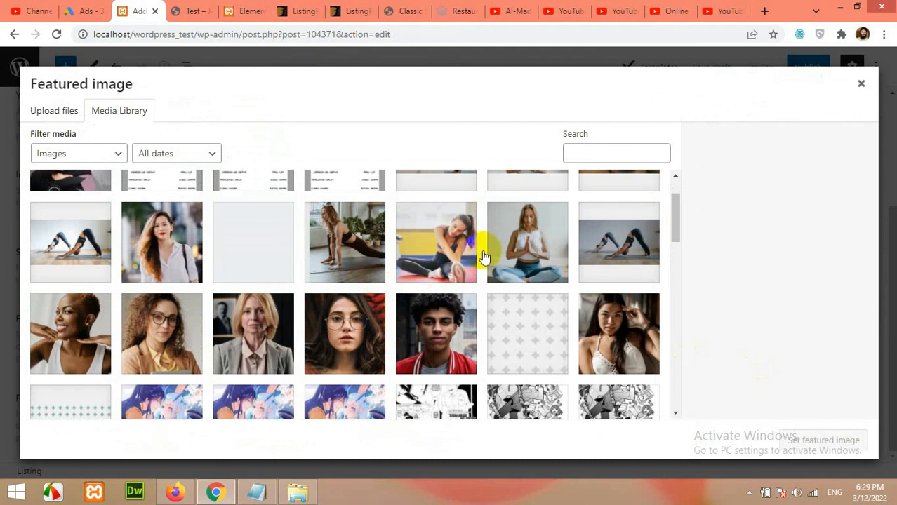
pyautogui.click(518, 250)
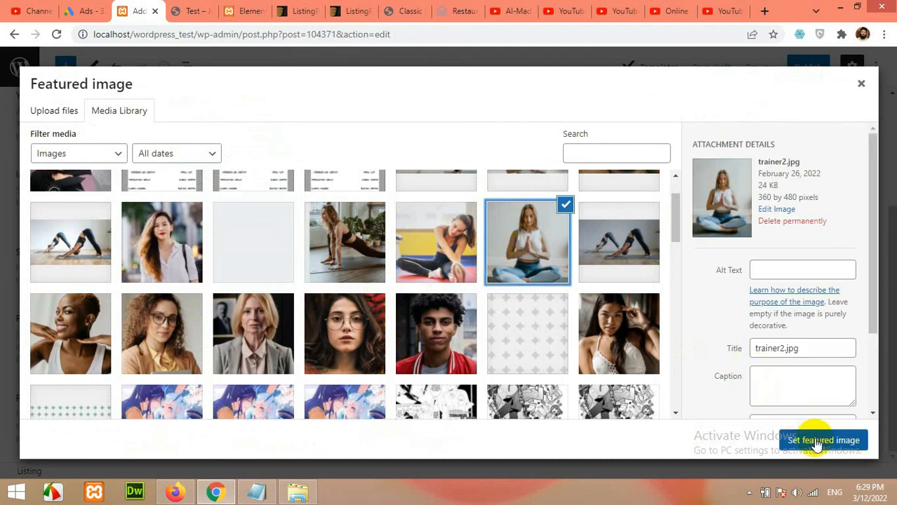
pyautogui.click(320, 239)
pyautogui.click(167, 237)
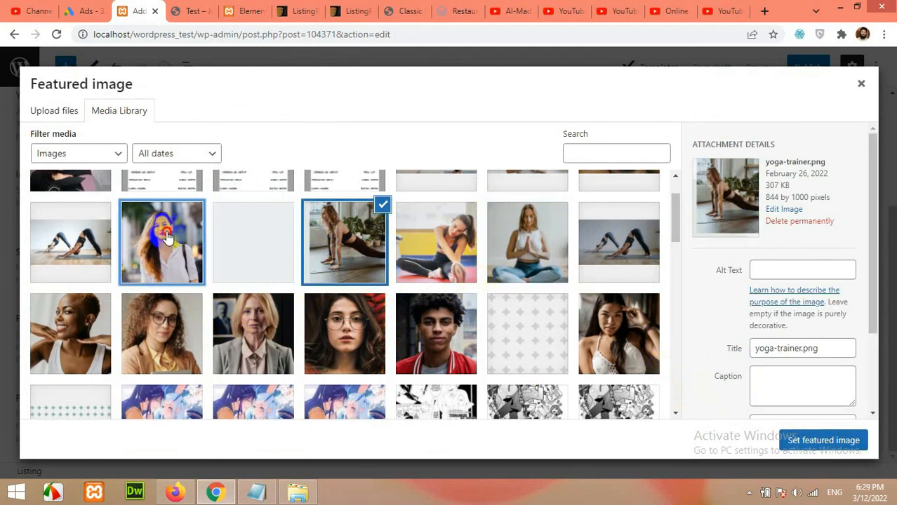
pyautogui.click(76, 253)
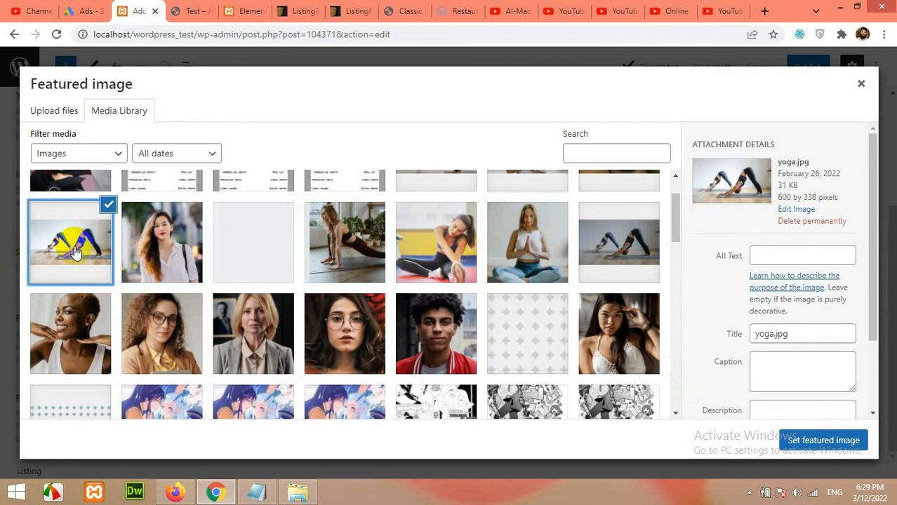
pyautogui.click(797, 438)
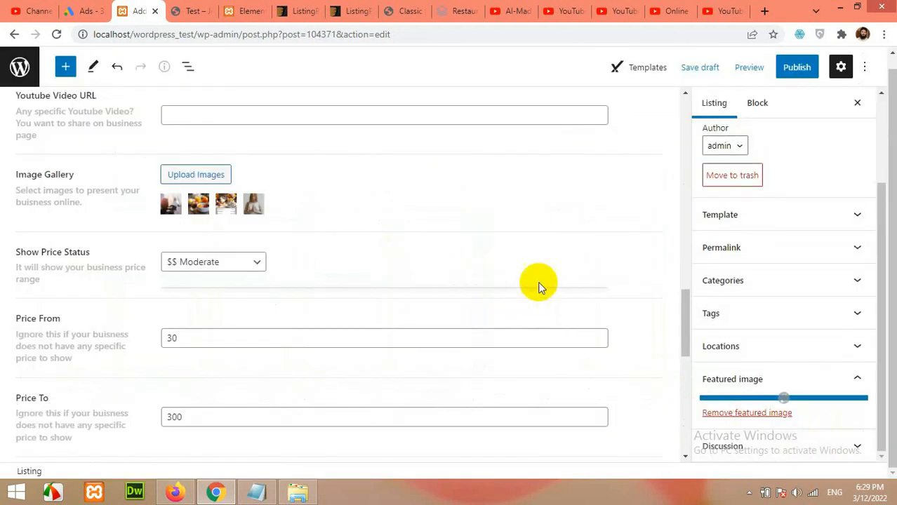
# Assign the listing to the Beauty & Spa and Services categories.
pyautogui.scroll(6, 544, 281)
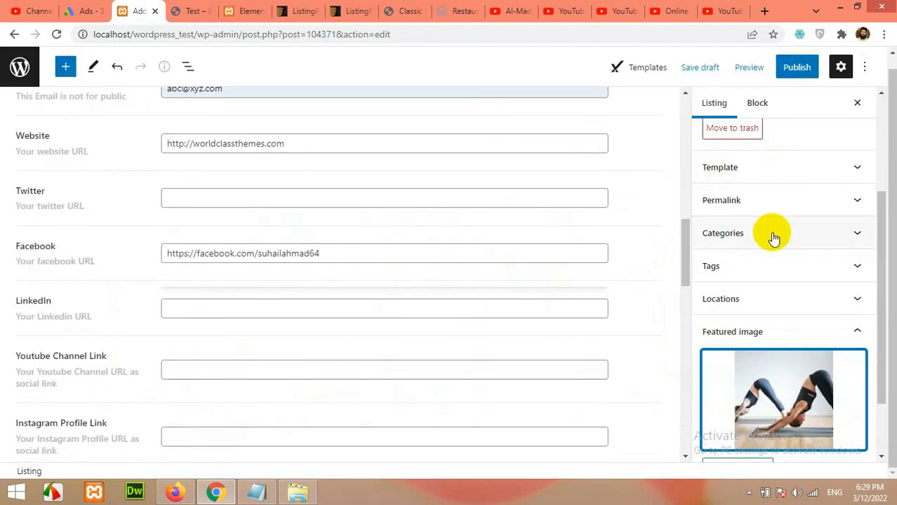
pyautogui.click(765, 238)
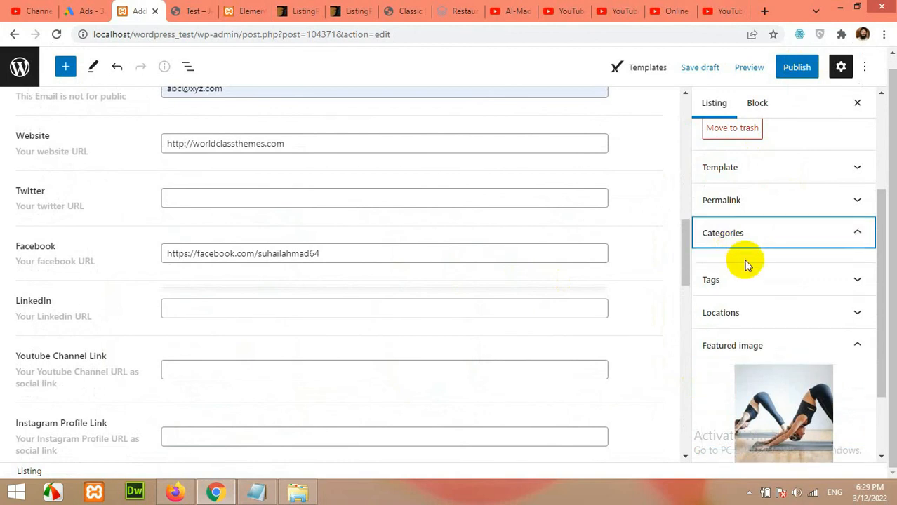
pyautogui.scroll(-2, 765, 316)
pyautogui.scroll(4, 499, 314)
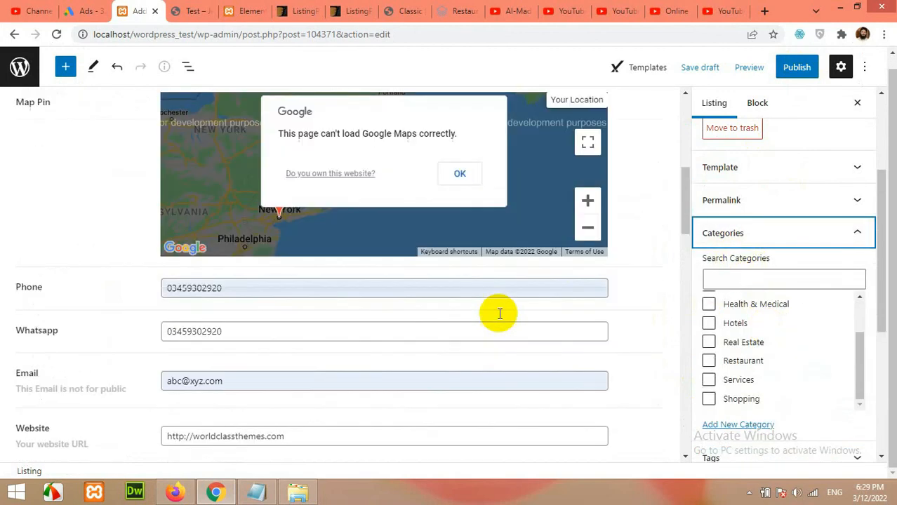
pyautogui.scroll(3, 500, 314)
pyautogui.scroll(-3, 500, 308)
pyautogui.scroll(-2, 743, 309)
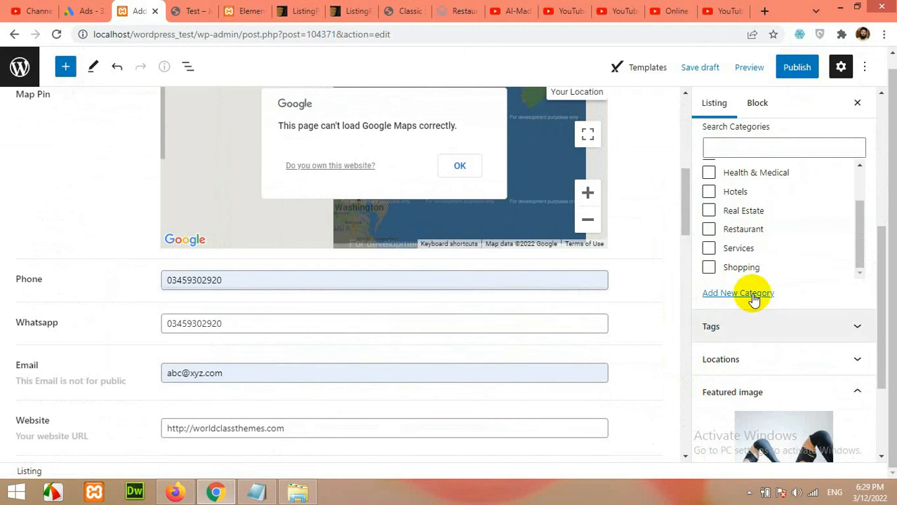
pyautogui.scroll(4, 750, 251)
pyautogui.click(710, 277)
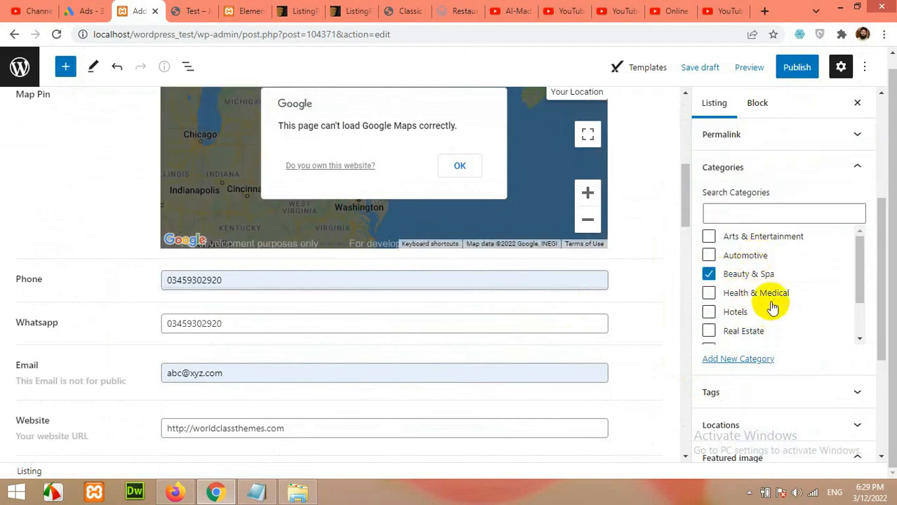
pyautogui.scroll(-1, 802, 315)
pyautogui.scroll(-1, 800, 309)
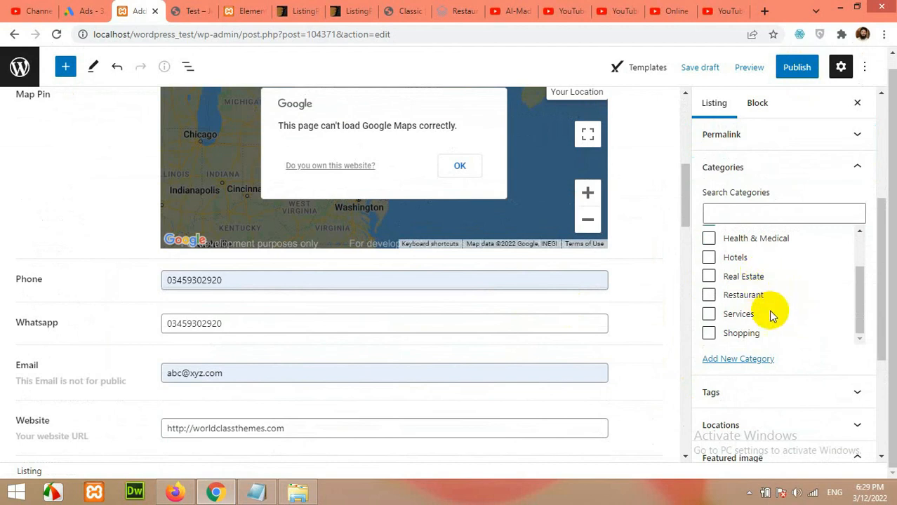
pyautogui.click(710, 315)
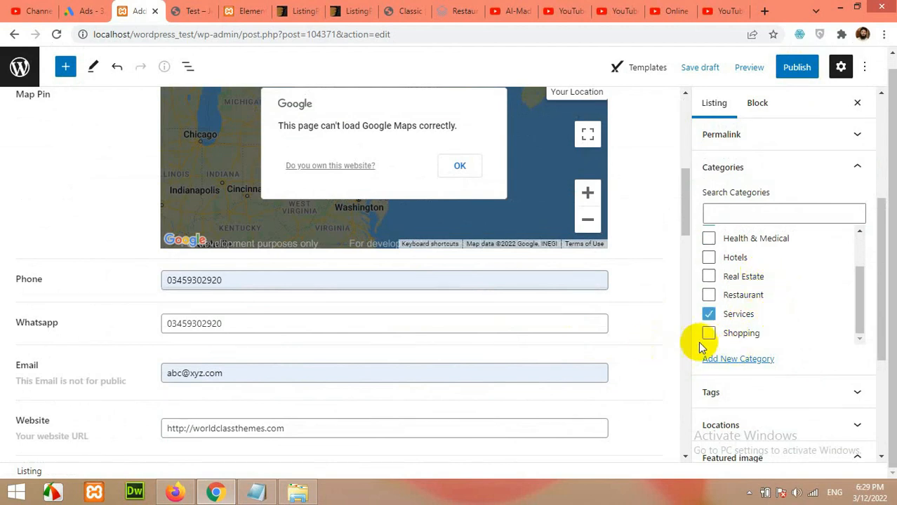
pyautogui.scroll(3, 757, 344)
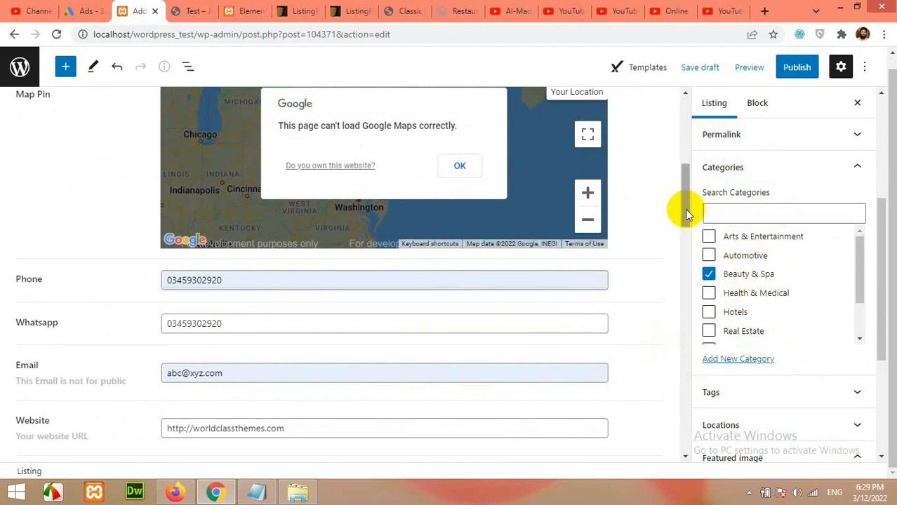
# Set the listing's location to New York.
pyautogui.scroll(-4, 666, 291)
pyautogui.scroll(-1, 736, 303)
pyautogui.click(751, 418)
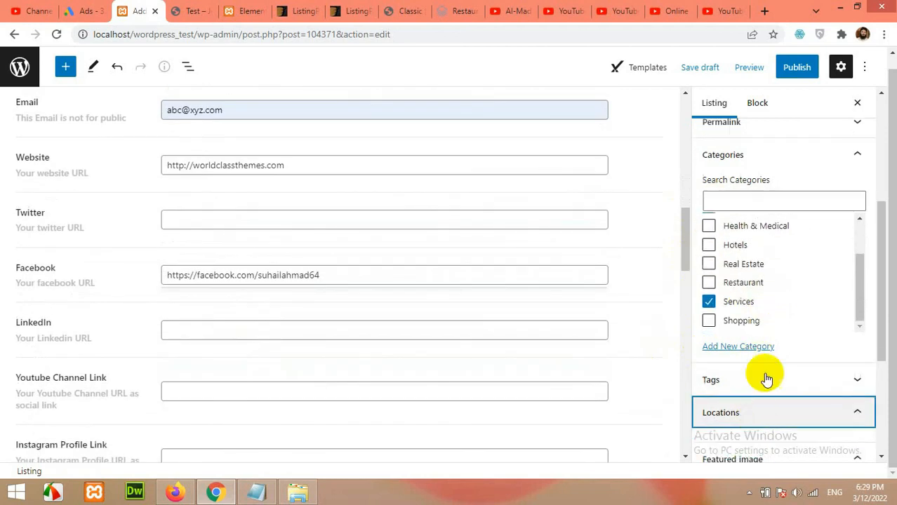
pyautogui.scroll(-1, 723, 339)
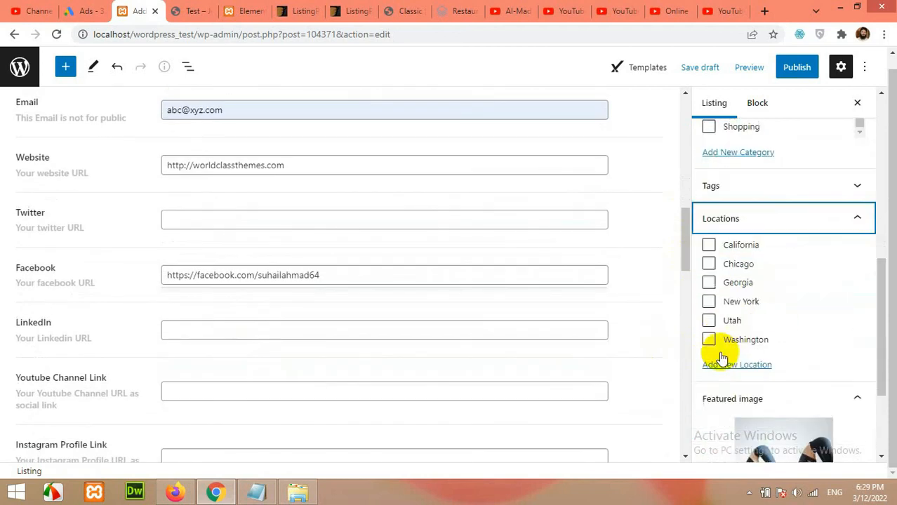
pyautogui.click(709, 295)
pyautogui.scroll(-1, 776, 334)
pyautogui.scroll(-1, 777, 334)
pyautogui.scroll(4, 750, 345)
# Publish the Alex Barber Shop listing and confirm the pre-publish check.
pyautogui.click(793, 69)
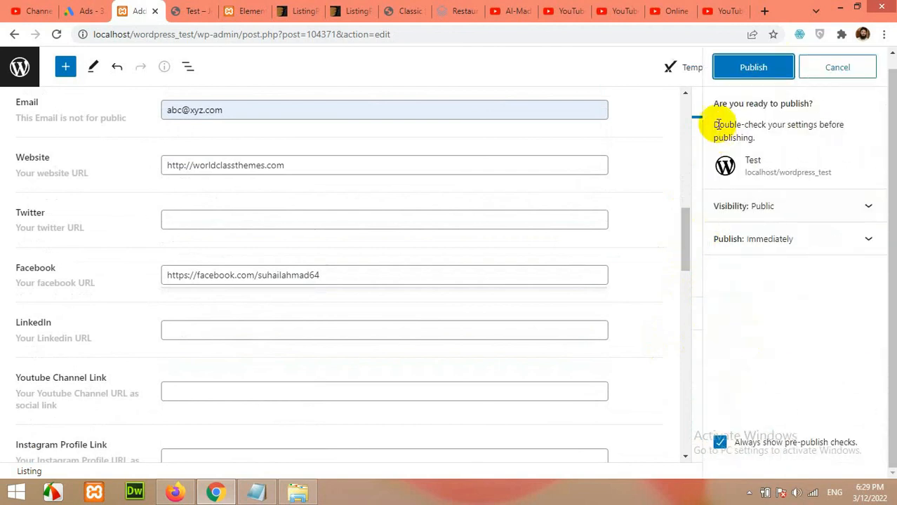
pyautogui.click(751, 69)
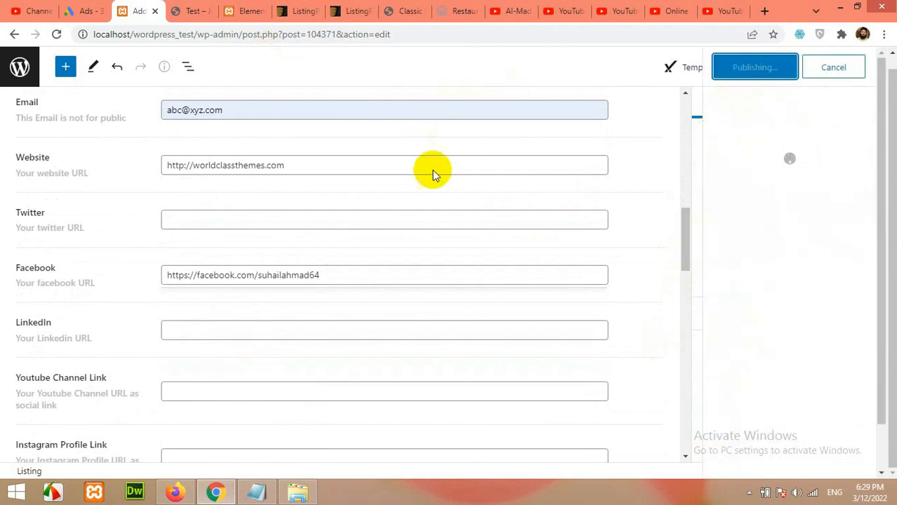
pyautogui.scroll(15, 467, 186)
# Open the published listing in a new browser tab and look over its page from the gallery to the contact details.
pyautogui.rightClick(741, 105)
pyautogui.click(772, 115)
pyautogui.click(200, 9)
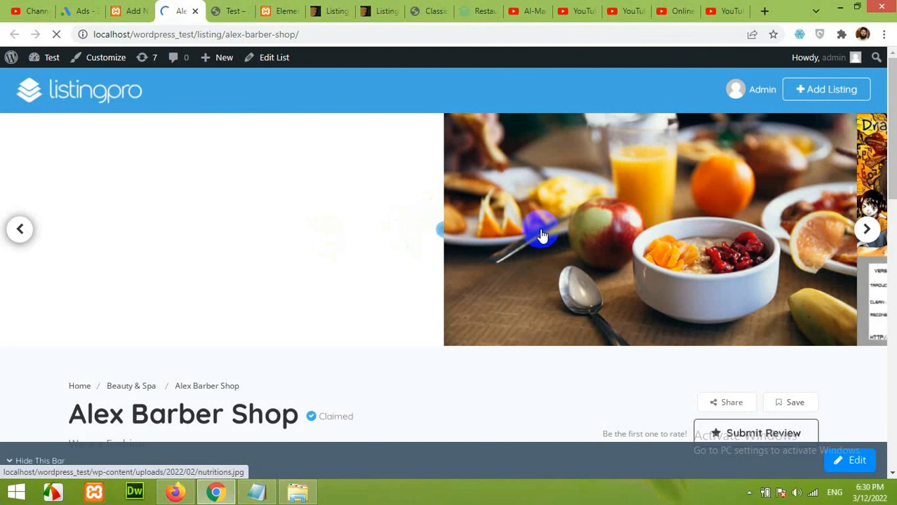
pyautogui.scroll(-5, 540, 235)
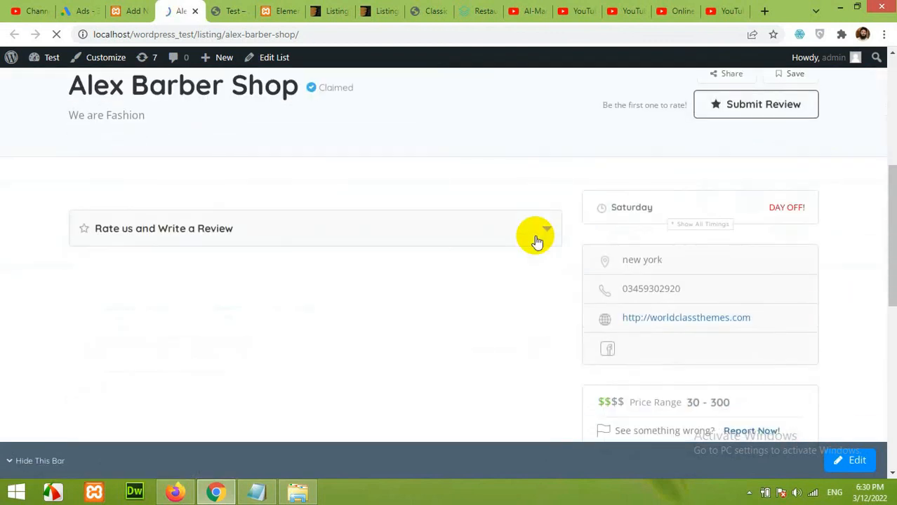
pyautogui.scroll(-5, 444, 260)
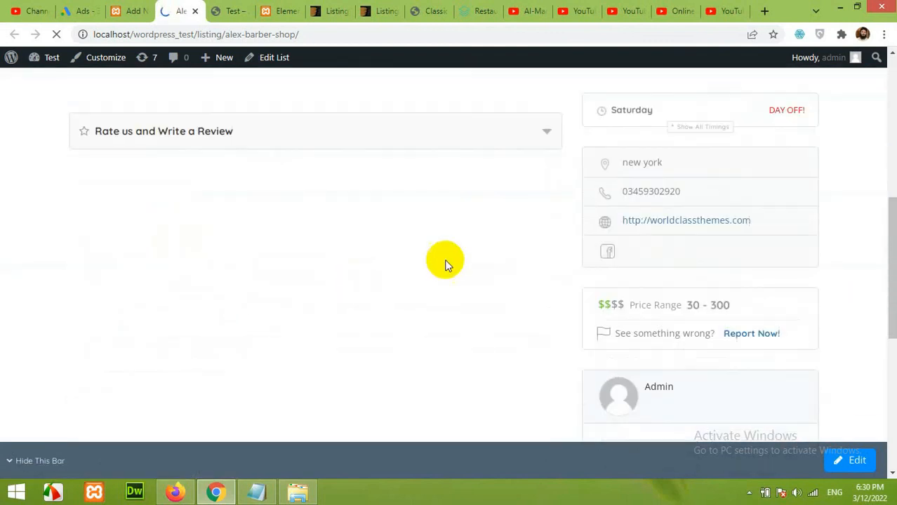
pyautogui.scroll(6, 453, 257)
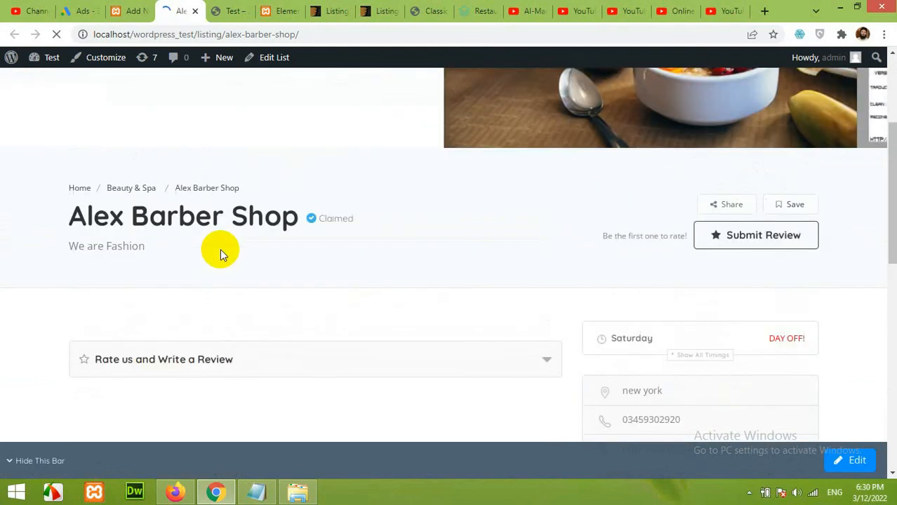
pyautogui.scroll(-1, 299, 312)
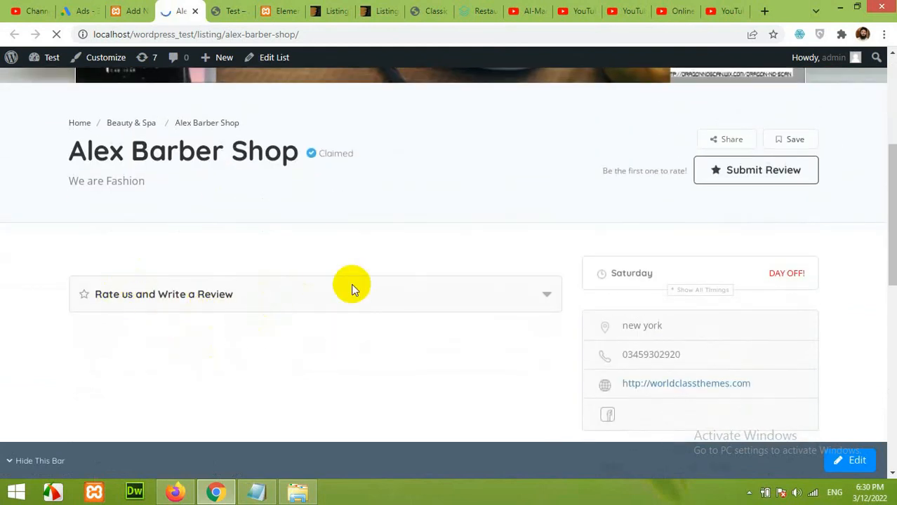
# Return to the listing editor and write the description paragraph "A quick brown fox jumps over the lazy dog." beneath the title.
pyautogui.click(129, 10)
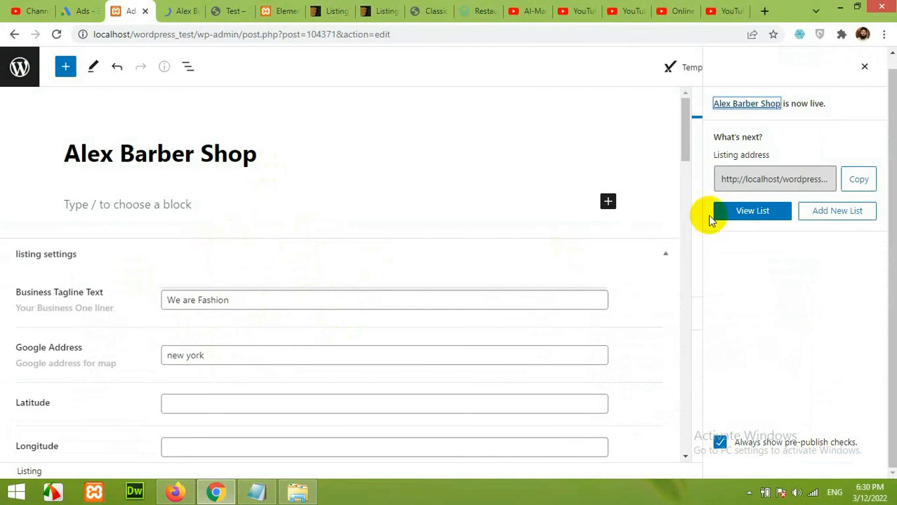
pyautogui.scroll(-3, 502, 274)
pyautogui.scroll(3, 504, 273)
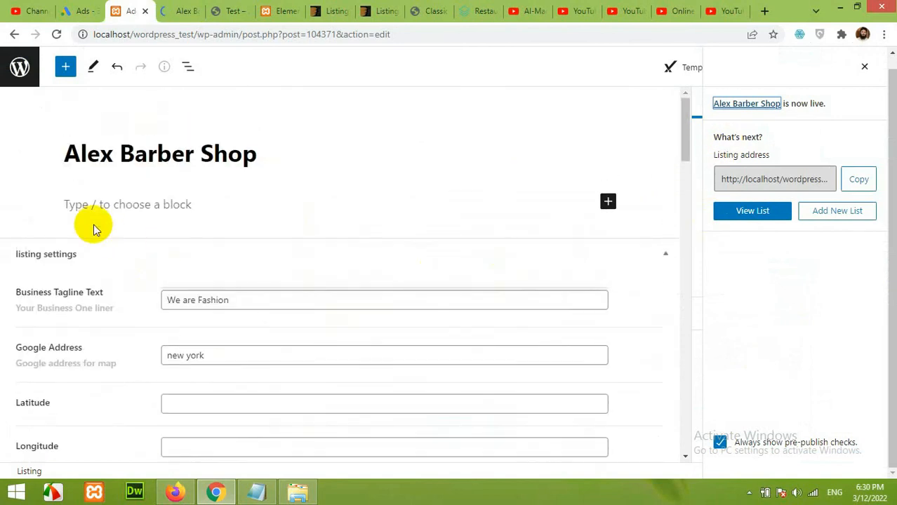
pyautogui.click(84, 205)
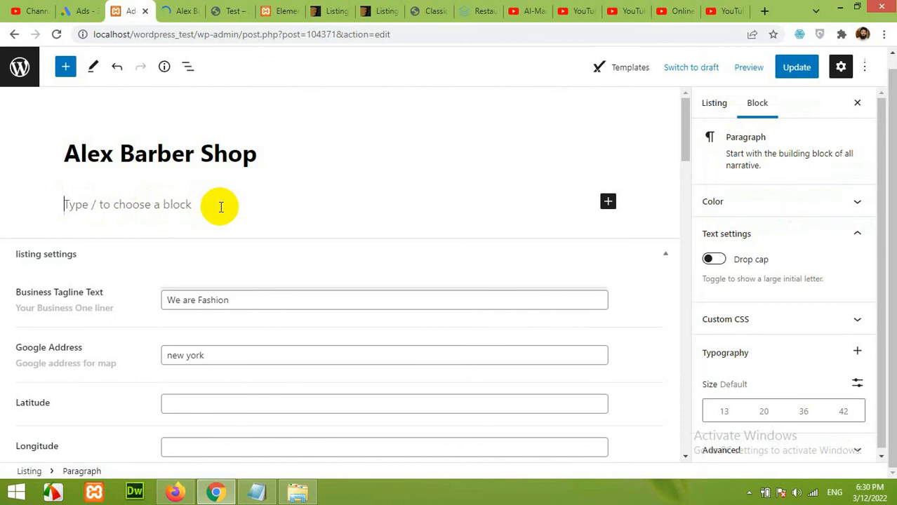
pyautogui.click(607, 202)
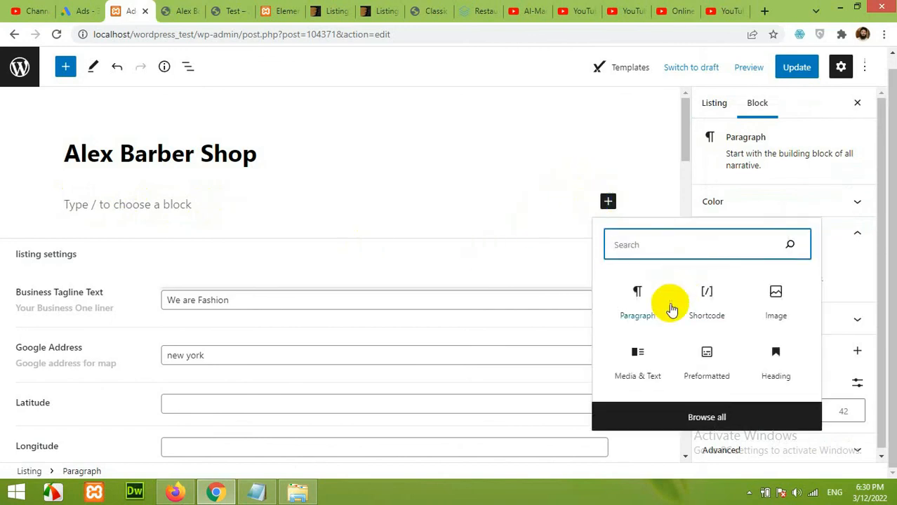
pyautogui.click(640, 302)
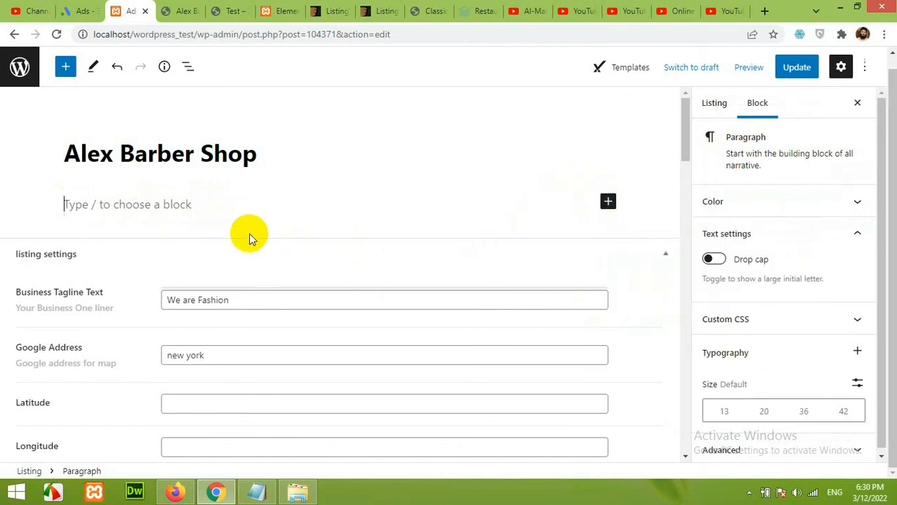
pyautogui.write('Th')
pyautogui.press('BackSpace')
pyautogui.press('BackSpace')
pyautogui.write('A ')
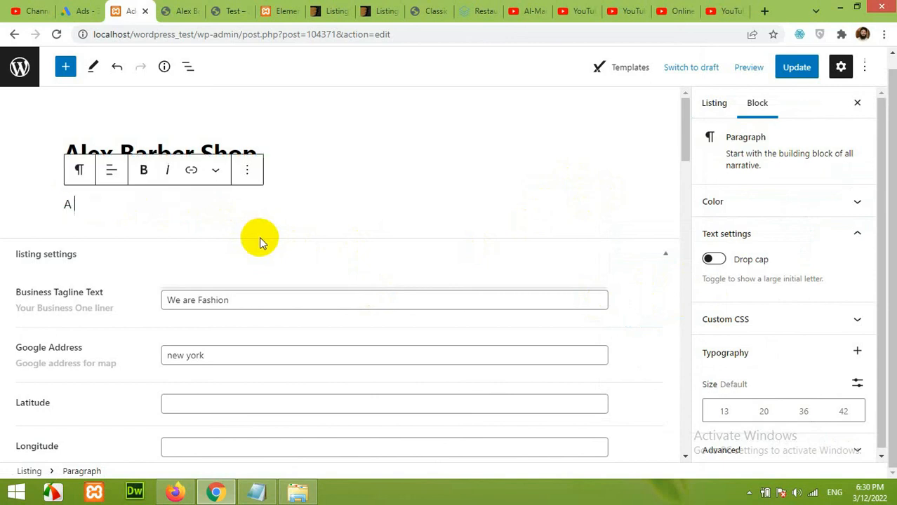
pyautogui.write('quick brown fox j')
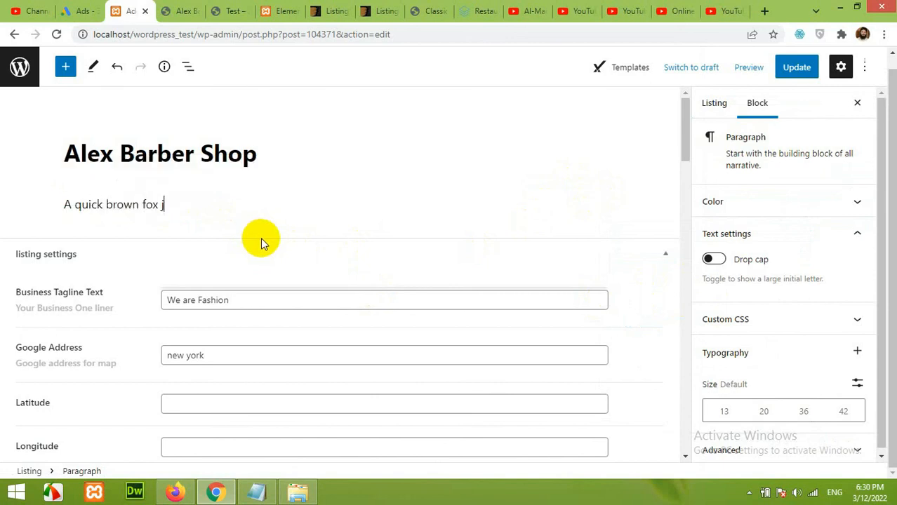
pyautogui.write('umps over the lazy dog')
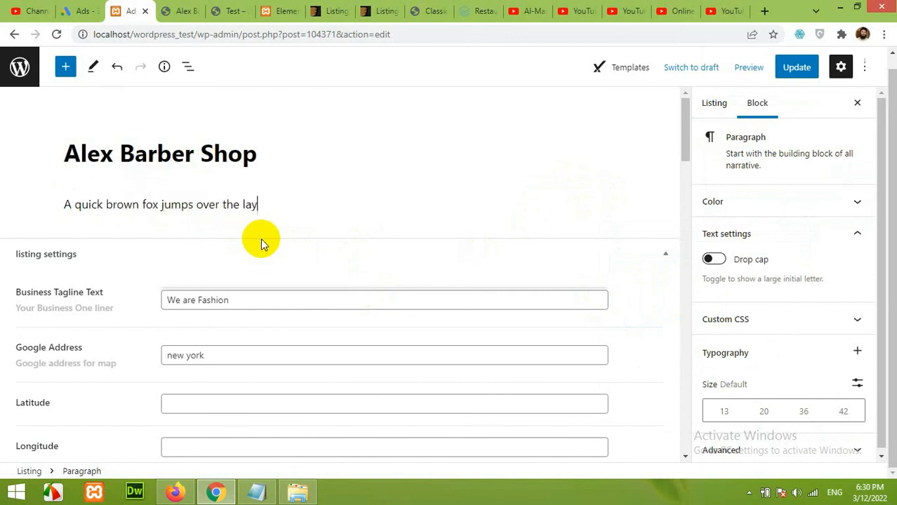
pyautogui.write('.')
# Copy the description sentence and paste it repeatedly after itself to build a paragraph several lines long.
pyautogui.moveTo(298, 210); pyautogui.dragTo(60, 206)
pyautogui.hotkey('ctrl', 'c')
pyautogui.click(320, 204)
pyautogui.hotkey('ctrl', 'v')
pyautogui.hotkey('ctrl', 'v')
pyautogui.hotkey('ctrl', 'v')
pyautogui.hotkey('ctrl', 'v')
pyautogui.hotkey('ctrl', 'v')
pyautogui.hotkey('ctrl', 'v')
pyautogui.hotkey('ctrl', 'v')
pyautogui.hotkey('ctrl', 'v')
pyautogui.hotkey('ctrl', 'v')
pyautogui.hotkey('ctrl', 'v')
pyautogui.hotkey('ctrl', 'v')
pyautogui.hotkey('ctrl', 'v')
pyautogui.hotkey('ctrl', 'v')
pyautogui.hotkey('ctrl', 'v')
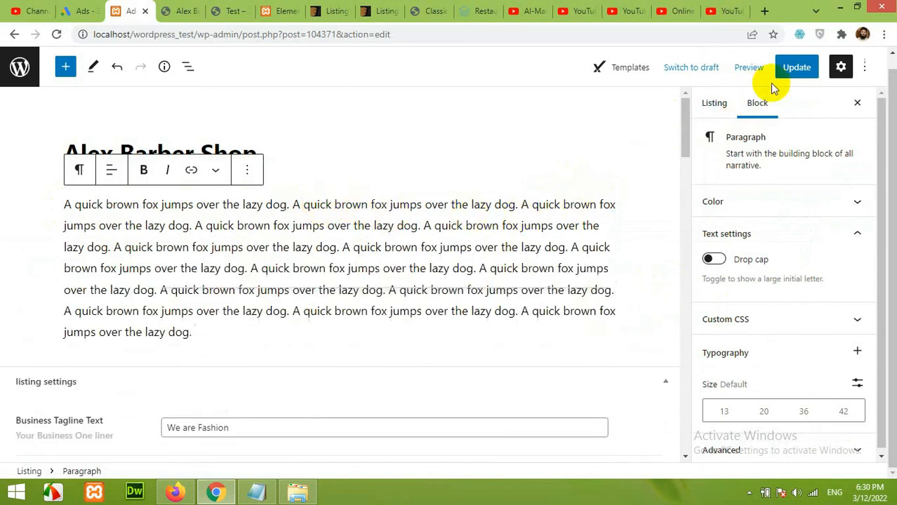
# Update the listing and reload its public page.
pyautogui.click(792, 68)
pyautogui.click(200, 9)
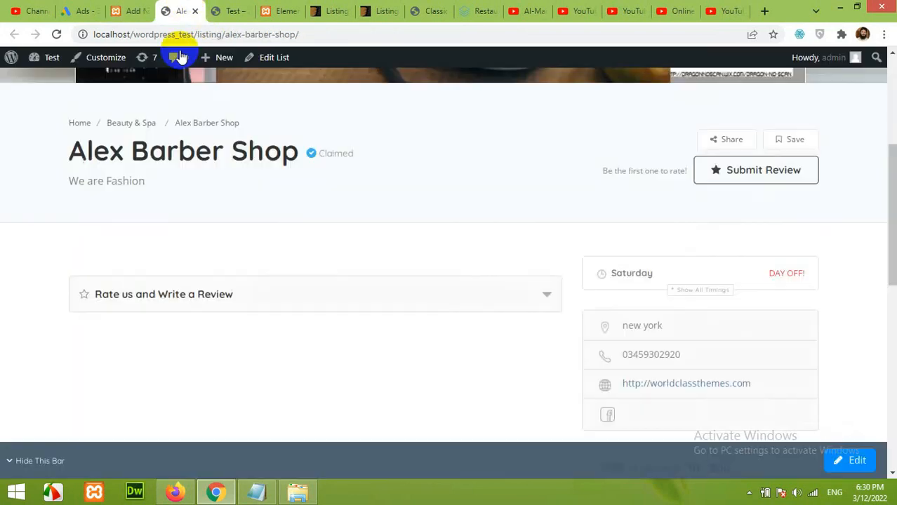
pyautogui.click(57, 36)
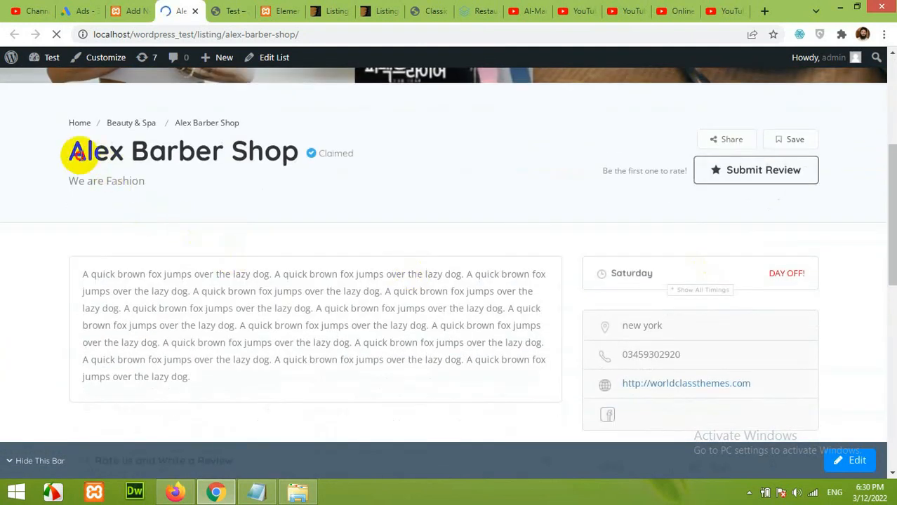
# Examine the listing page's title, description, business details, price range, contact form, image gallery and review section.
pyautogui.moveTo(80, 154); pyautogui.dragTo(284, 151)
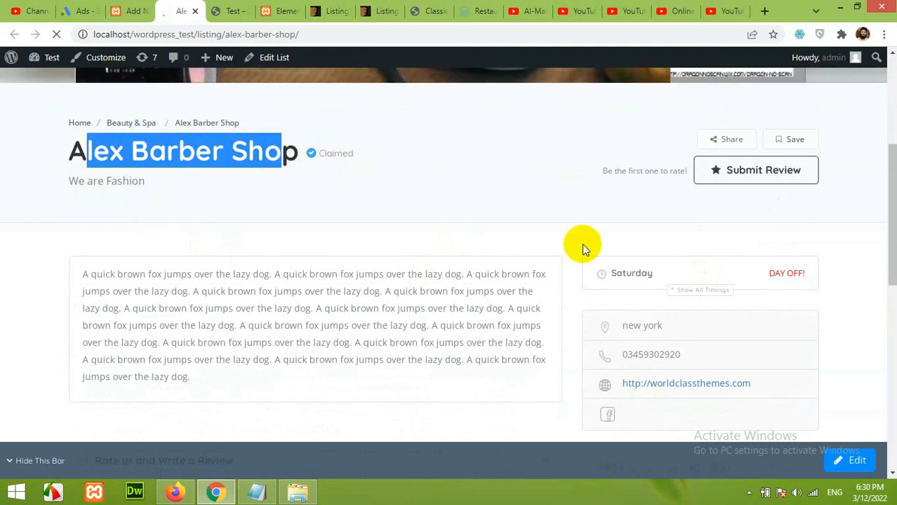
pyautogui.scroll(-2, 582, 246)
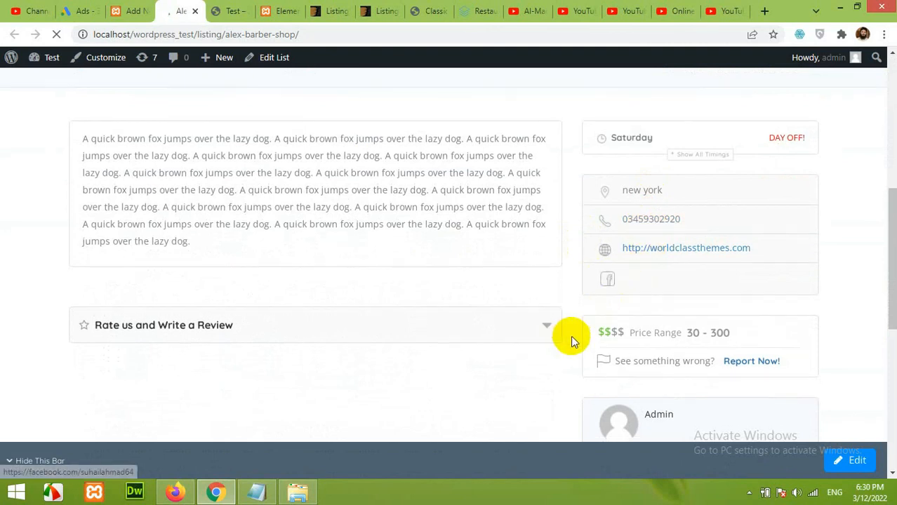
pyautogui.scroll(-1, 589, 309)
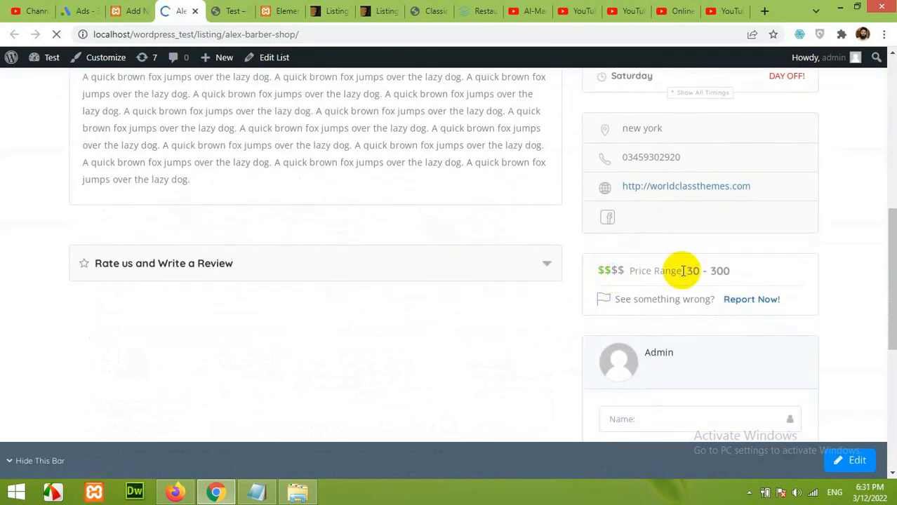
pyautogui.scroll(-1, 709, 277)
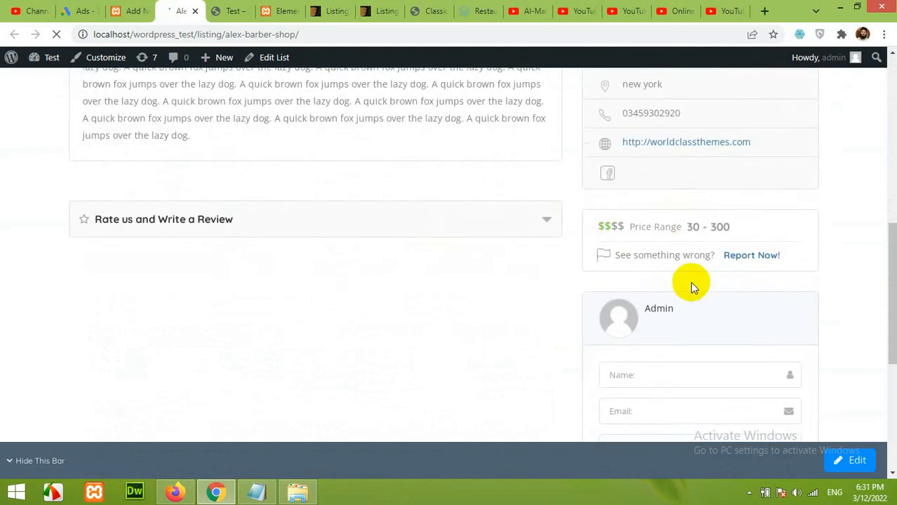
pyautogui.scroll(3, 690, 284)
pyautogui.moveTo(88, 208); pyautogui.dragTo(378, 312)
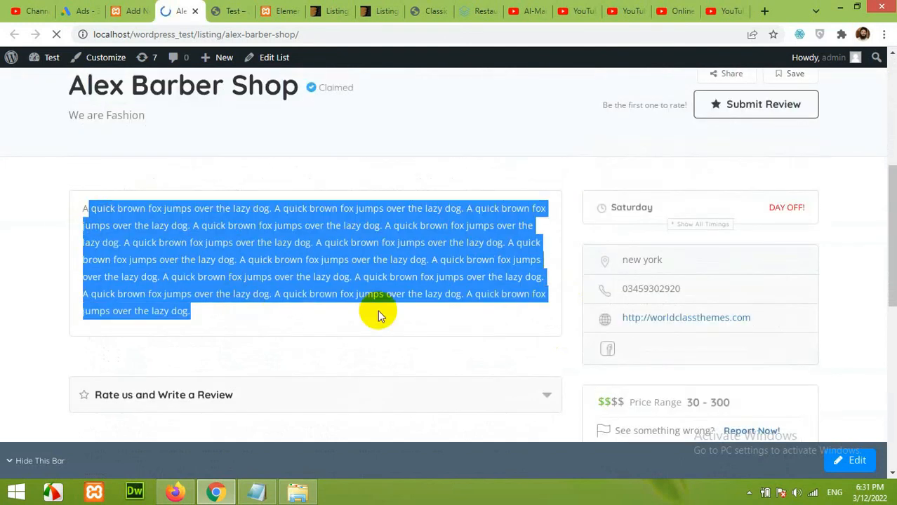
pyautogui.scroll(-7, 567, 294)
pyautogui.scroll(5, 596, 267)
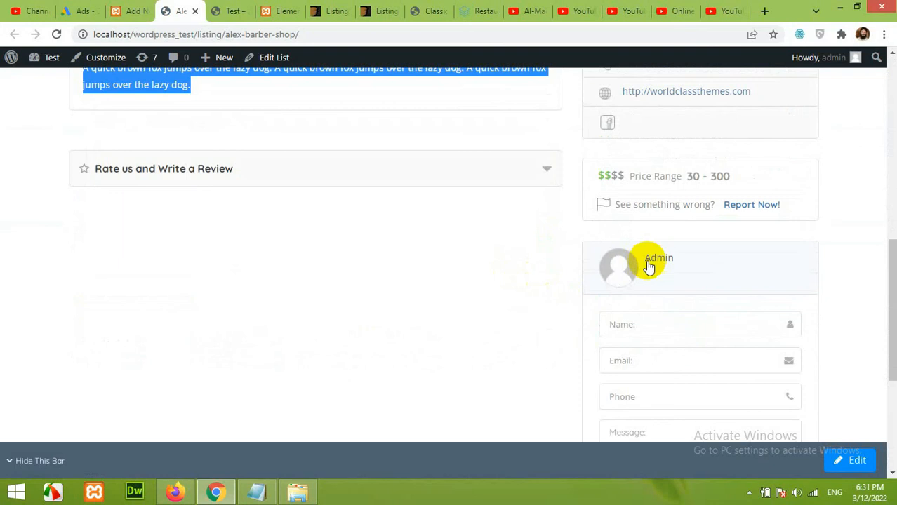
pyautogui.scroll(-3, 653, 210)
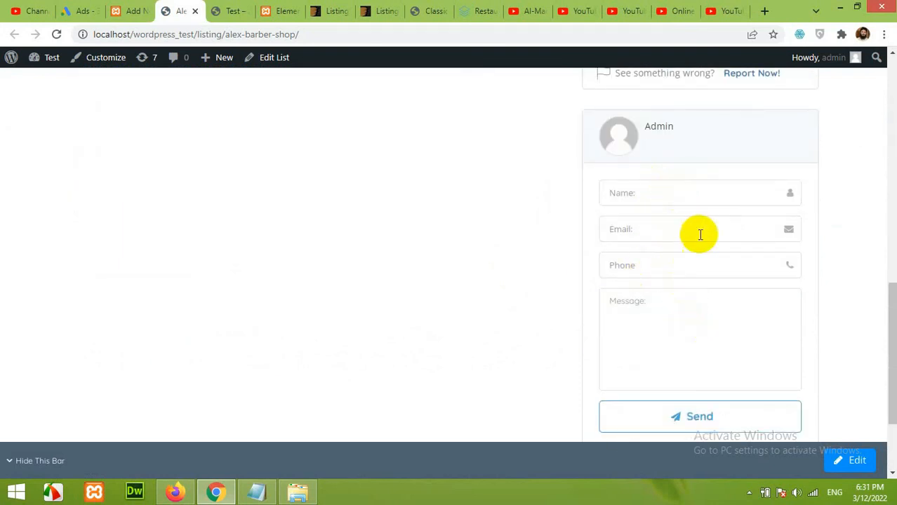
pyautogui.scroll(4, 436, 221)
pyautogui.scroll(2, 423, 230)
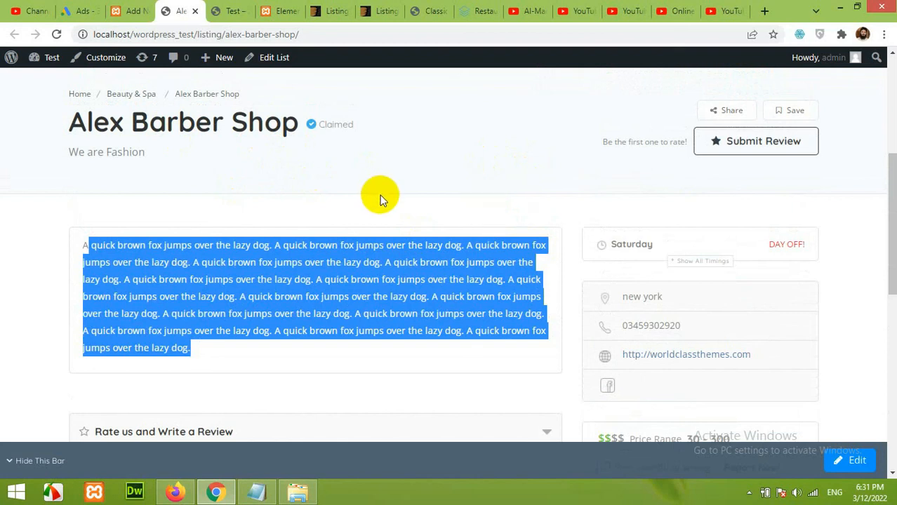
pyautogui.scroll(3, 421, 196)
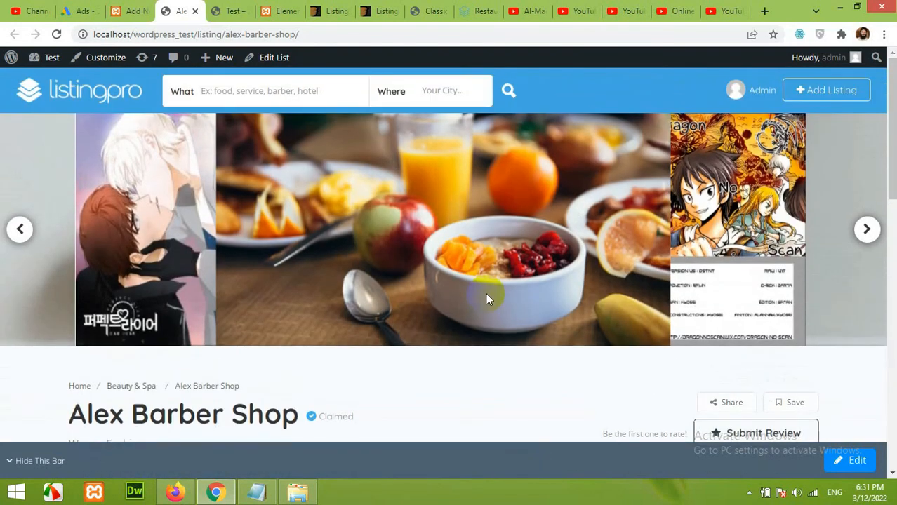
pyautogui.scroll(-6, 486, 300)
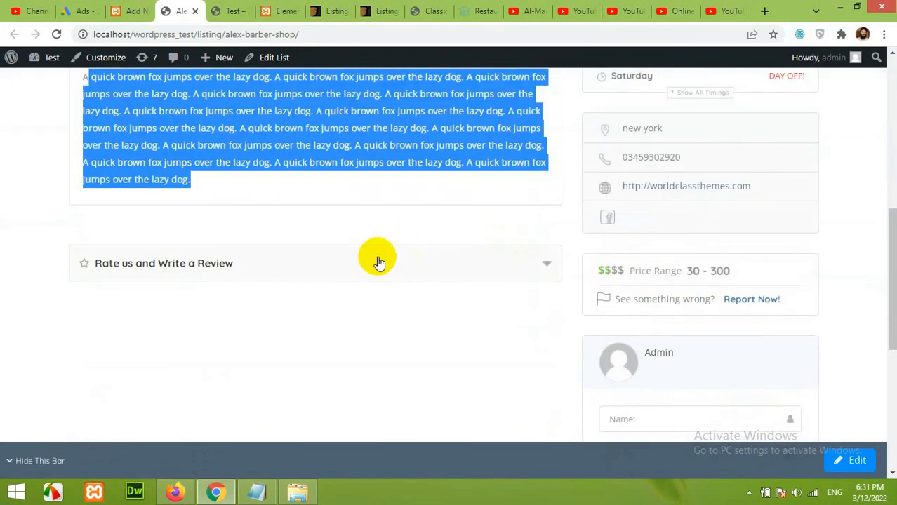
pyautogui.click(377, 343)
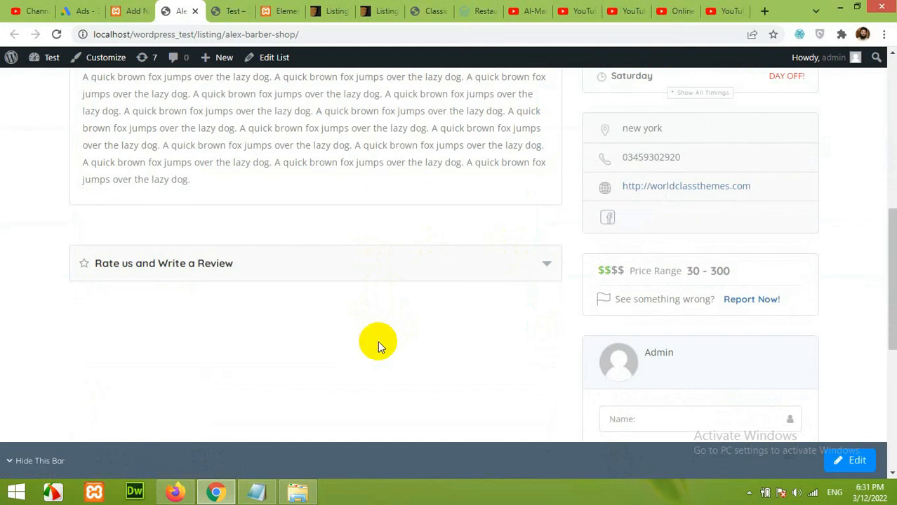